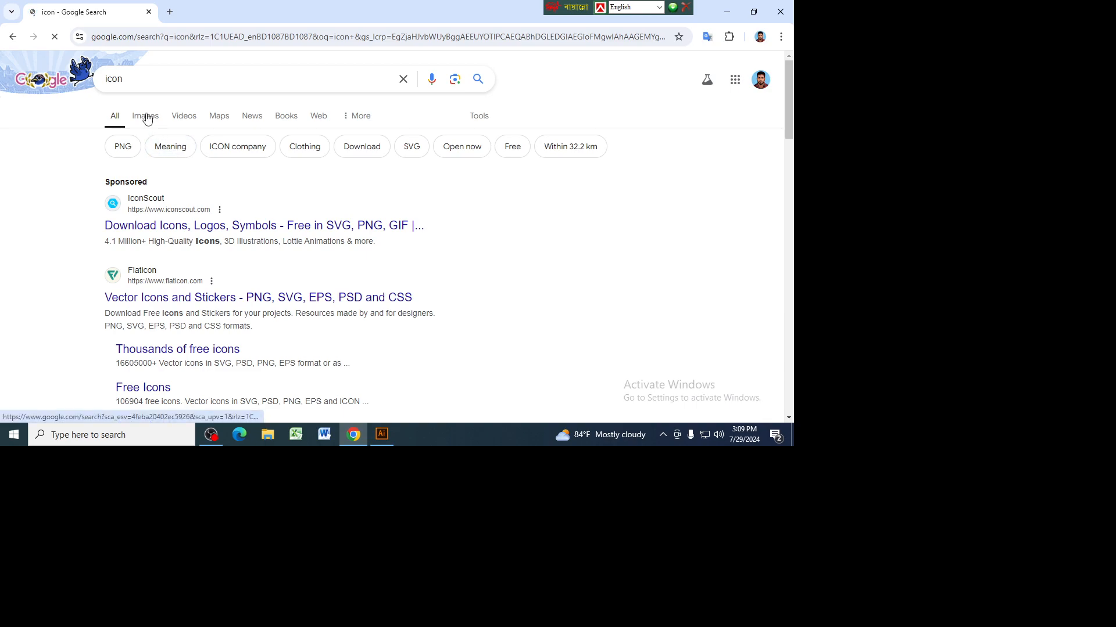
Step: Browse the icon image results, switch to Adobe Illustrator and set the fill to none
scroll(271, 184, down, 1)
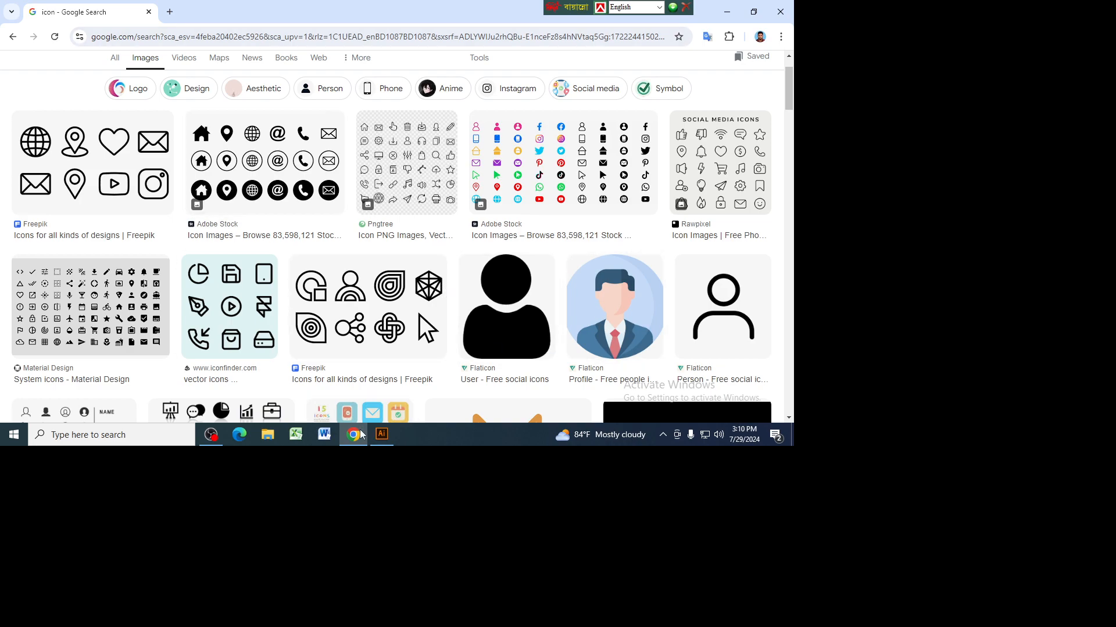
click(381, 435)
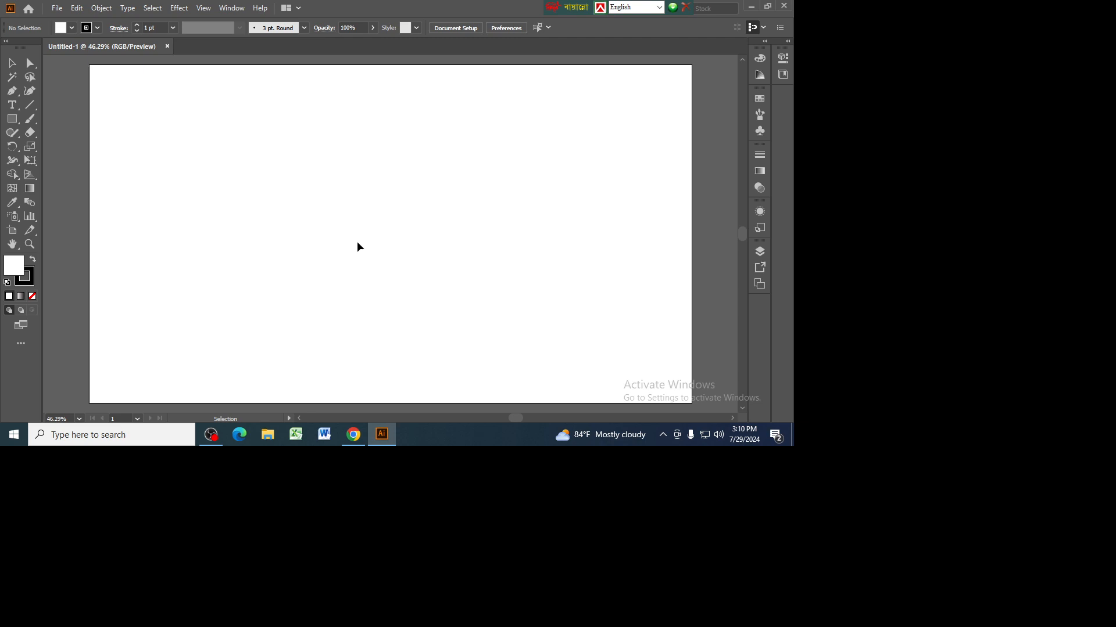
click(11, 120)
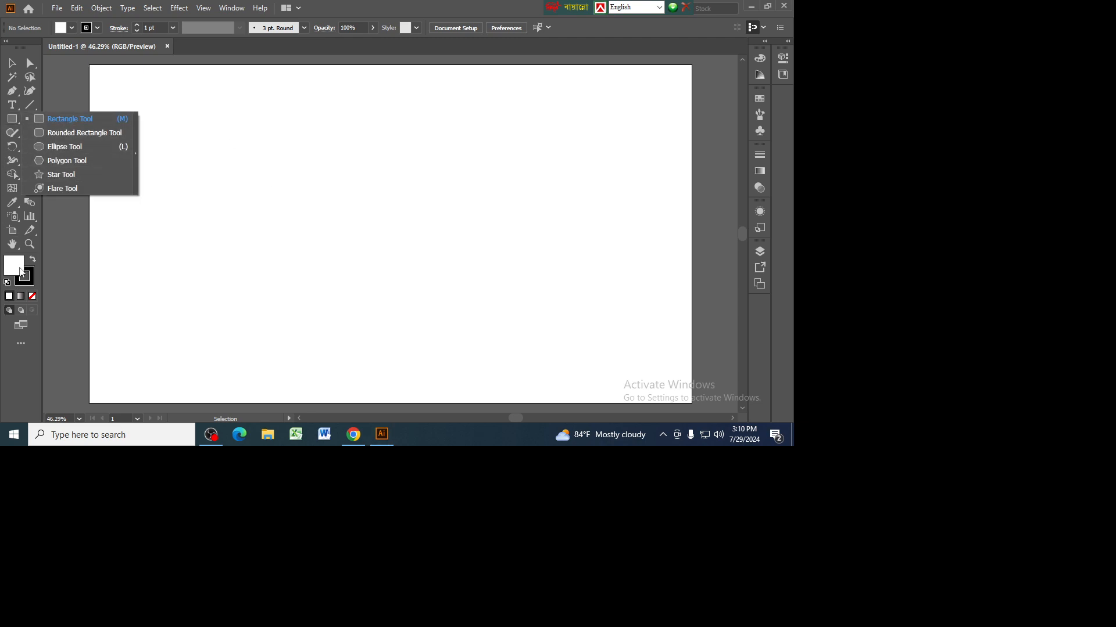
click(33, 296)
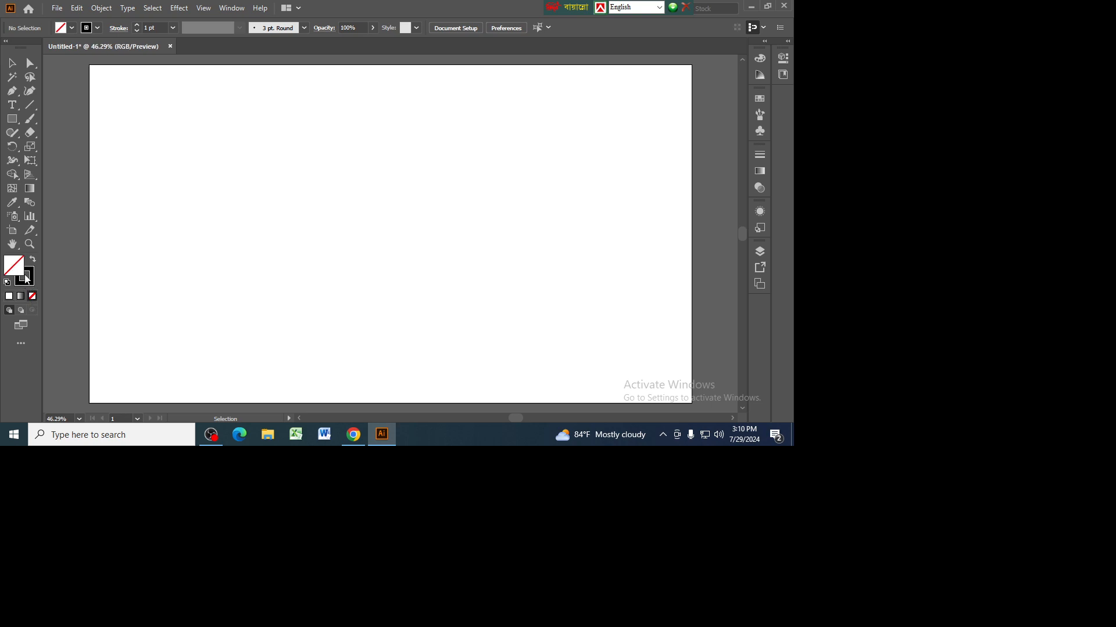
Step: Create a circle 100 px wide and 100 px high on the artboard with the Ellipse tool
click(11, 118)
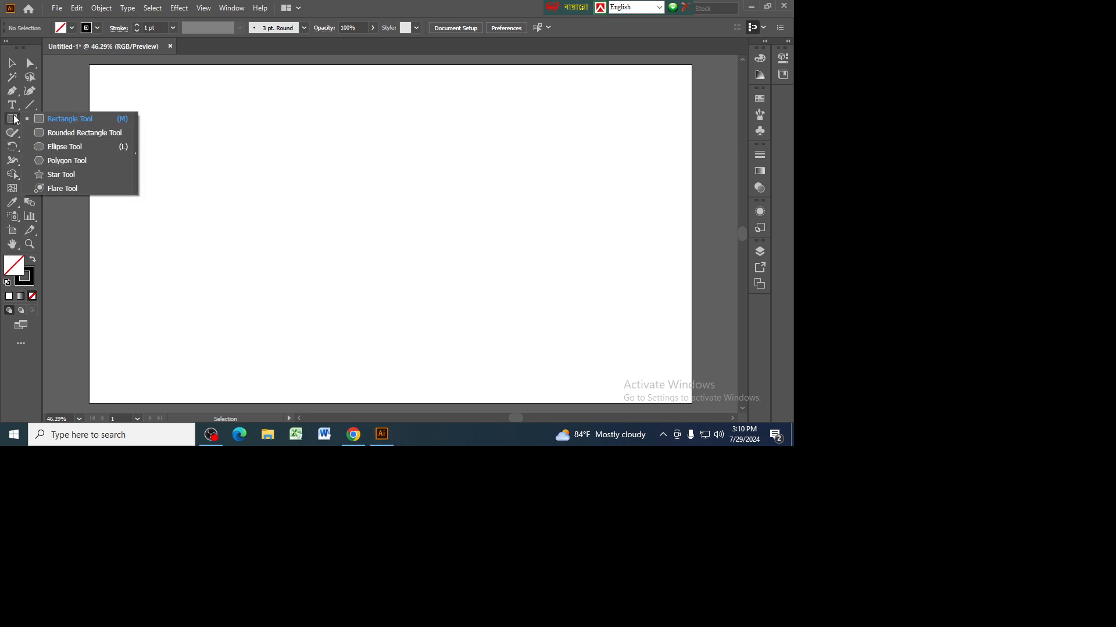
click(51, 147)
click(323, 171)
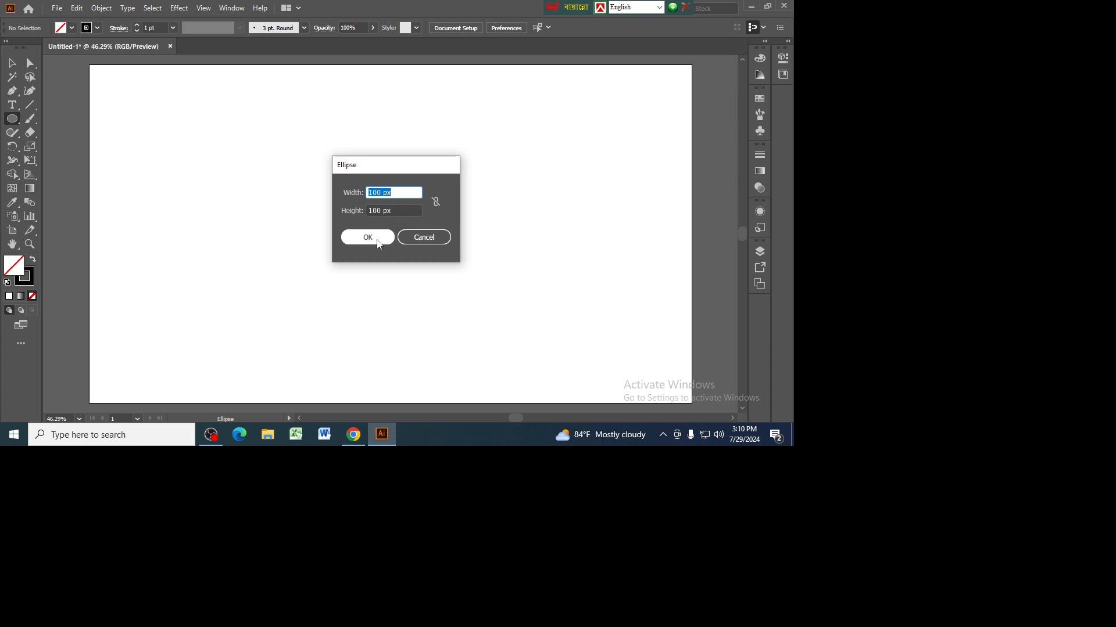
click(368, 237)
click(11, 64)
Step: Select the circle and display its object properties
key(ctrl+plus)
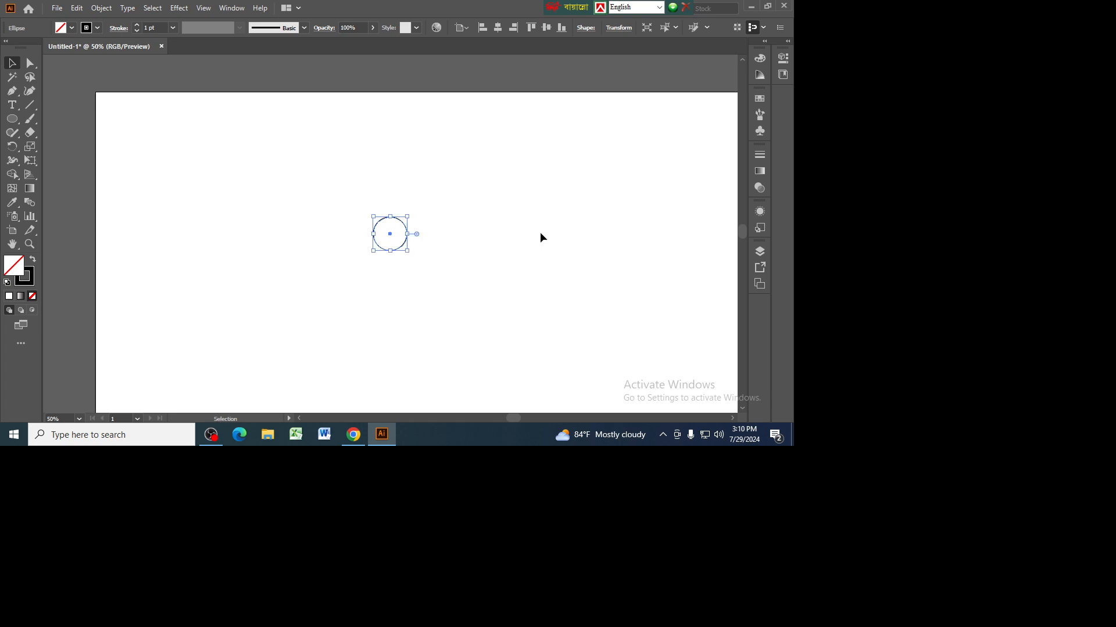
key(space)
drag(510, 251, 475, 216)
key(ctrl+plus)
key(ctrl+plus)
key(ctrl+plus)
key(ctrl+plus)
key(ctrl+plus)
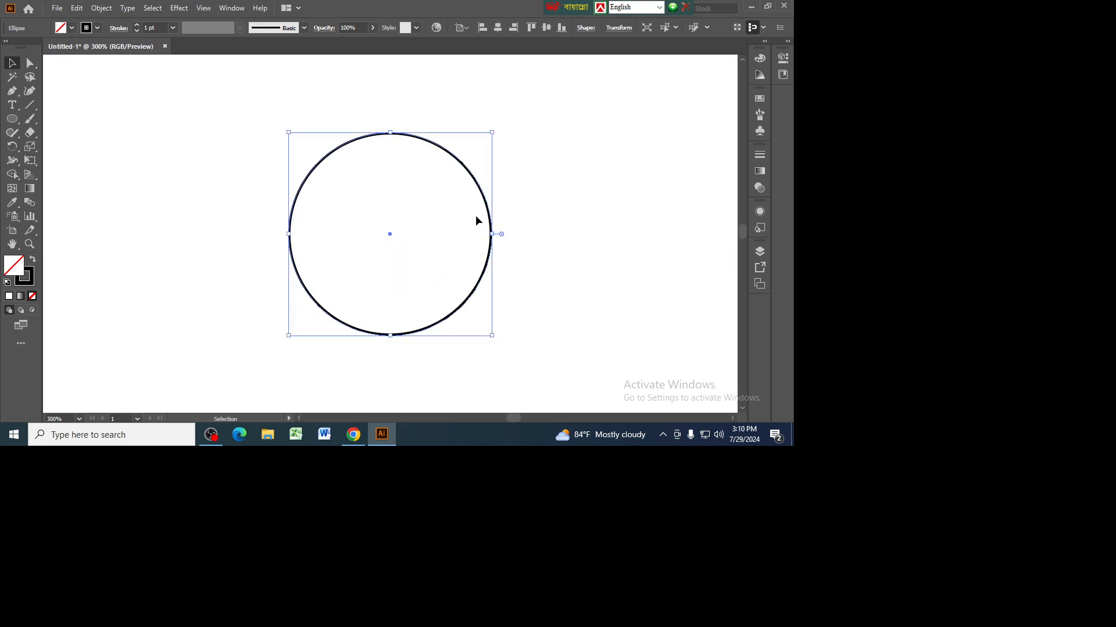
click(595, 178)
click(488, 207)
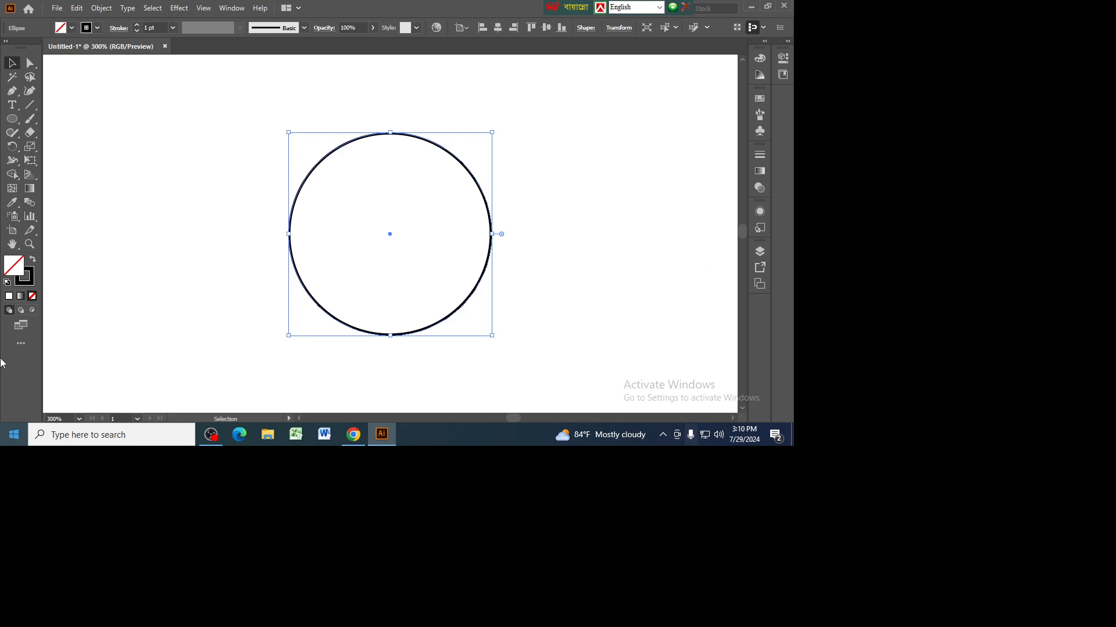
click(232, 8)
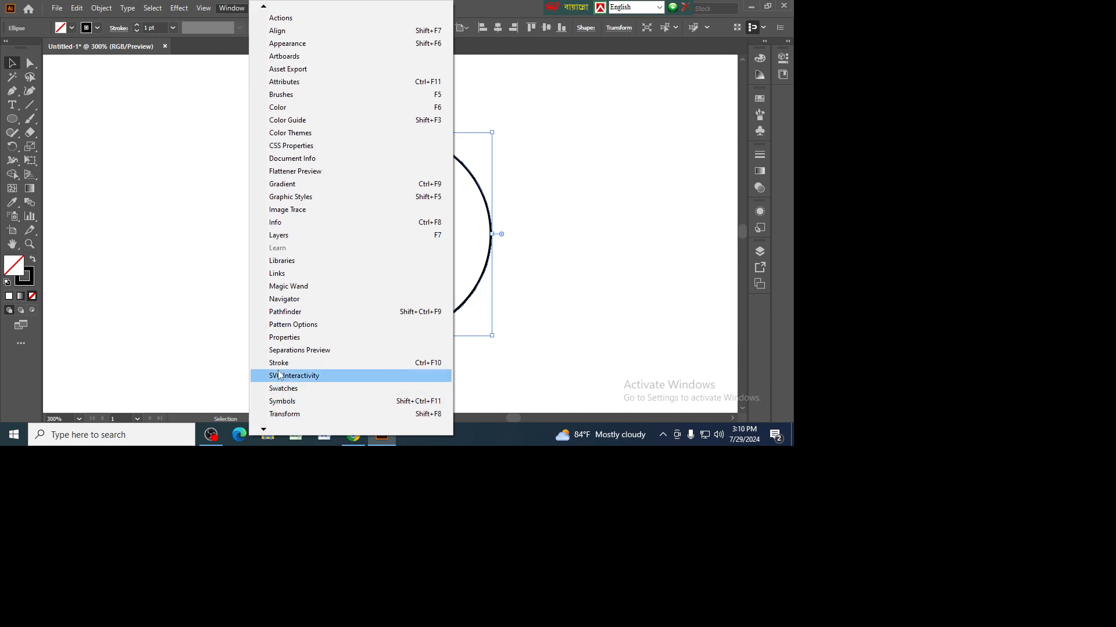
click(279, 340)
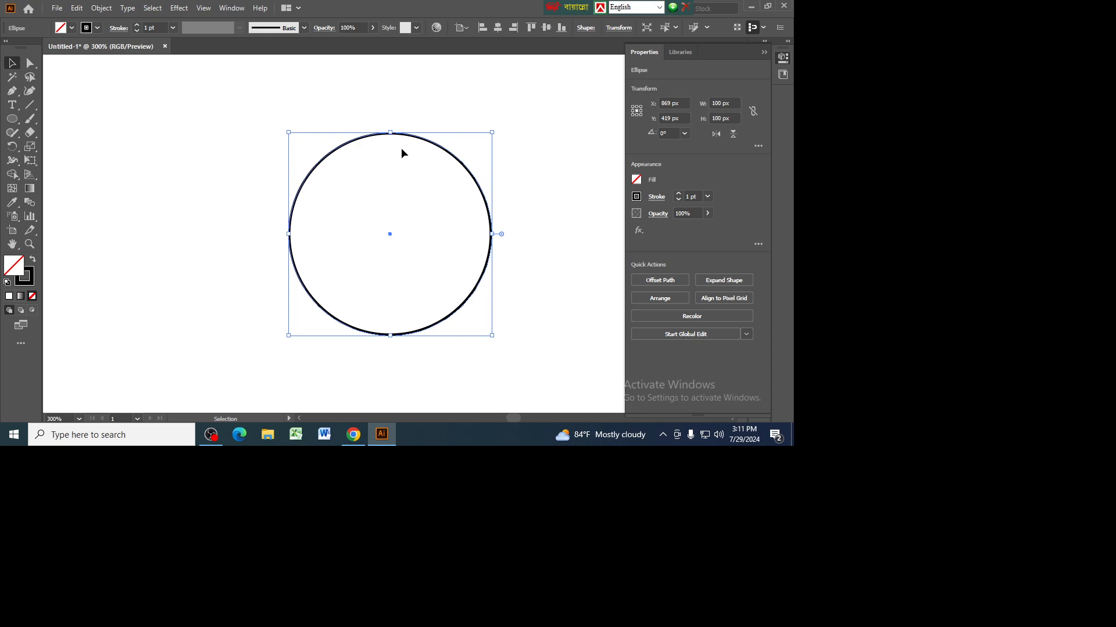
Step: Copy the circle, paste it in front and resize the copy to 25 × 25 px from its middle-right reference point
key(ctrl+c)
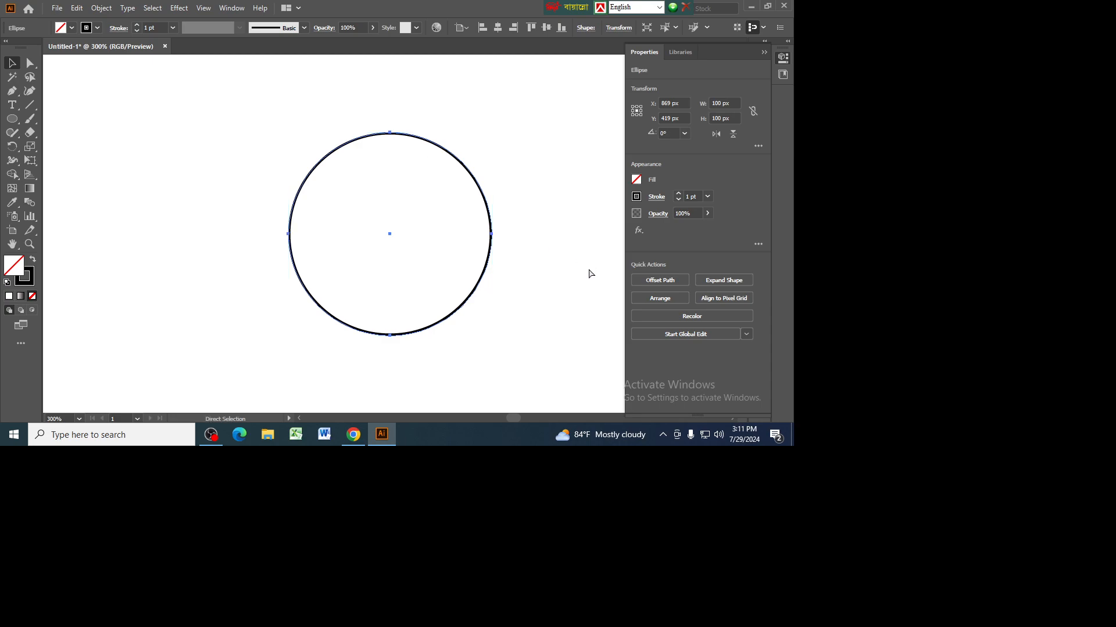
key(ctrl+f)
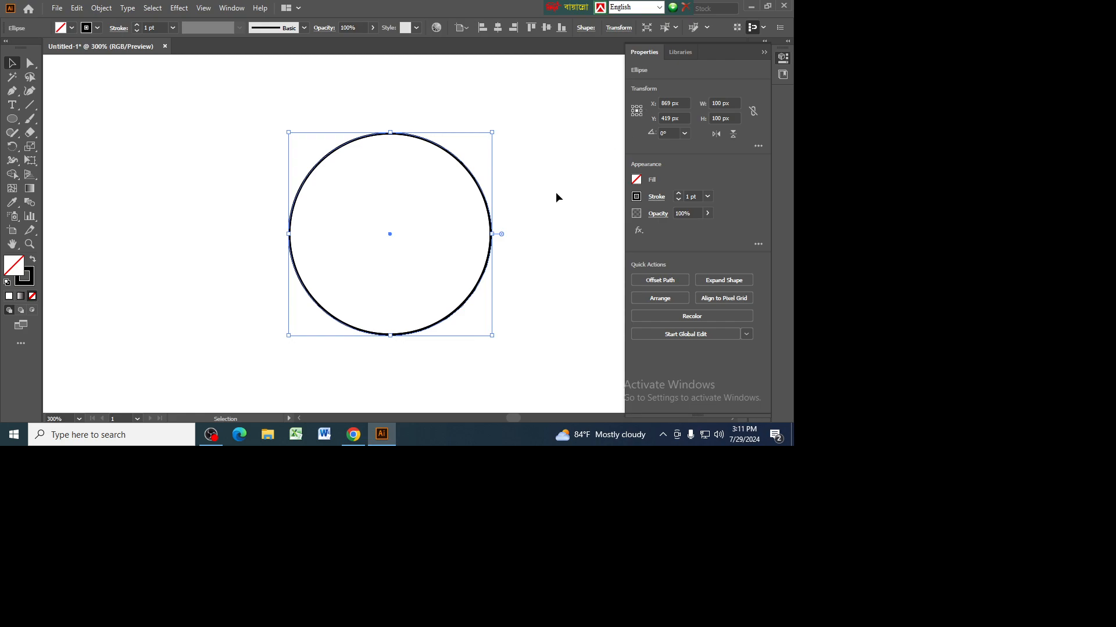
click(640, 110)
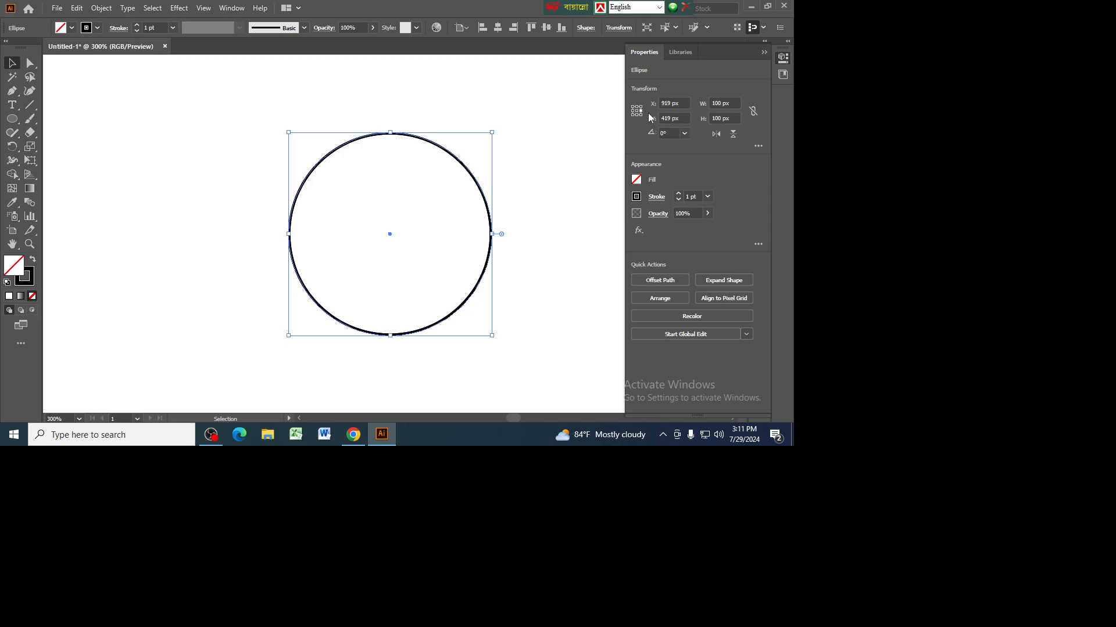
click(724, 104)
text(25)
click(723, 119)
text(25)
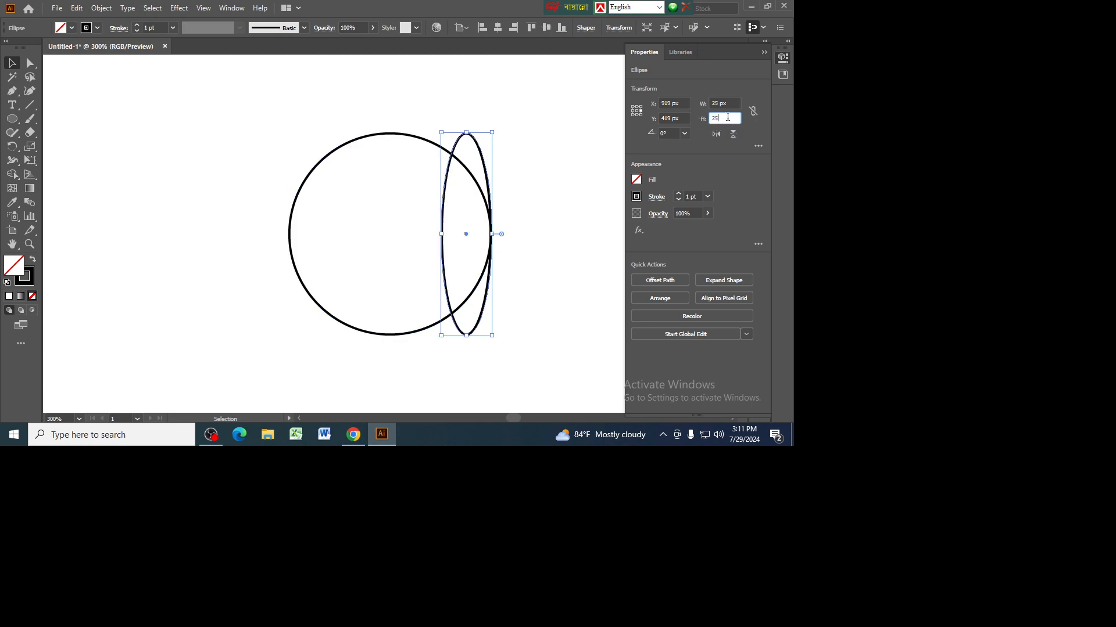
key(Return)
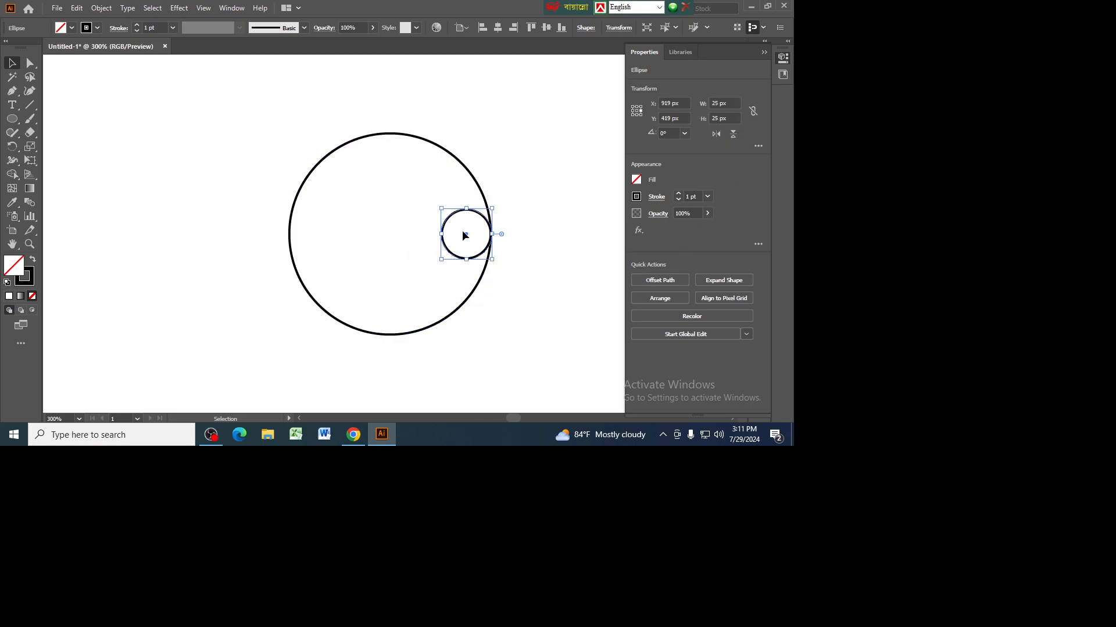
Step: Duplicate the large circle in place and resize the copy proportionally to 25 px from its top-centre reference point
click(457, 163)
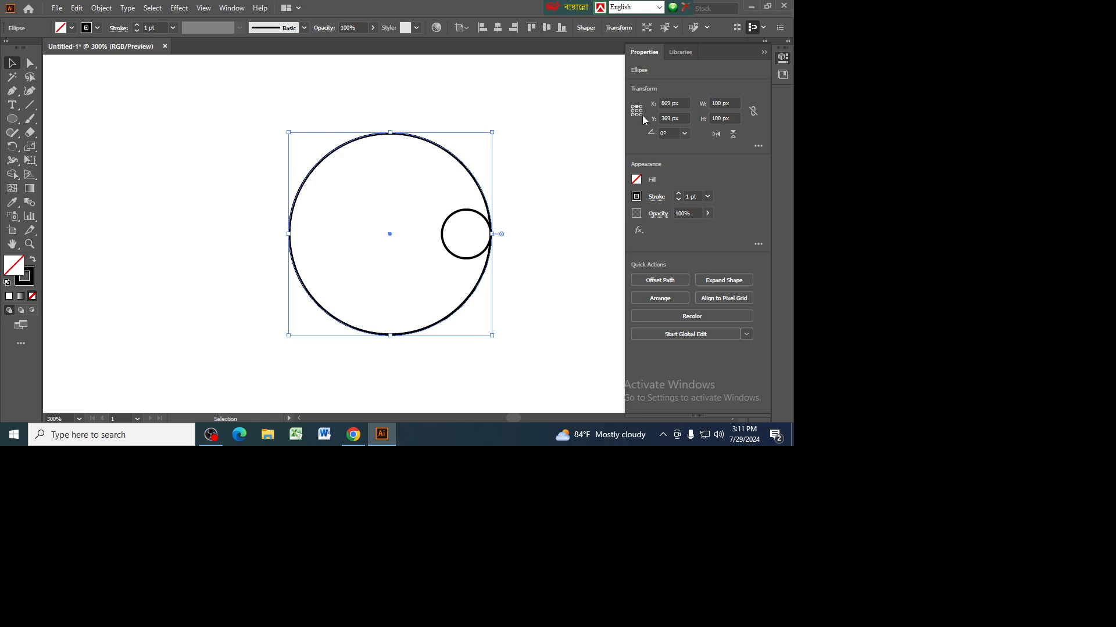
click(722, 103)
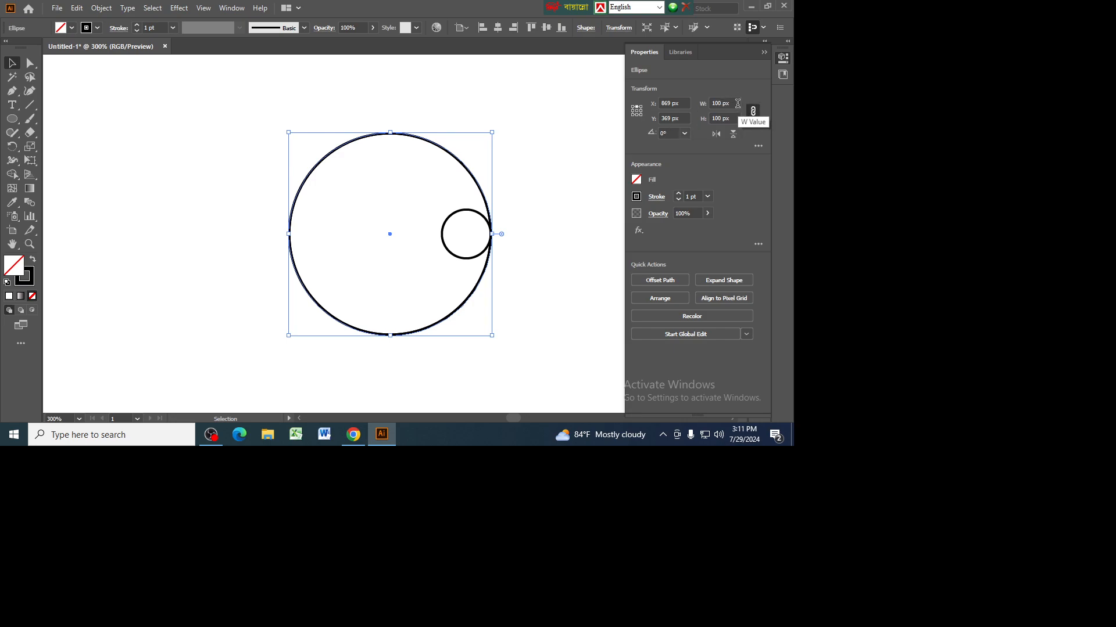
text(25)
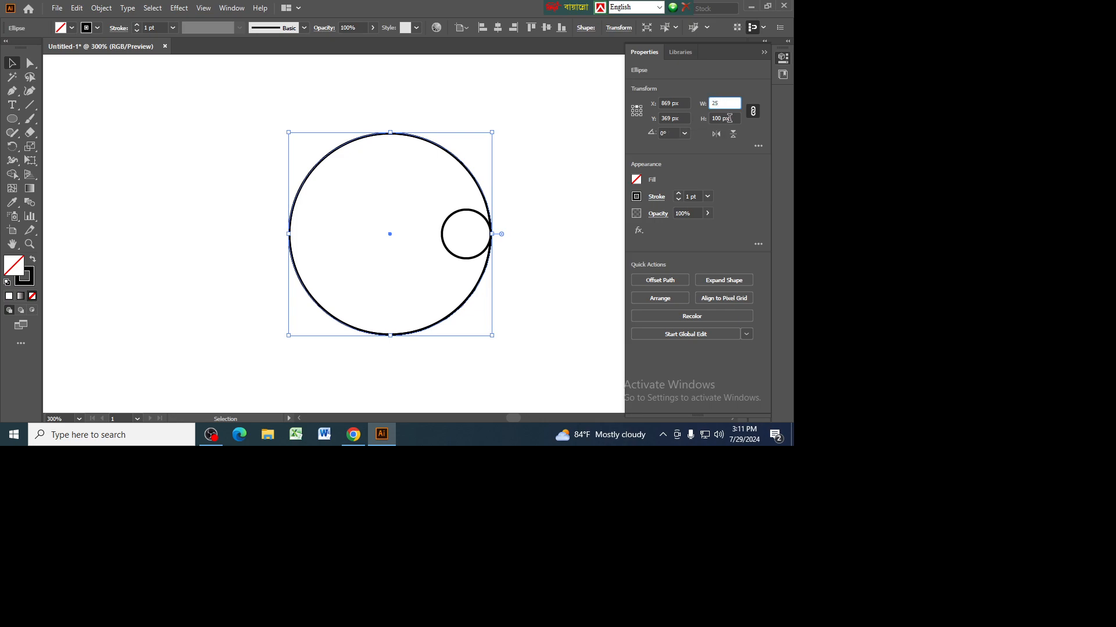
key(Tab)
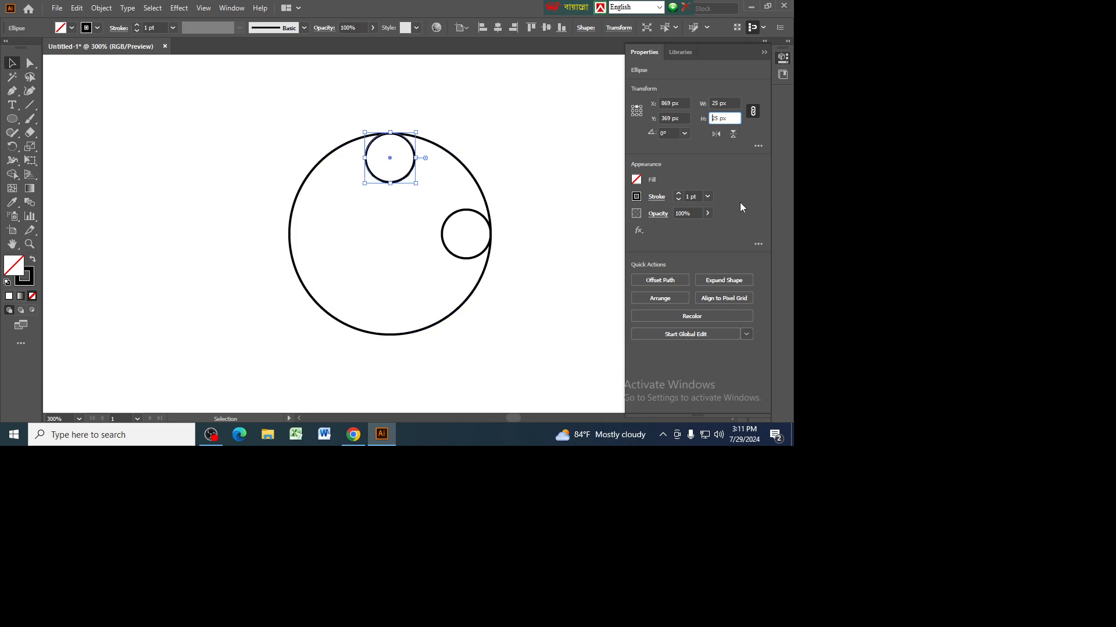
Step: Duplicate the large circle in place and resize the copy proportionally to 75 px about its centre
click(473, 178)
key(a)
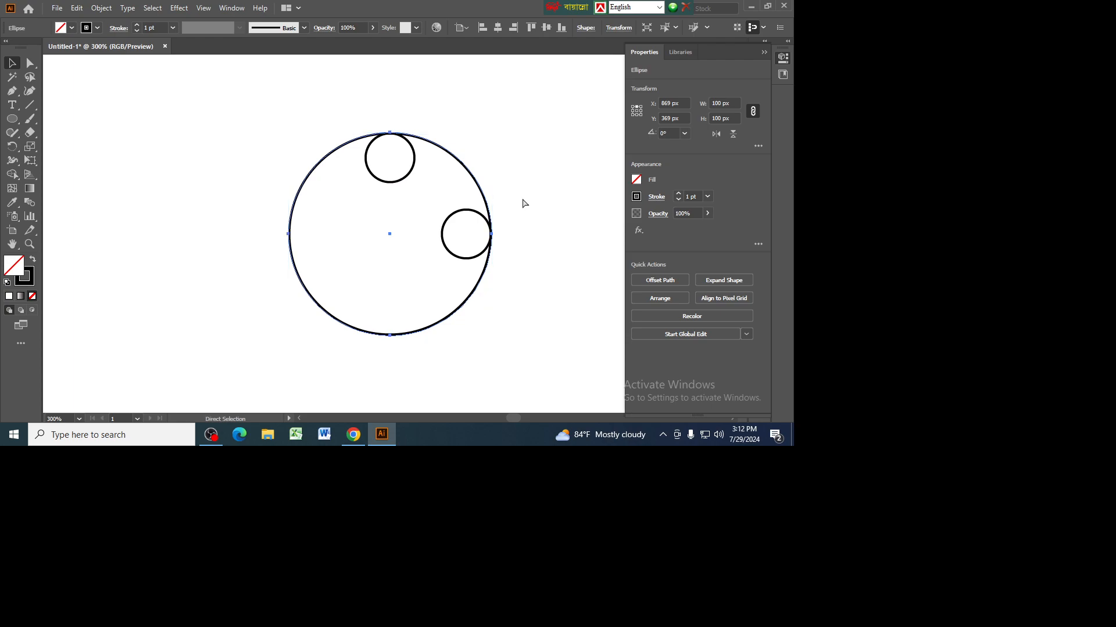
key(v)
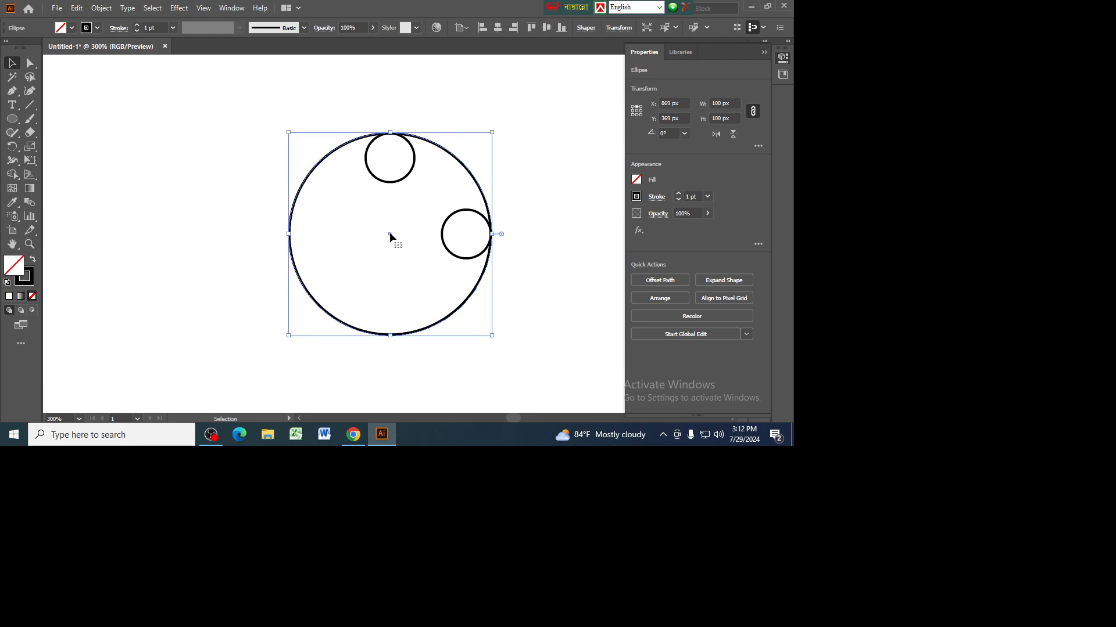
click(637, 115)
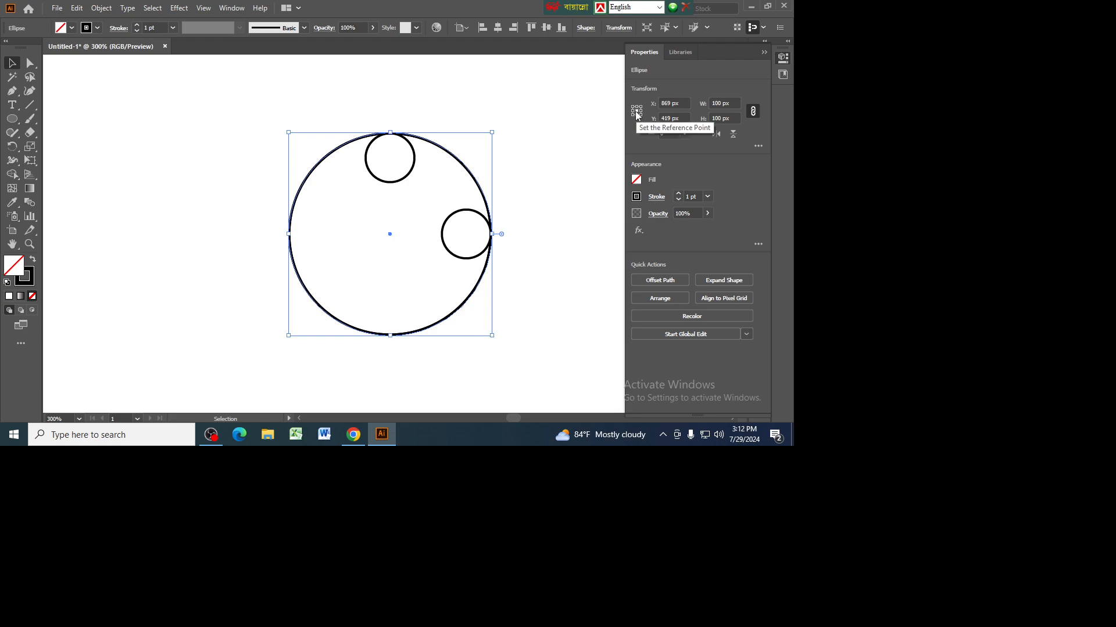
click(733, 104)
text(75)
key(Tab)
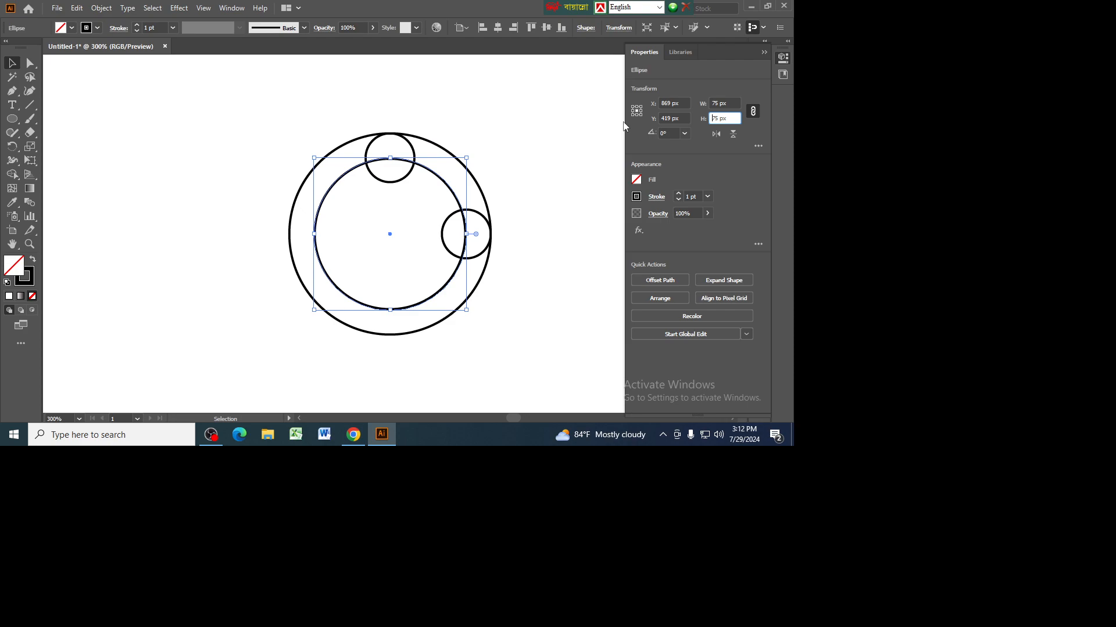
text(75)
key(BackSpace)
key(BackSpace)
click(730, 103)
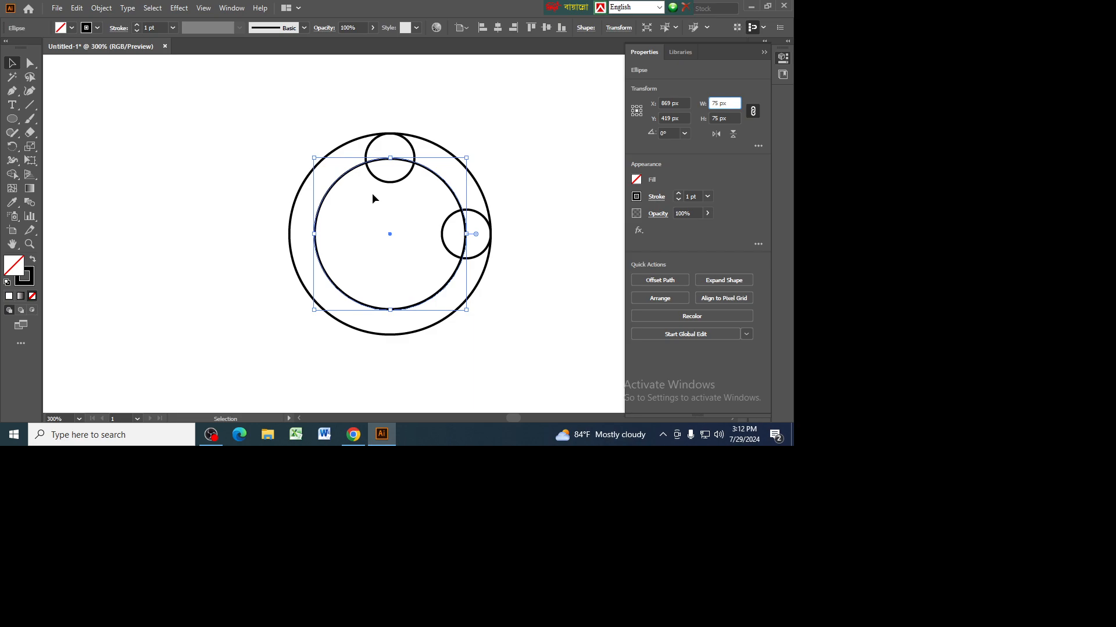
Step: Select each of the four circles in turn to examine its size and position
click(477, 169)
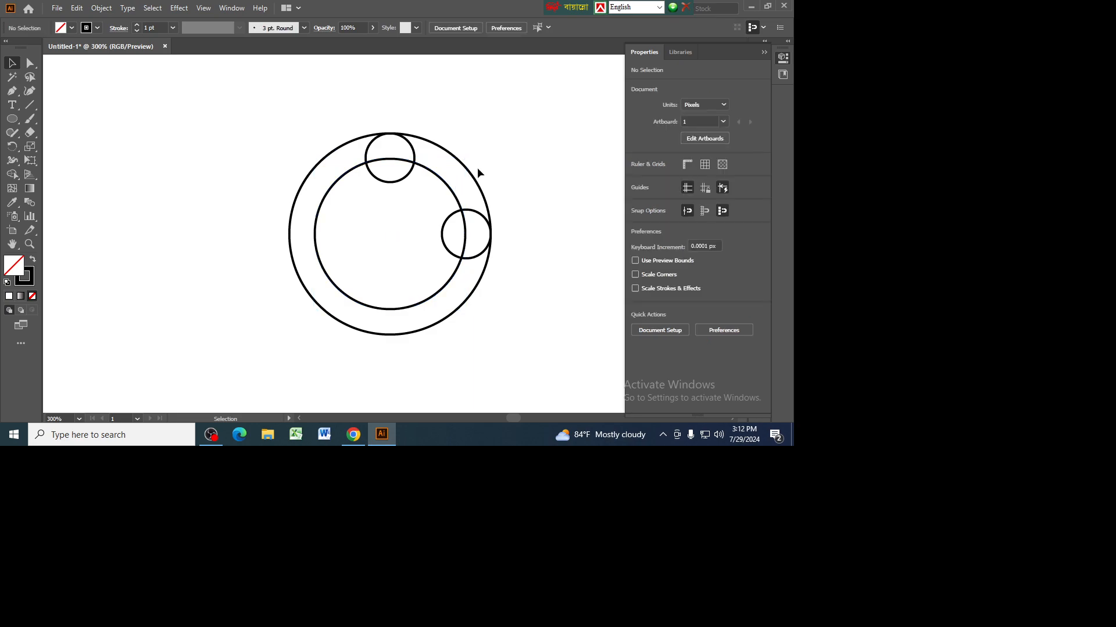
click(475, 178)
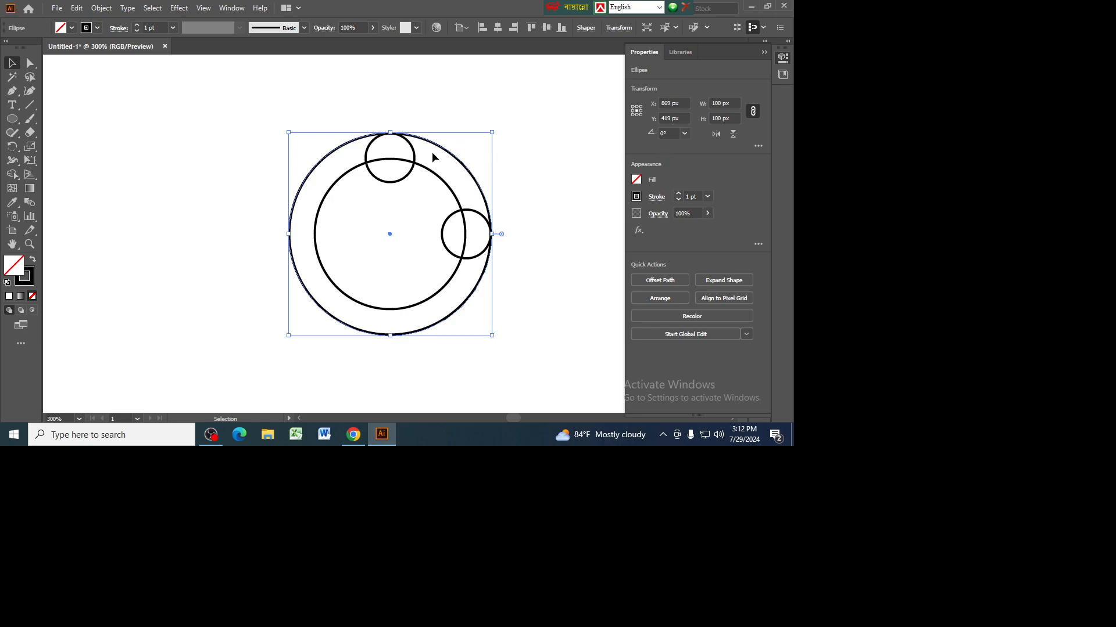
click(414, 152)
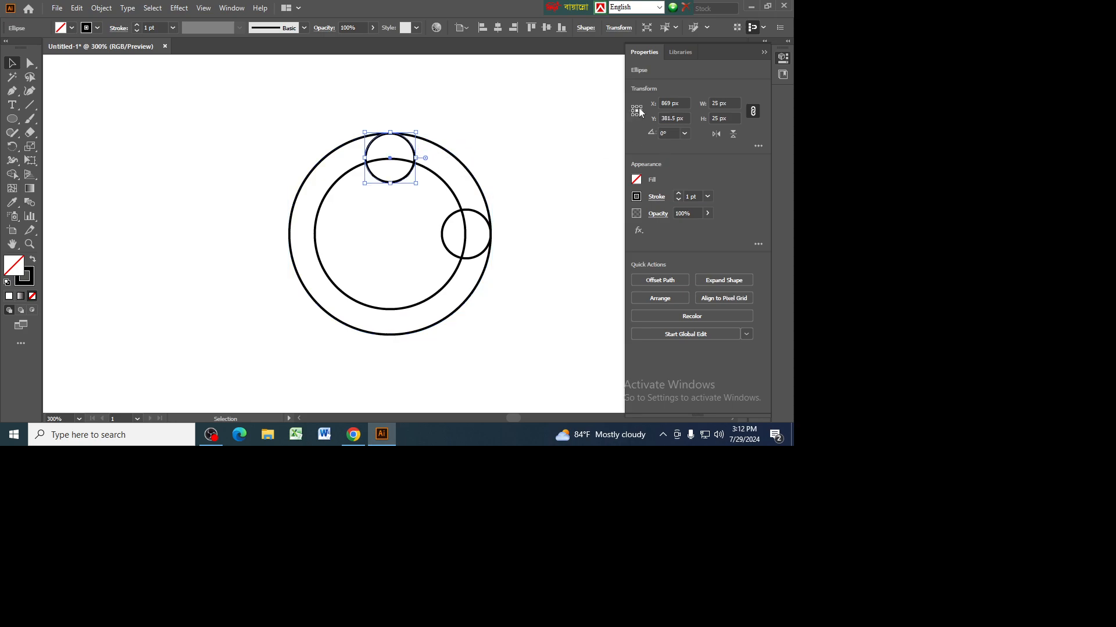
click(477, 215)
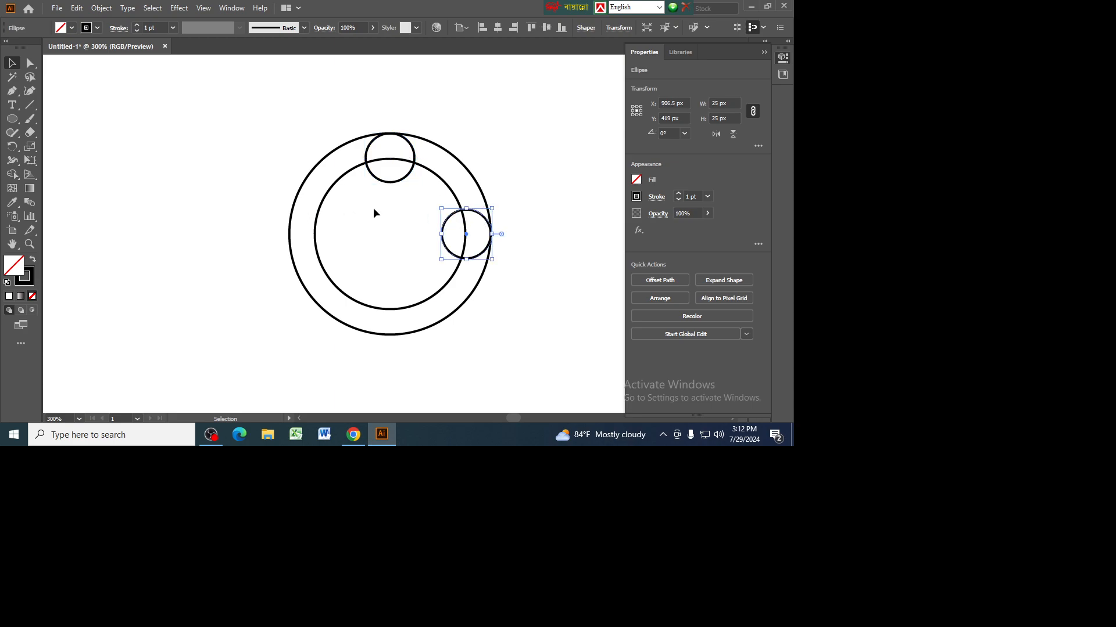
click(442, 182)
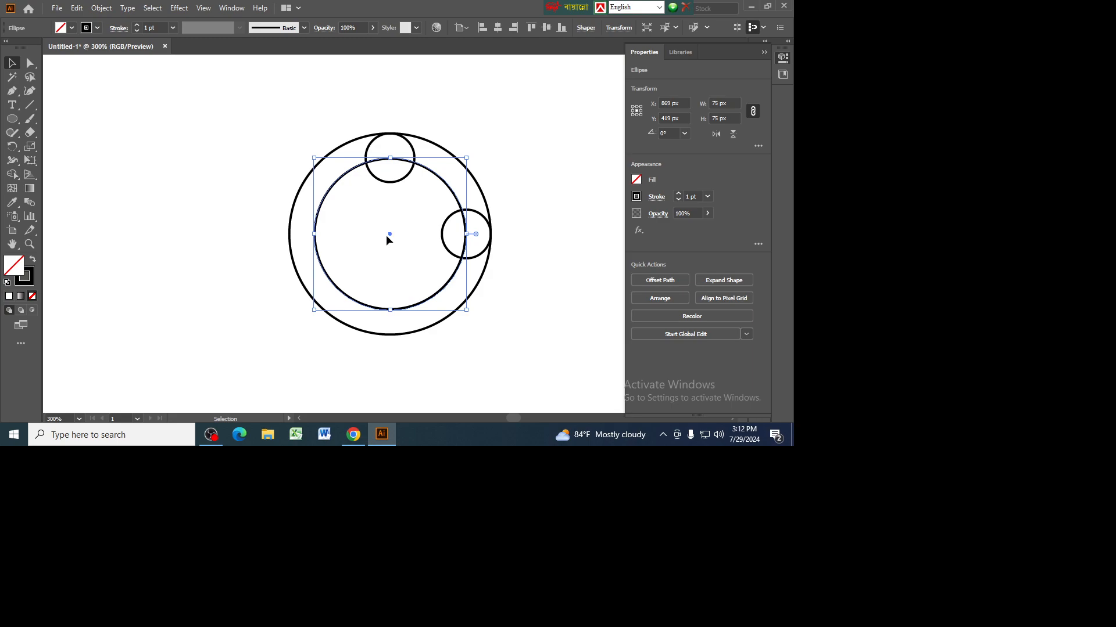
click(513, 166)
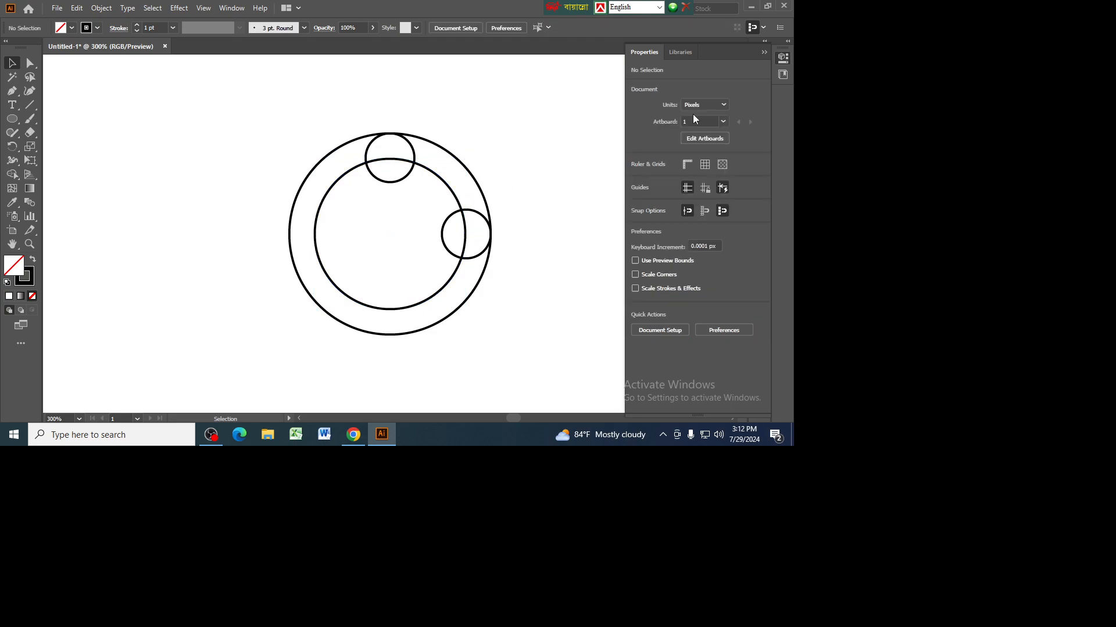
Step: Select all four circles and rotate them together 45° counterclockwise
click(765, 51)
drag(251, 122, 542, 340)
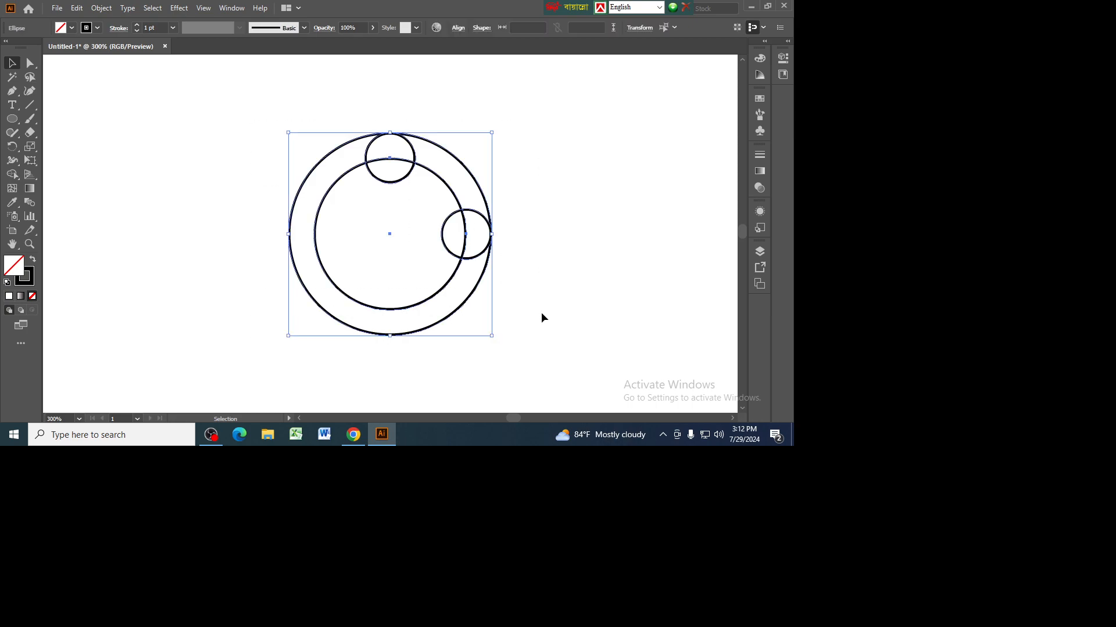
drag(496, 127, 498, 126)
drag(498, 126, 409, 101)
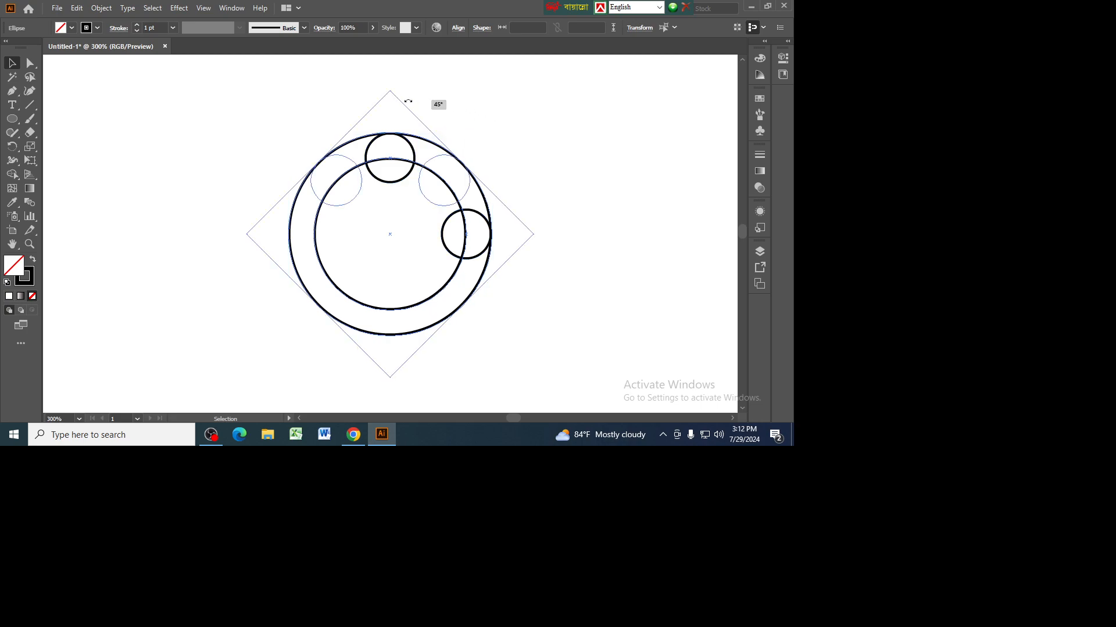
drag(408, 101, 408, 103)
click(542, 158)
Step: Create a five-sided polygon with a 50 px radius at the common centre of the two large circles
drag(12, 119, 54, 157)
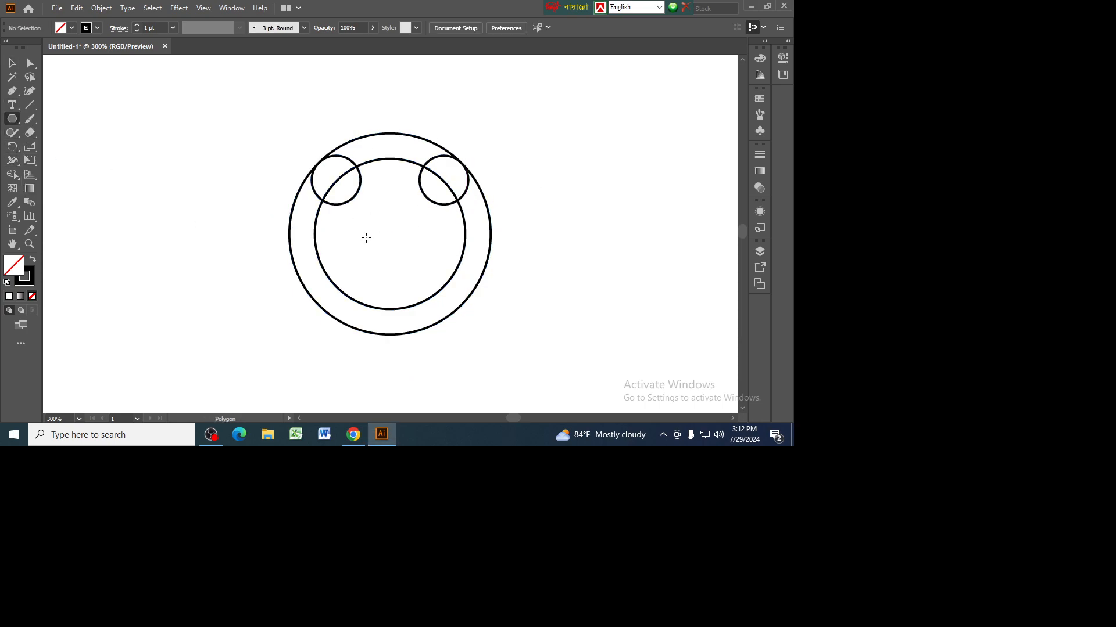
click(389, 233)
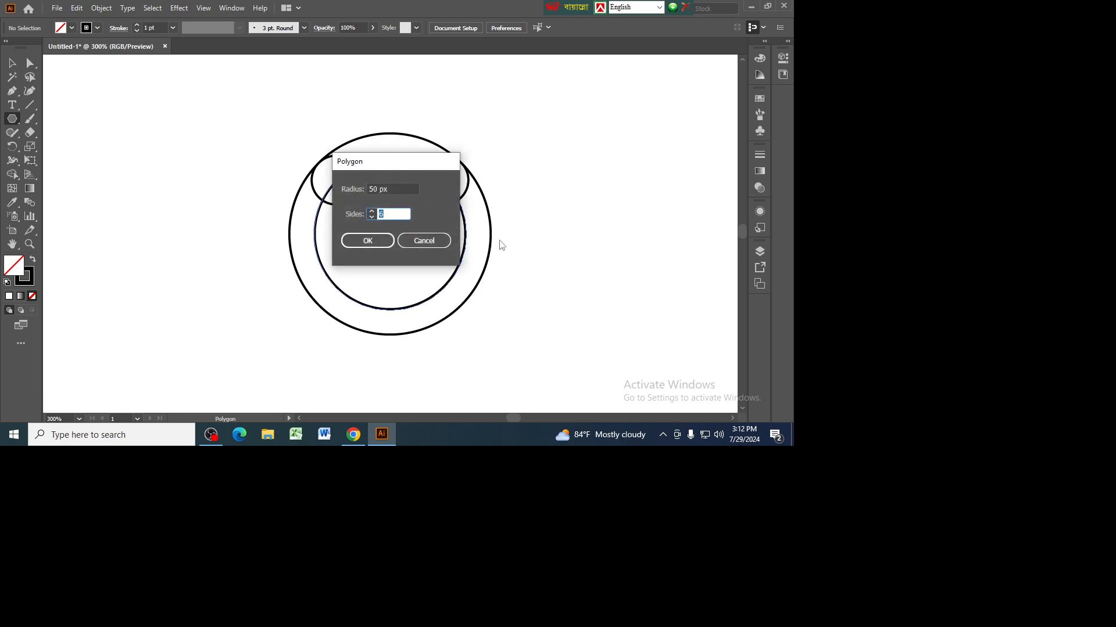
text(5)
click(387, 243)
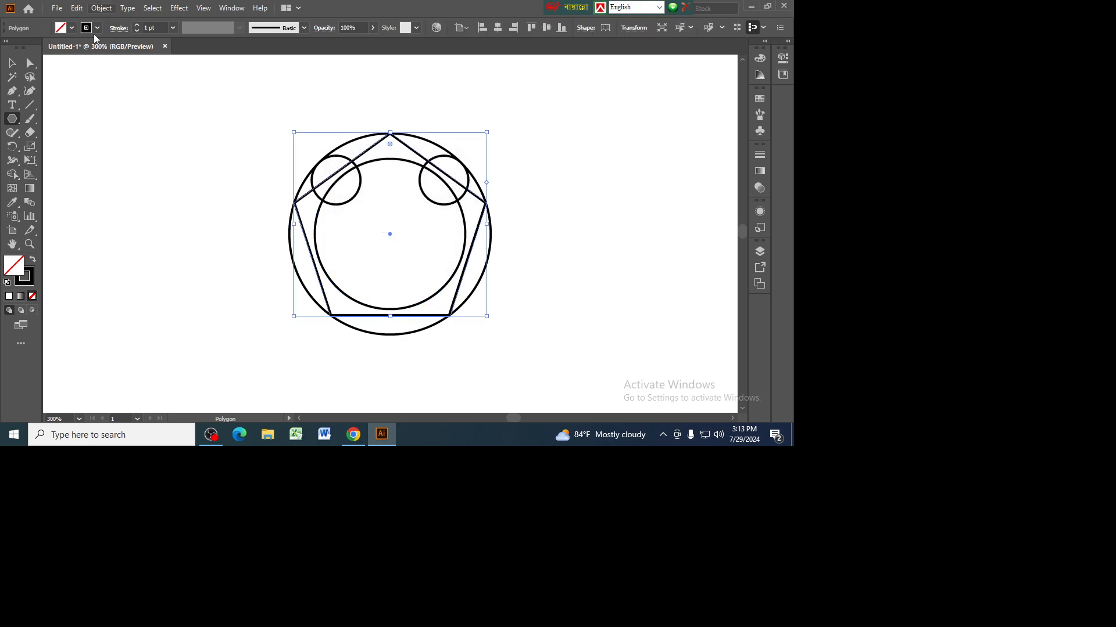
Step: Scale the pentagon down proportionally about its centre so it fits inside the inner large circle
key(v)
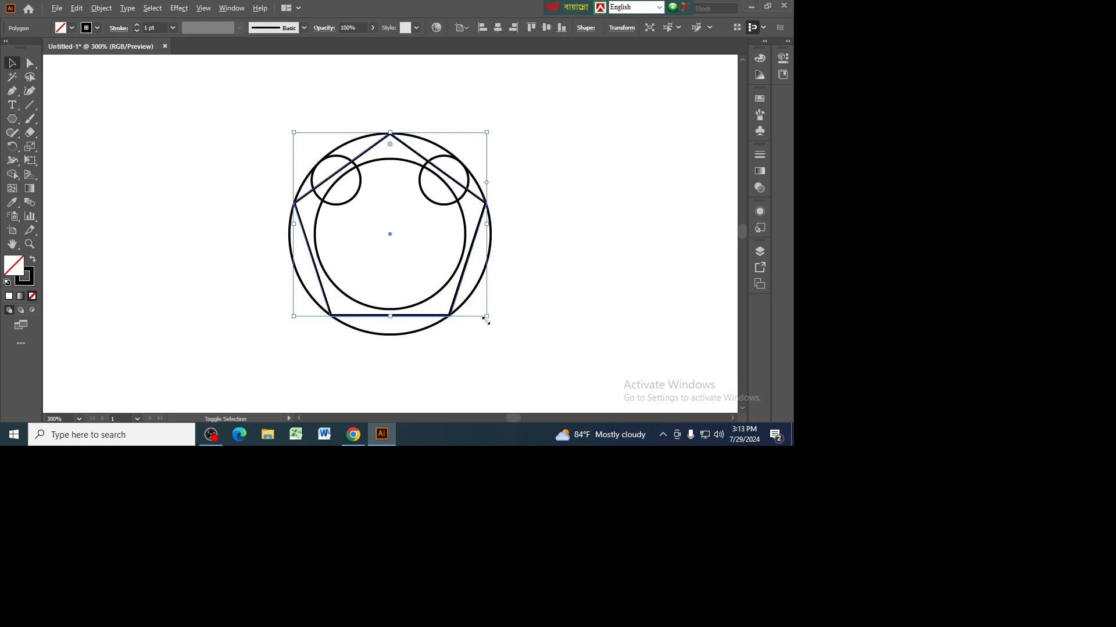
drag(487, 316, 478, 295)
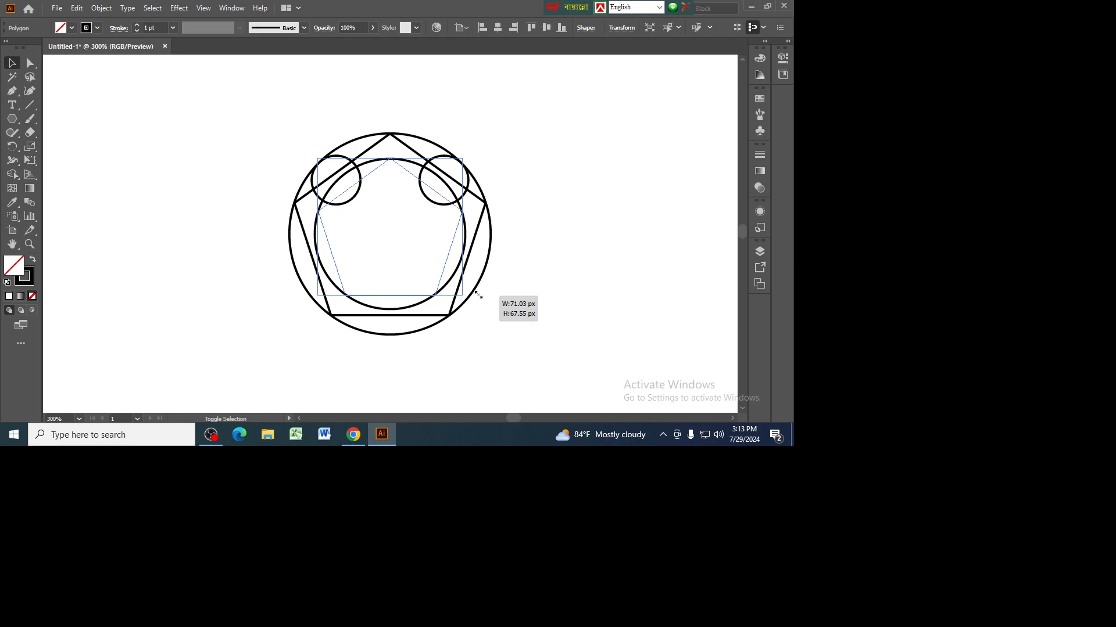
drag(477, 294, 476, 295)
click(603, 232)
key(ctrl+plus)
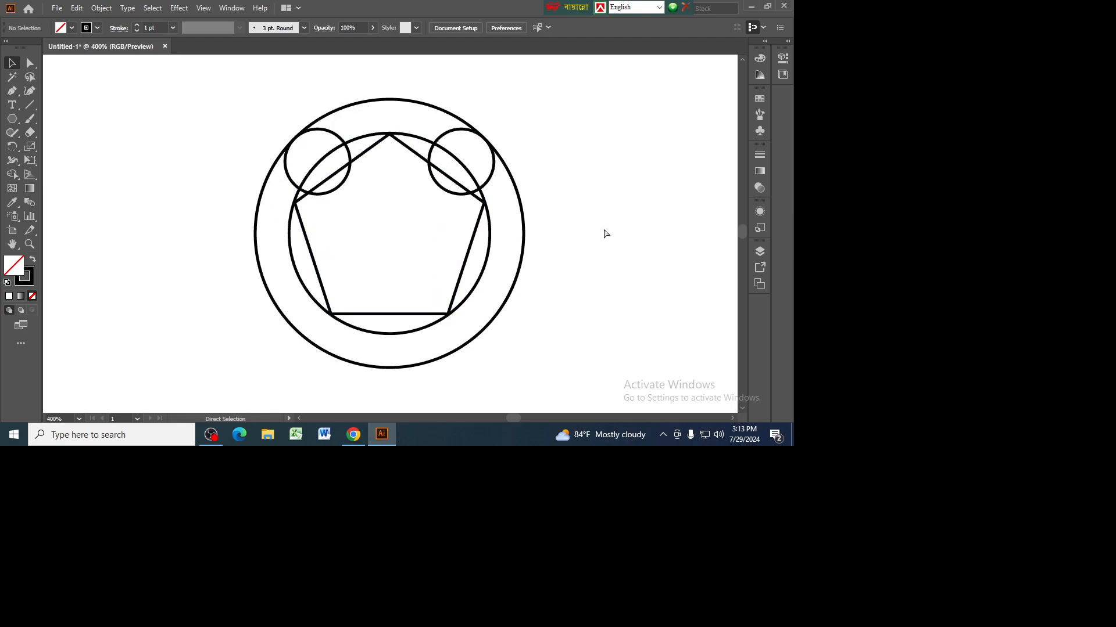
key(ctrl+plus)
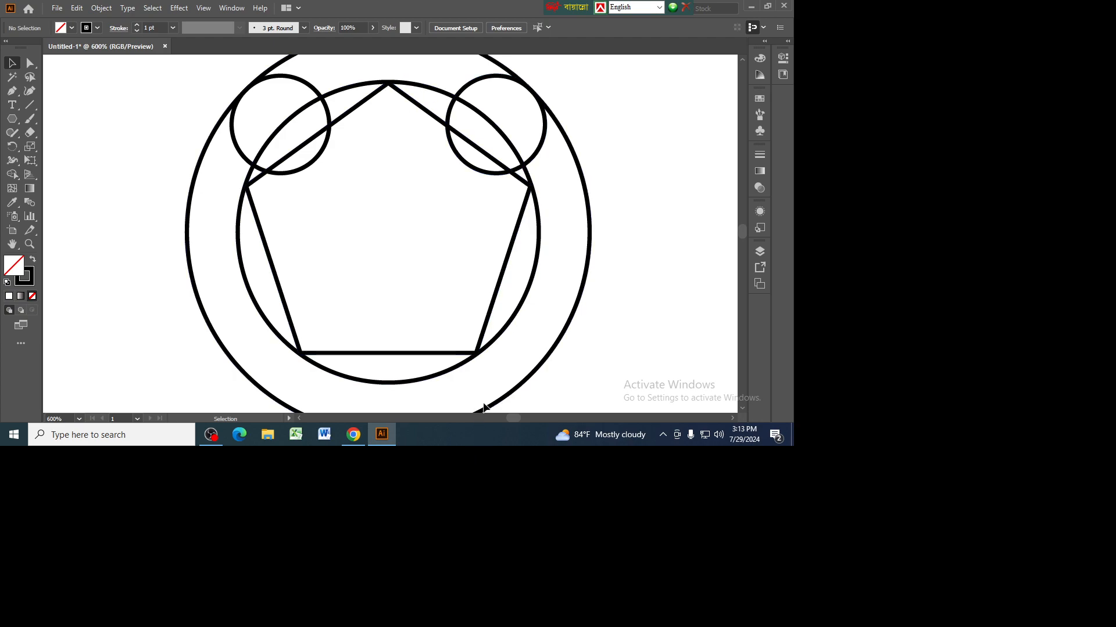
Step: Replace the pentagon with a new five-sided, 50 px radius polygon on the circles' centre, scaled about its centre to fit the inner circle
click(494, 298)
key(Delete)
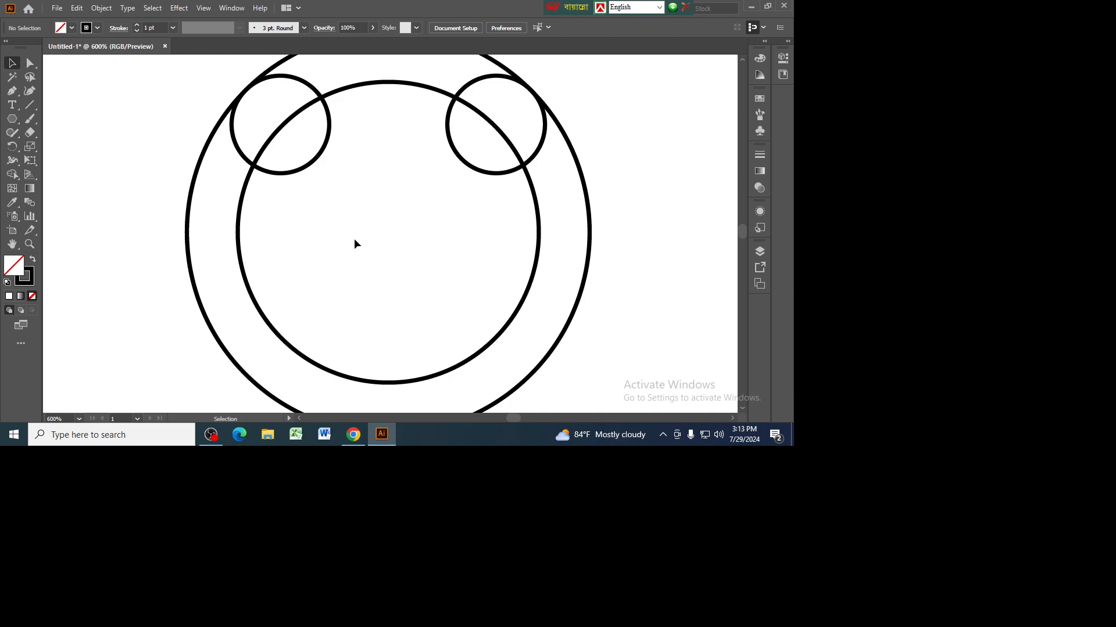
click(12, 119)
click(389, 231)
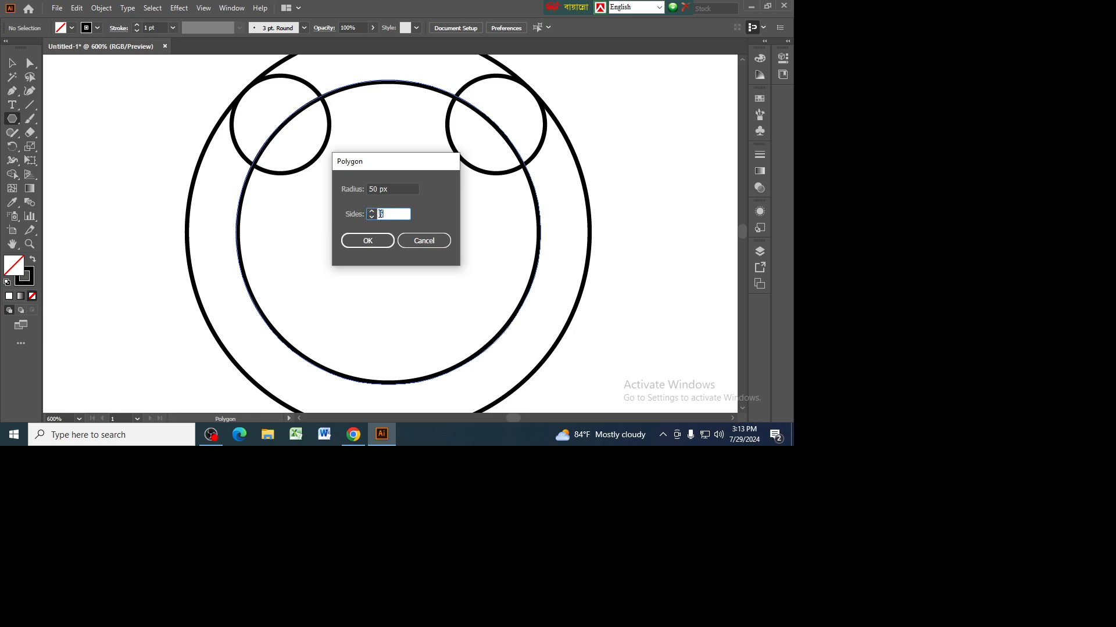
click(368, 240)
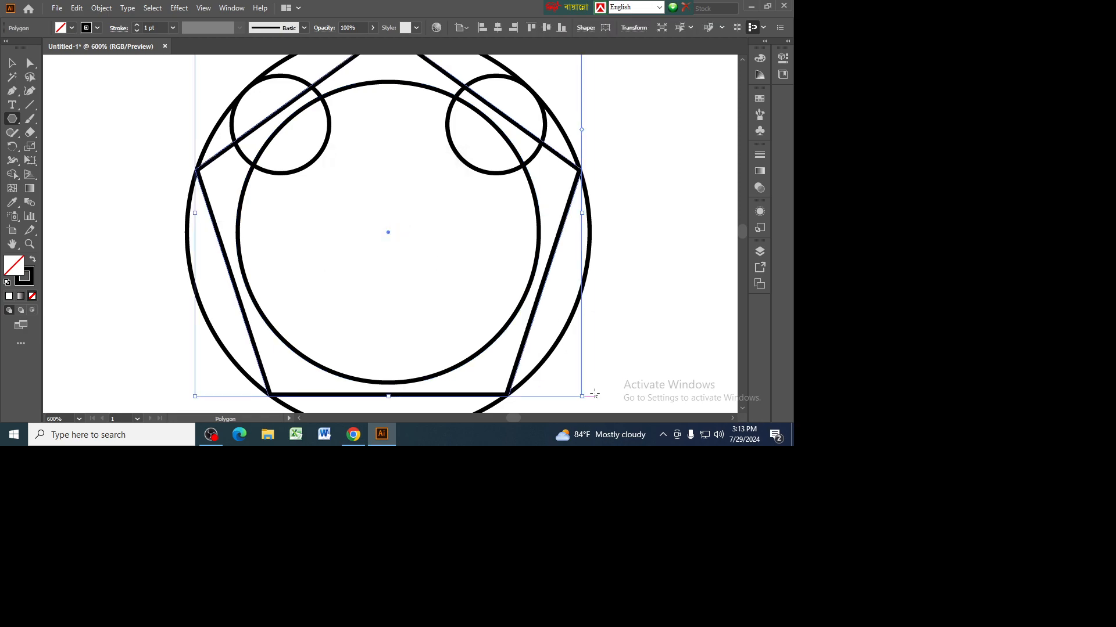
drag(581, 396, 553, 348)
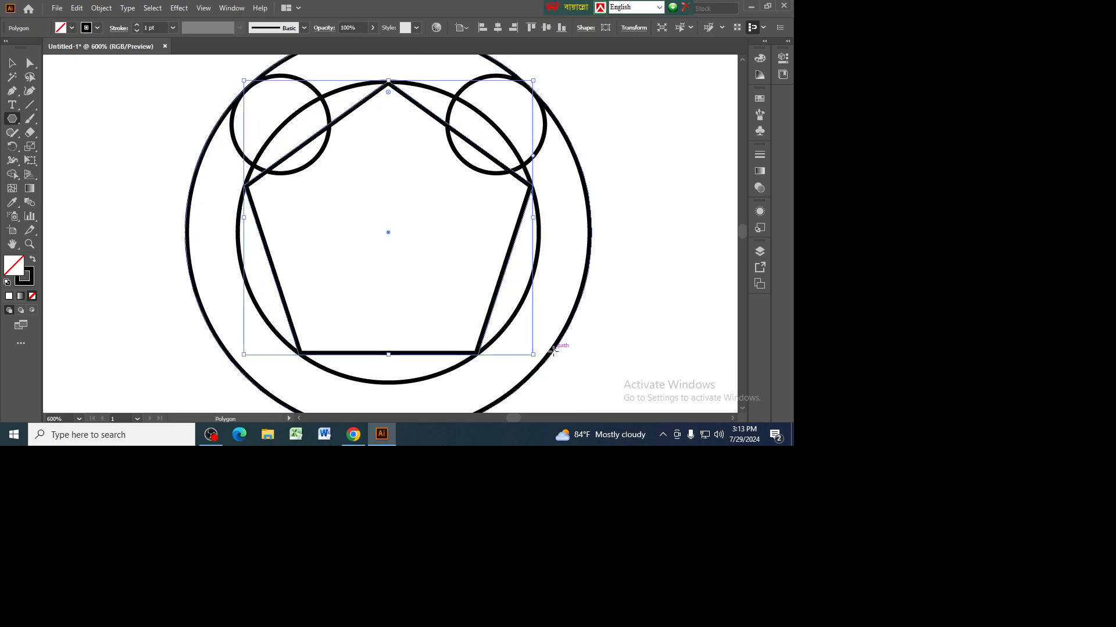
click(13, 65)
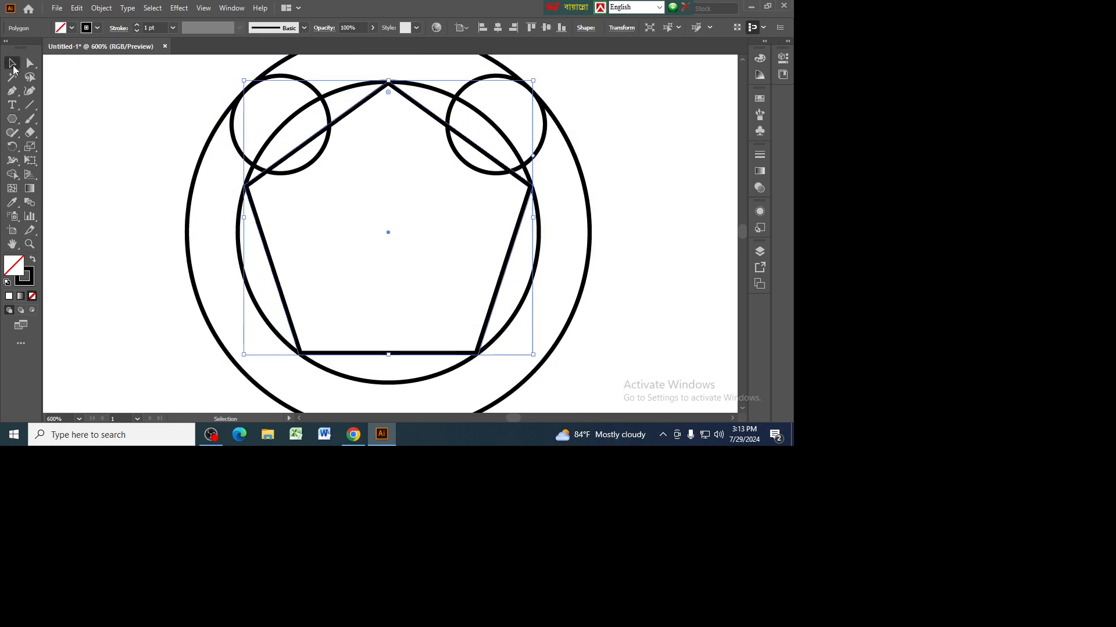
Step: Select all shapes and remove the regions below the handset outline and between its two ends with the Shape Builder
key(ctrl+minus)
drag(203, 116, 538, 358)
click(12, 175)
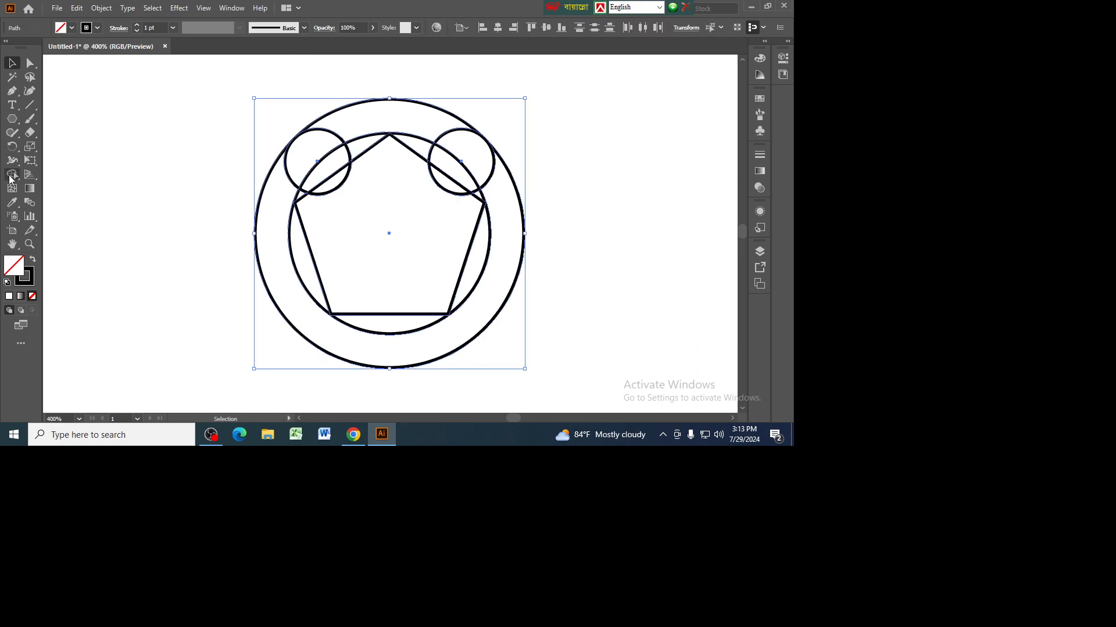
mouse_move(230, 199)
mouse_down()
mouse_move(373, 263)
mouse_move(537, 265)
mouse_up()
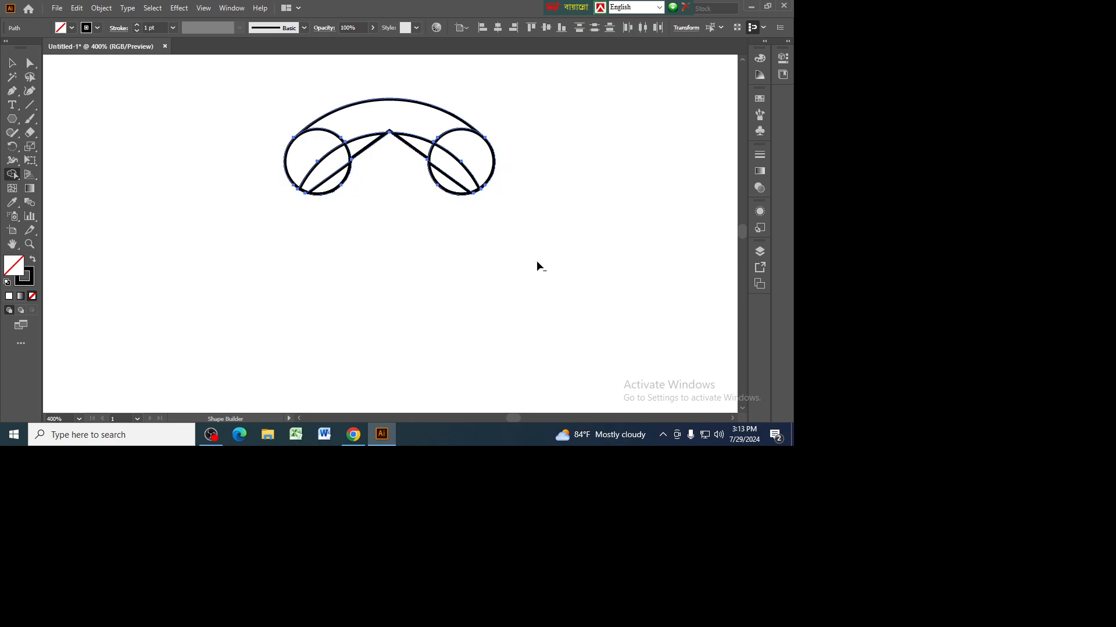
alt+click(446, 196)
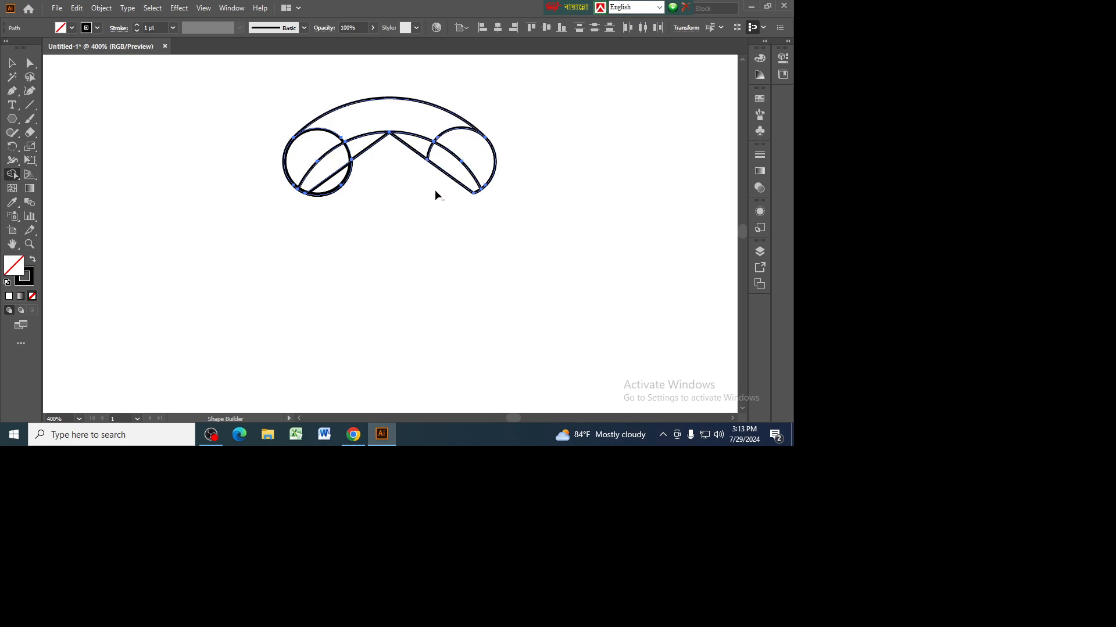
alt+click(346, 183)
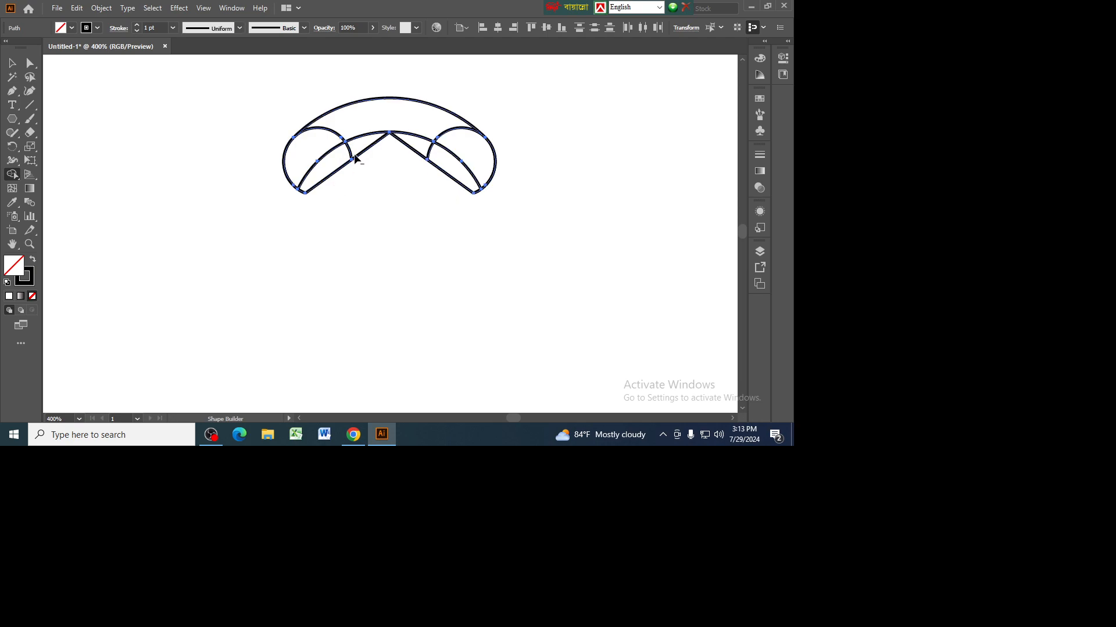
alt+click(400, 141)
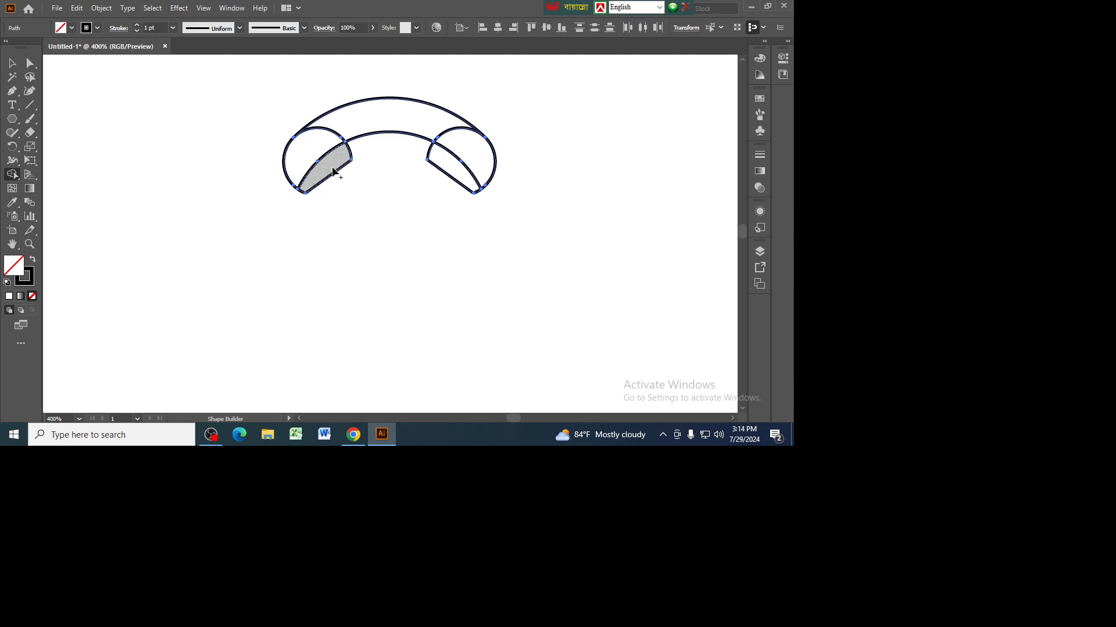
Step: Merge the remaining regions into one handset shape and give it a black fill without a stroke
mouse_move(331, 169)
mouse_down()
mouse_move(334, 128)
mouse_move(376, 119)
mouse_move(430, 118)
mouse_move(455, 130)
mouse_move(458, 167)
mouse_up()
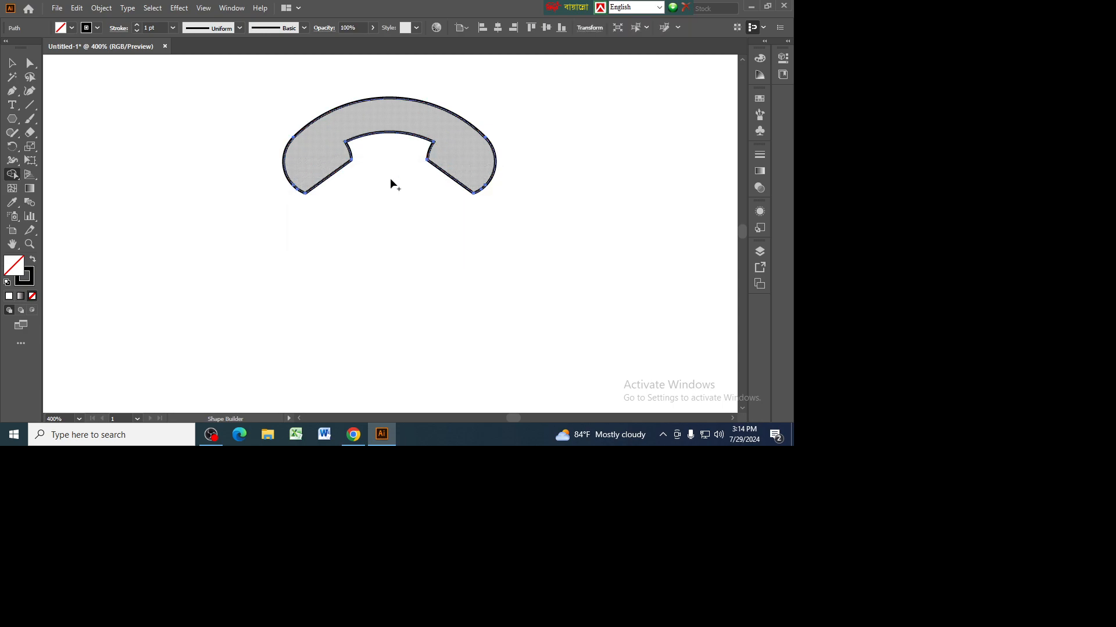
click(33, 260)
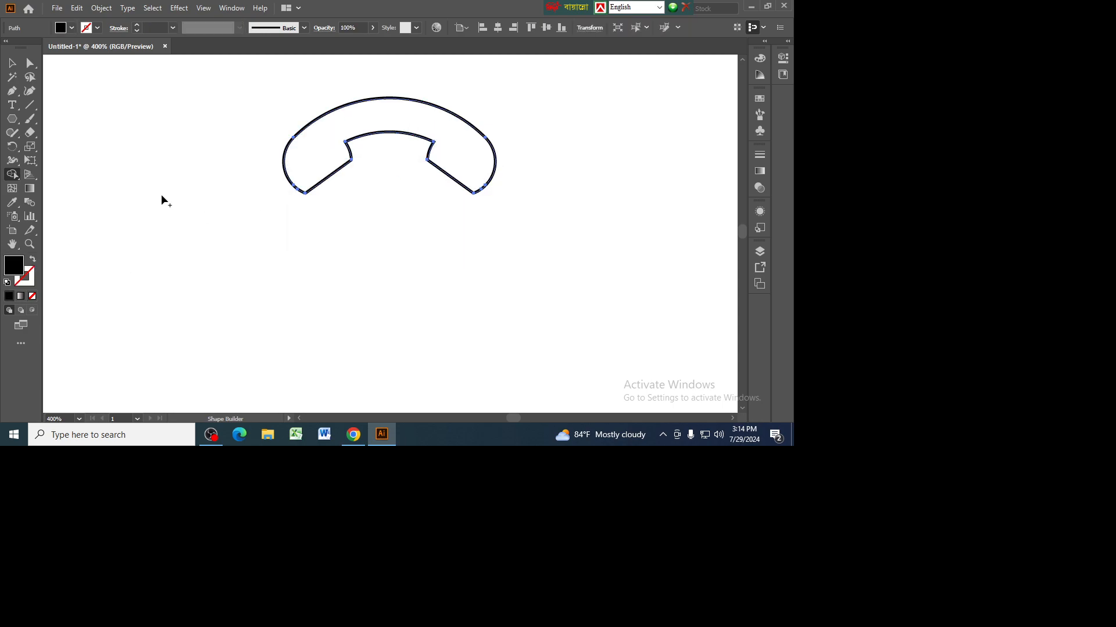
click(13, 64)
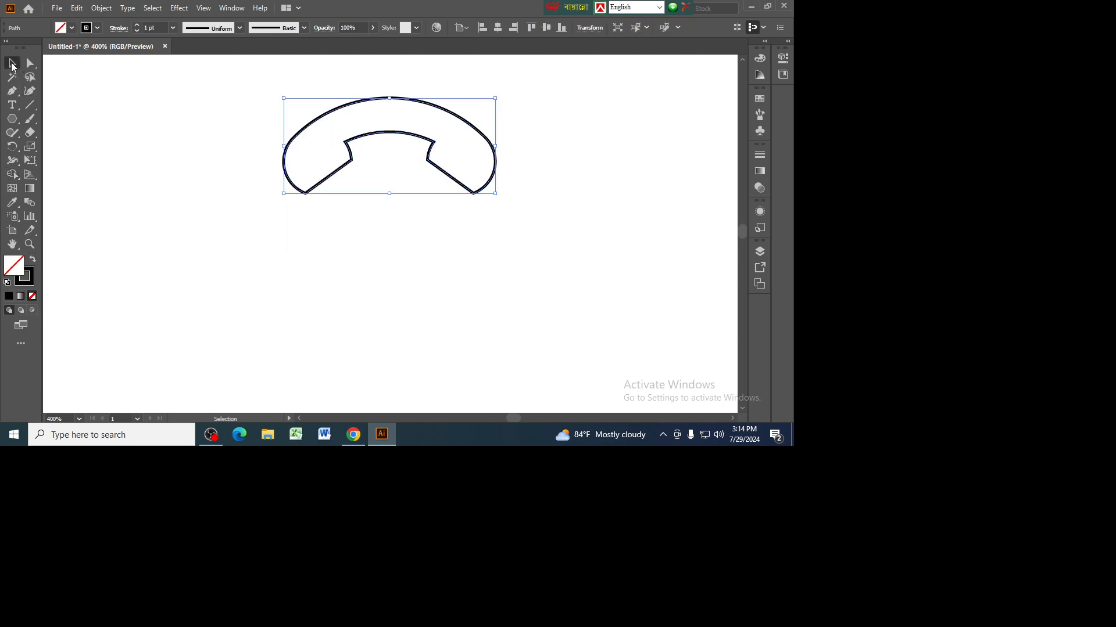
click(33, 260)
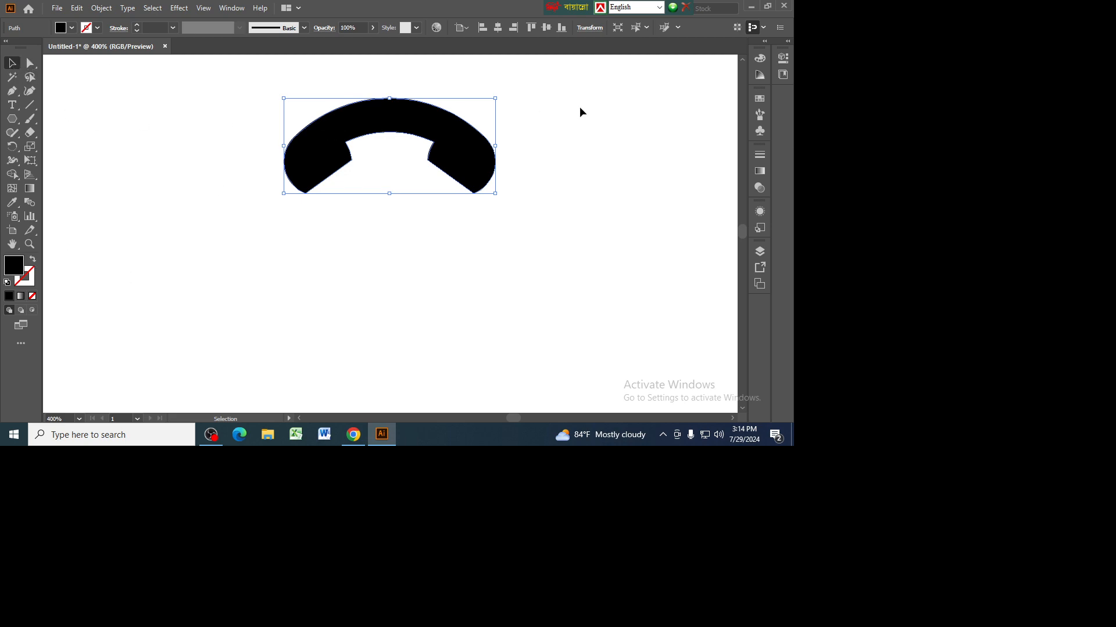
Step: Rotate the handset 135° counterclockwise and compare it with the phone icons in the Chrome image results
drag(500, 92, 306, 148)
click(558, 241)
scroll(558, 241, up, 3)
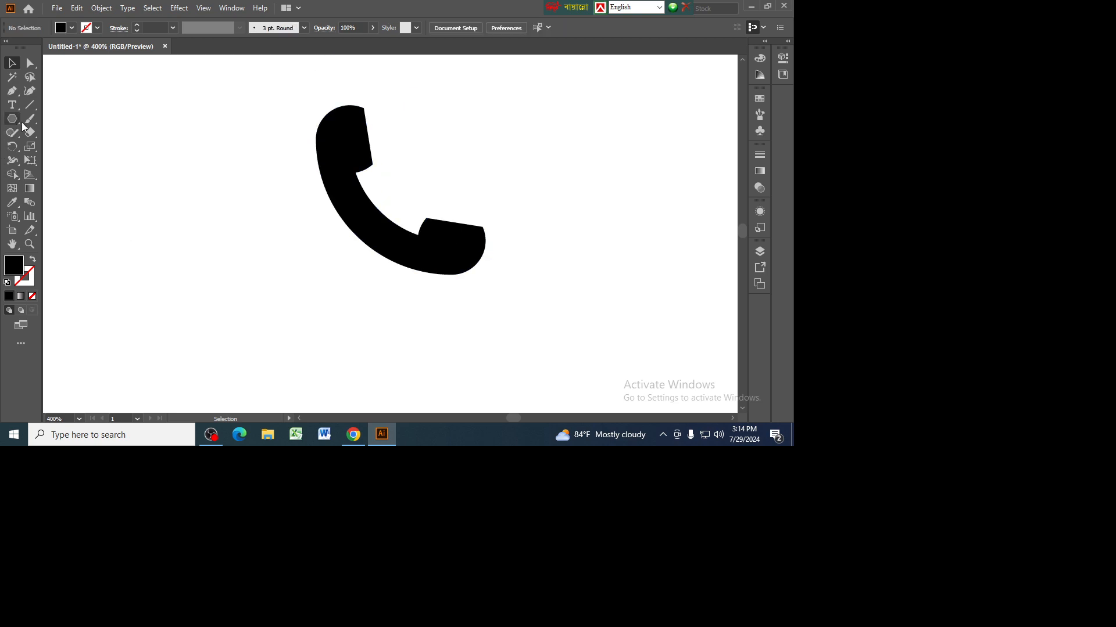
click(353, 434)
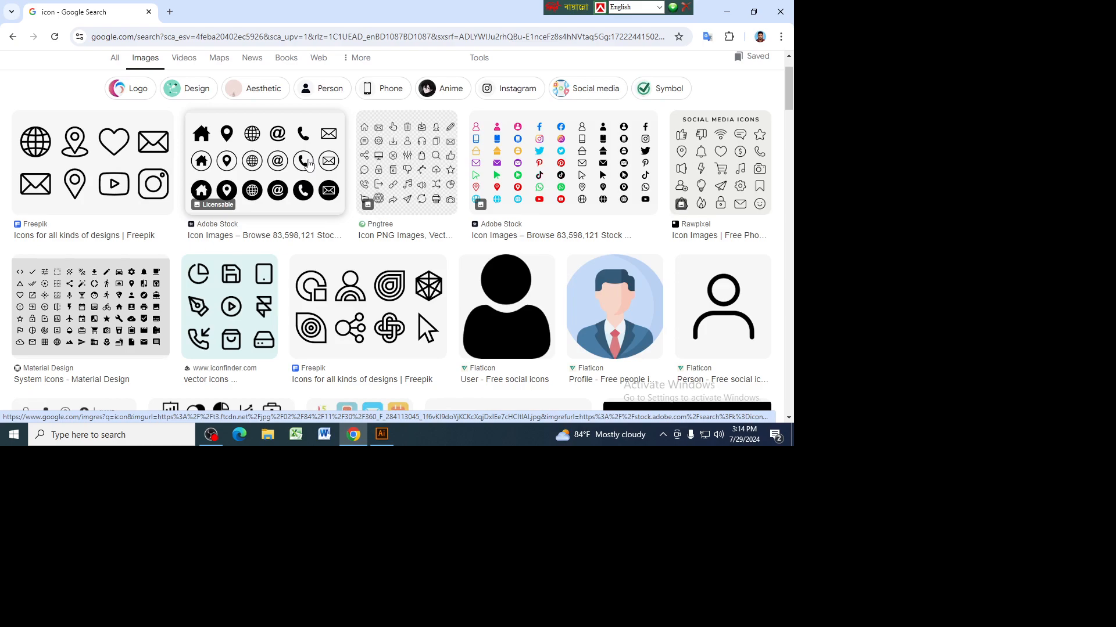
click(394, 440)
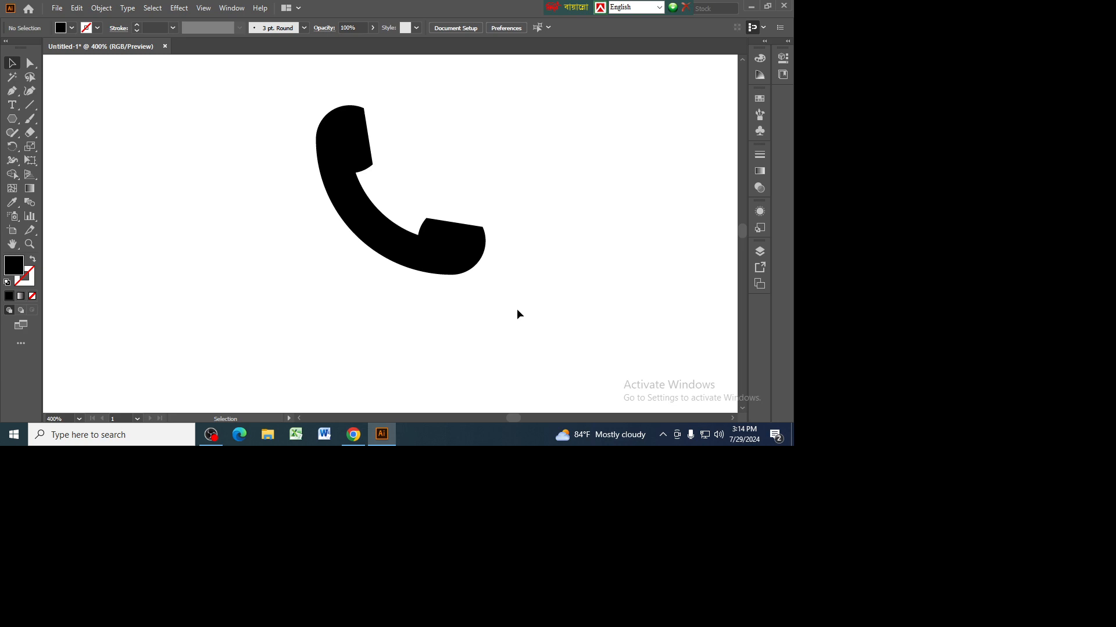
Step: Shrink the handset proportionally and move it to the upper-left area of the canvas
drag(256, 82, 503, 329)
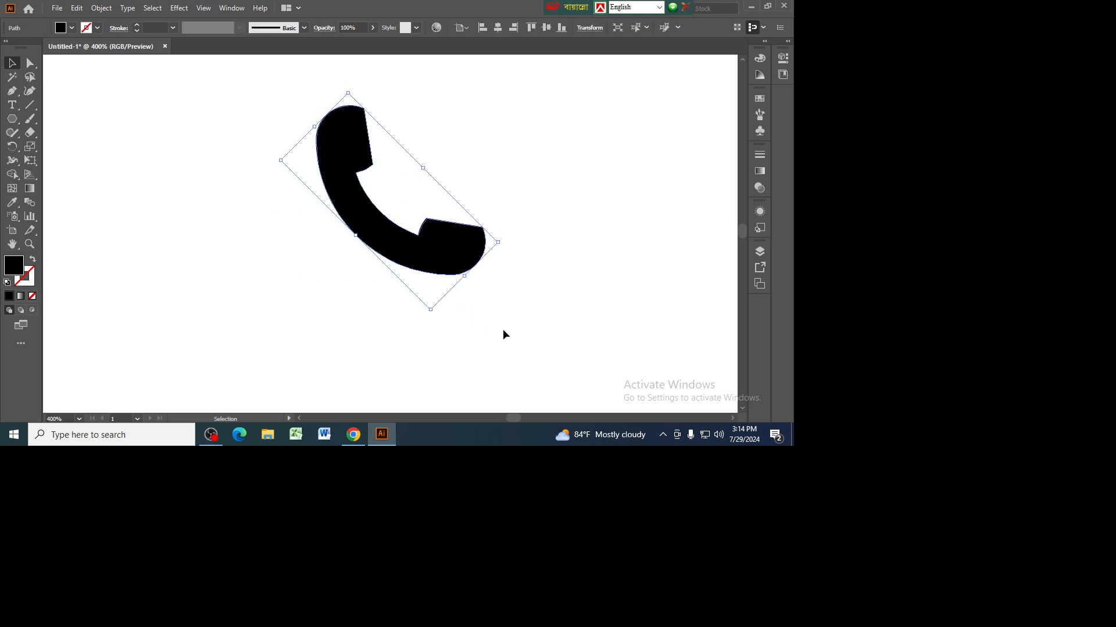
drag(430, 309, 155, 197)
click(350, 185)
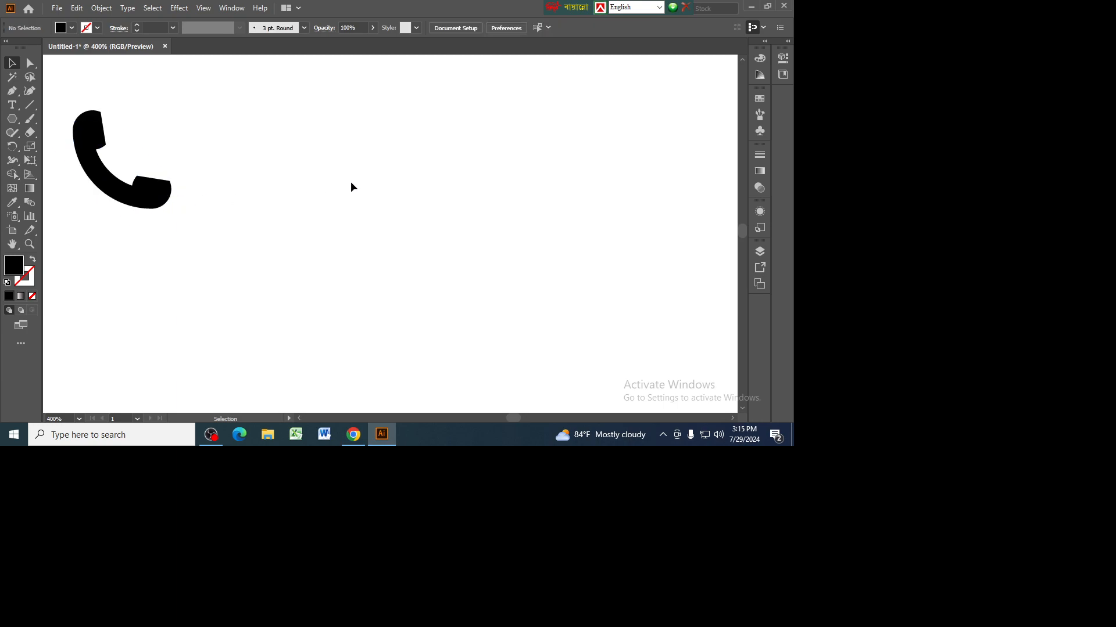
Step: Look at the envelope icon in the Chrome image results and draw an unfilled, black-outlined 1 pt rectangle in Illustrator beside the handset
click(353, 435)
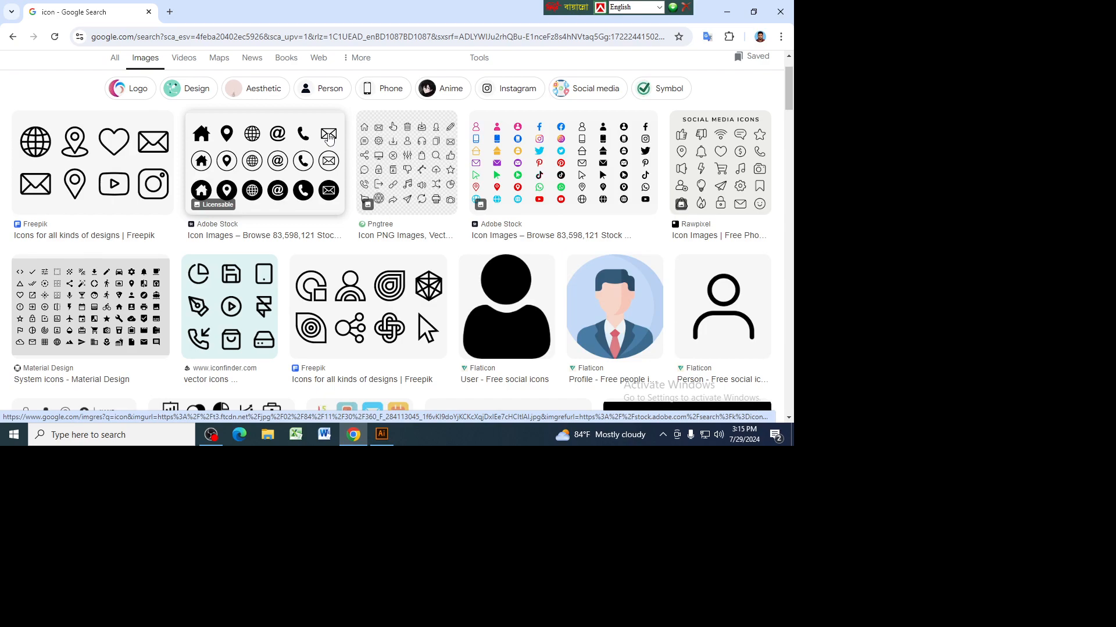
click(388, 443)
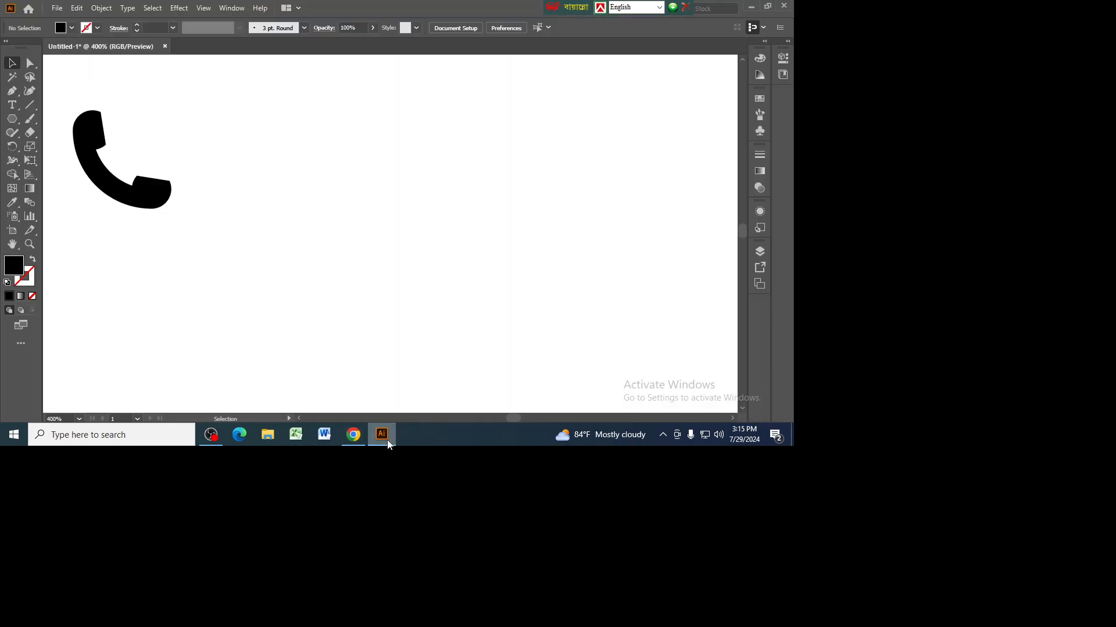
right_click(12, 121)
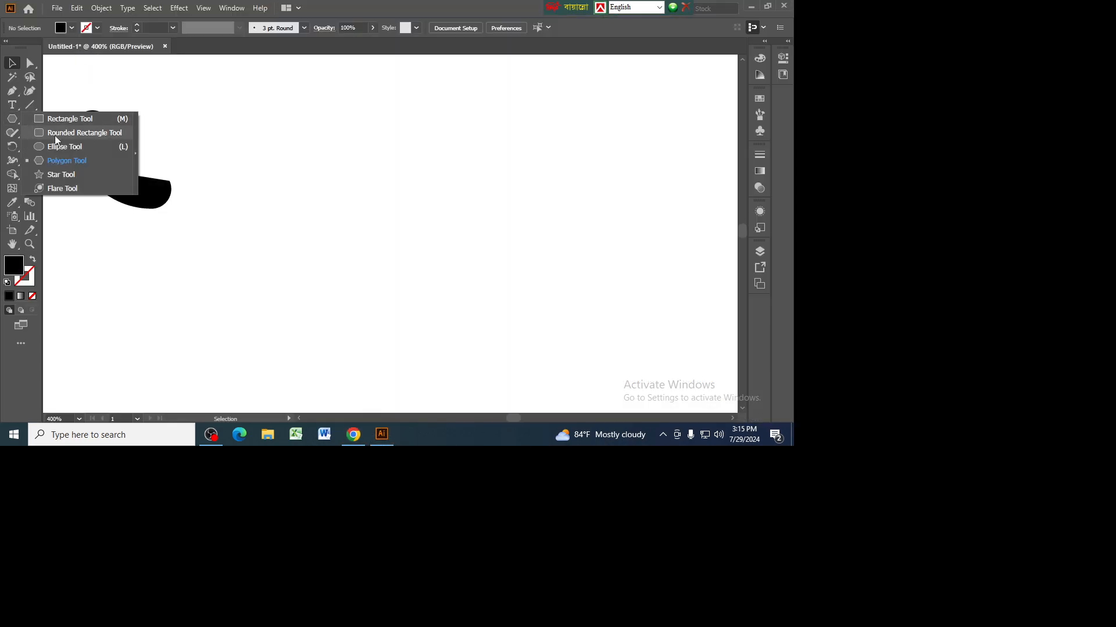
click(54, 119)
drag(351, 146, 479, 224)
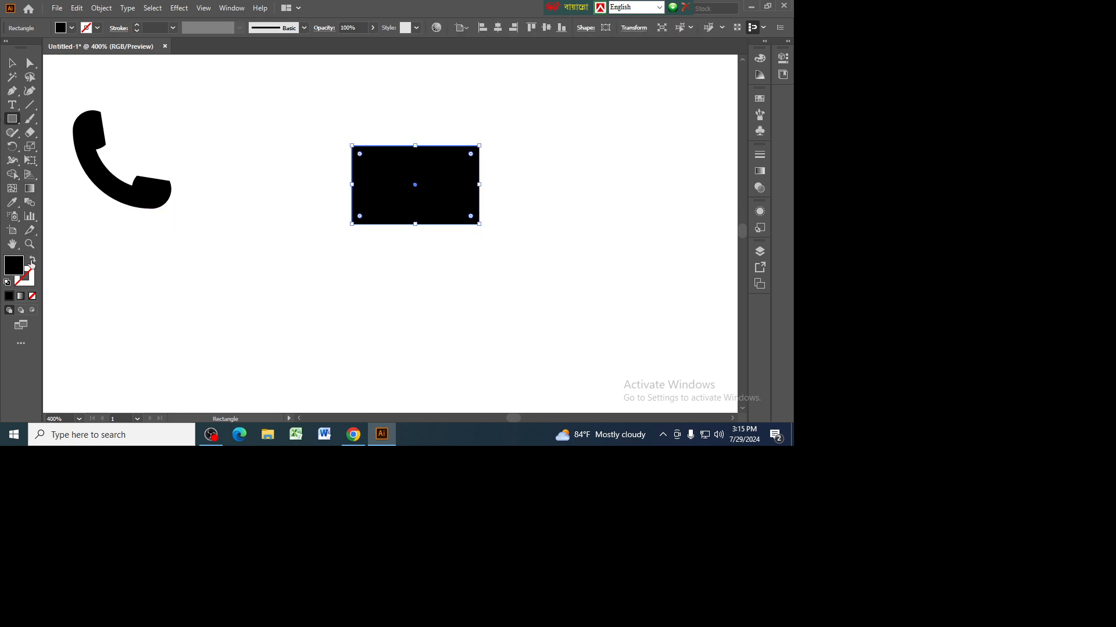
click(32, 259)
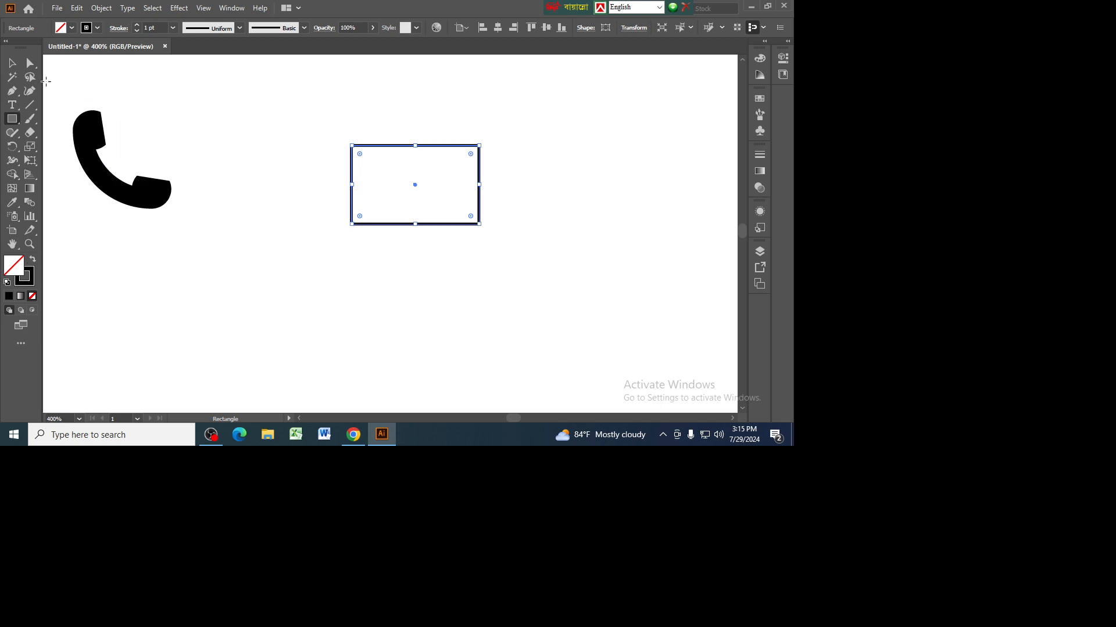
Step: Slightly round all four corners of the rectangle with its live corner handles
key(v)
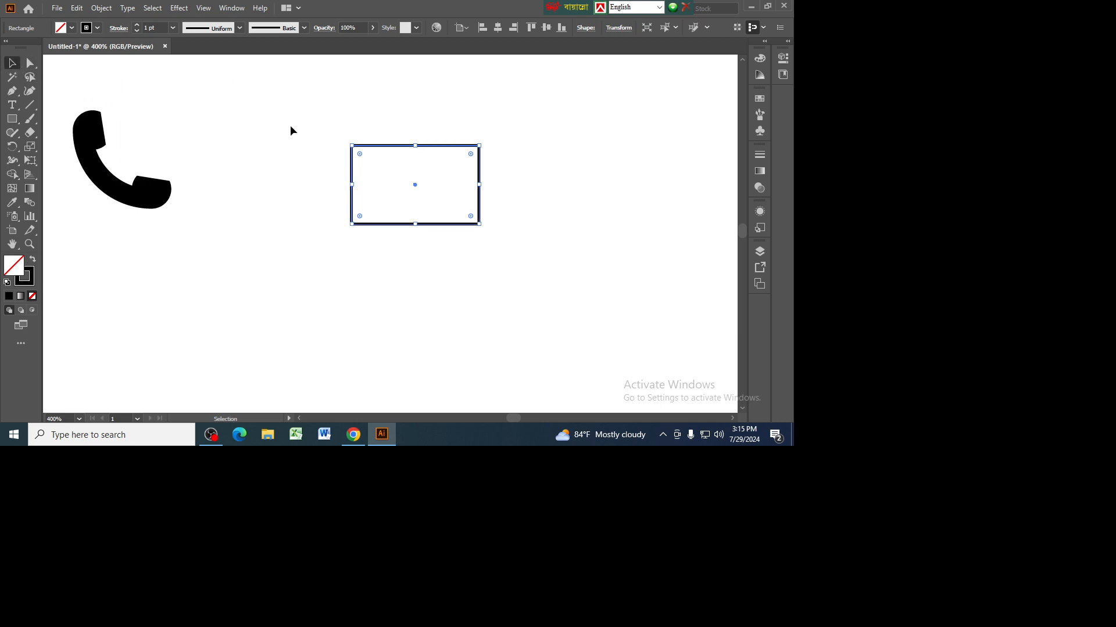
click(318, 132)
drag(328, 116, 509, 274)
click(30, 63)
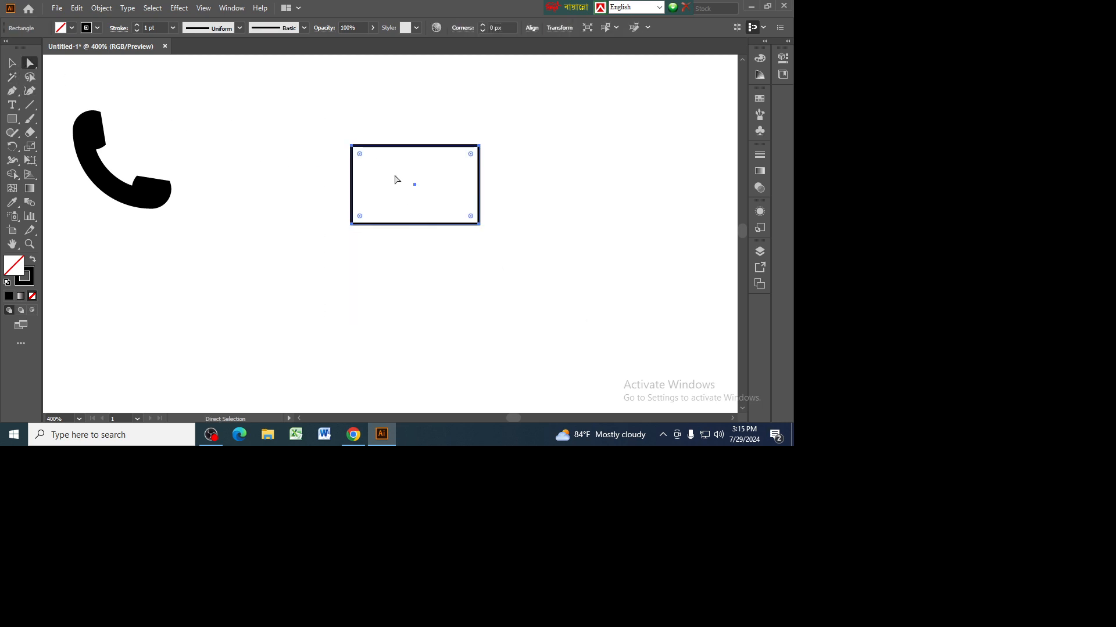
drag(470, 154, 469, 158)
click(543, 190)
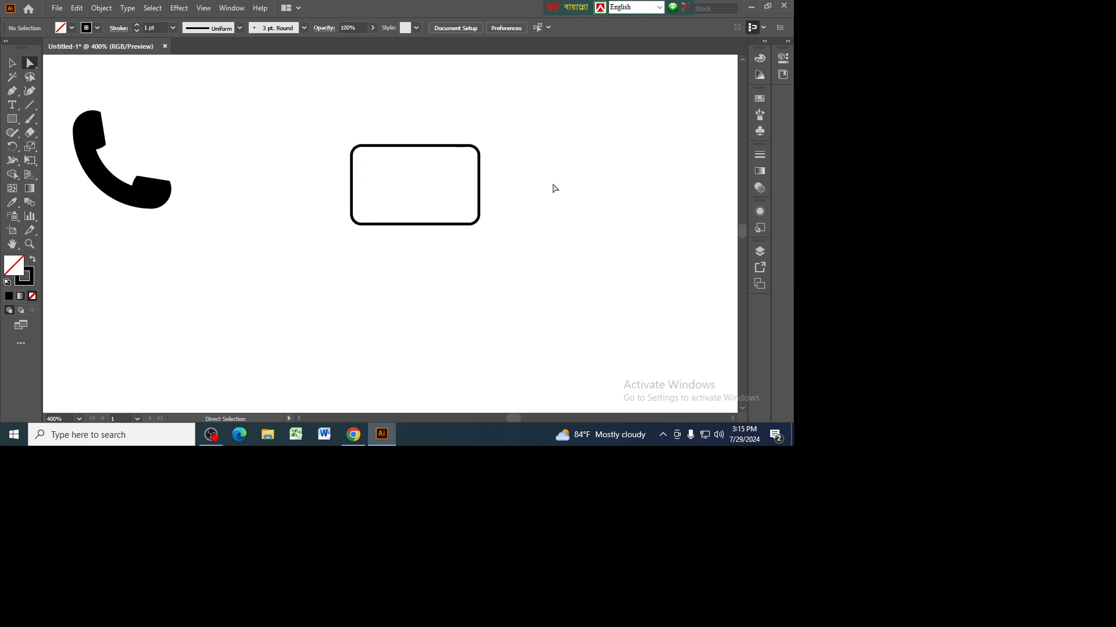
Step: Draw four diagonal lines from just outside the rounded rectangle's corners, crossing inward to form the envelope flap and lower folds
key(ctrl+equal)
drag(503, 187, 497, 286)
click(29, 105)
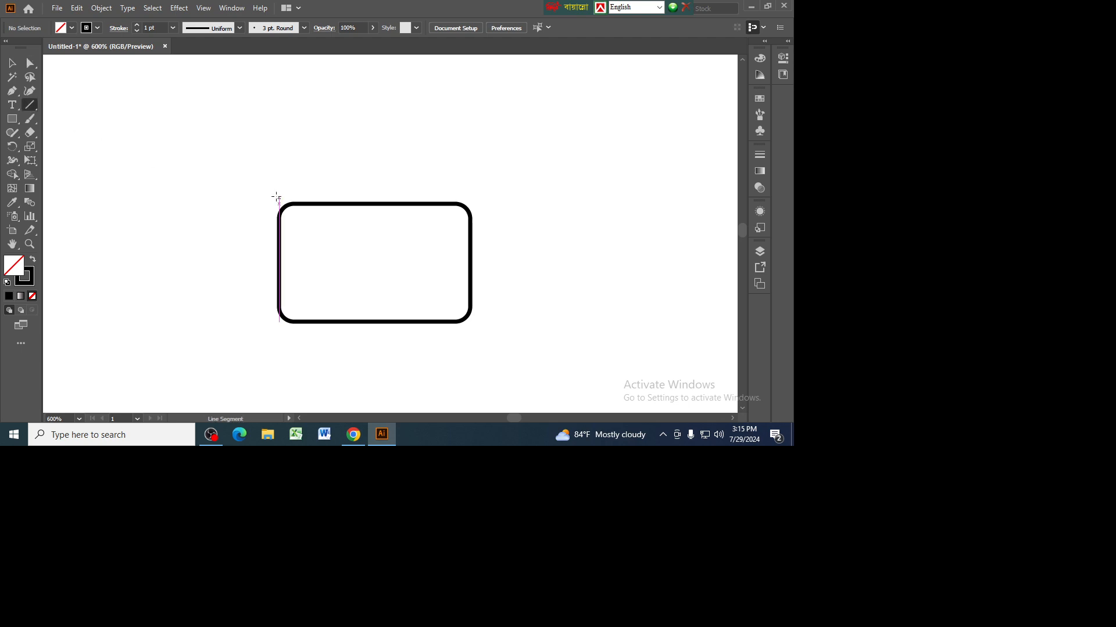
drag(276, 197, 394, 307)
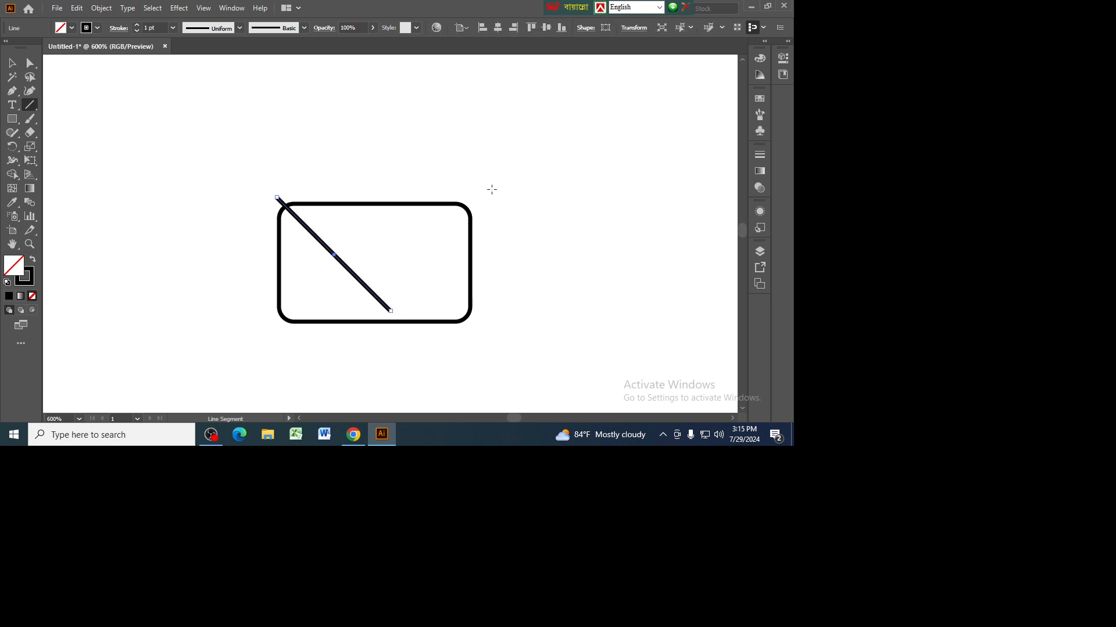
drag(492, 190, 342, 287)
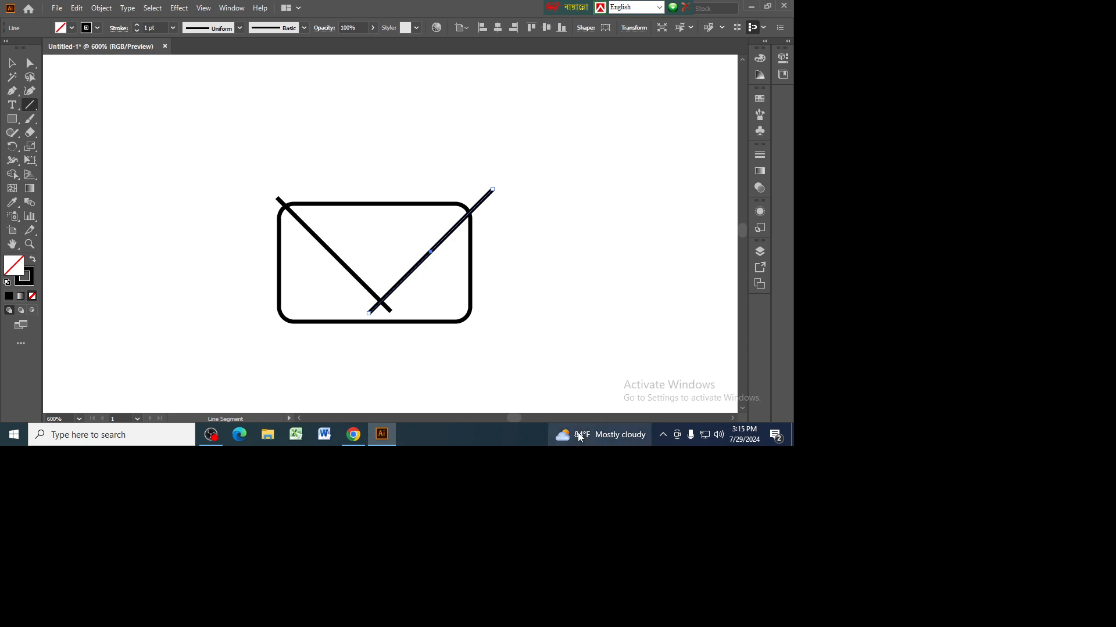
drag(476, 327, 402, 238)
drag(269, 328, 364, 232)
Step: Remove the line ends overhanging the corners, inside the flap and below its tip from the selected envelope artwork with Shape Builder
click(13, 62)
drag(230, 160, 596, 367)
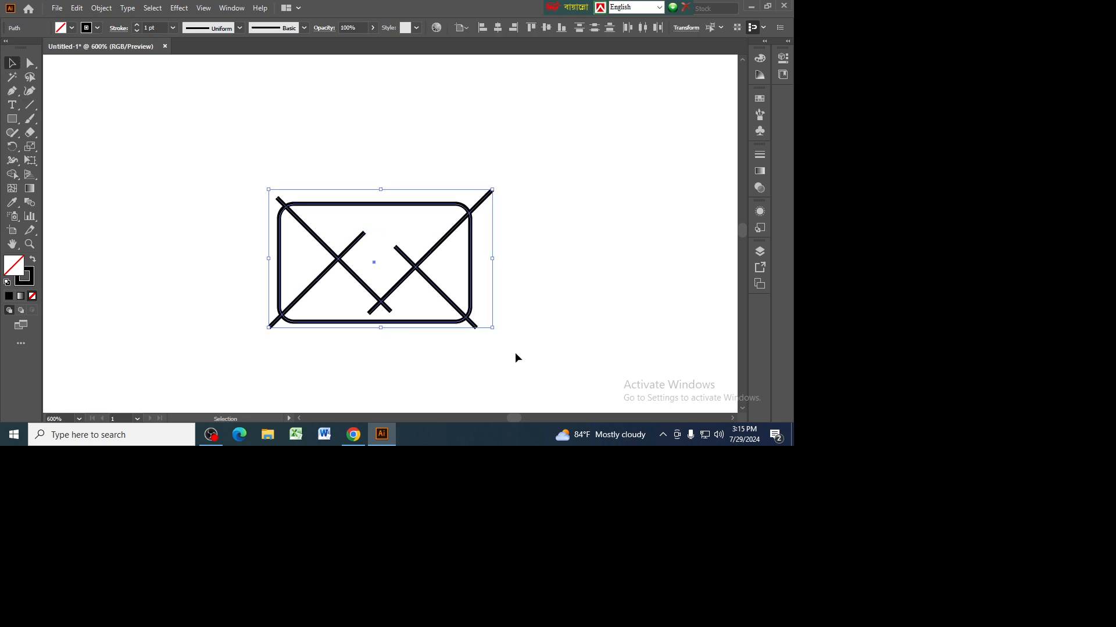
click(12, 174)
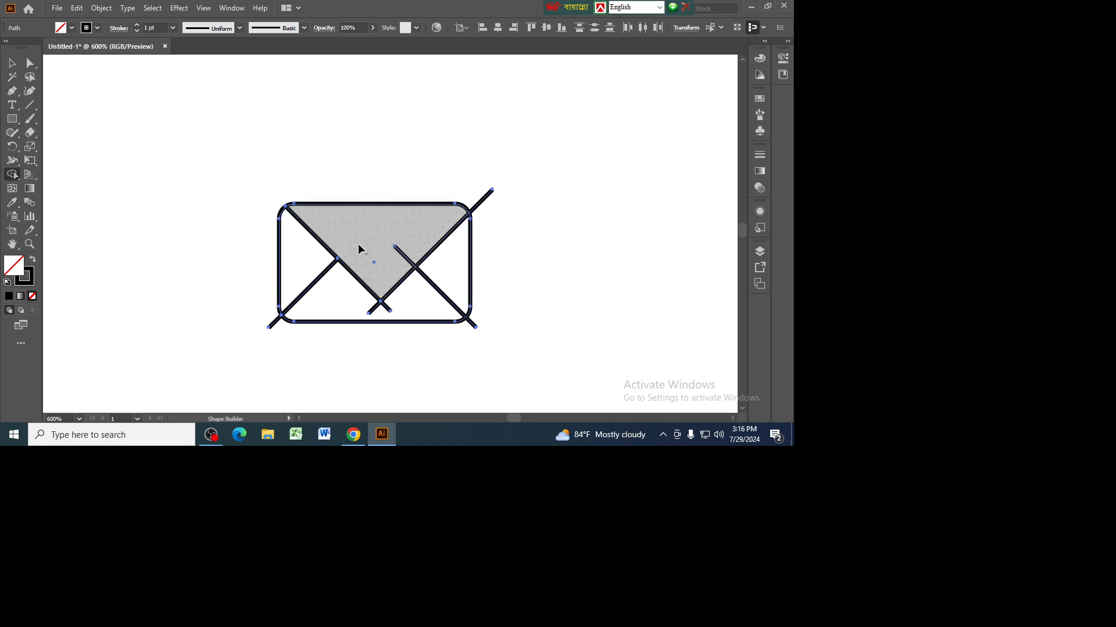
alt+click(402, 254)
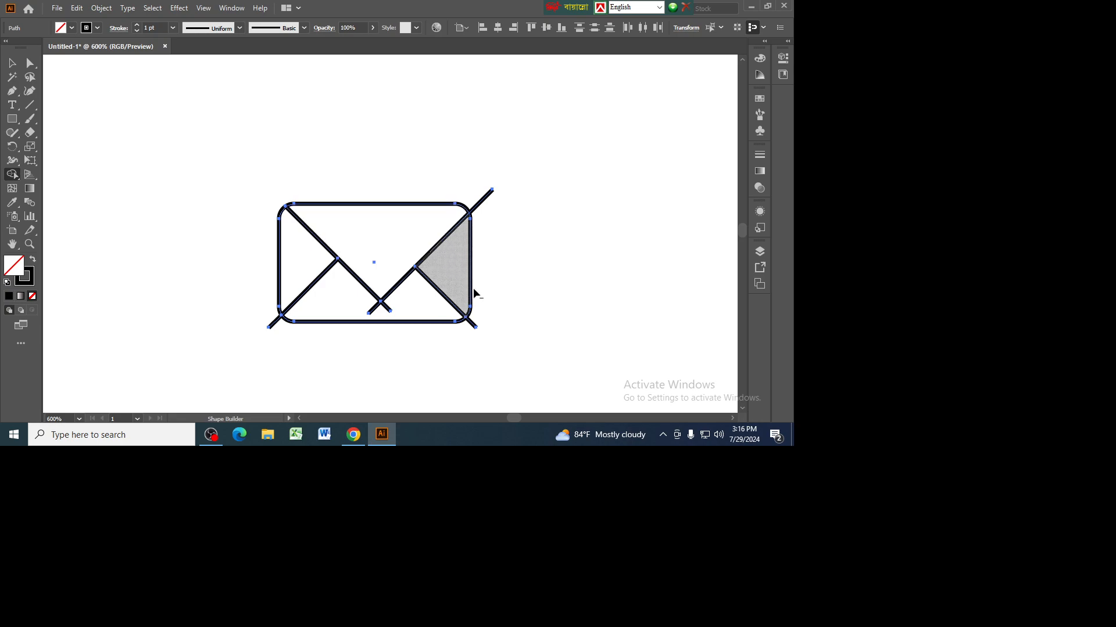
alt+click(473, 326)
alt+click(482, 205)
alt+click(271, 329)
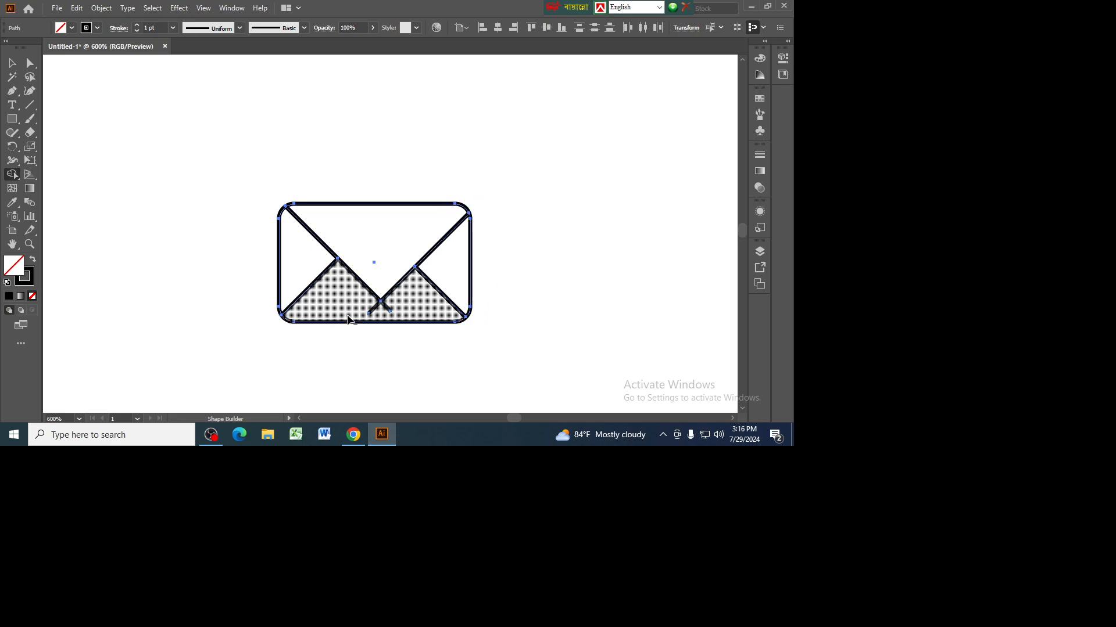
alt+click(387, 313)
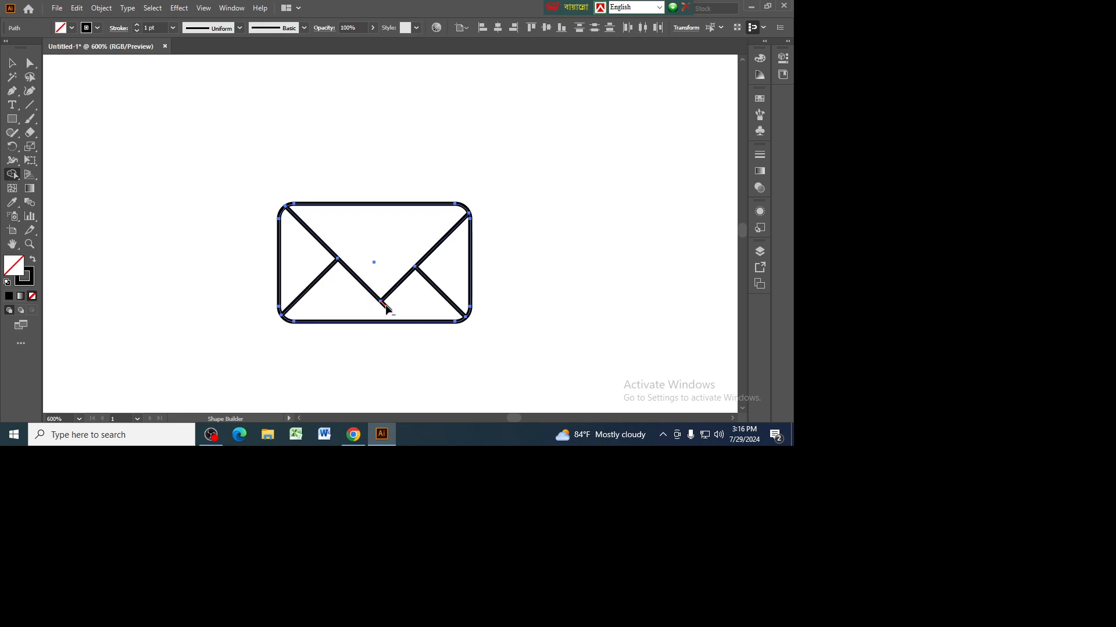
key(ctrl+z)
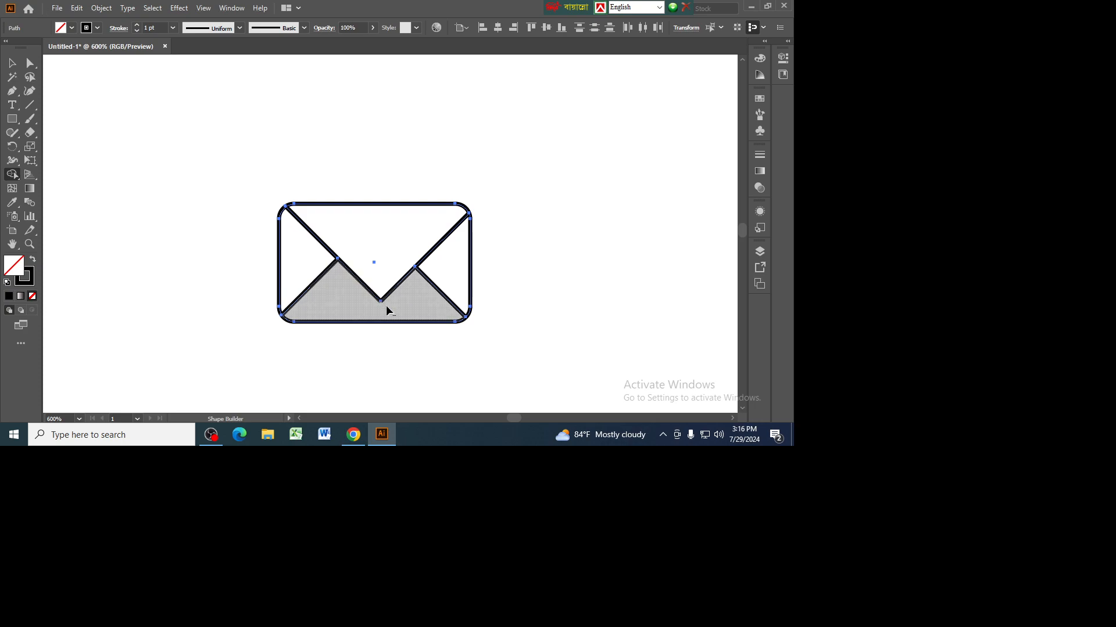
key(v)
click(166, 172)
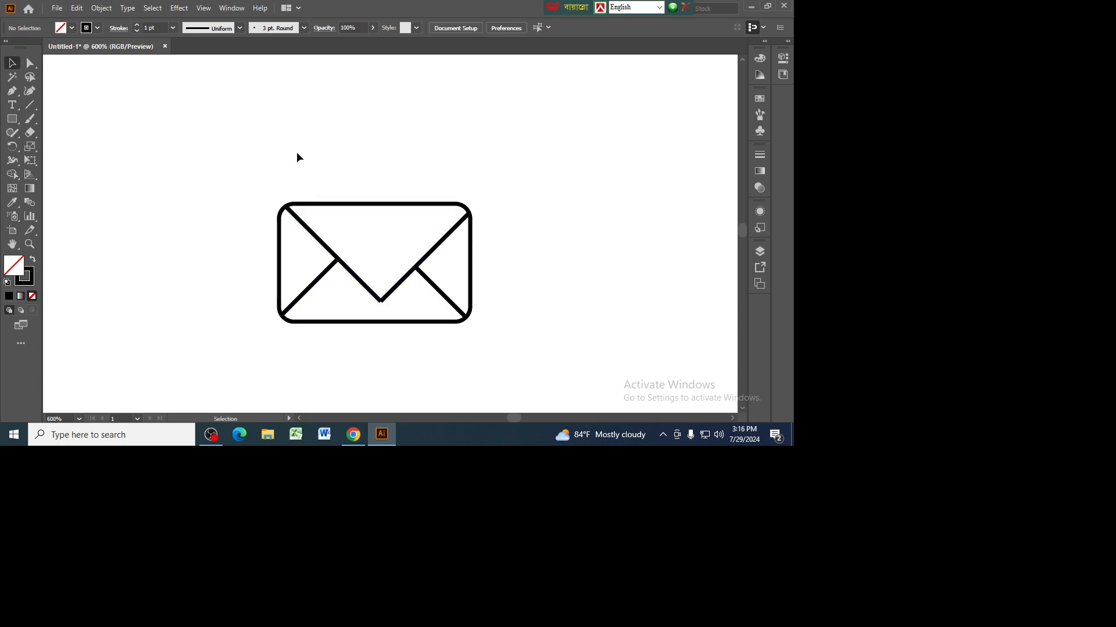
Step: Try joining the two long flap lines at the flap's tip
key(ctrl+plus)
key(ctrl+plus)
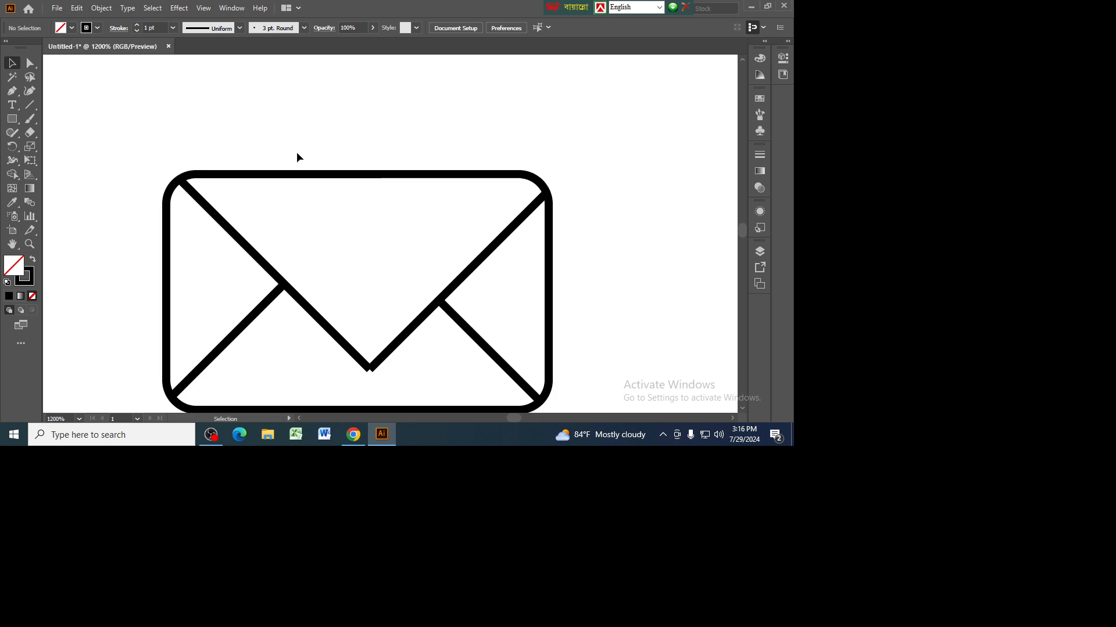
click(372, 365)
click(381, 371)
click(354, 348)
shift+click(414, 330)
right_click(414, 330)
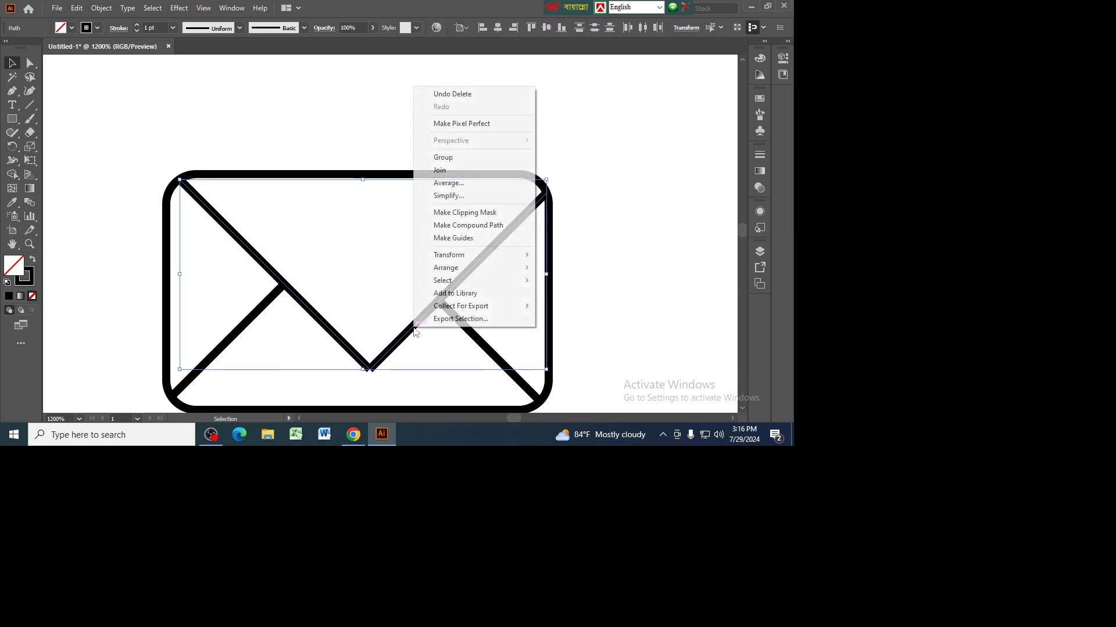
click(442, 172)
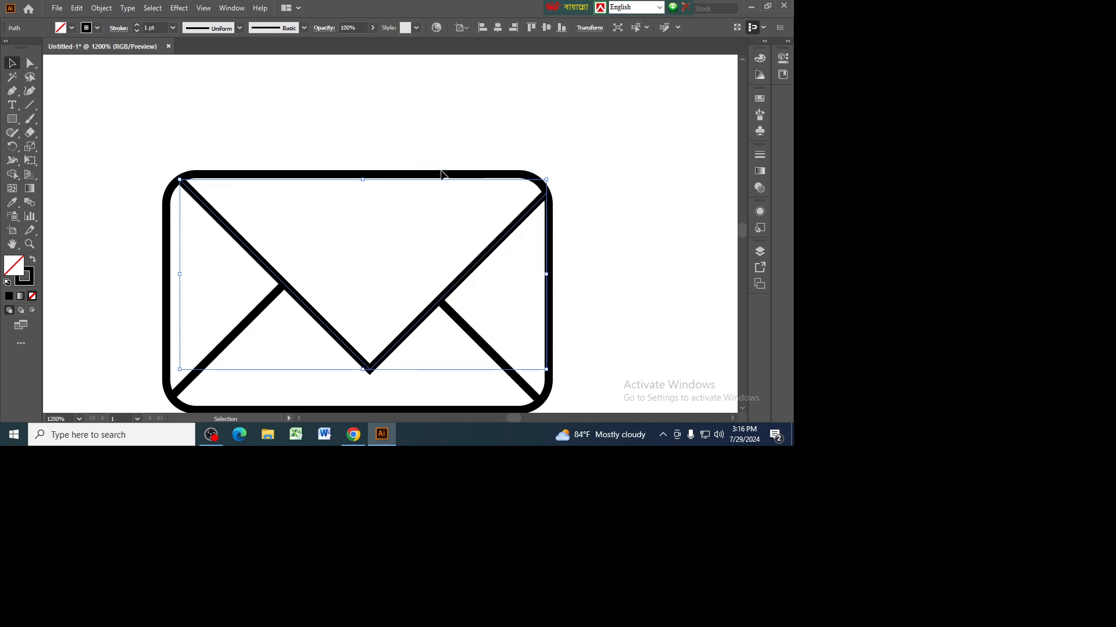
click(380, 375)
click(375, 369)
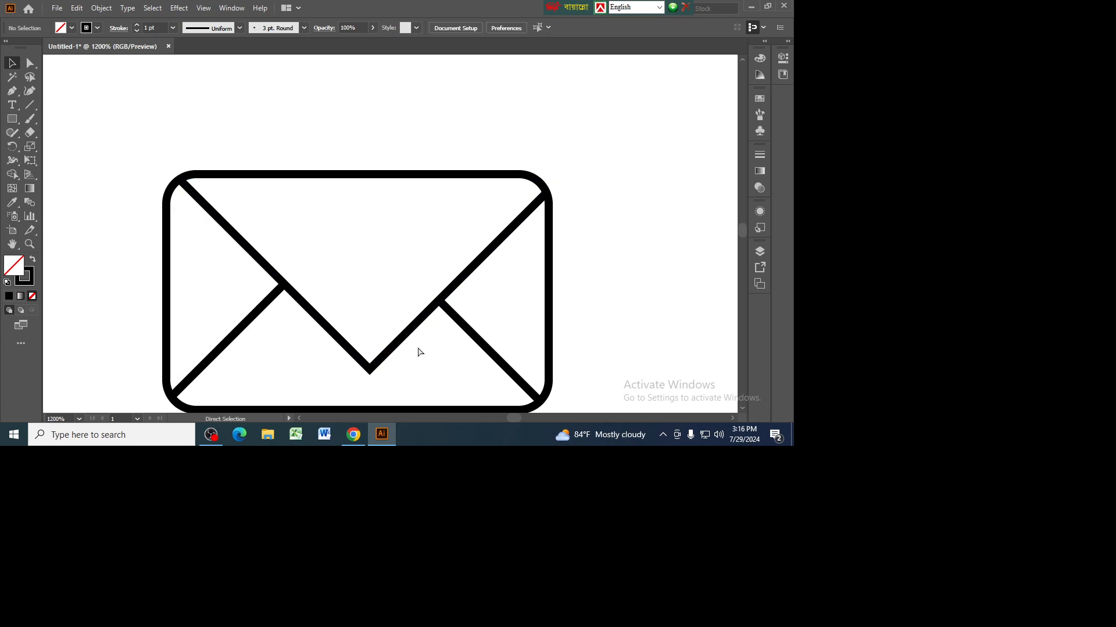
Step: Select both long diagonal flap lines and join them into one V-shaped path with a clean tip
click(676, 298)
click(469, 273)
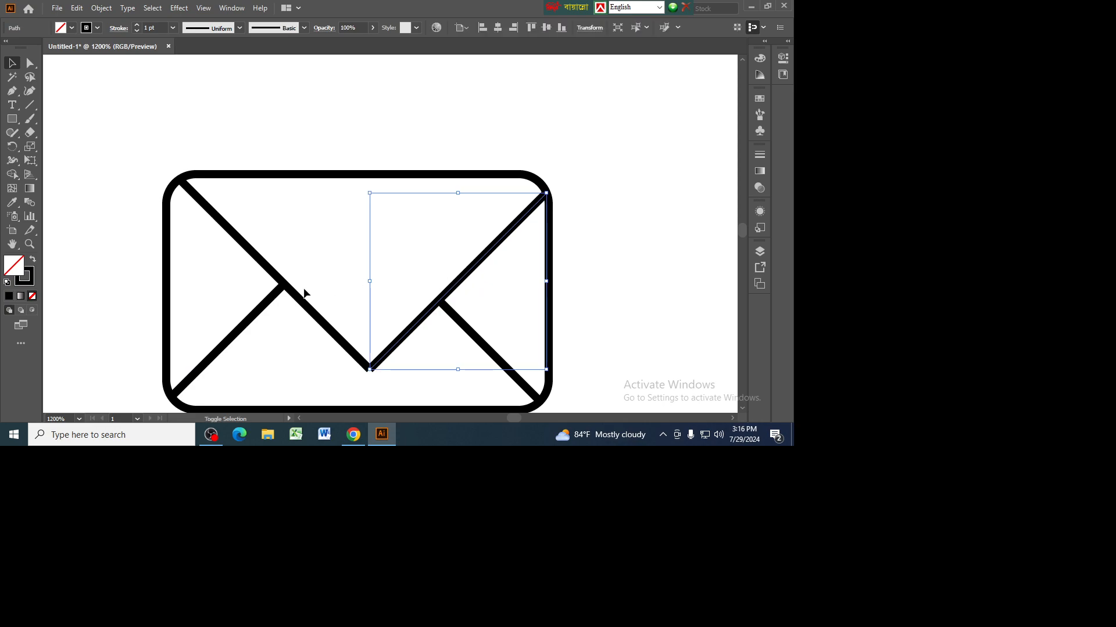
shift+click(293, 294)
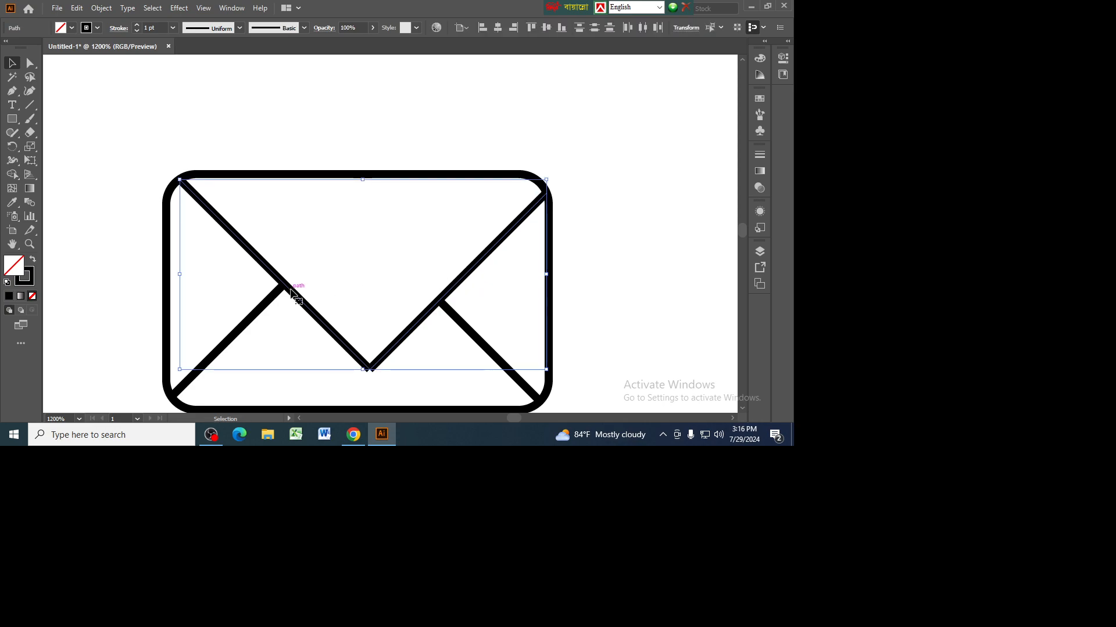
right_click(386, 306)
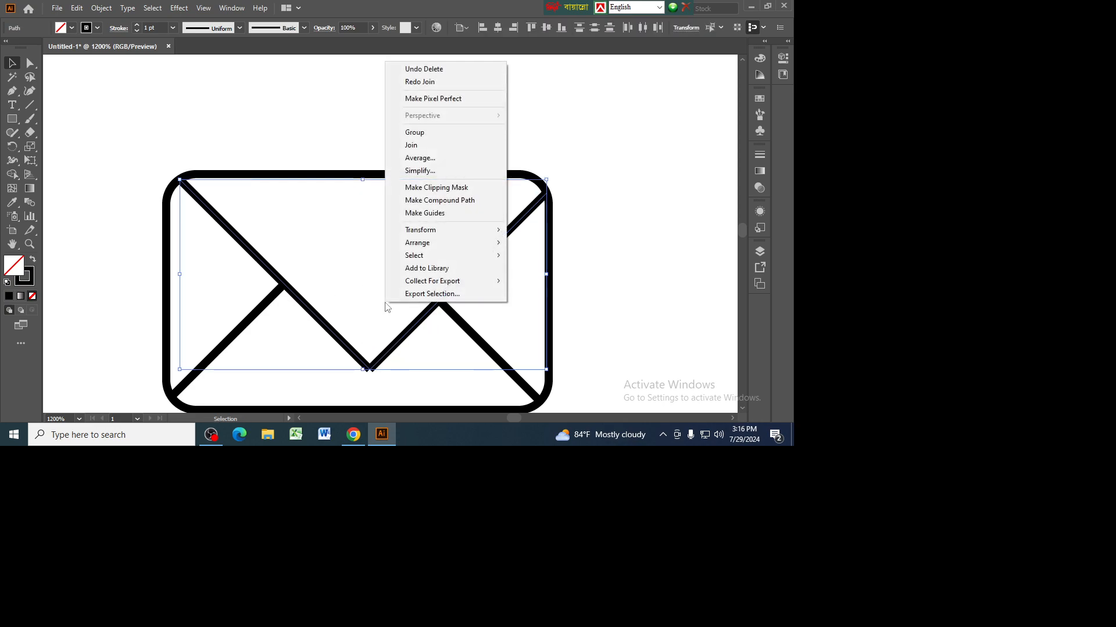
click(411, 148)
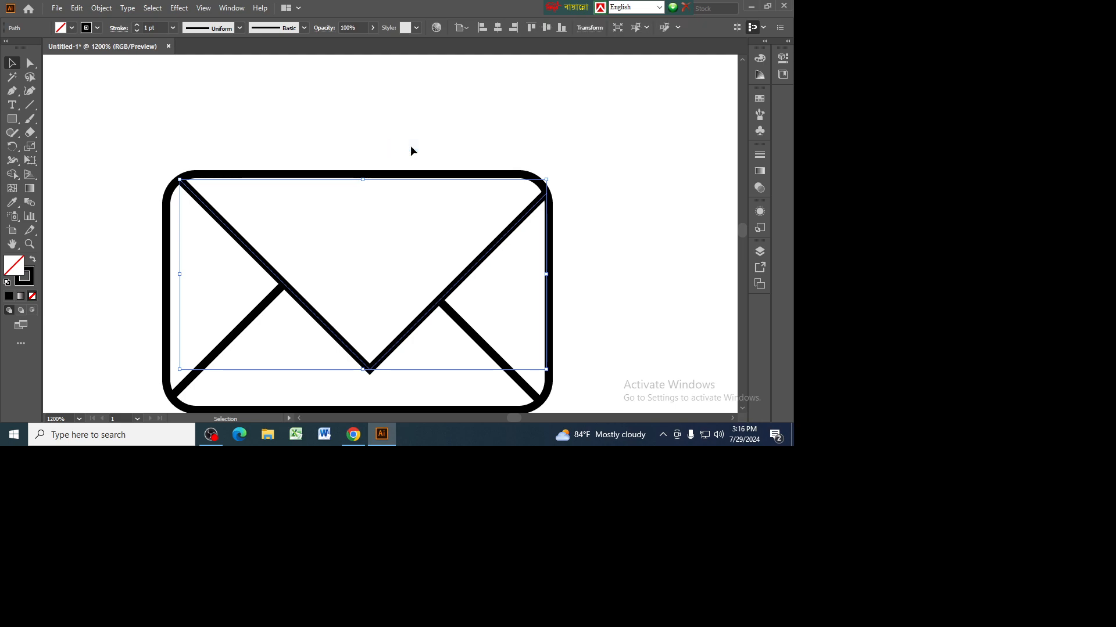
click(611, 251)
Step: Group the V-shaped flap path with the two short lower fold lines
scroll(610, 254, down, 2)
click(493, 311)
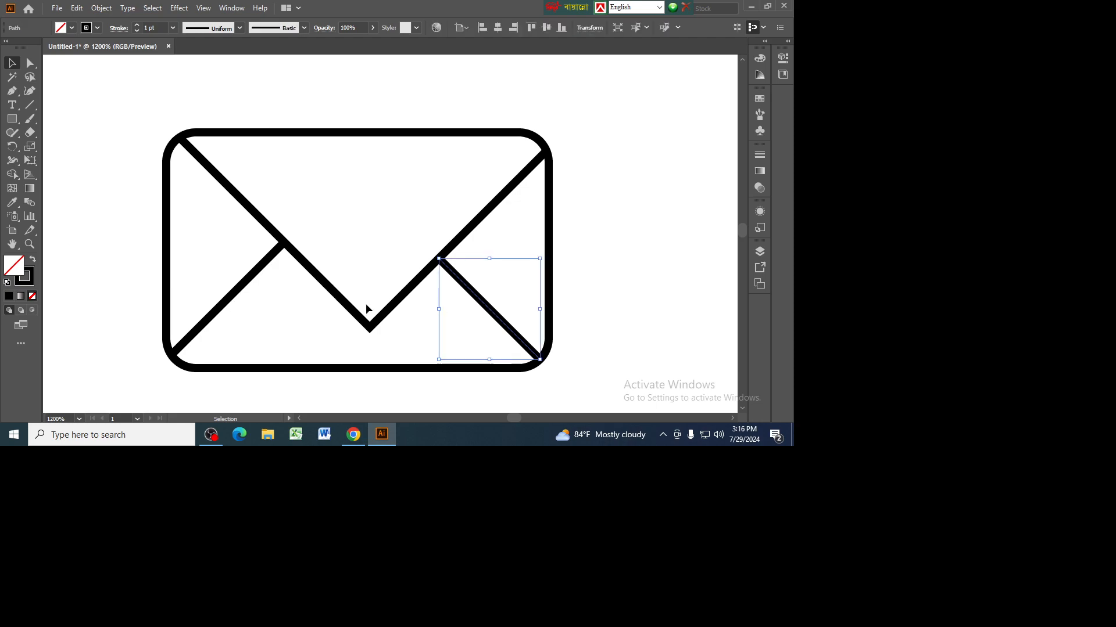
shift+click(235, 294)
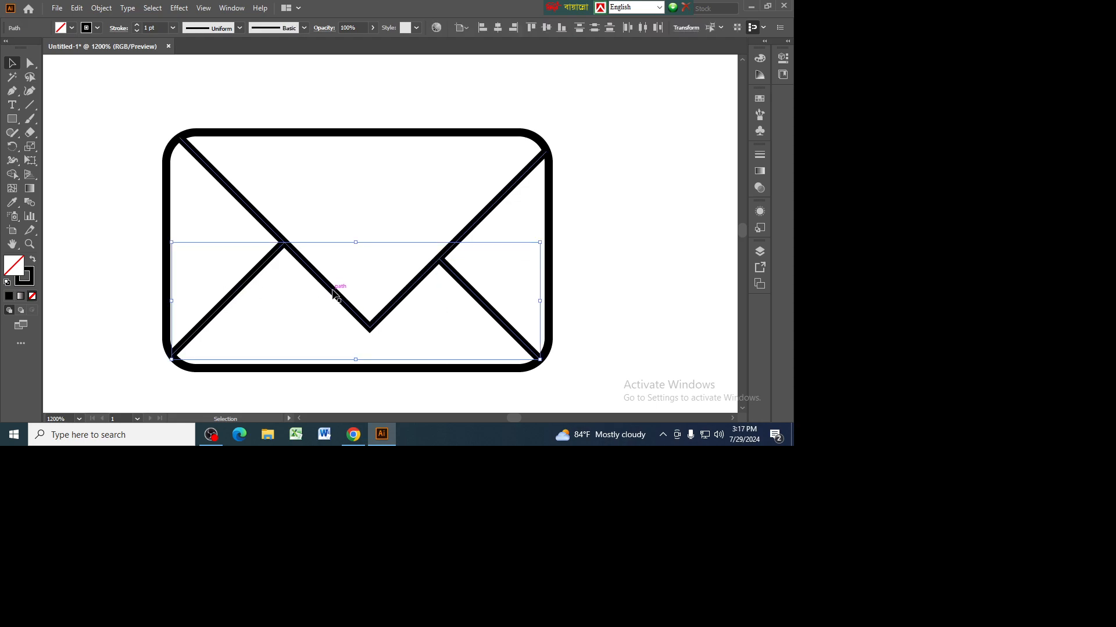
shift+click(334, 294)
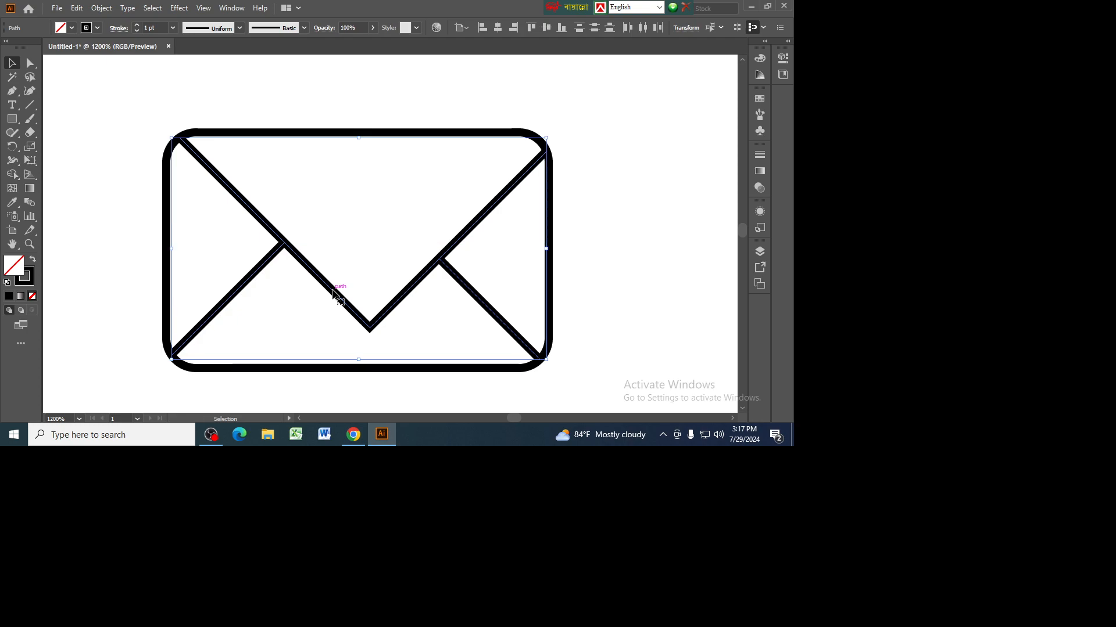
right_click(334, 294)
click(355, 119)
click(613, 287)
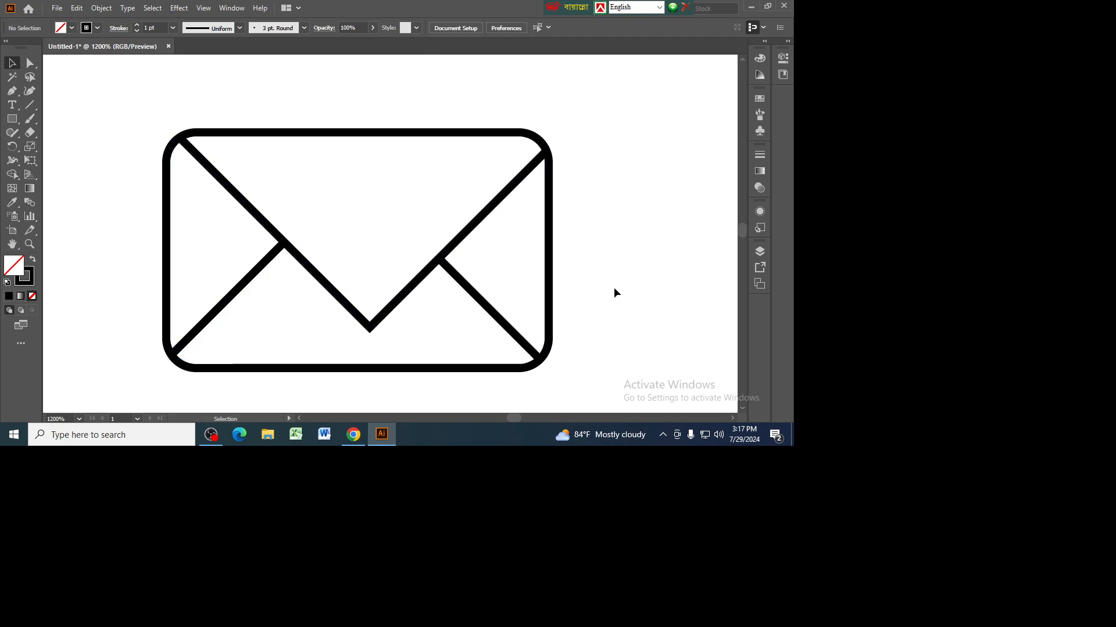
Step: Set the grouped lines' stroke to ffffff and swap the rounded rectangle's fill and stroke to make it solid black
click(503, 198)
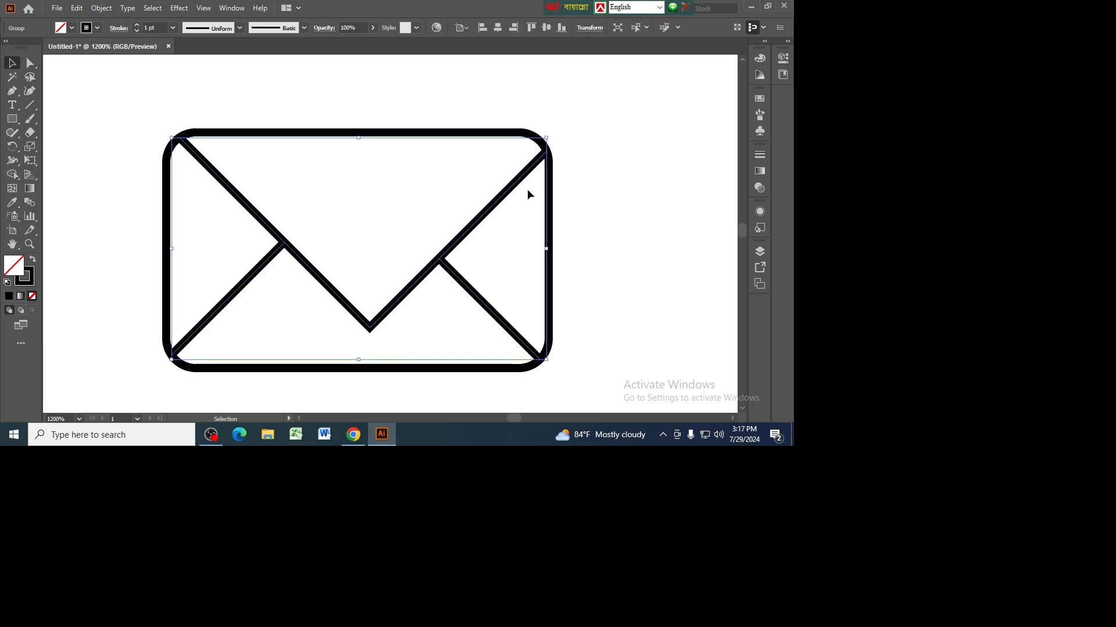
double_click(25, 275)
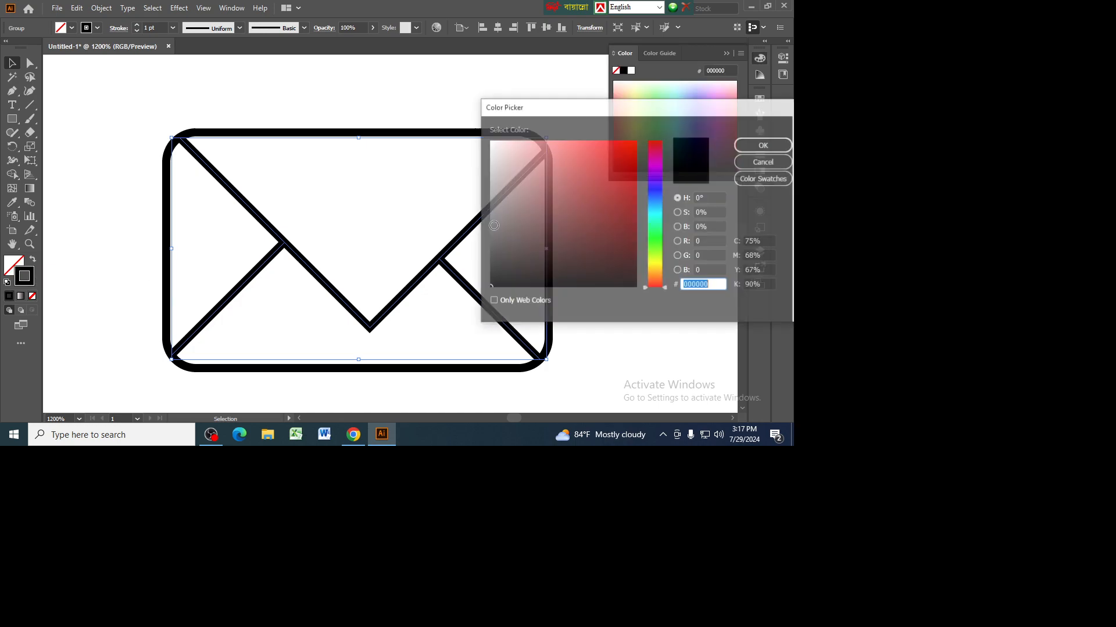
text(ffffff)
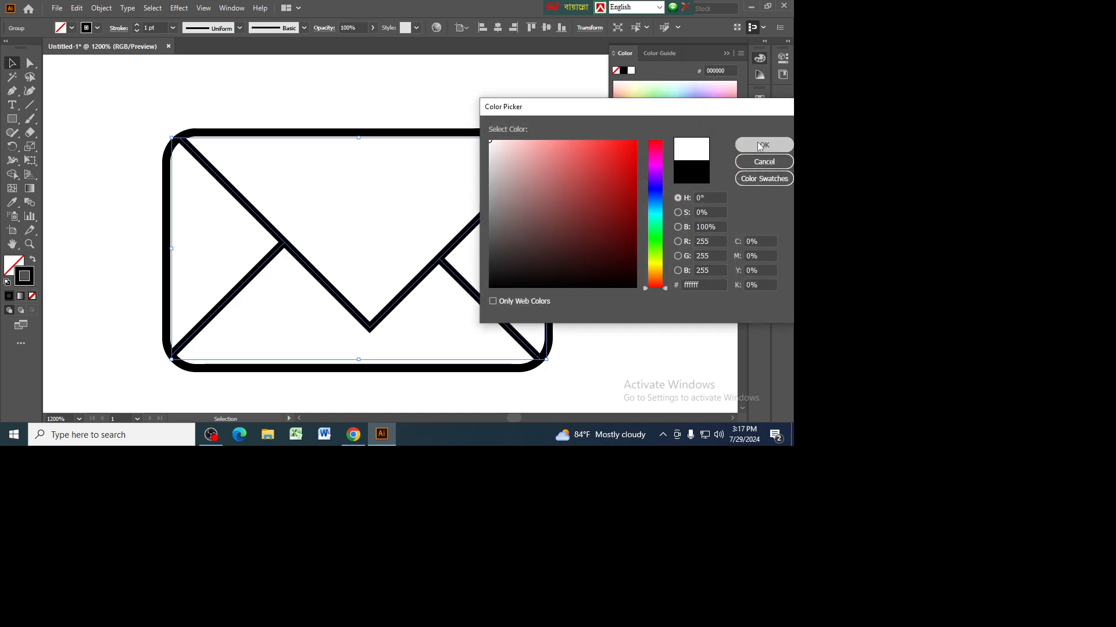
click(764, 144)
click(483, 133)
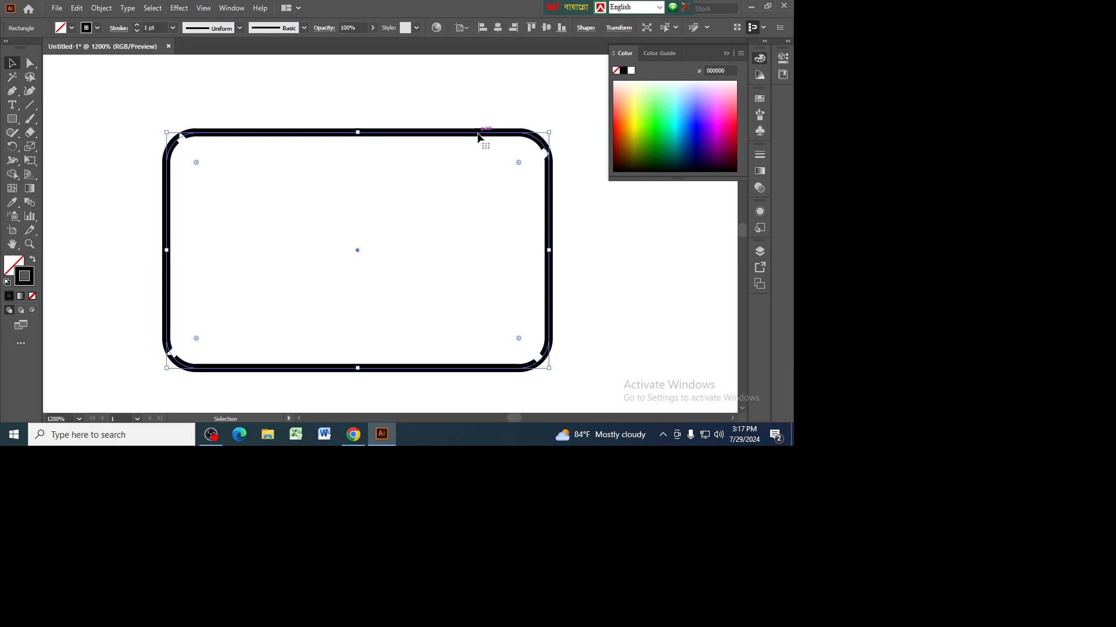
click(33, 260)
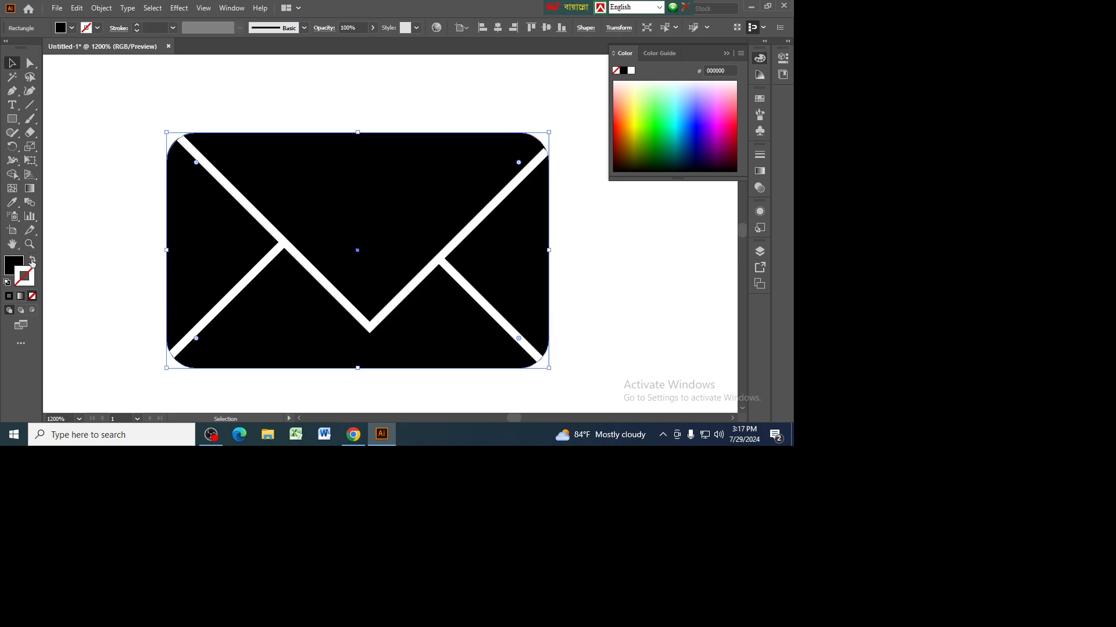
click(635, 341)
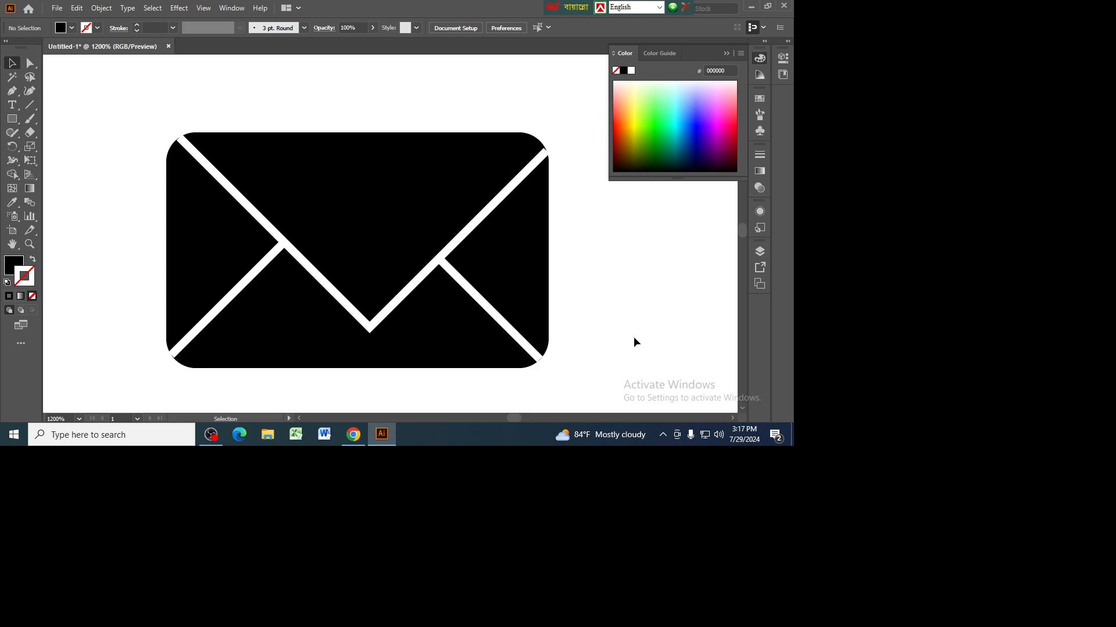
Step: Undo the white stroke and the rectangle's swap, and try swapping the rectangle's fill and stroke with the lines still black
key(ctrl+z)
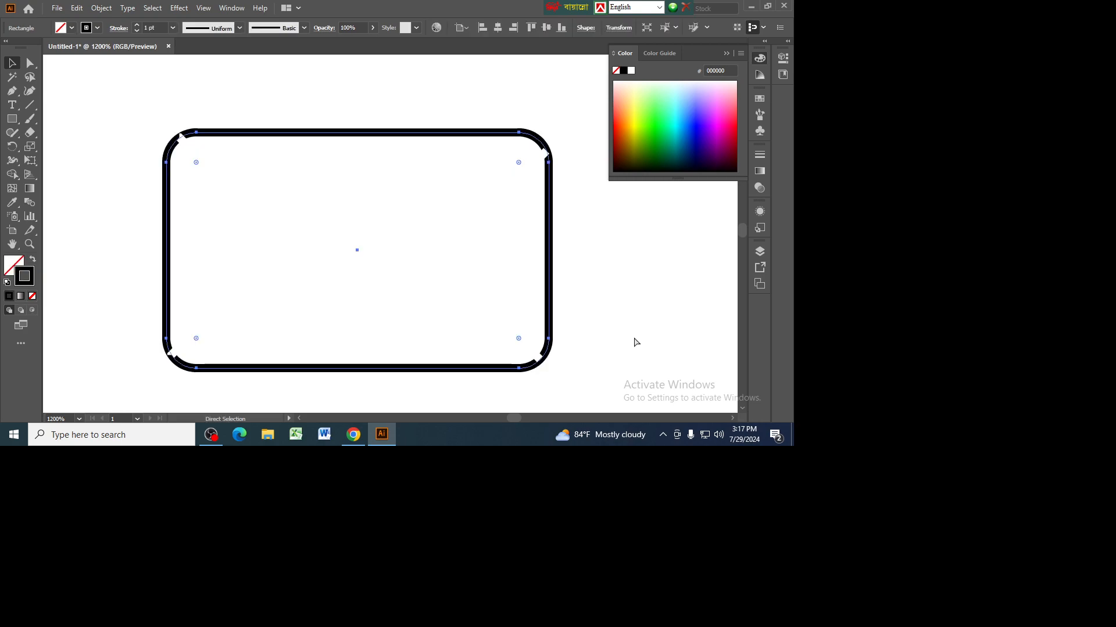
key(ctrl+z)
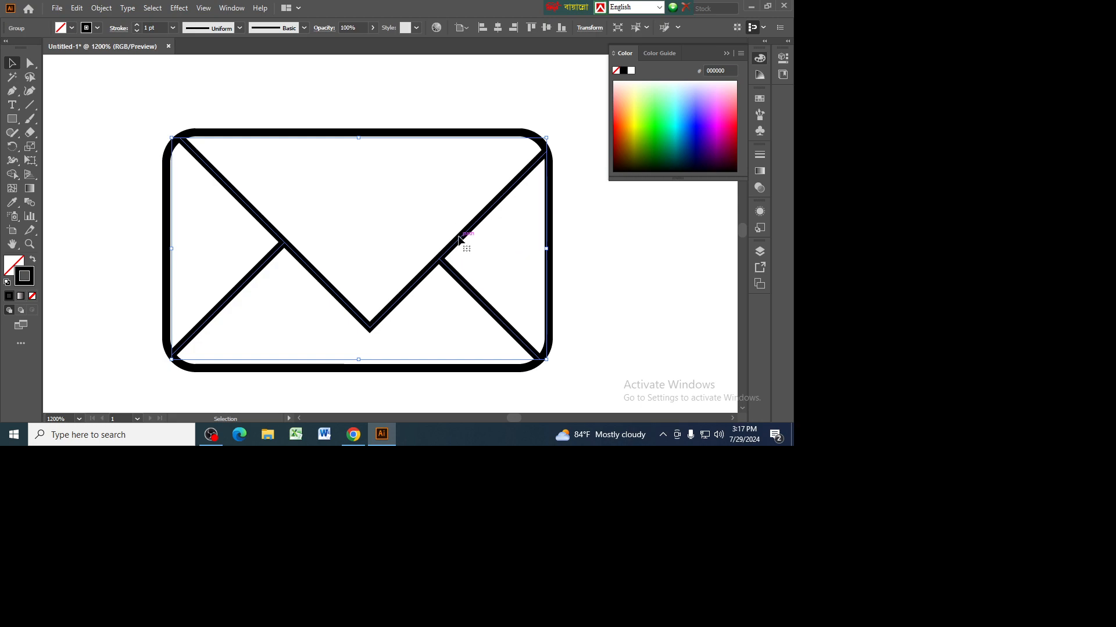
click(448, 139)
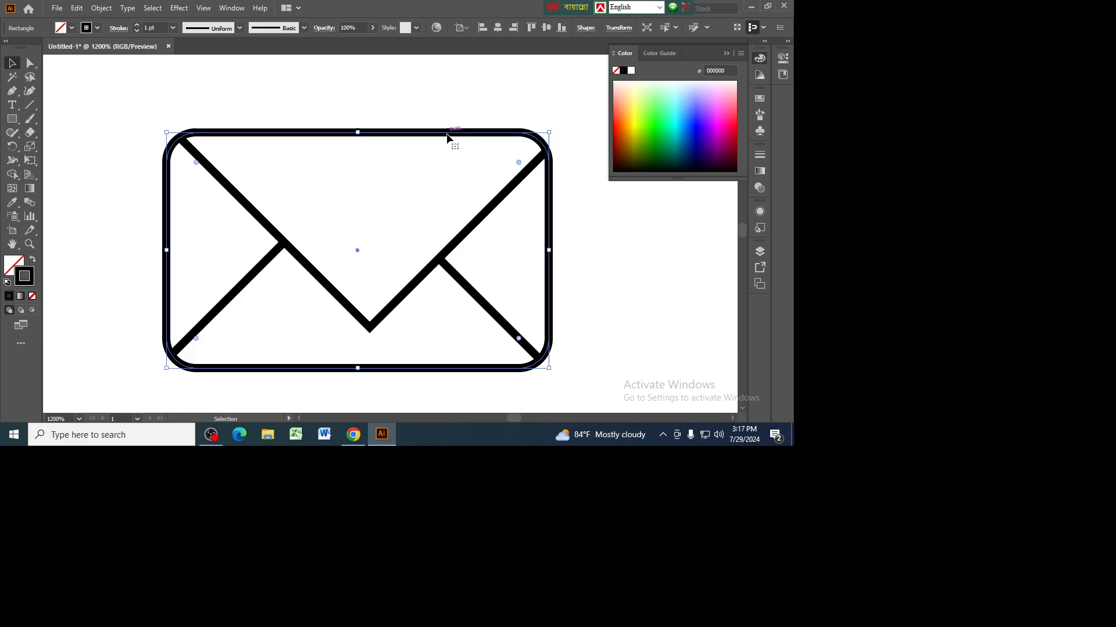
click(32, 260)
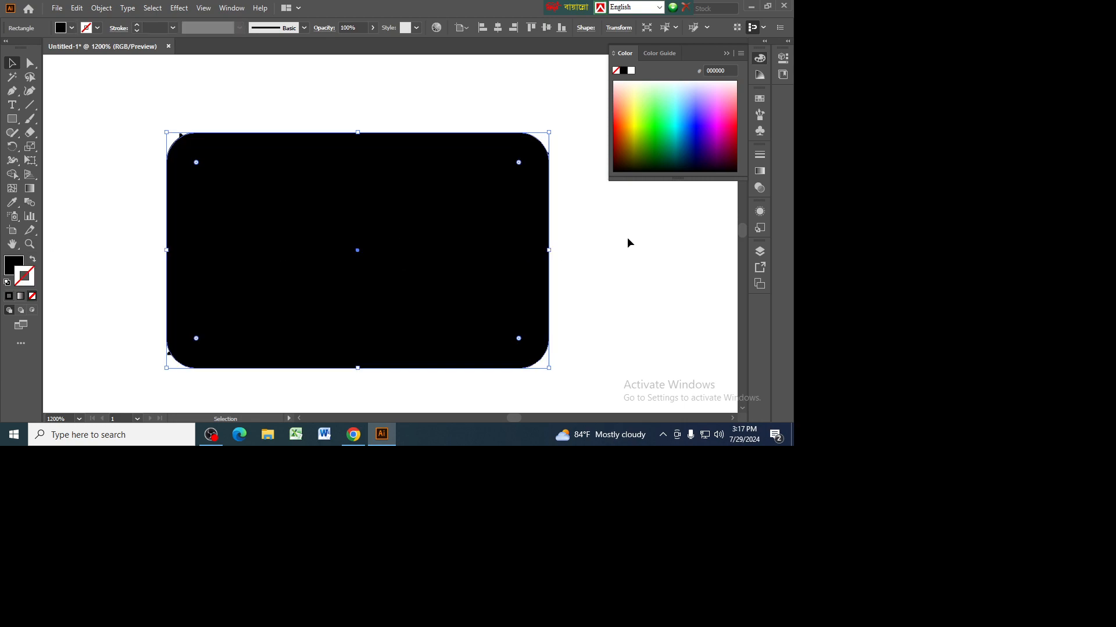
key(shift+x)
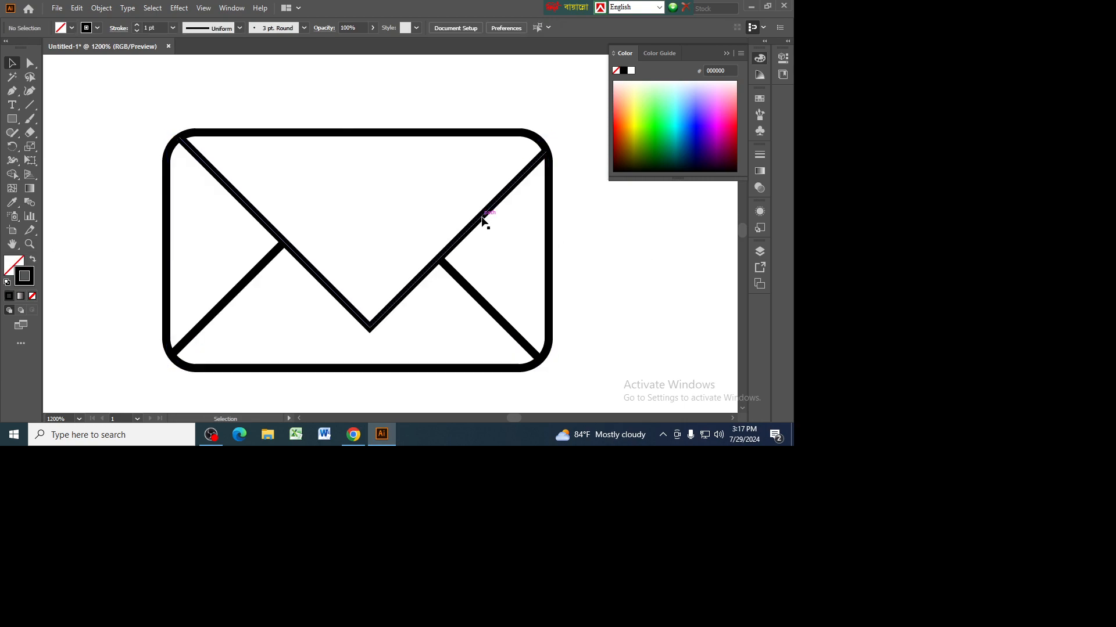
Step: Bring the grouped fold lines to the front and set their stroke to bright red
right_click(484, 216)
mouse_move(519, 365)
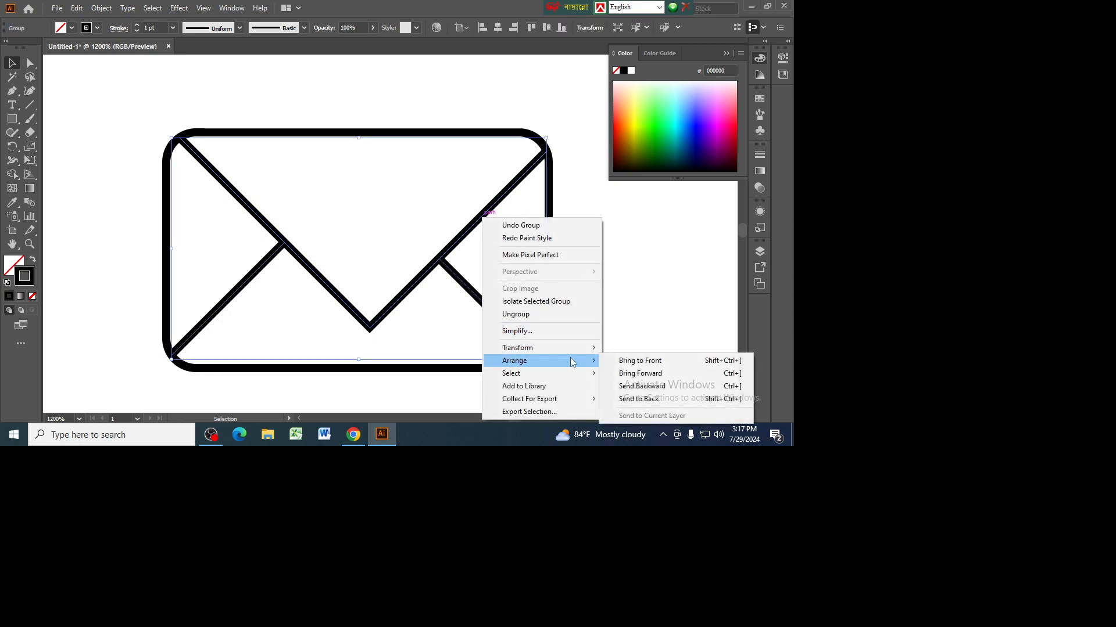
click(652, 359)
double_click(25, 285)
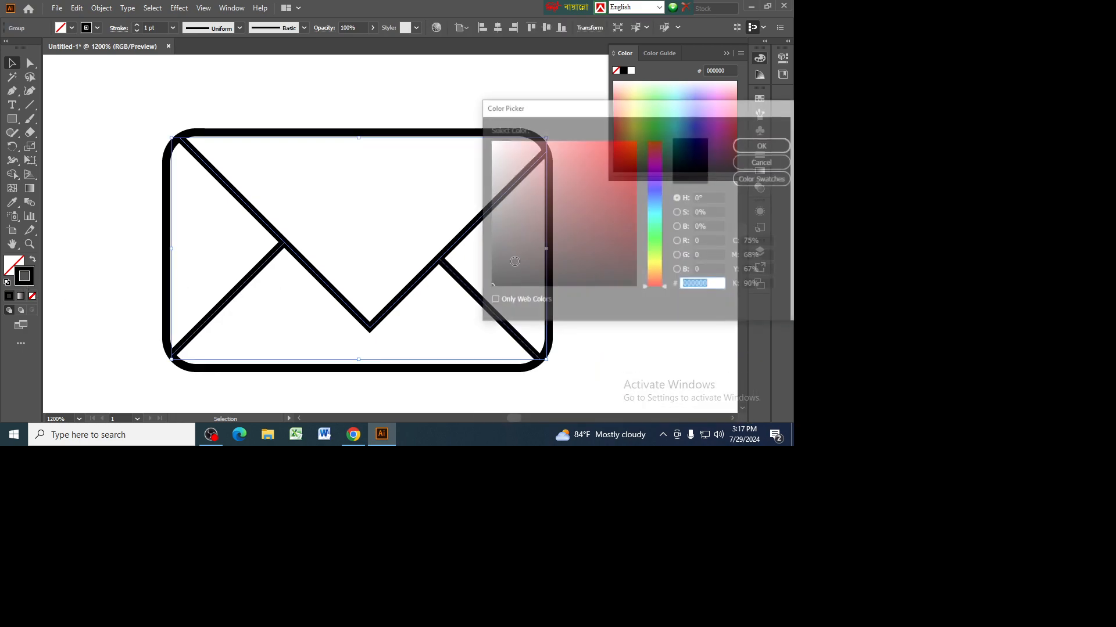
click(628, 157)
click(764, 145)
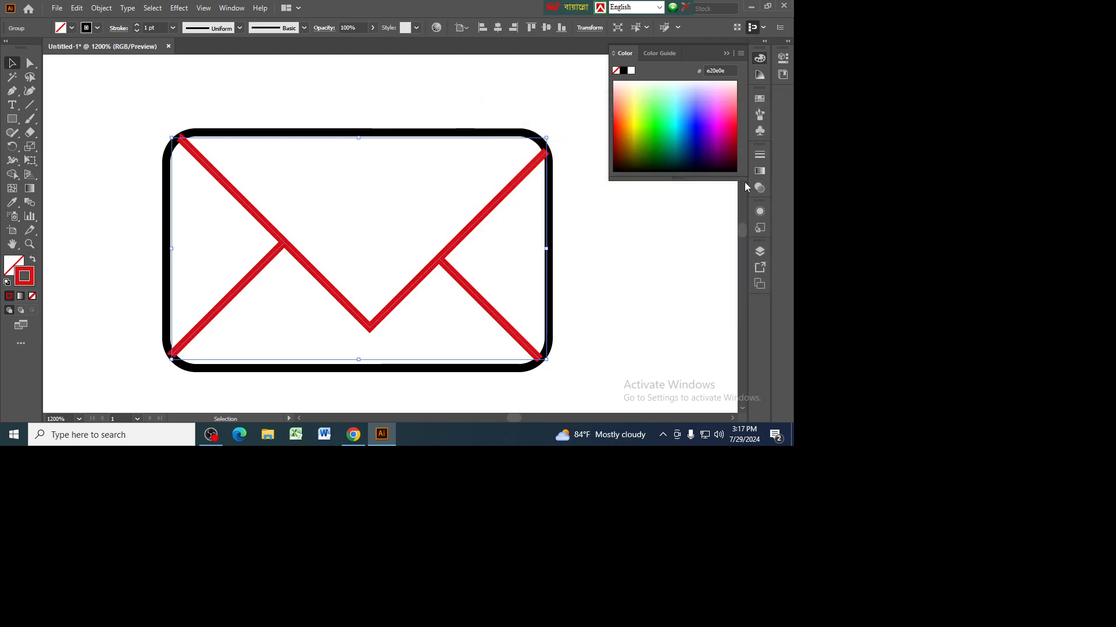
Step: Swap the rounded rectangle's fill and stroke to make it solid black behind the red fold lines
click(528, 126)
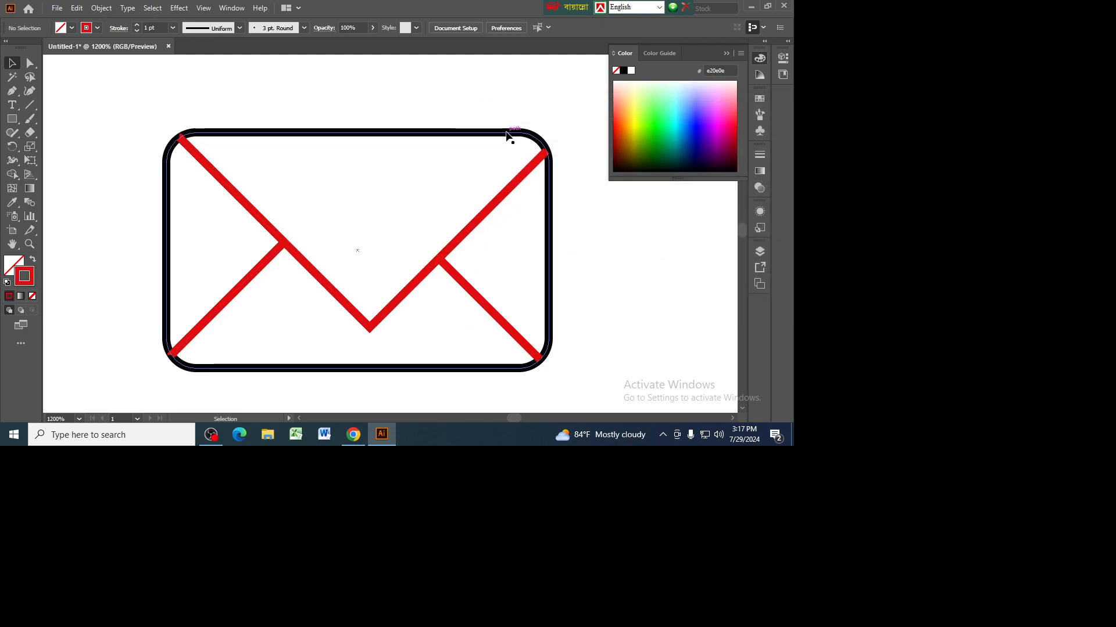
click(510, 132)
click(33, 259)
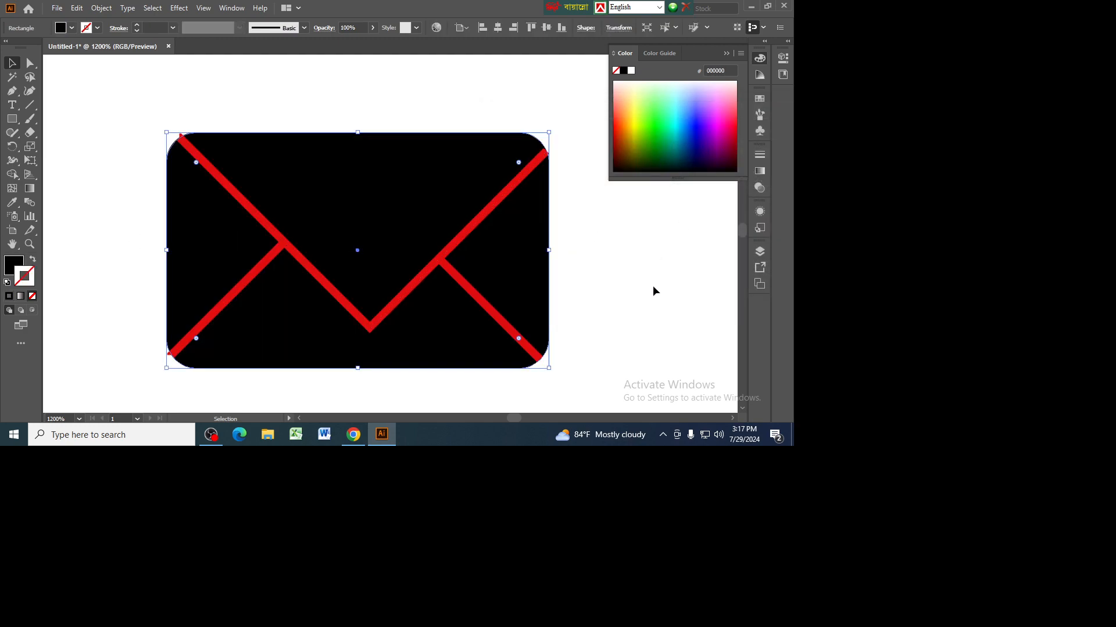
click(473, 234)
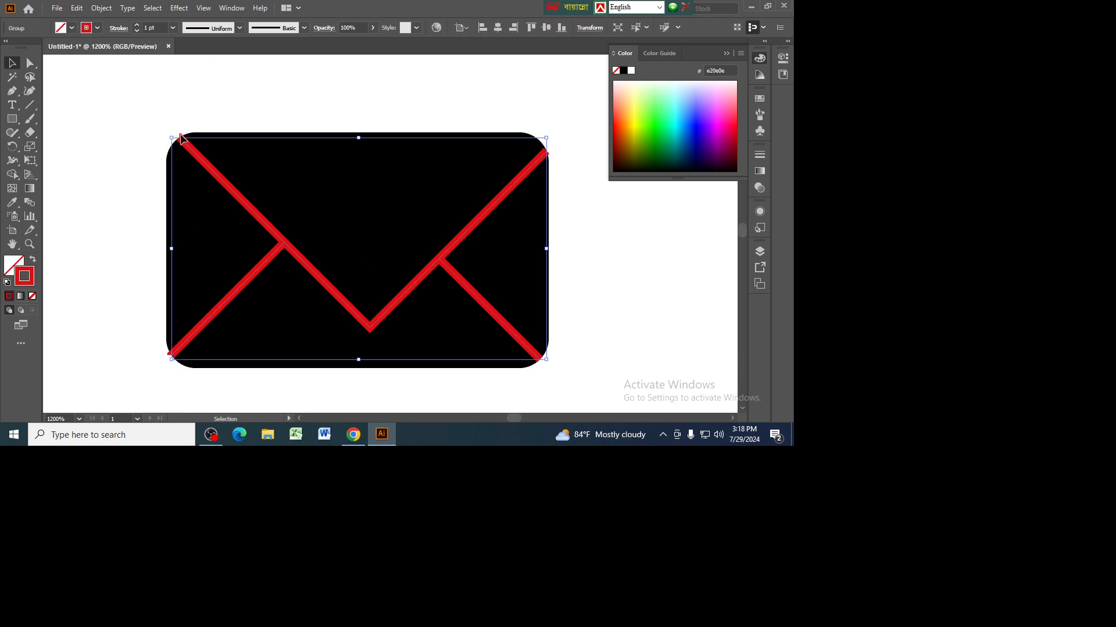
click(589, 224)
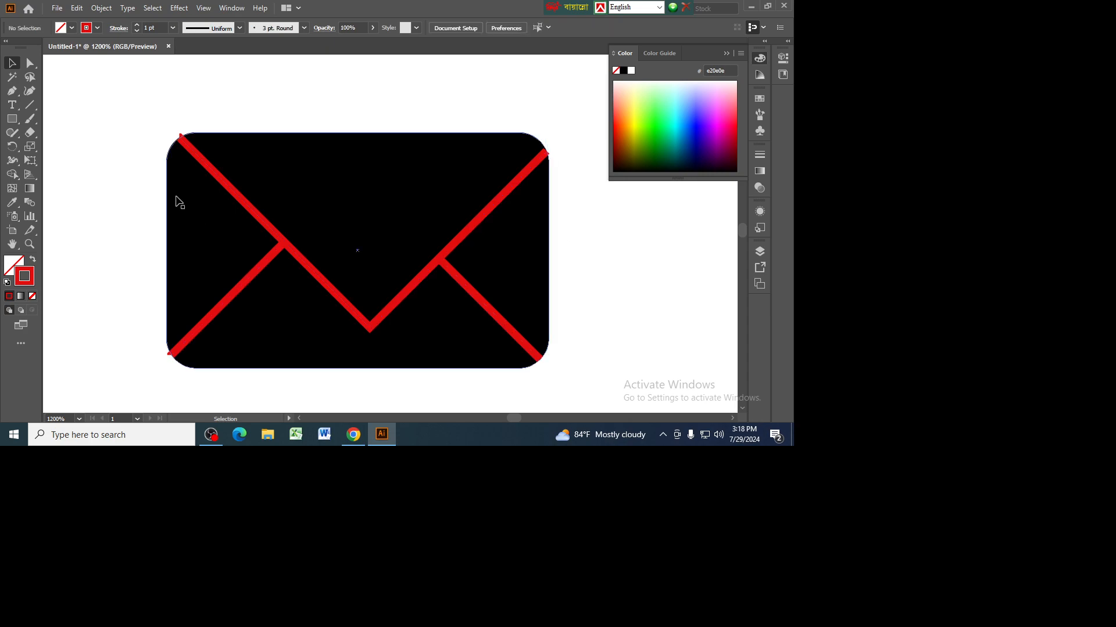
Step: Try Pathfinder's Minus Front on the rectangle and the unexpanded red fold lines, and undo it
drag(160, 110, 620, 347)
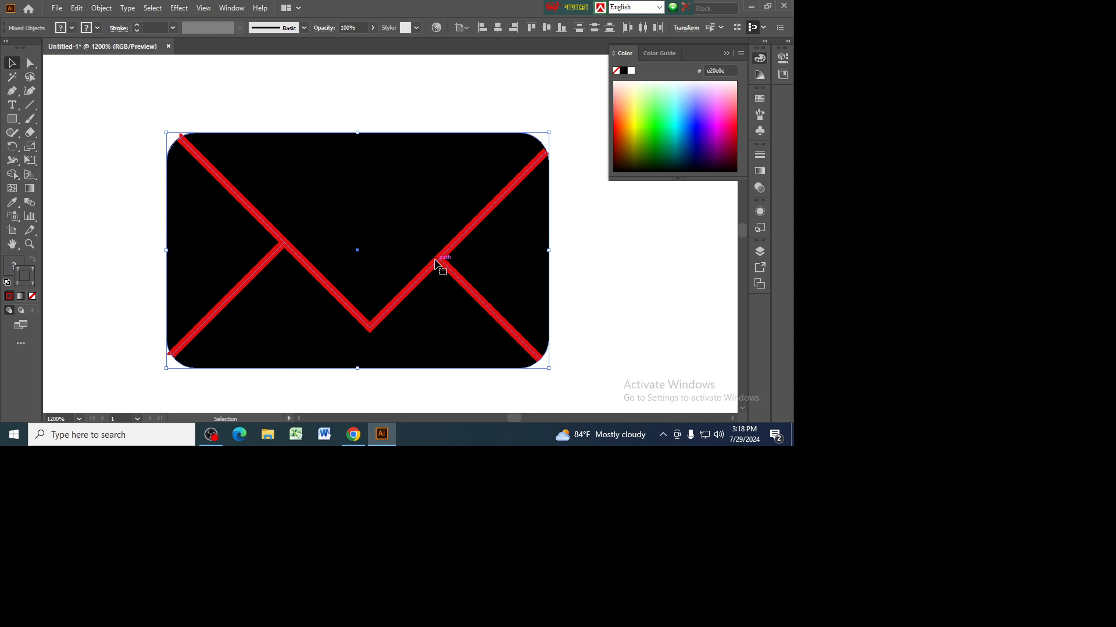
click(232, 8)
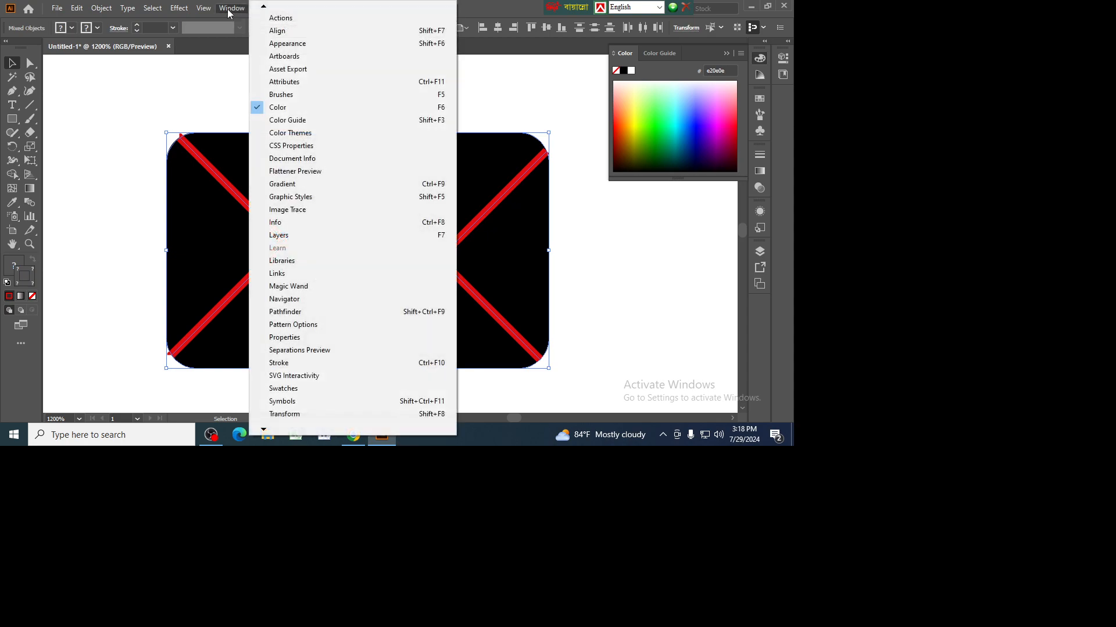
scroll(279, 410, down, 3)
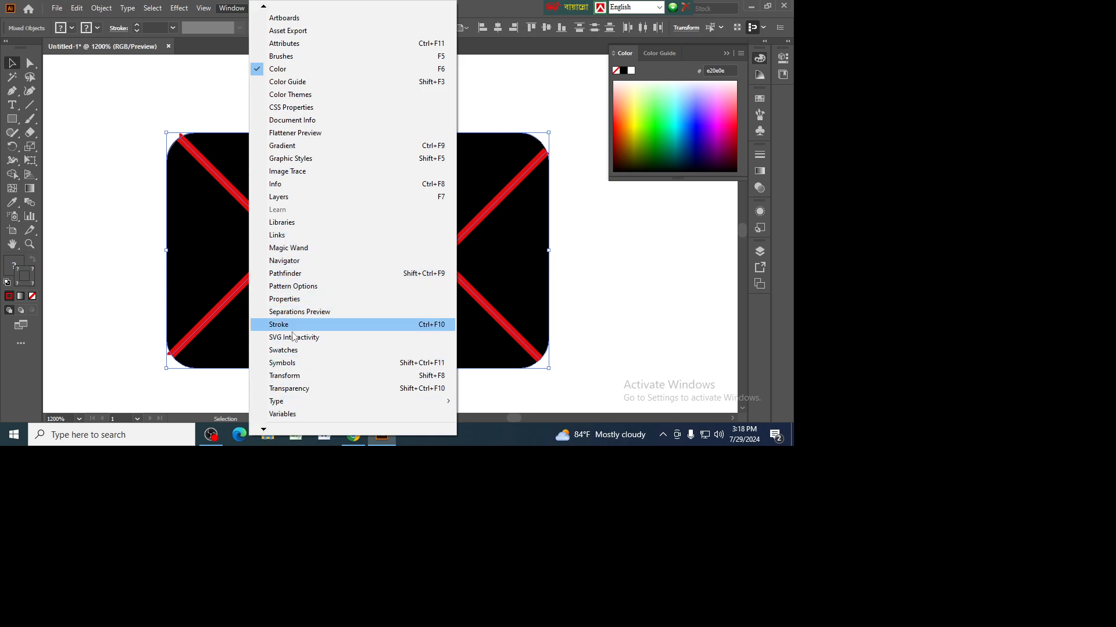
click(290, 274)
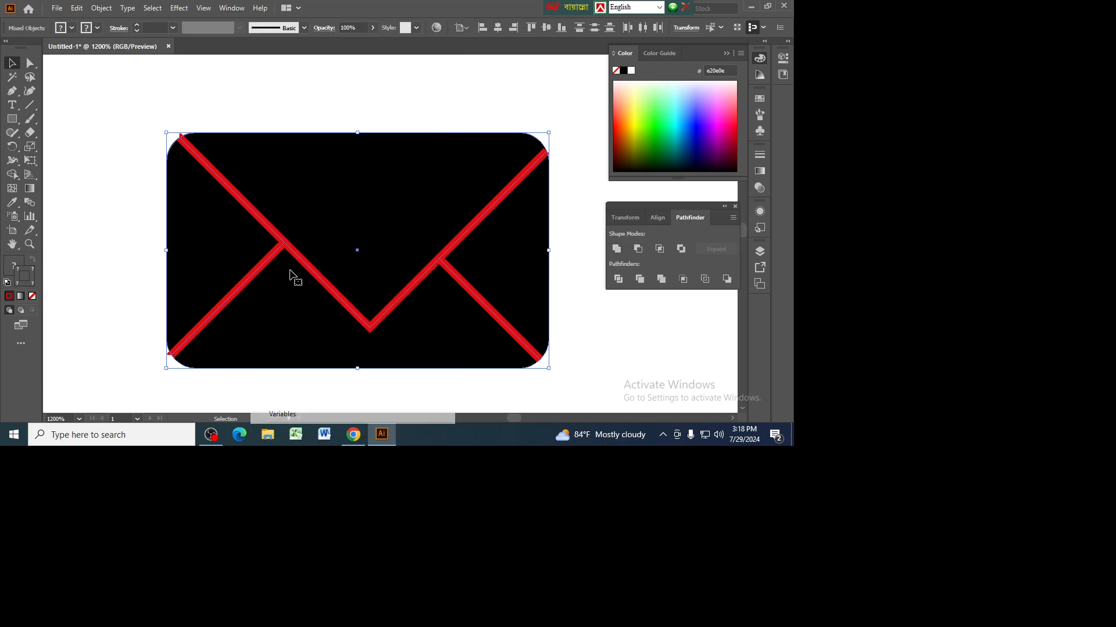
click(638, 250)
key(ctrl+z)
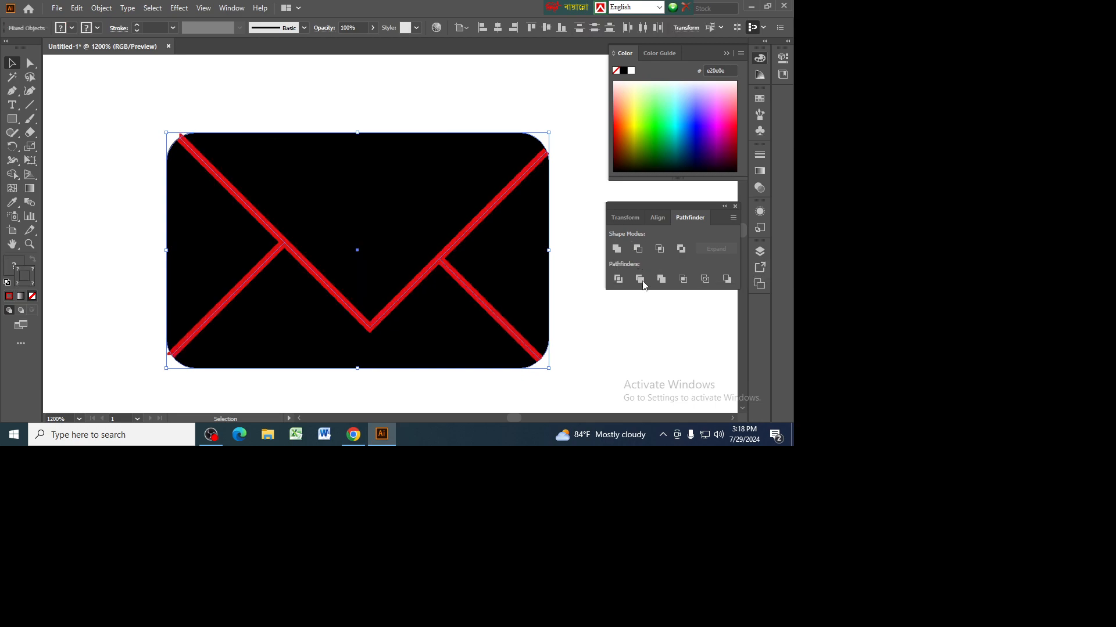
Step: Expand the fill and stroke of the grouped red fold lines into shapes
click(642, 369)
key(ctrl+a)
key(ctrl+g)
click(102, 8)
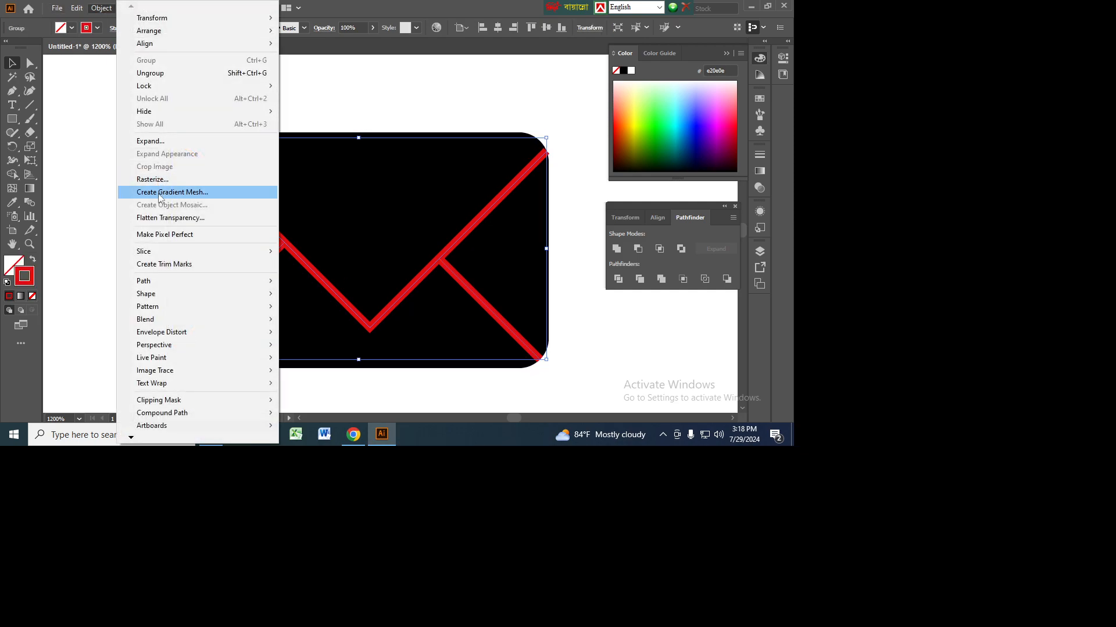
click(150, 141)
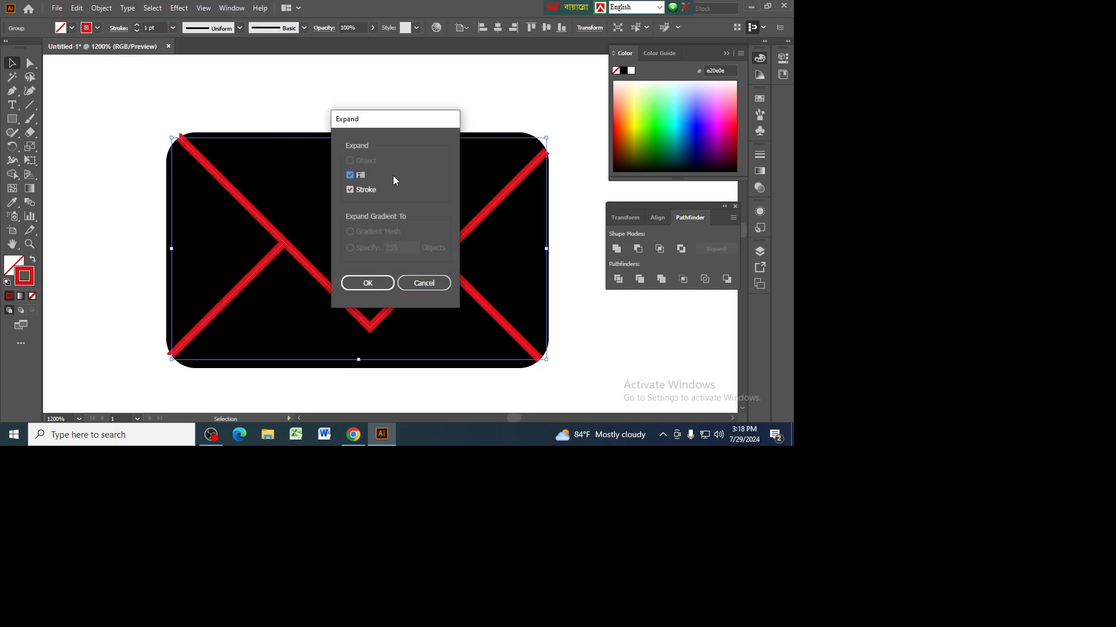
click(368, 283)
Step: Select the rectangle and the expanded fold lines and cut the lines out of it with Minus Front
click(704, 318)
key(ctrl+a)
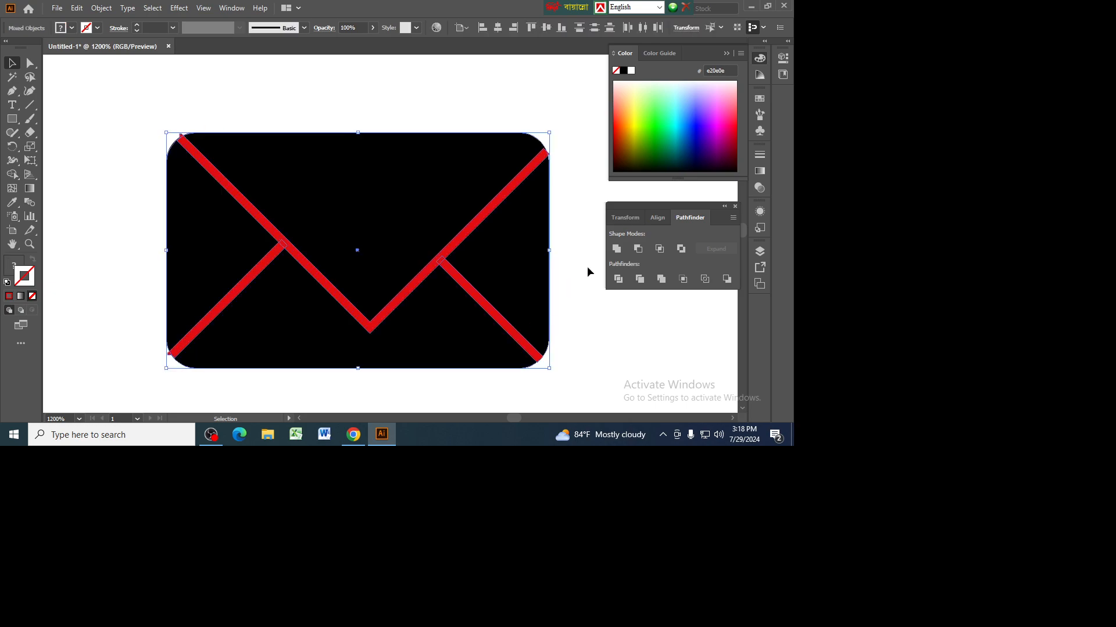
click(638, 249)
click(663, 346)
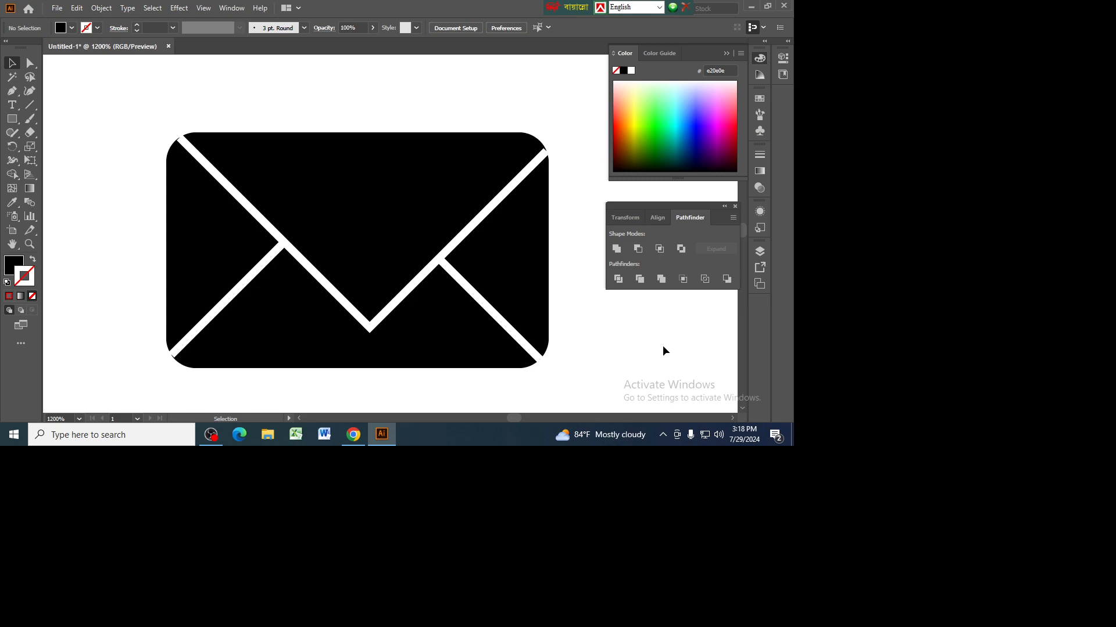
Step: Undo the cut-out, the expansion, the fill swap and the red stroke, back to the black outlined envelope
key(ctrl+a)
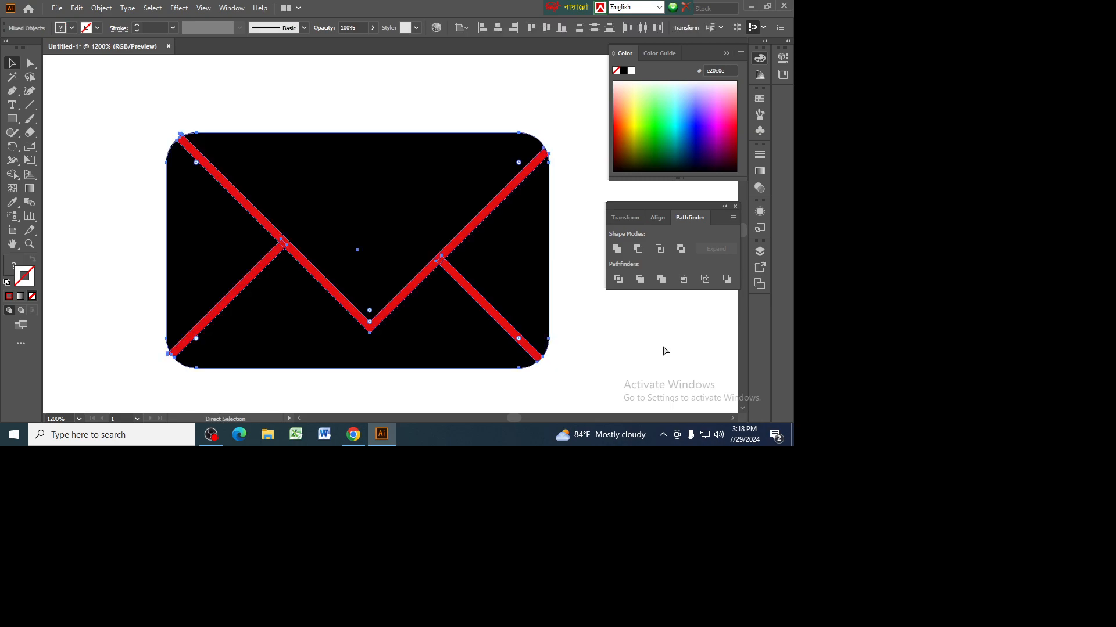
key(ctrl+g)
key(shift+x)
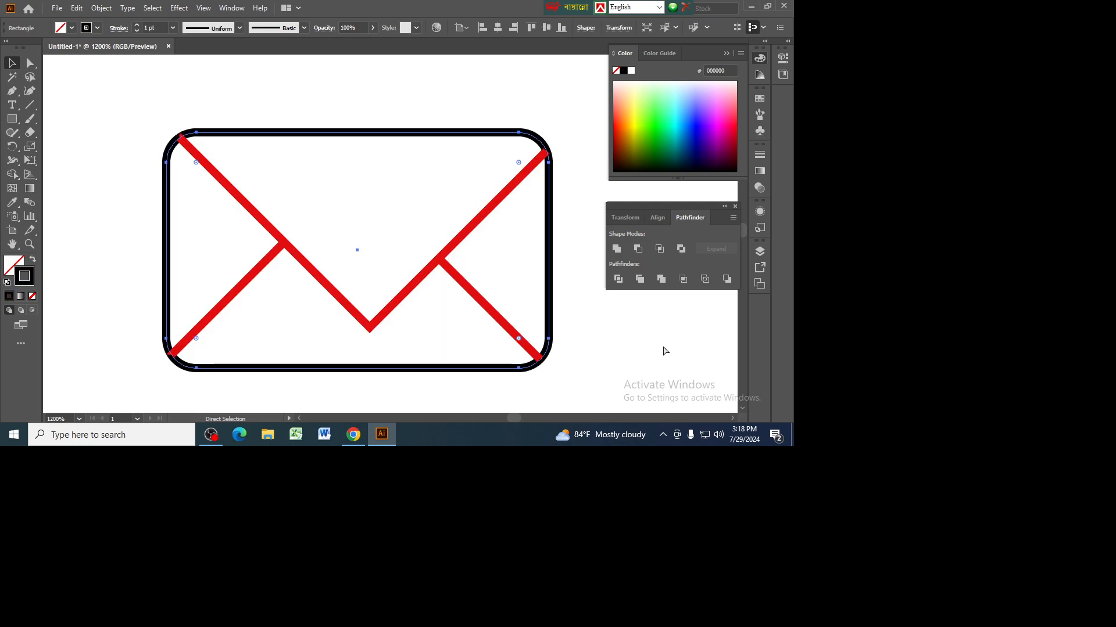
click(657, 342)
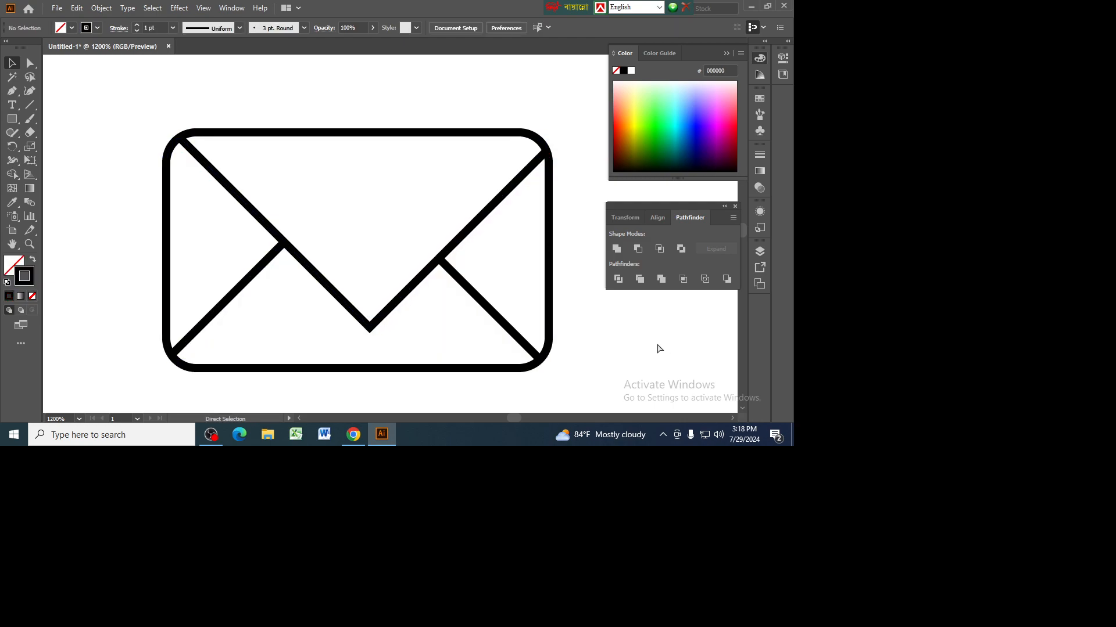
Step: Expand the fill and stroke of the whole grouped envelope and move it beside the phone handset icon
key(ctrl+minus)
key(ctrl+minus)
key(ctrl+minus)
key(ctrl+minus)
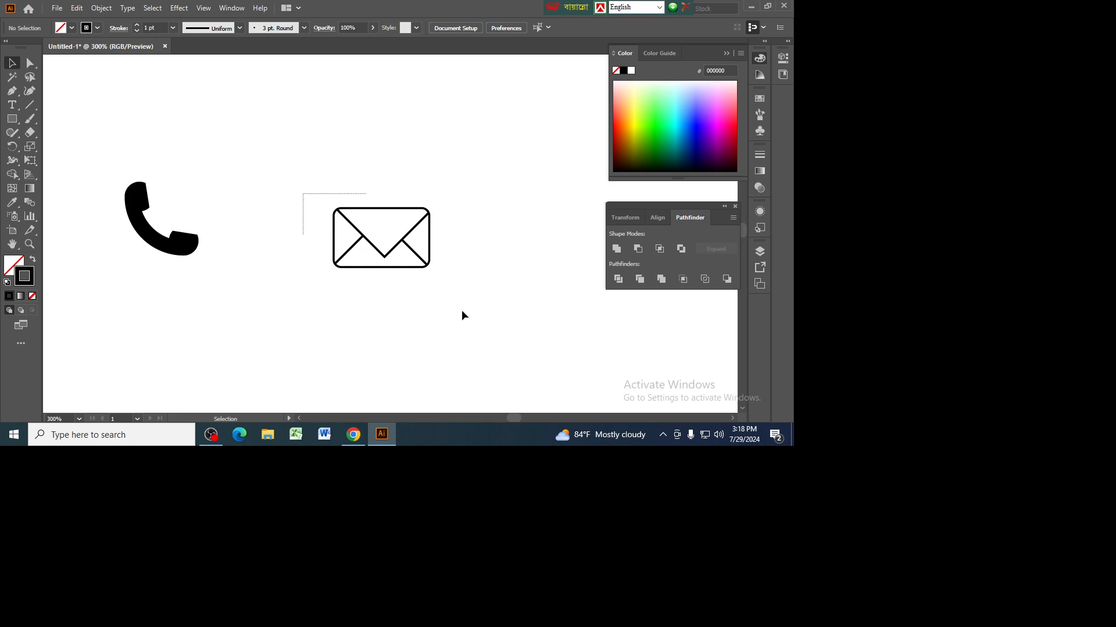
drag(409, 273, 449, 290)
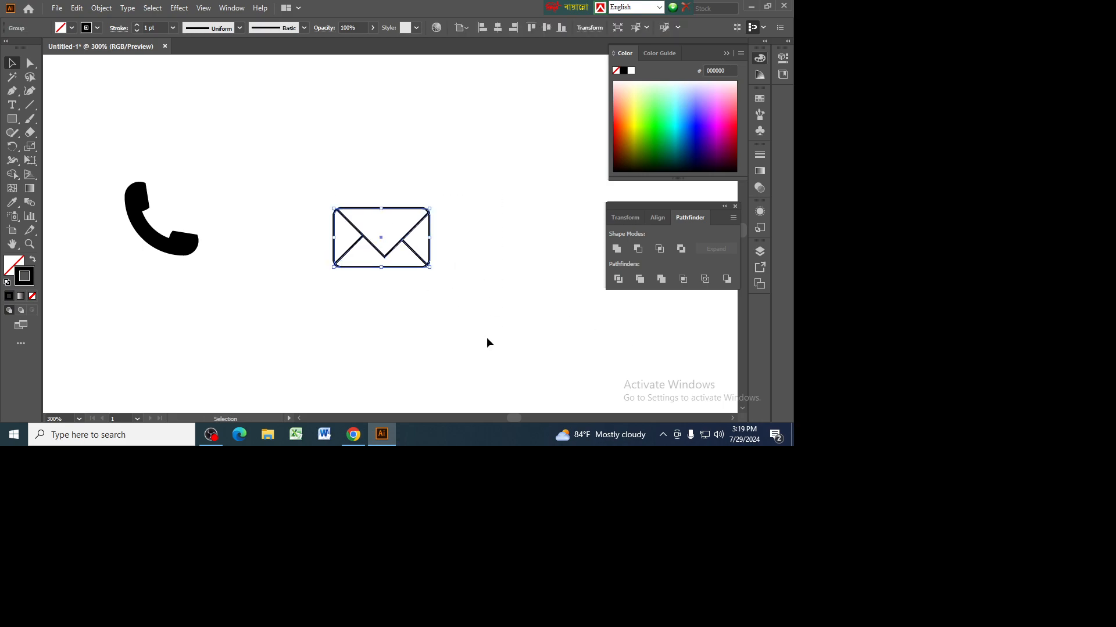
click(101, 8)
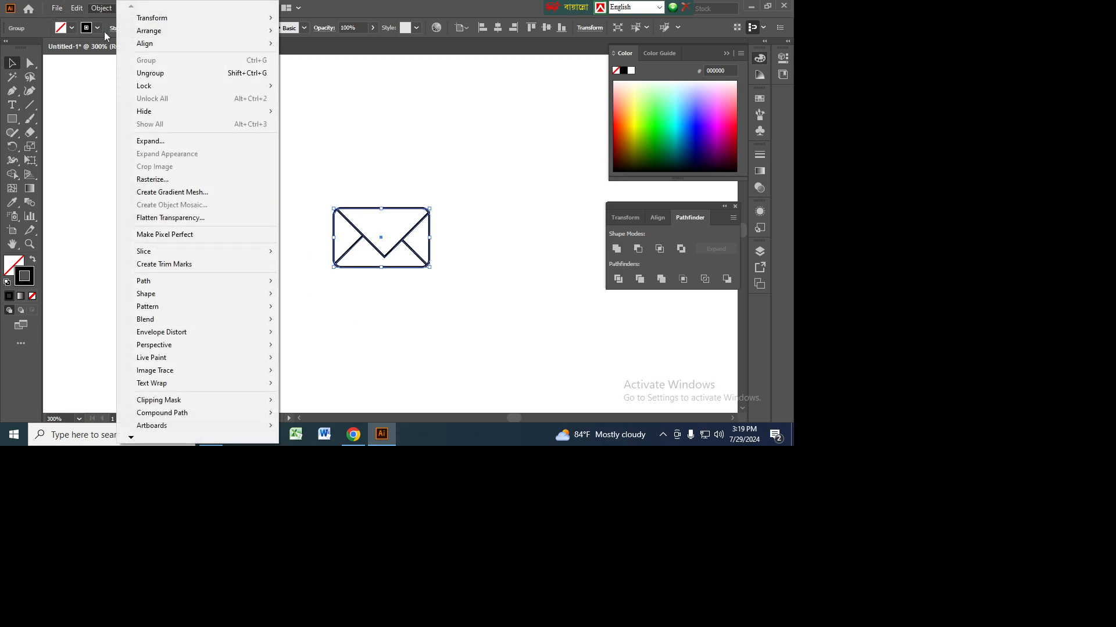
click(151, 141)
click(364, 283)
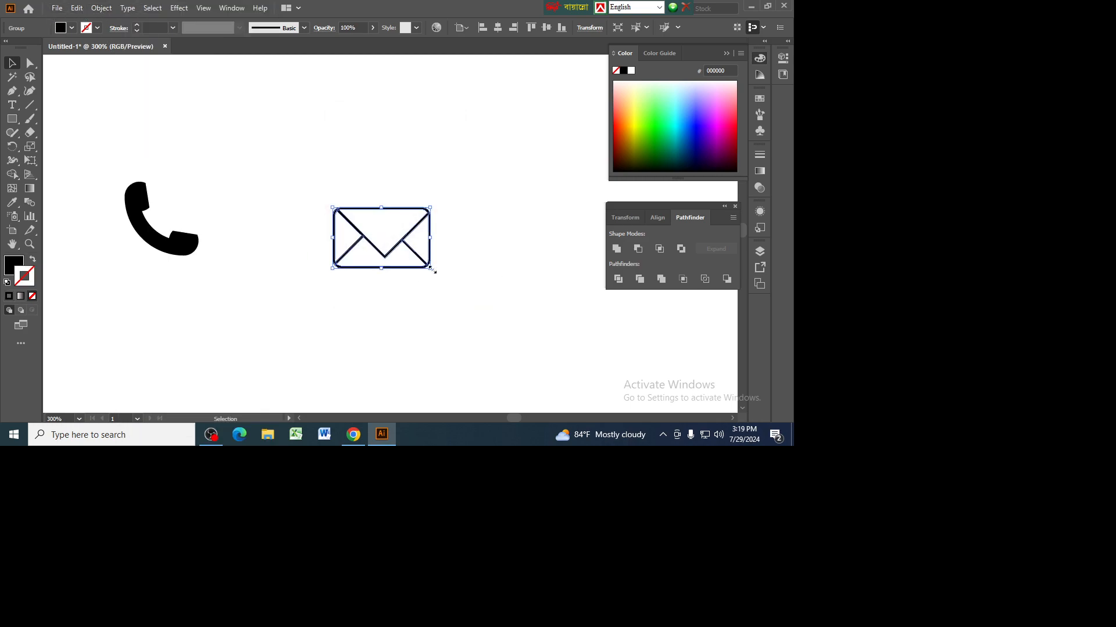
drag(413, 249, 289, 222)
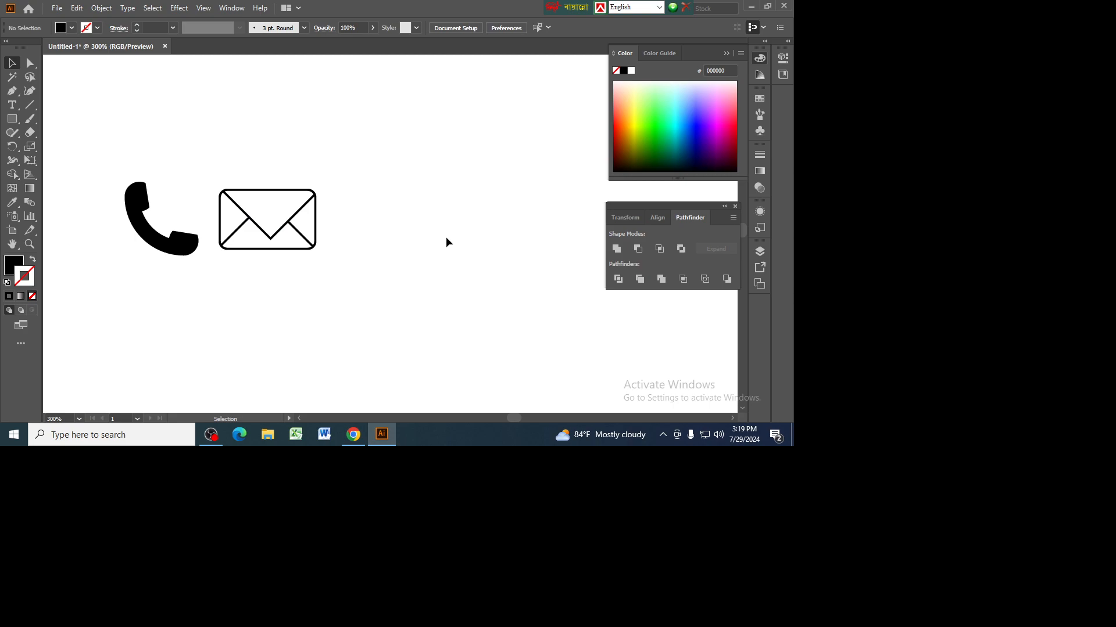
Step: Draw a black filled circle without stroke in the empty area beyond the envelope icon
click(12, 119)
click(48, 148)
drag(391, 147, 445, 202)
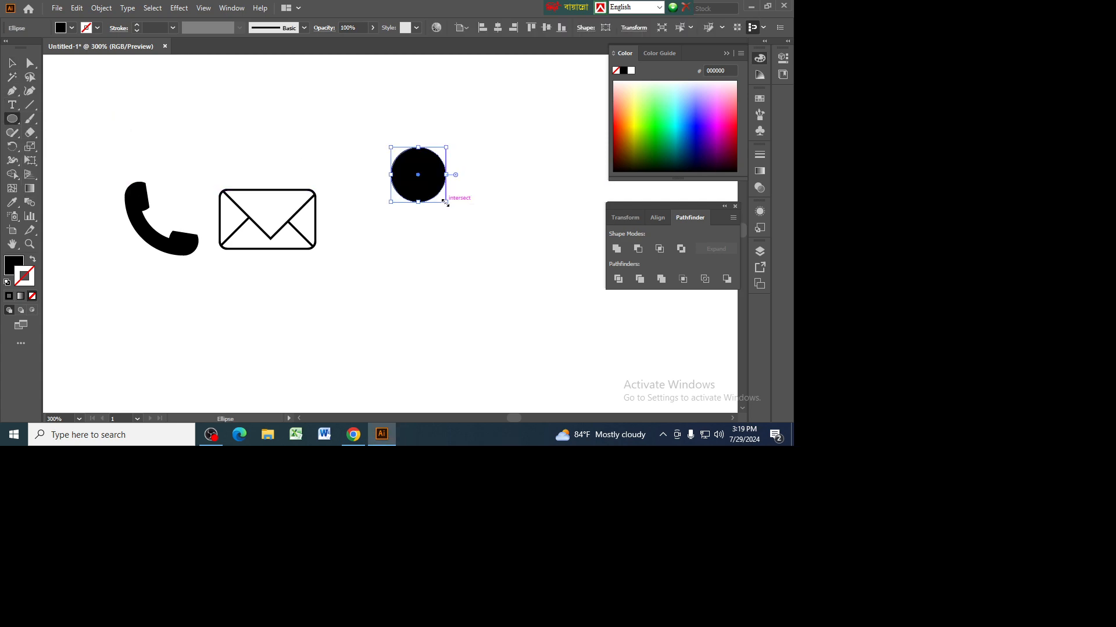
click(12, 63)
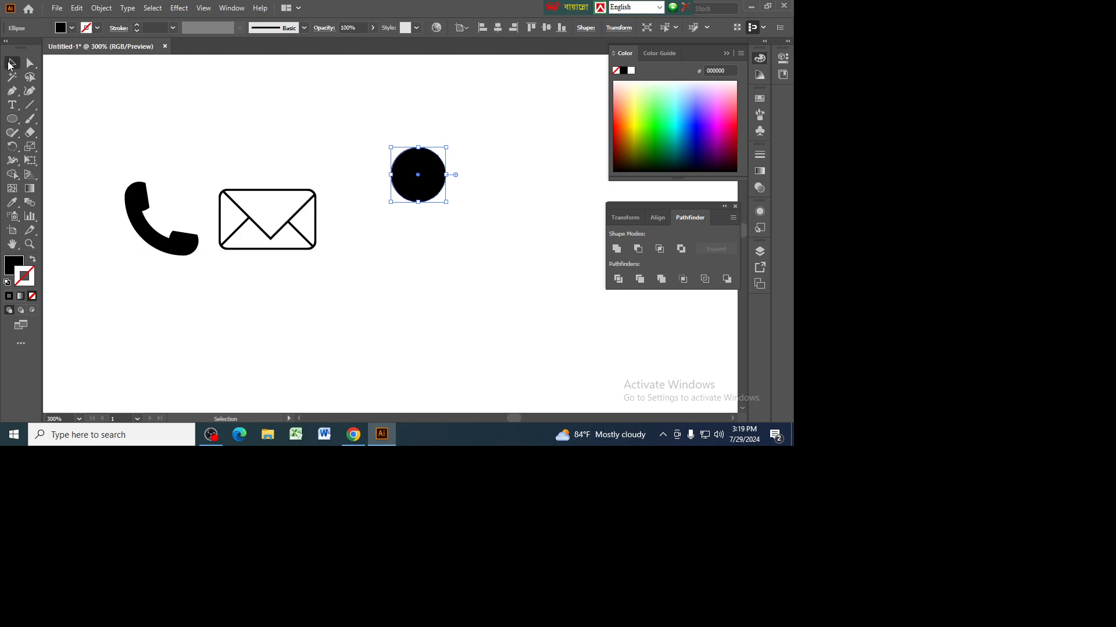
Step: Convert the black circle's bottom anchor to a corner and pull it straight down to form a tapered location pin
click(12, 90)
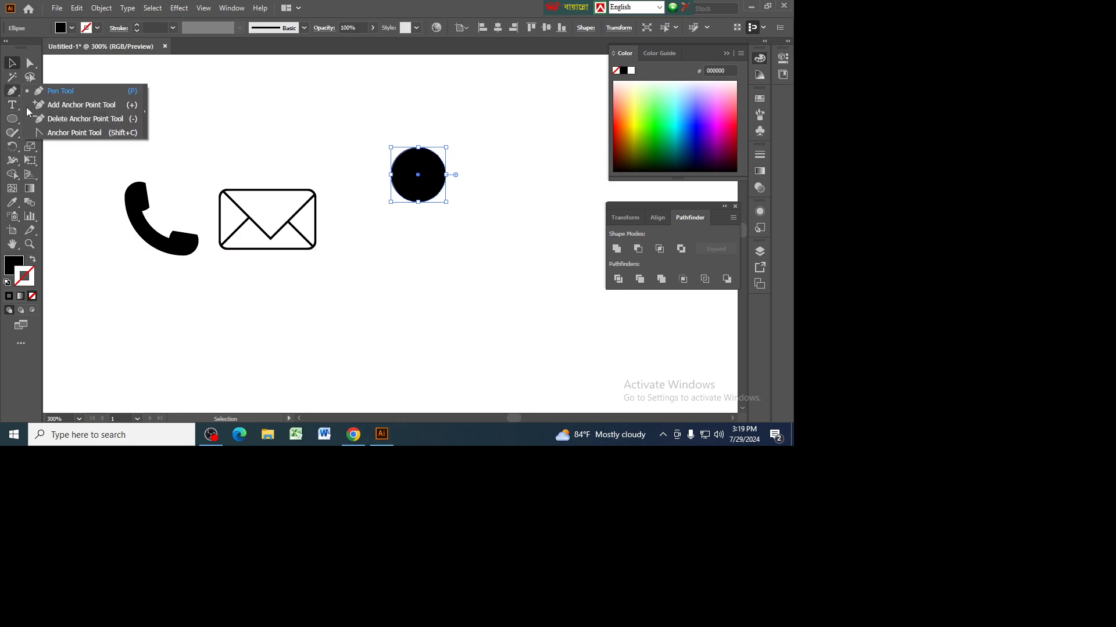
click(57, 133)
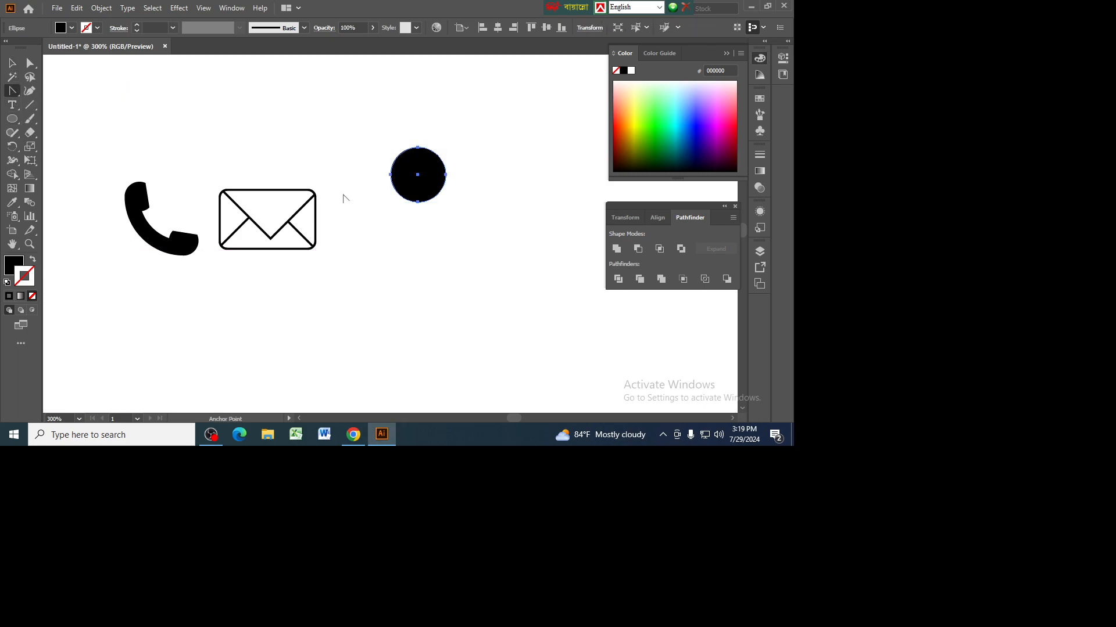
click(418, 203)
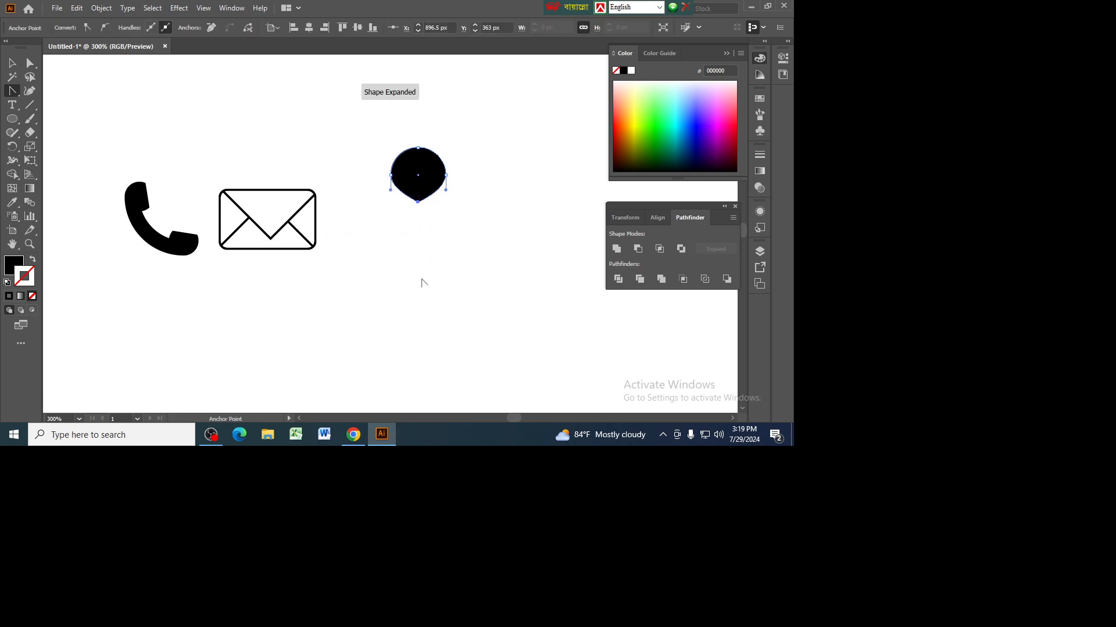
key(ctrl+equal)
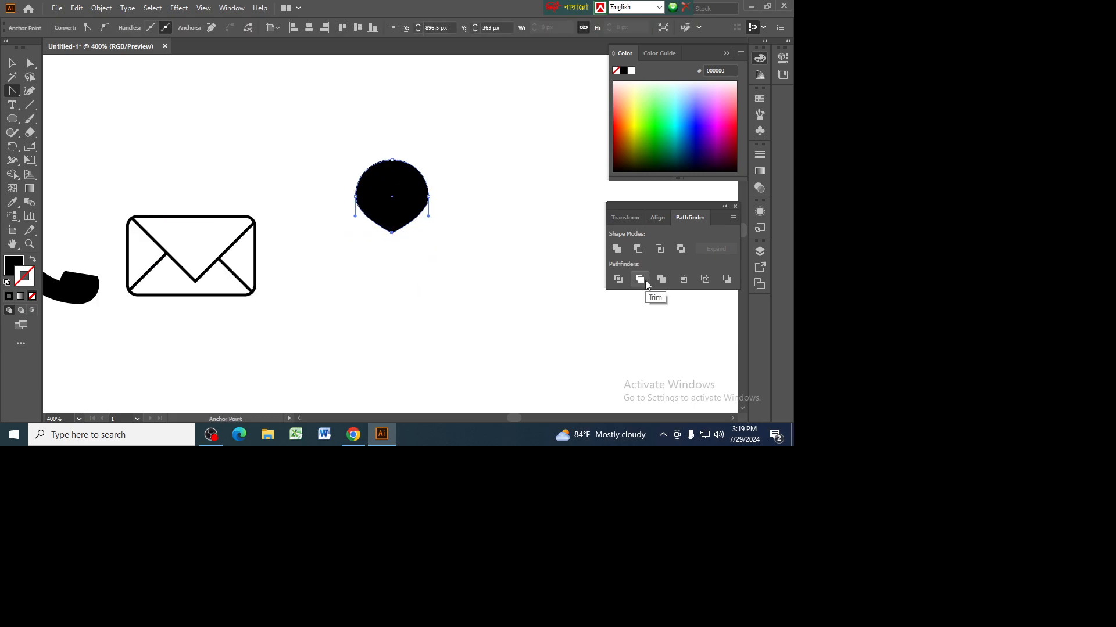
click(30, 64)
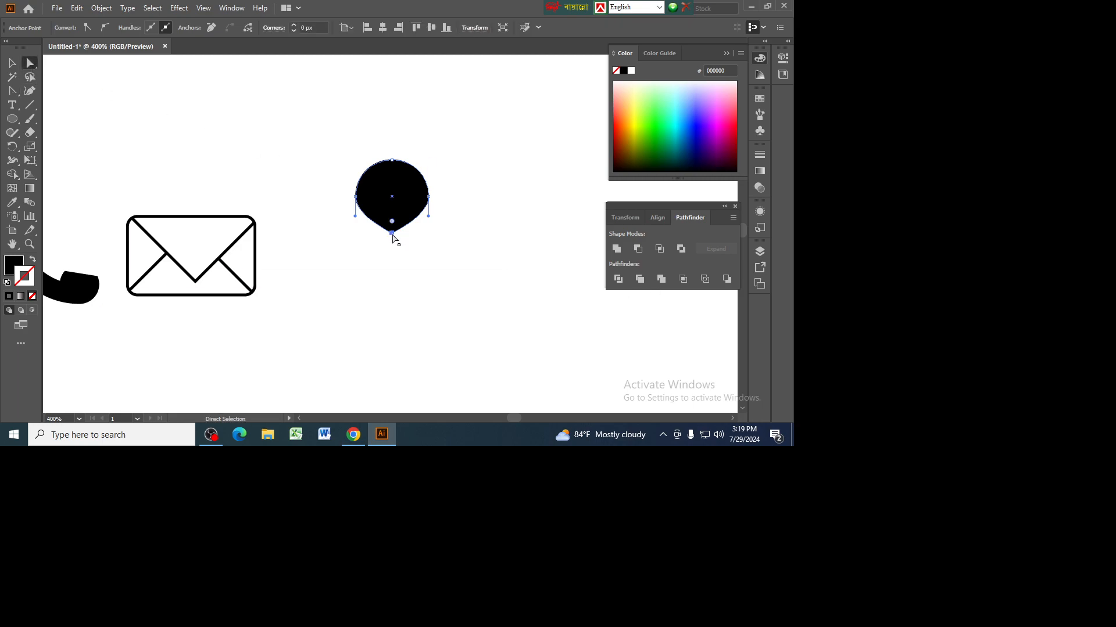
drag(393, 234, 392, 318)
click(472, 316)
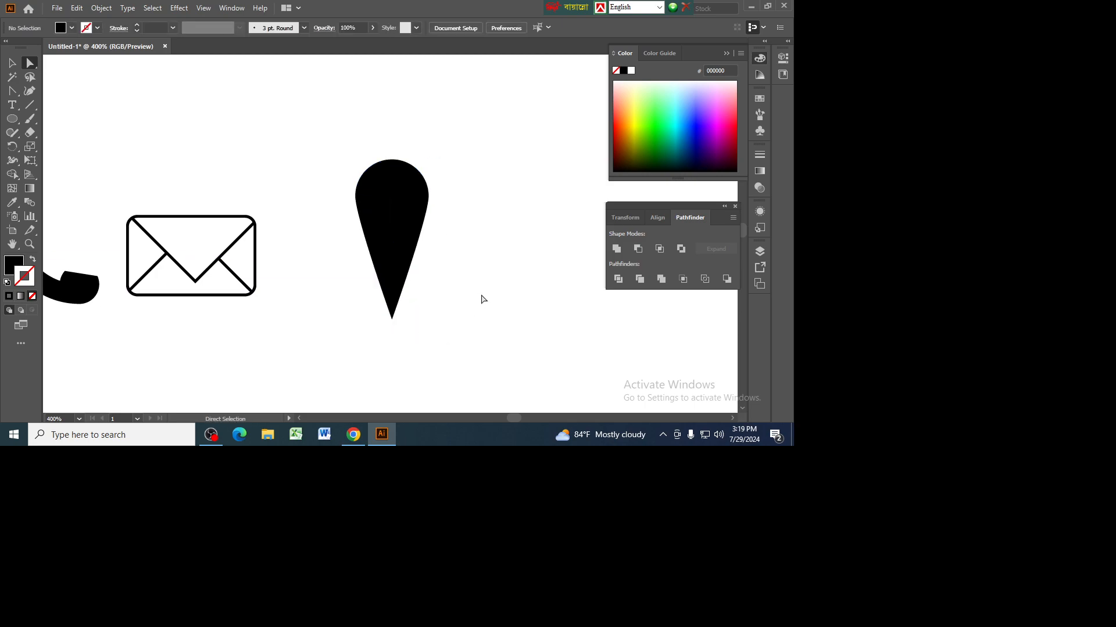
Step: Draw a small circle between the envelope and the pin, with a white fill and no stroke
drag(12, 118, 65, 145)
drag(274, 132, 315, 173)
click(32, 261)
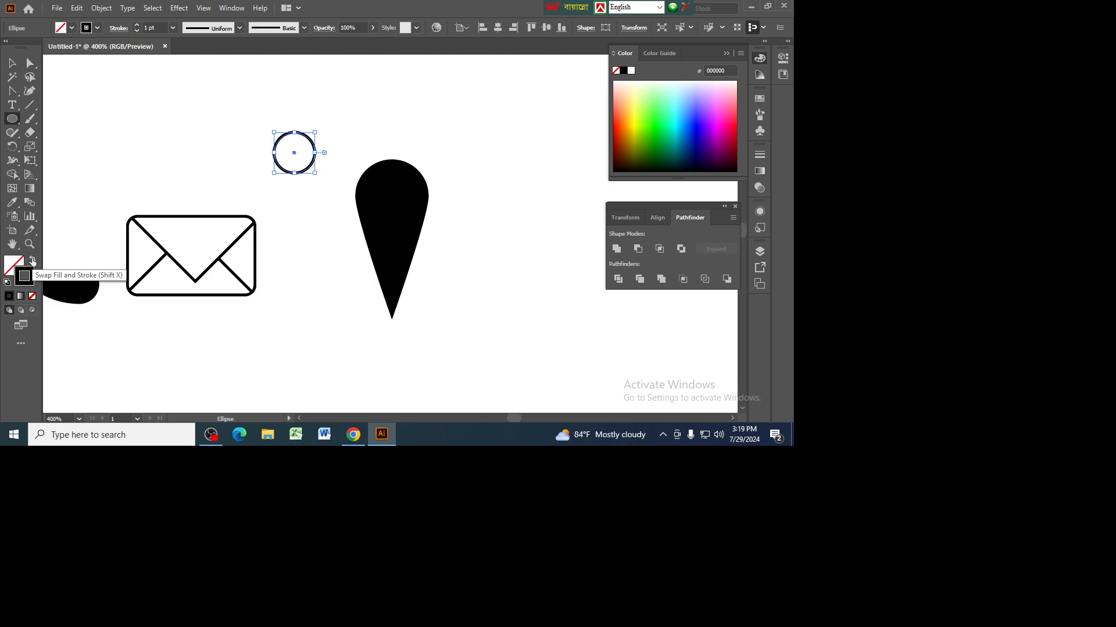
click(31, 261)
double_click(14, 265)
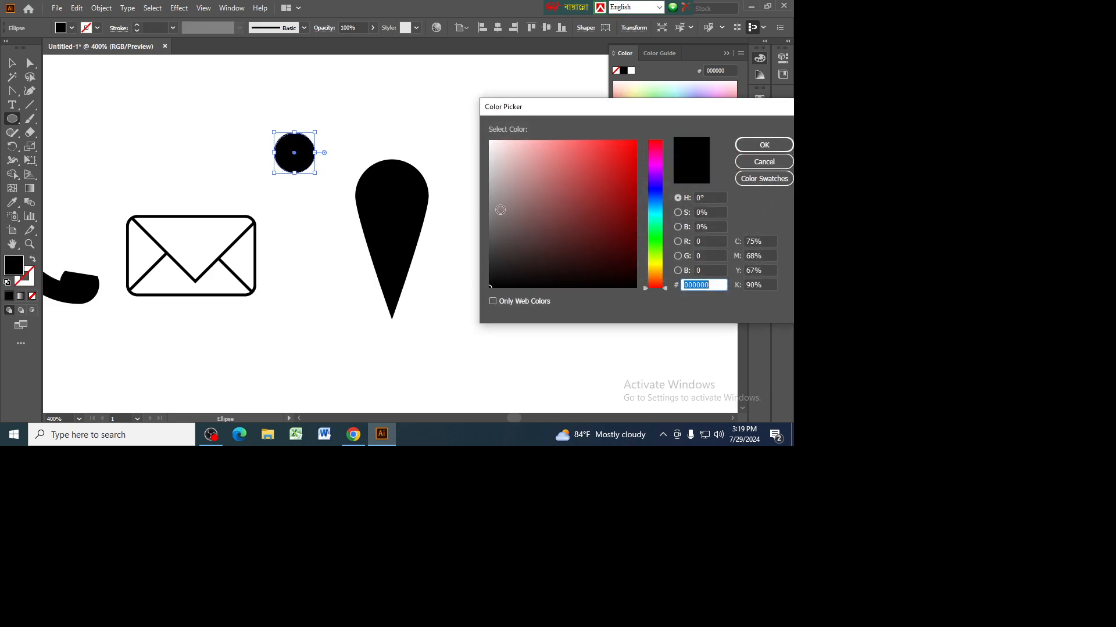
click(756, 146)
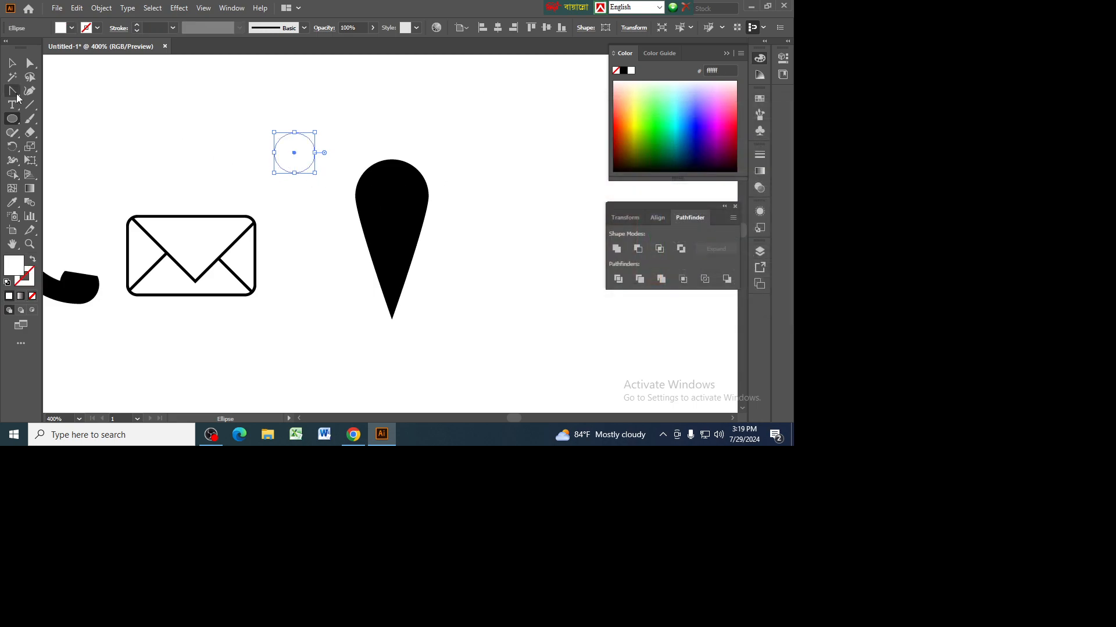
Step: Move the small white circle into the round head of the black location pin as its hole
click(11, 66)
drag(302, 156, 397, 197)
click(479, 191)
scroll(479, 190, down, 1)
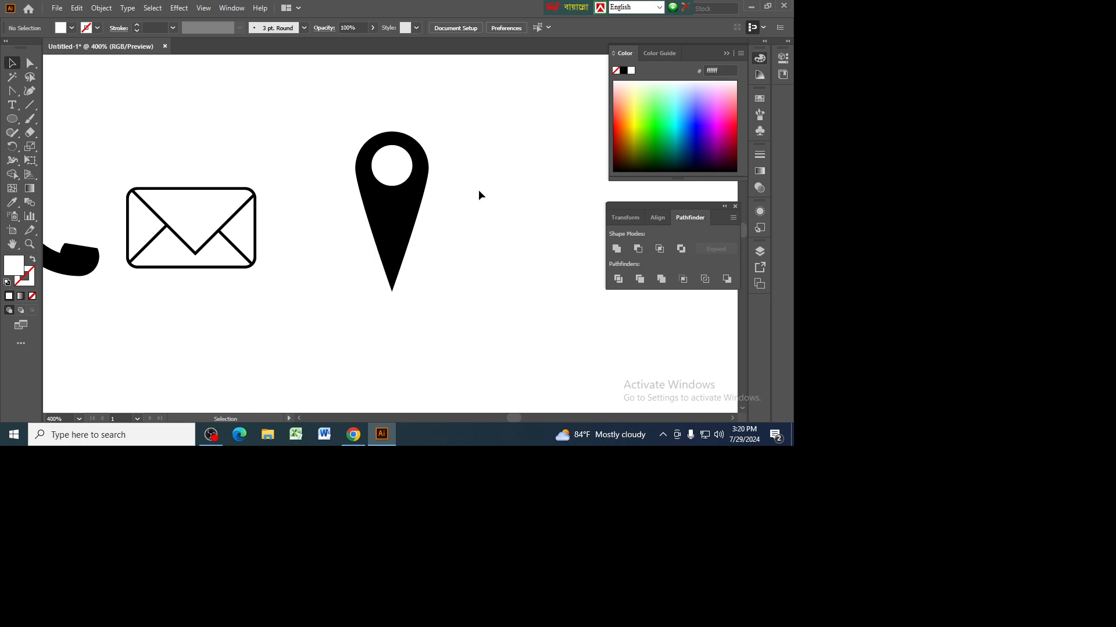
Step: Duplicate the white circle straight down onto the pin's tip and fill the copy with black (000000)
drag(396, 168, 398, 288)
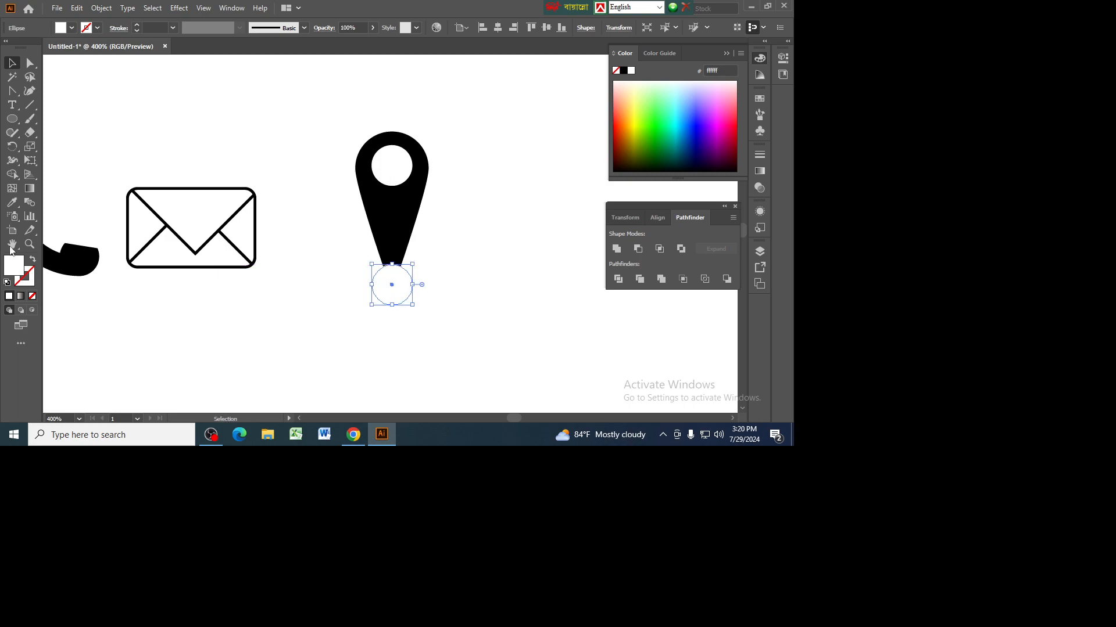
double_click(14, 266)
mouse_move(500, 149)
mouse_down()
mouse_move(625, 257)
mouse_move(650, 297)
mouse_up()
click(764, 145)
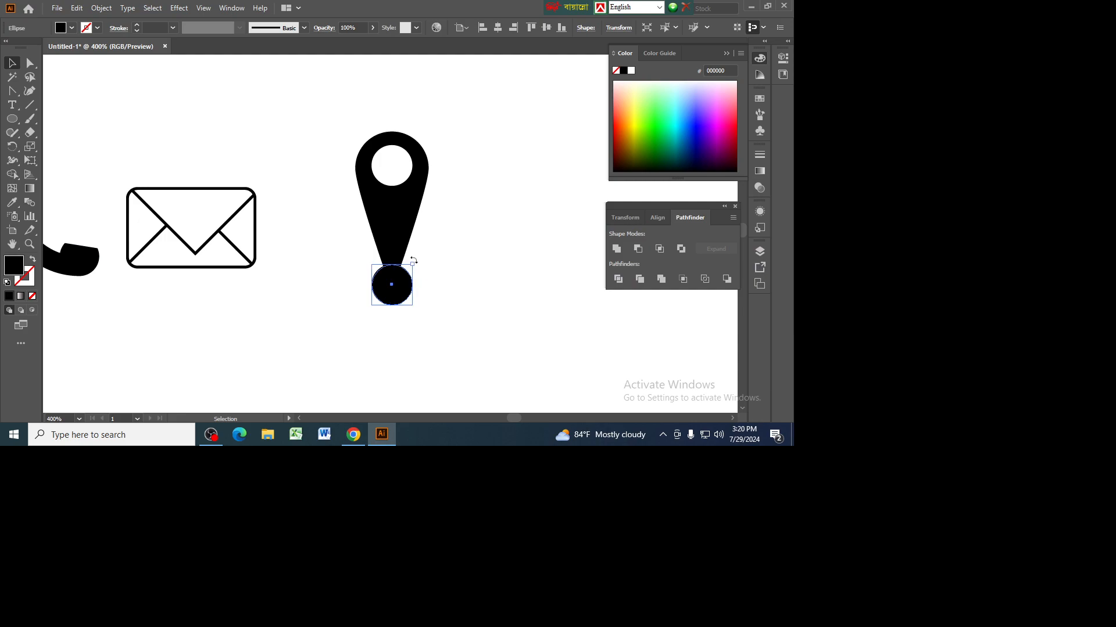
Step: Flatten the black circle at the pin's tip into a horizontal ellipse
drag(413, 260, 425, 272)
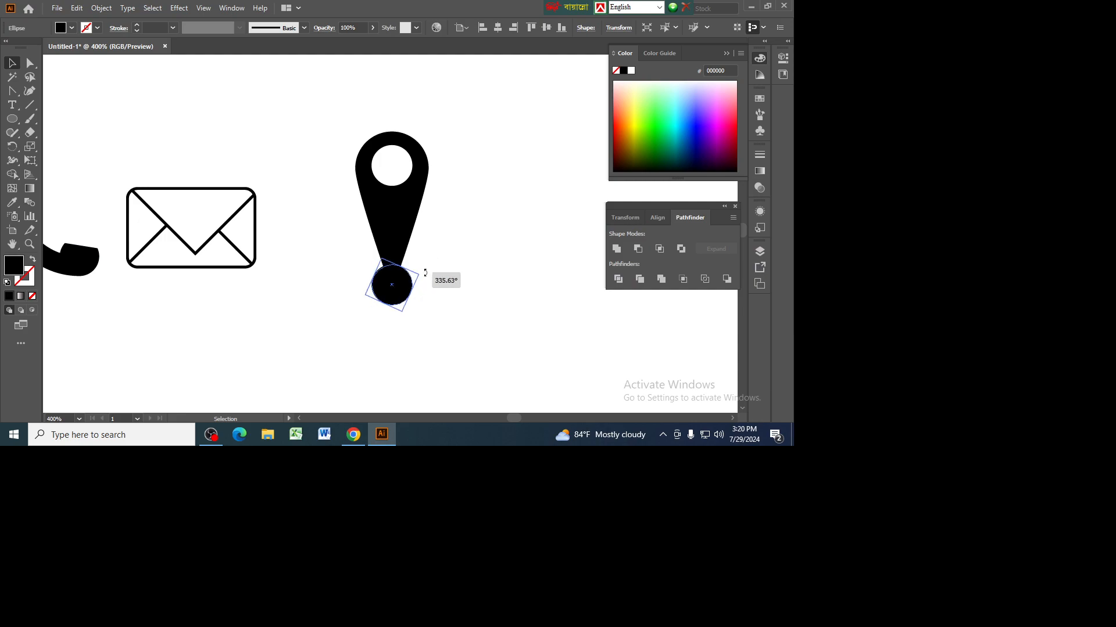
key(ctrl+z)
click(31, 63)
click(343, 264)
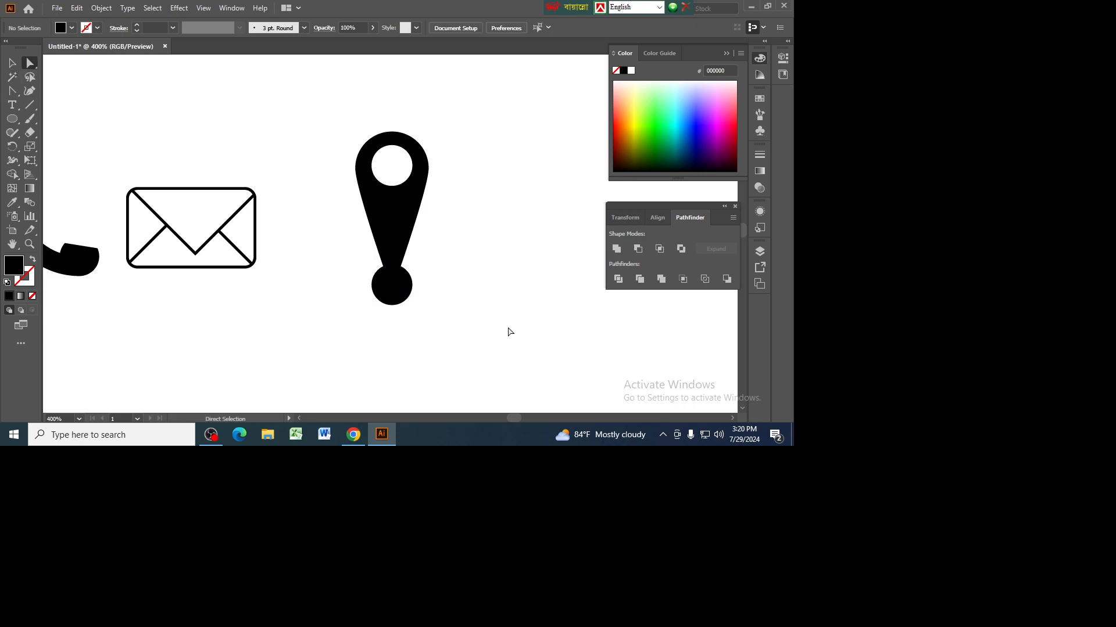
click(393, 292)
click(13, 63)
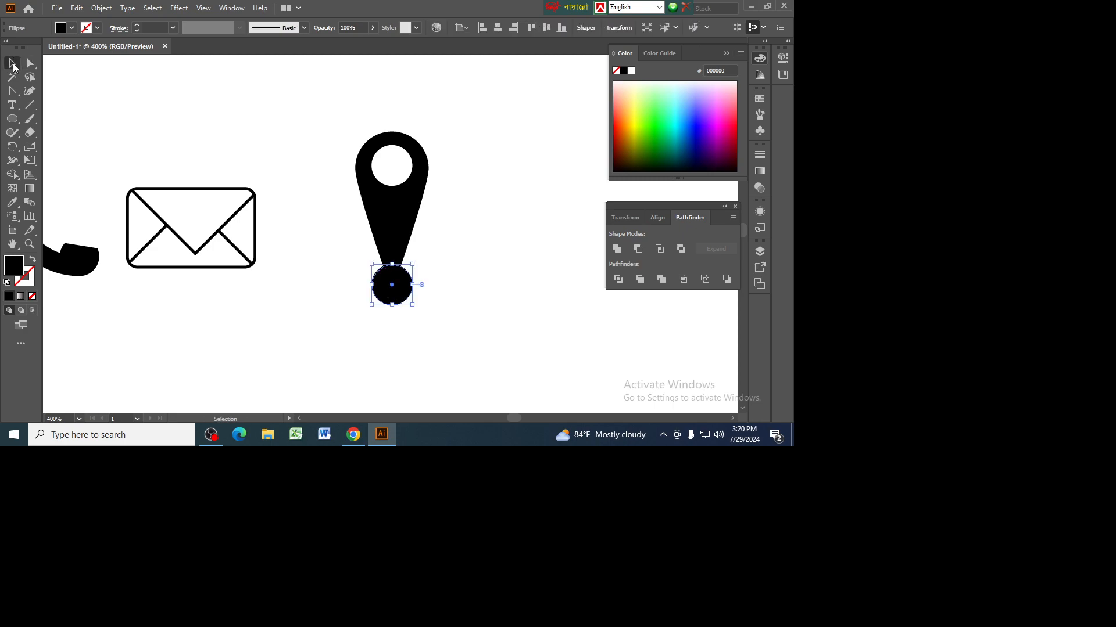
mouse_move(416, 284)
mouse_down()
mouse_move(432, 285)
mouse_move(398, 293)
mouse_move(429, 303)
mouse_move(405, 291)
mouse_up()
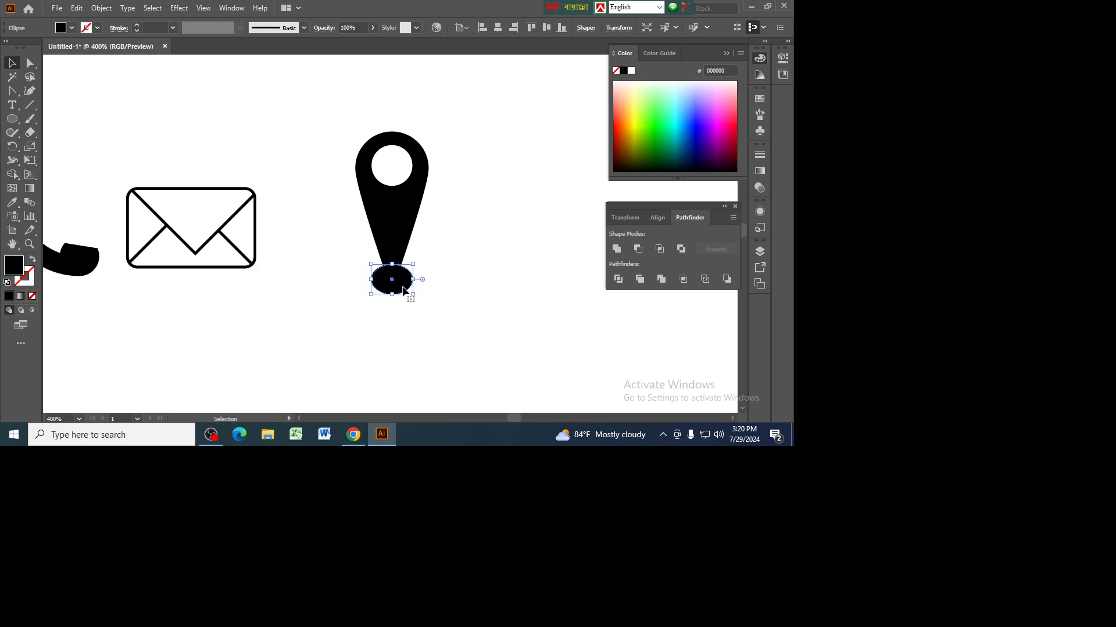
Step: Try to bring only the black pin body to the front and nudge it upward
right_click(398, 171)
mouse_move(447, 356)
click(546, 363)
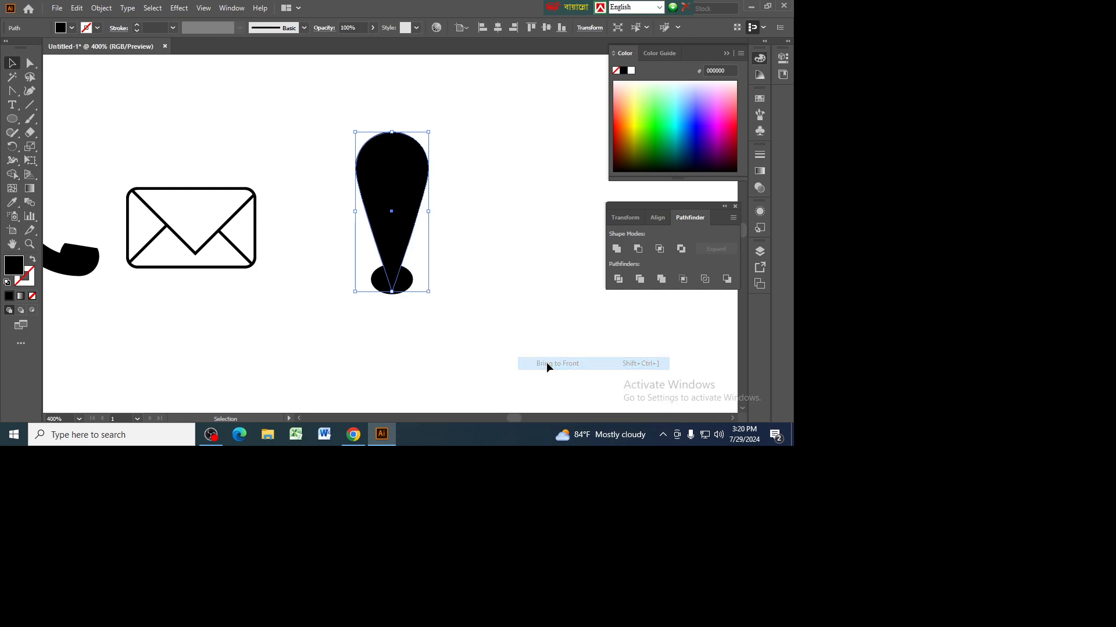
click(542, 325)
click(391, 242)
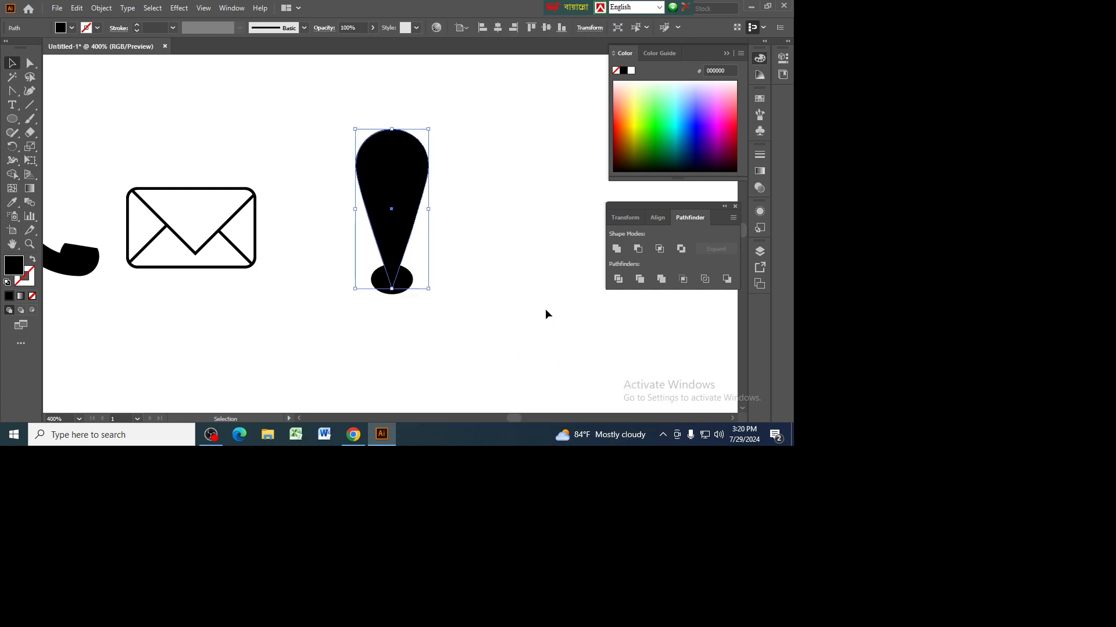
key(ctrl+z)
key(ctrl+z)
key(ctrl+z)
key(ctrl+z)
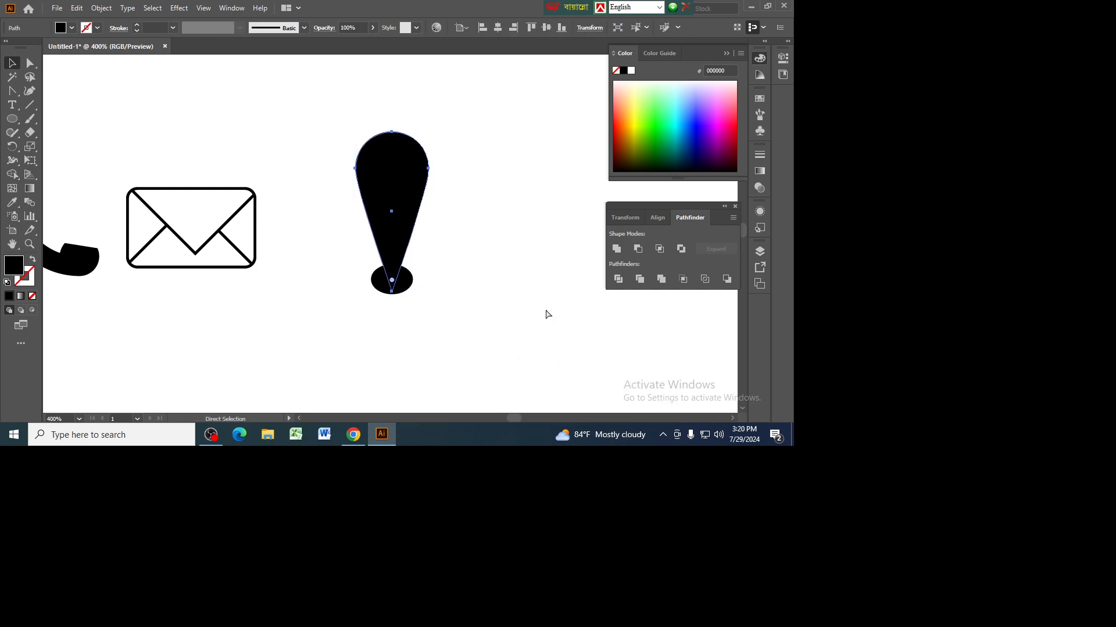
Step: Group the pin body with its white circle and bring the group to the front
shift+click(395, 170)
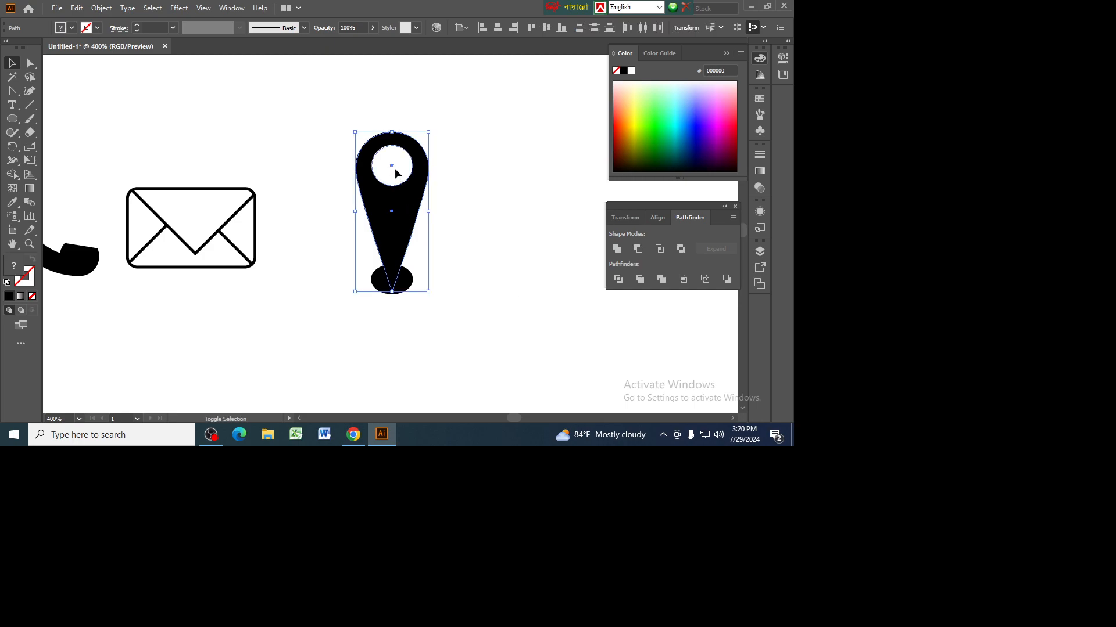
key(ctrl+g)
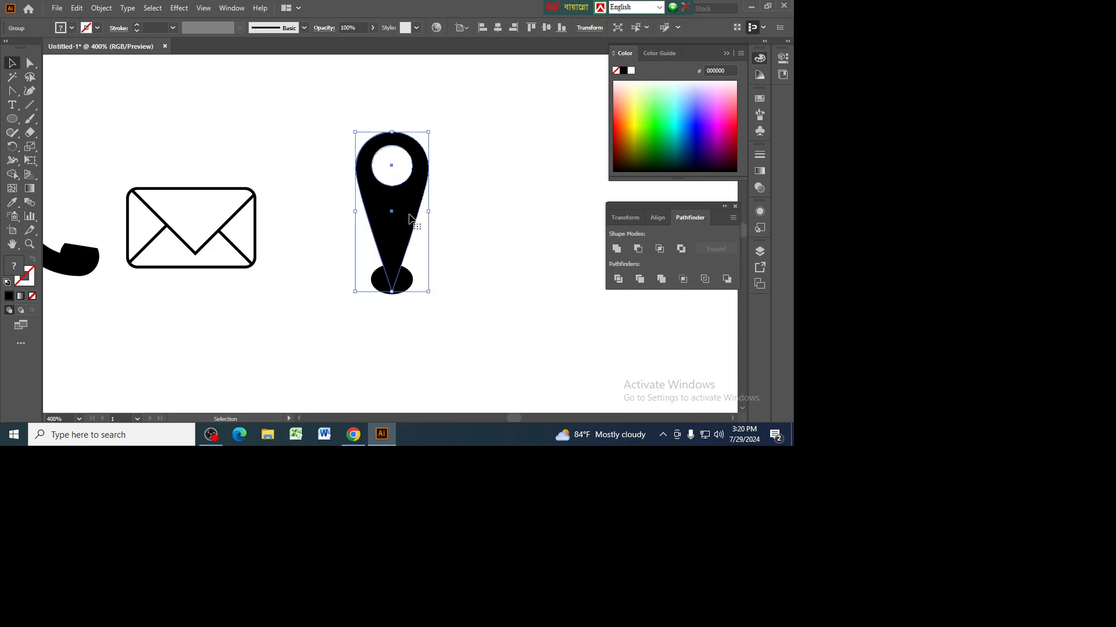
right_click(409, 215)
mouse_move(461, 357)
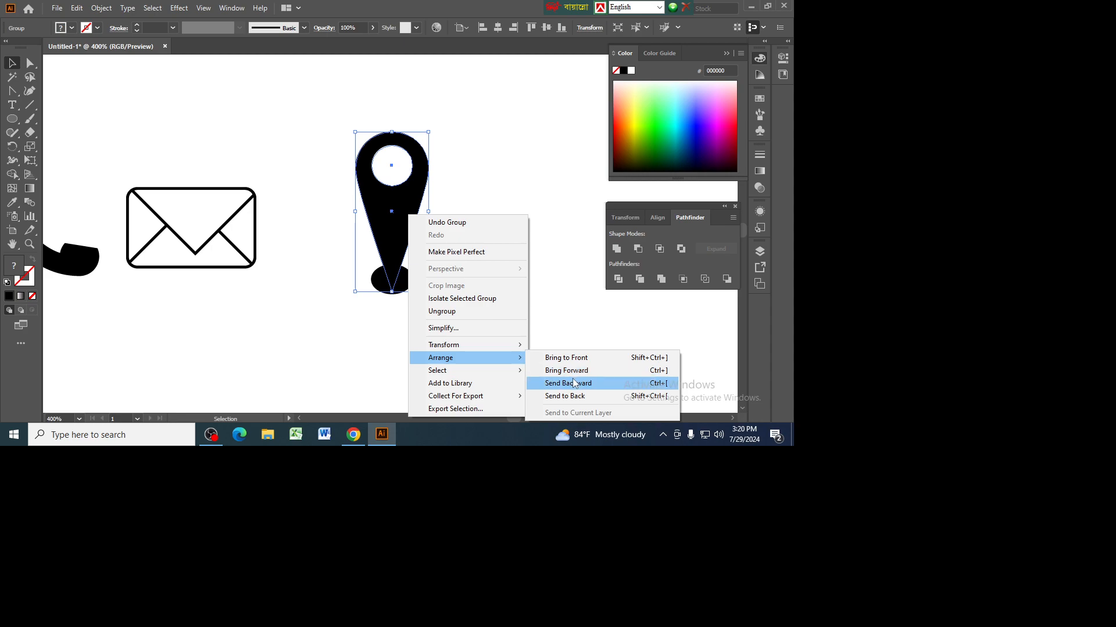
click(567, 357)
click(502, 251)
click(381, 226)
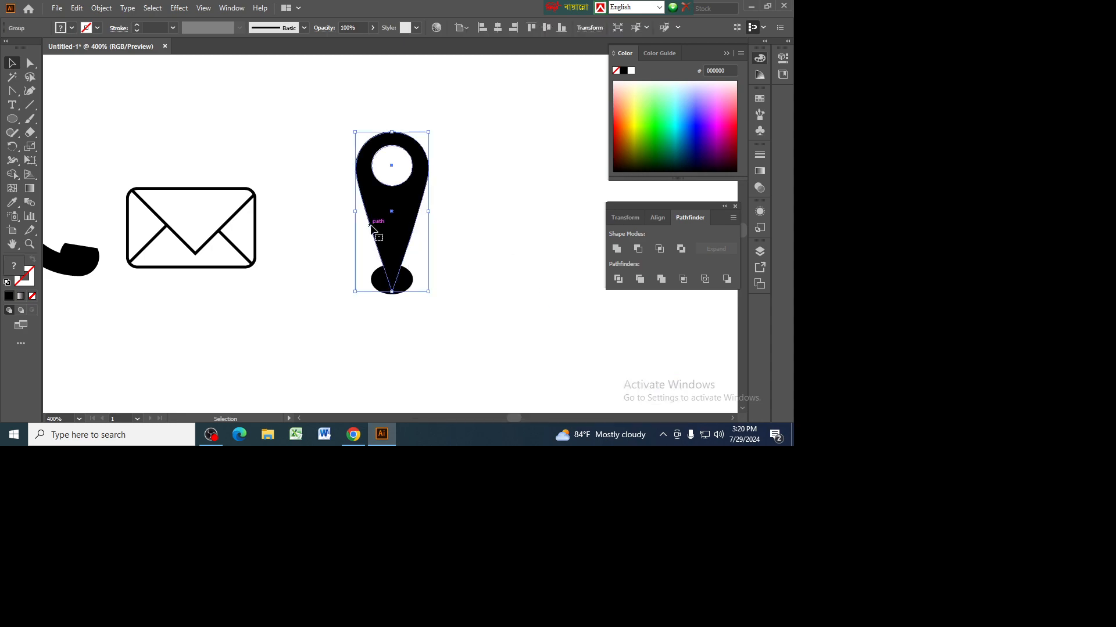
Step: Nudge the pin group up until its tip meets the ellipse's center, keeping the group in front of the ellipse
key(Up)
key(Up)
key(Up)
key(Up)
key(Up)
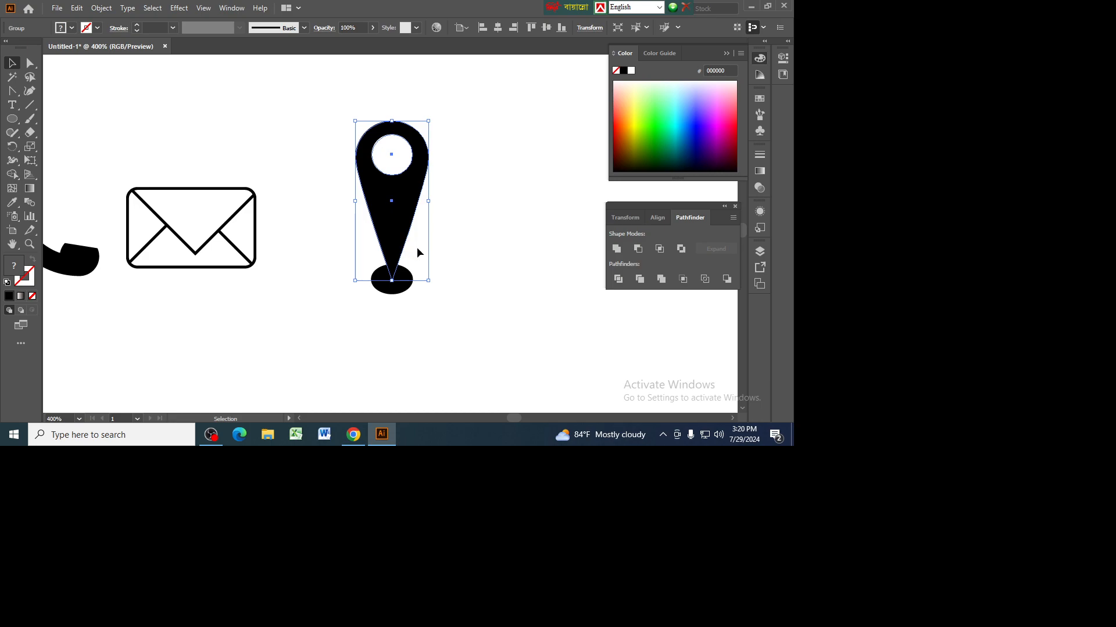
right_click(396, 235)
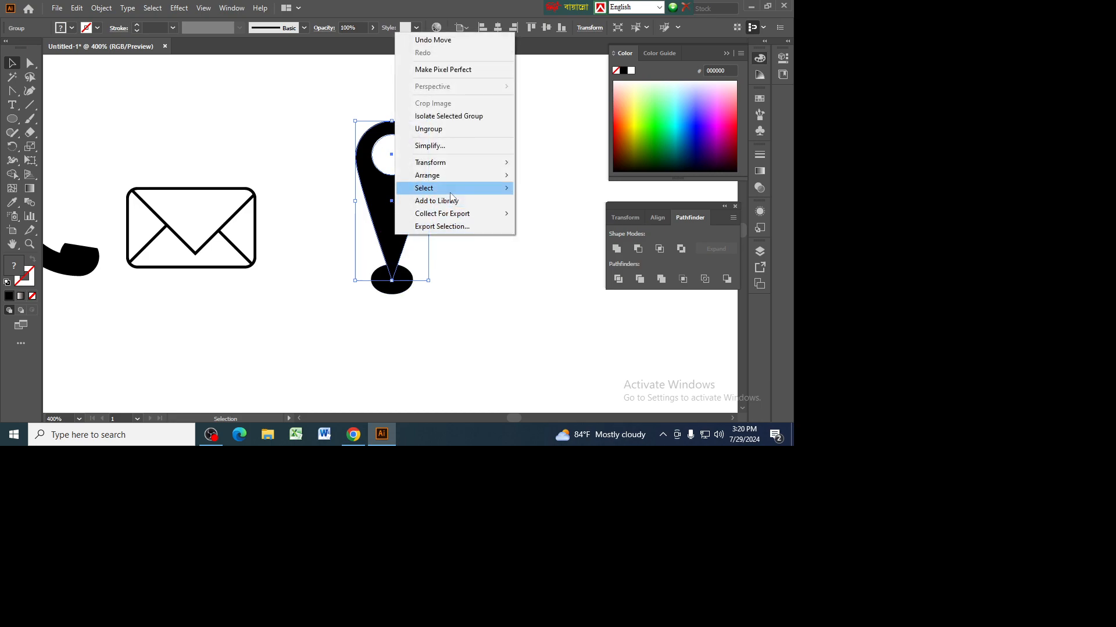
mouse_move(465, 175)
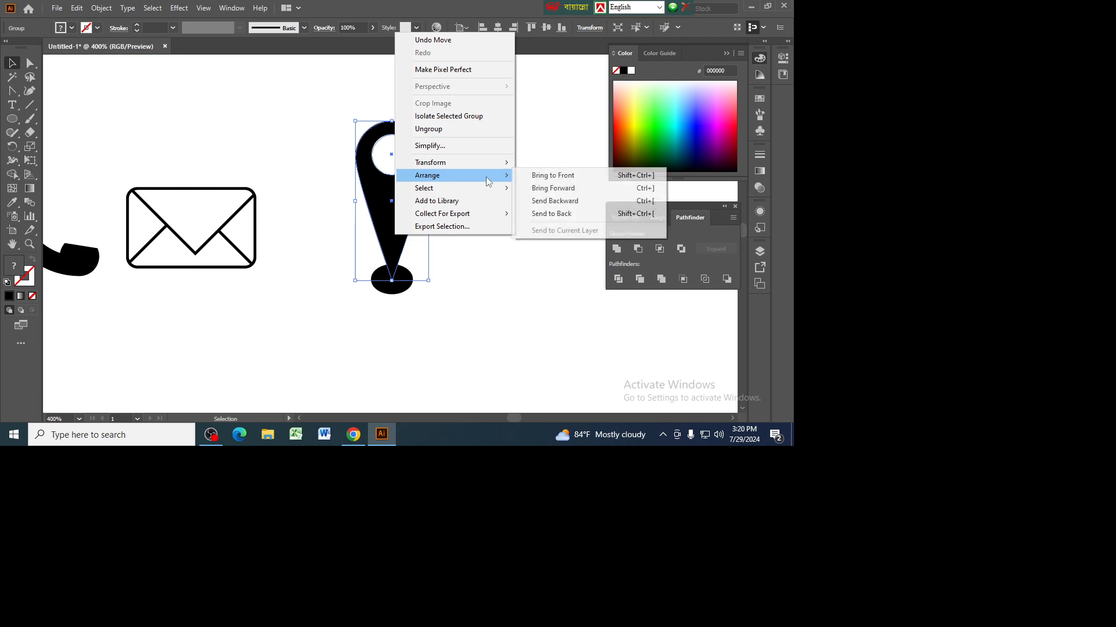
click(532, 180)
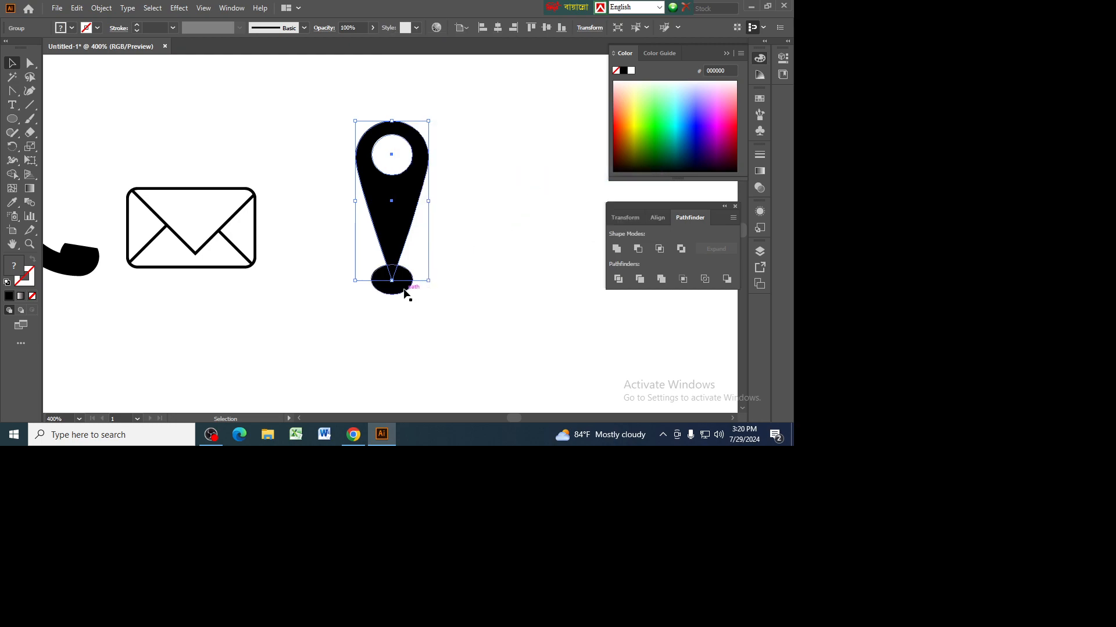
Step: Try to cut the pin out of the black ellipse with Minus Front
drag(342, 199, 440, 317)
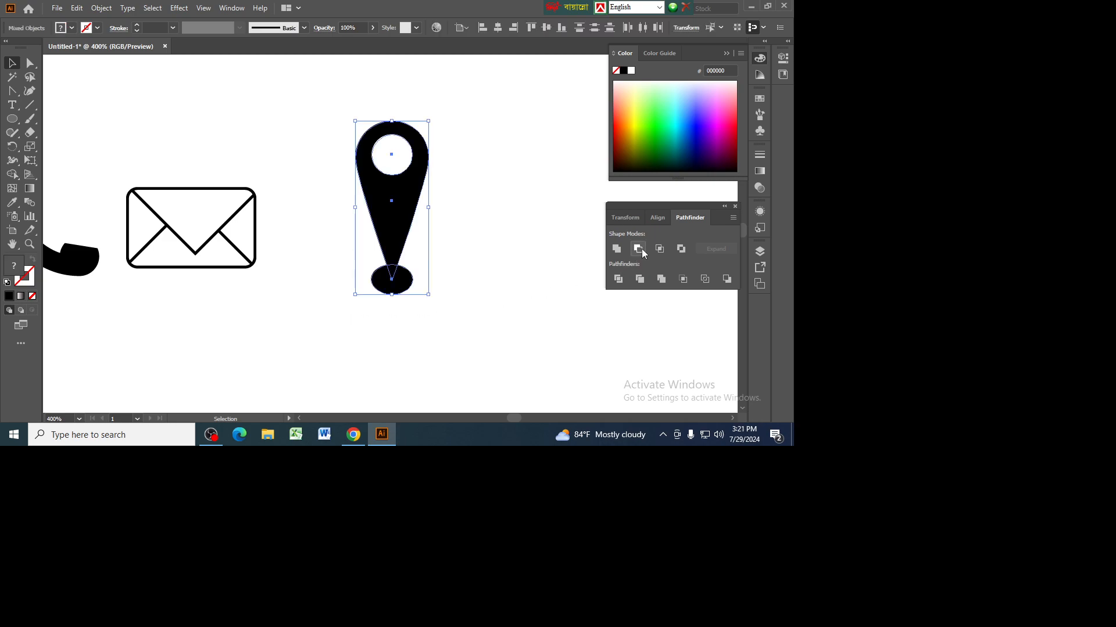
click(640, 250)
key(ctrl+z)
click(442, 259)
click(394, 247)
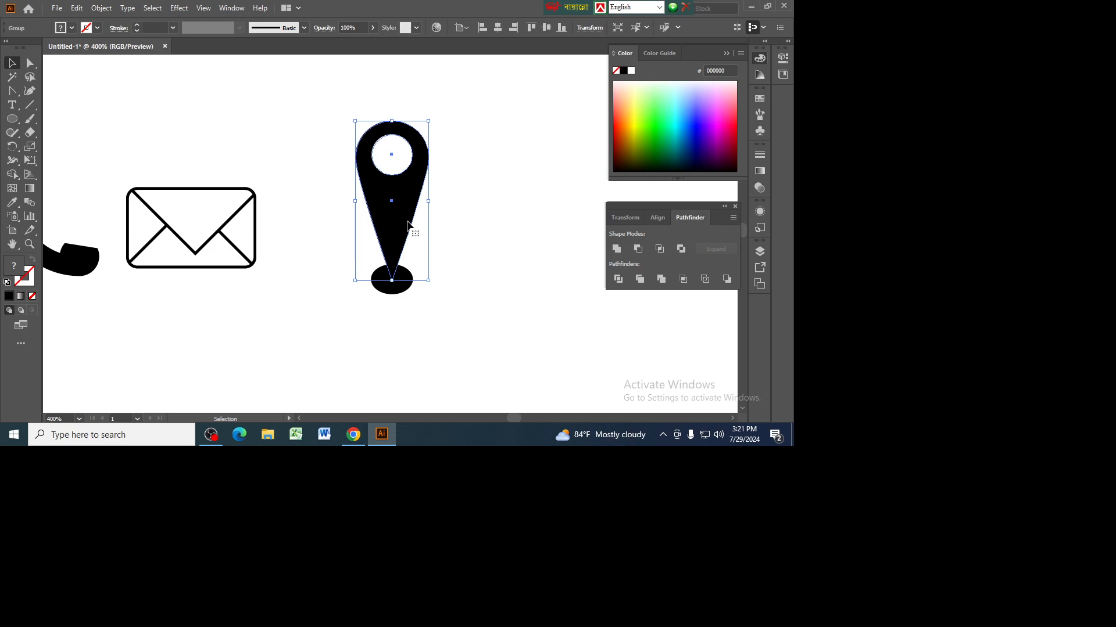
Step: Divide the pin group with Pathfinder so the white circle is cut from the pin body
click(618, 280)
click(486, 268)
right_click(405, 248)
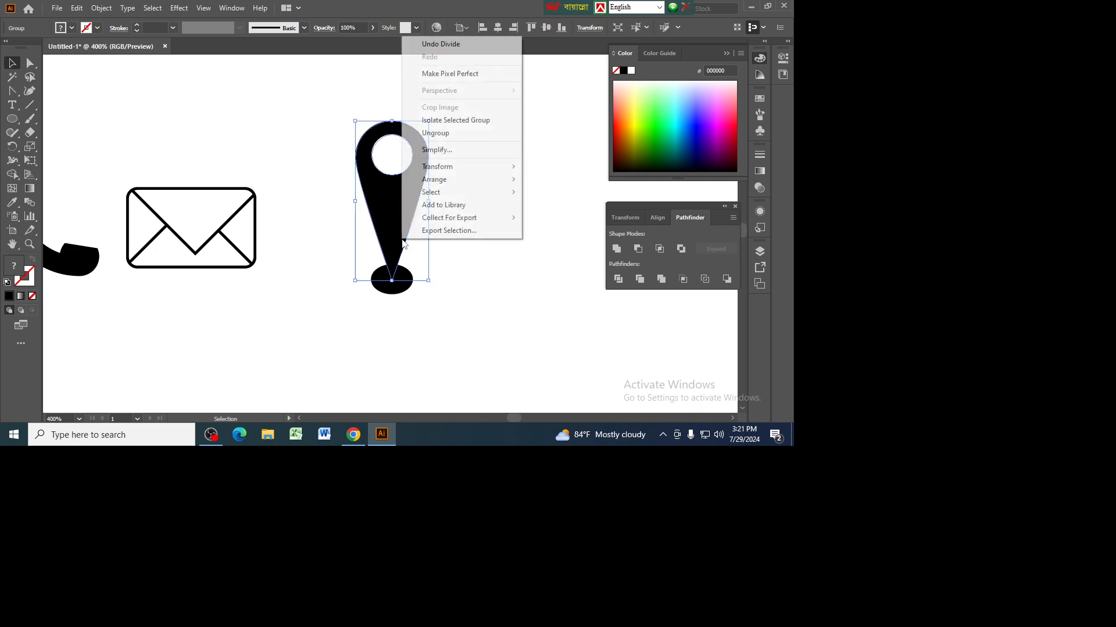
click(482, 287)
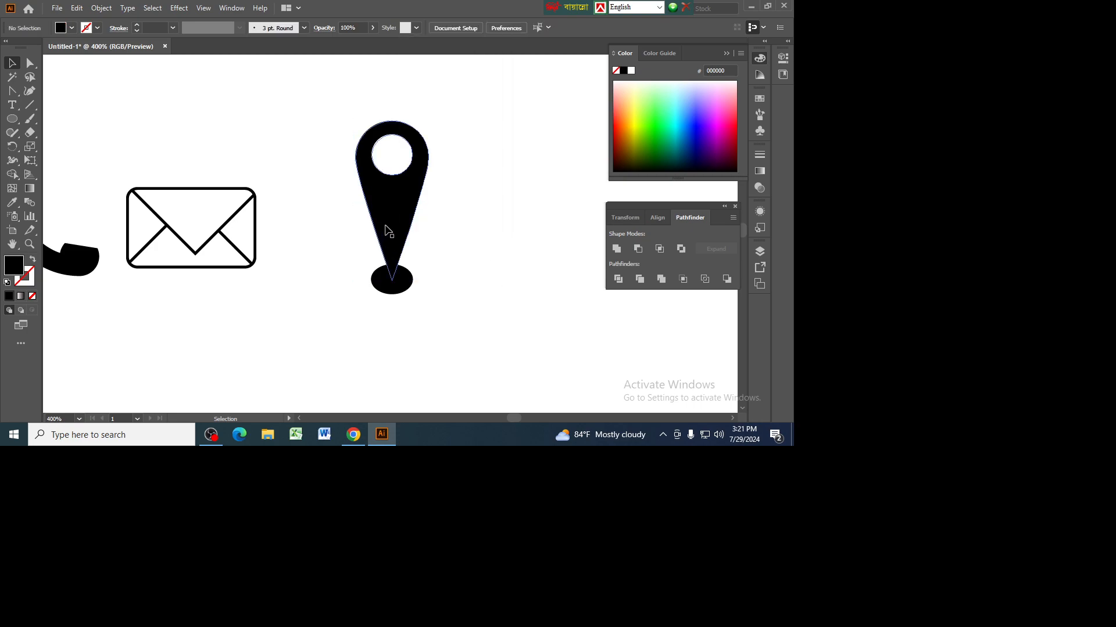
key(a)
click(564, 275)
key(v)
Step: Expand the divided pin group
click(361, 135)
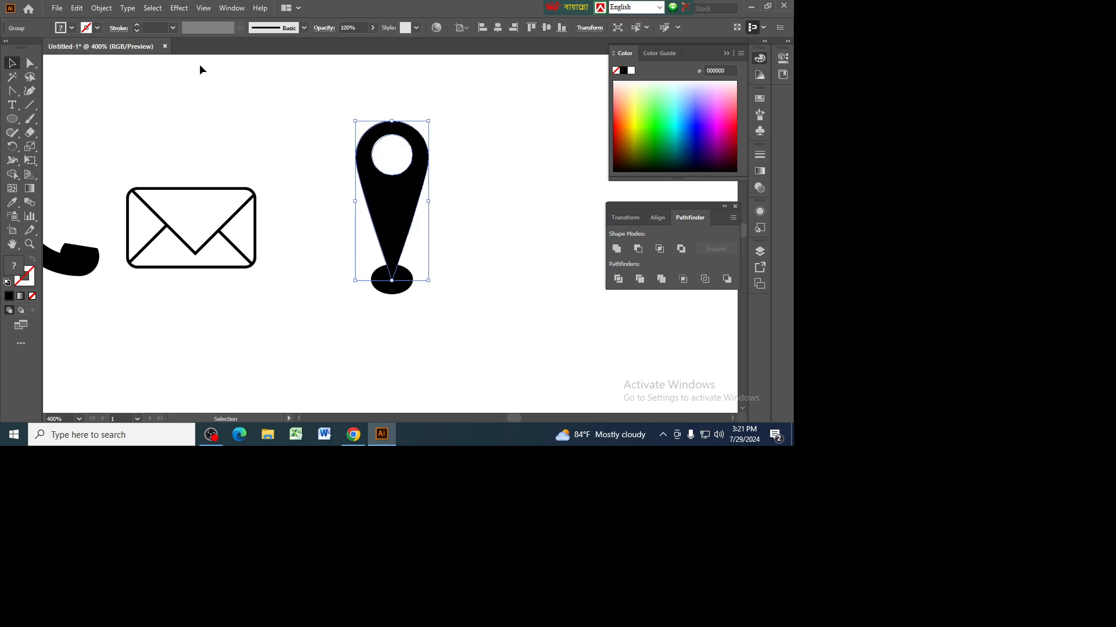
click(101, 9)
click(155, 141)
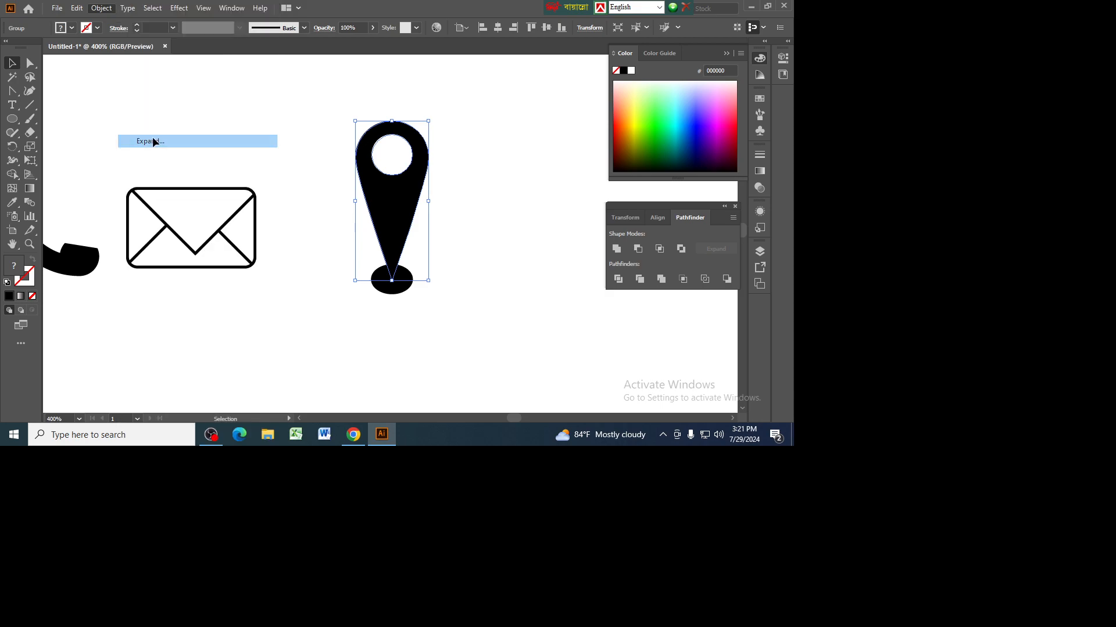
click(422, 250)
Step: Divide the pin and the black ellipse together with Pathfinder and ungroup the resulting pieces
drag(419, 268, 463, 349)
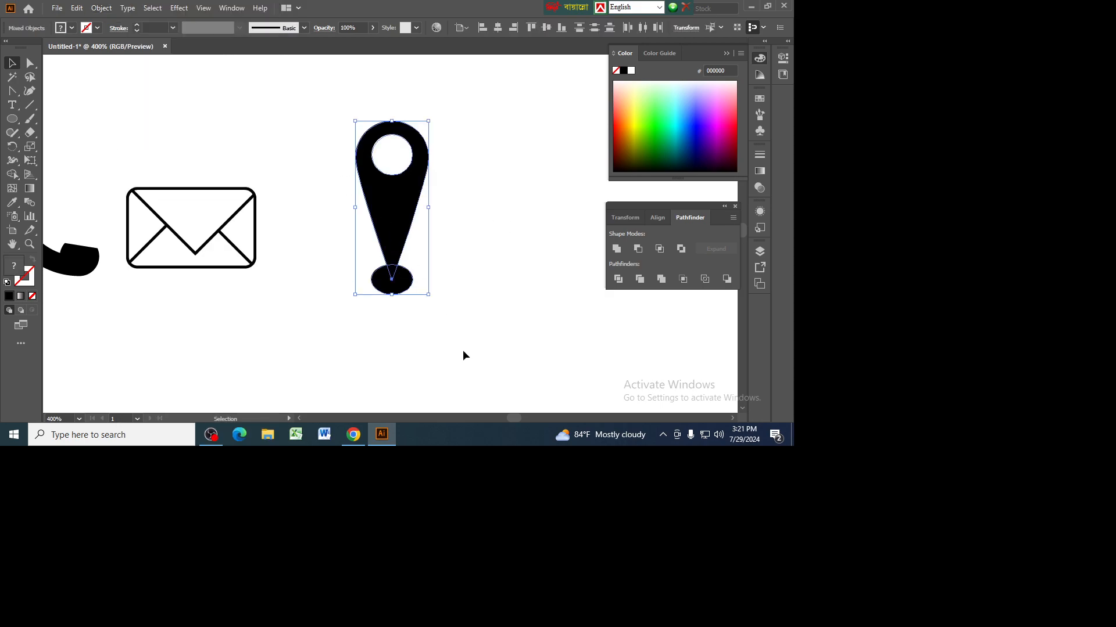
click(619, 279)
click(501, 299)
click(401, 248)
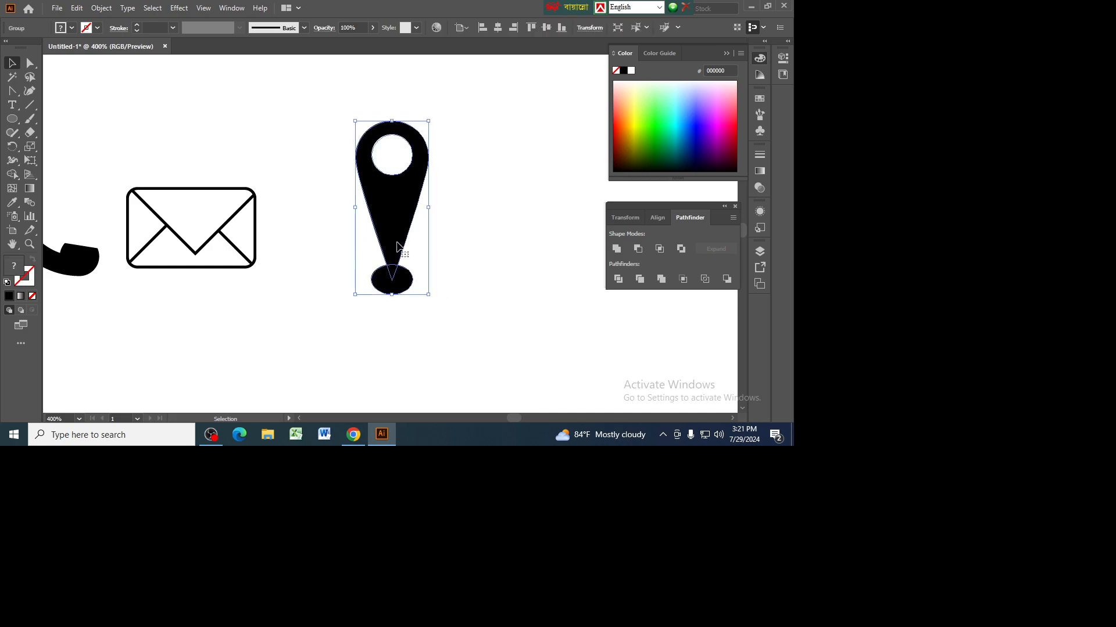
right_click(397, 242)
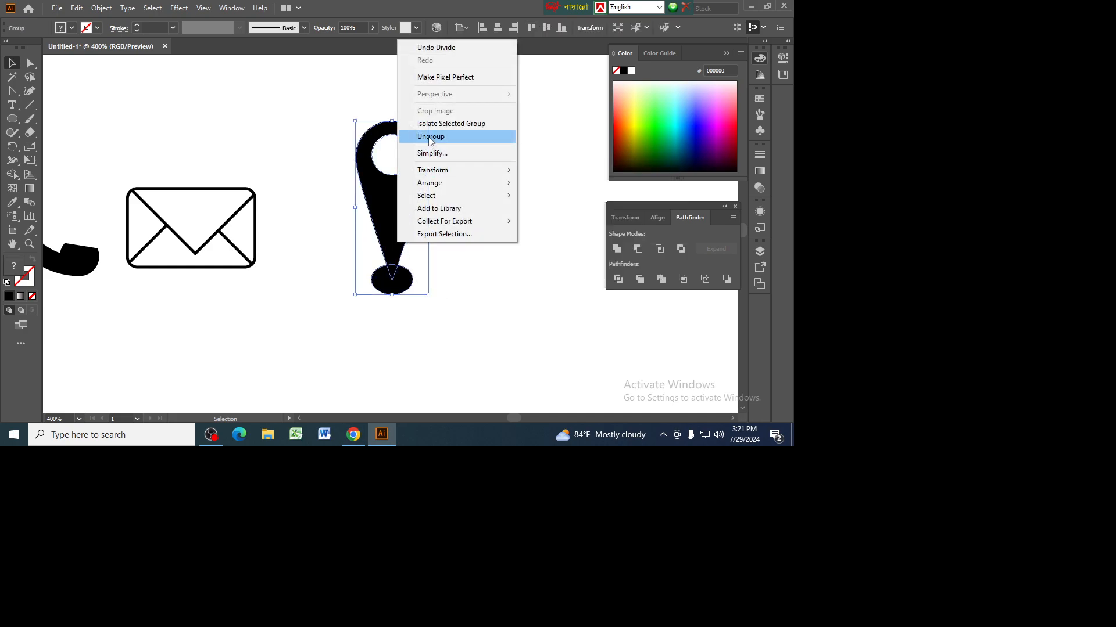
click(482, 136)
Step: Nudge the pin body and its tip piece up to open a thin gap above the ellipse, and group them
click(387, 239)
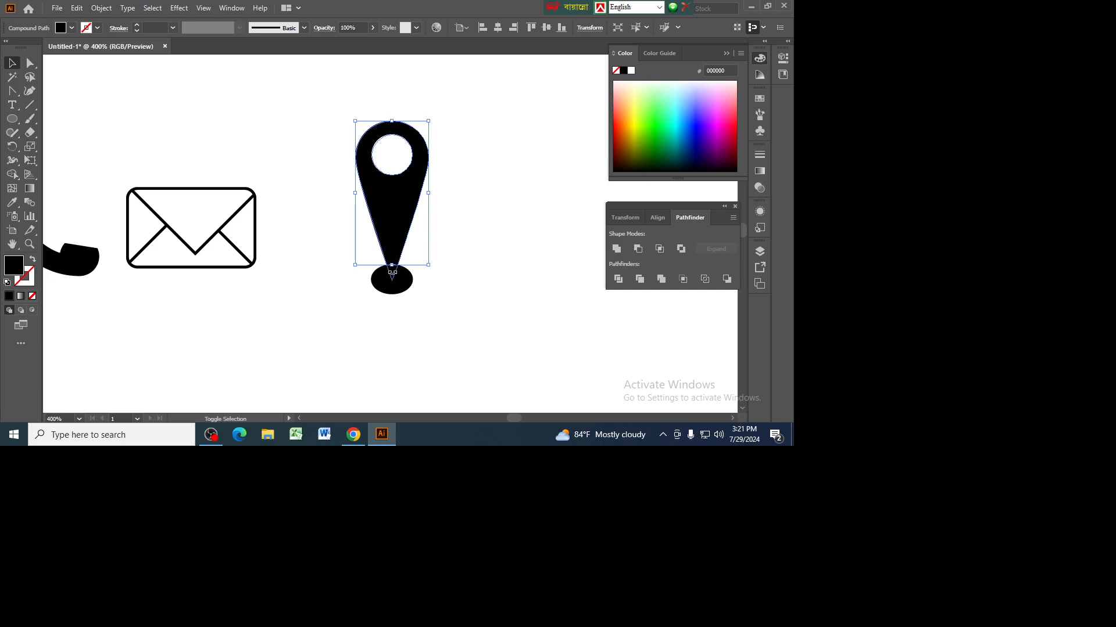
key(ctrl+plus)
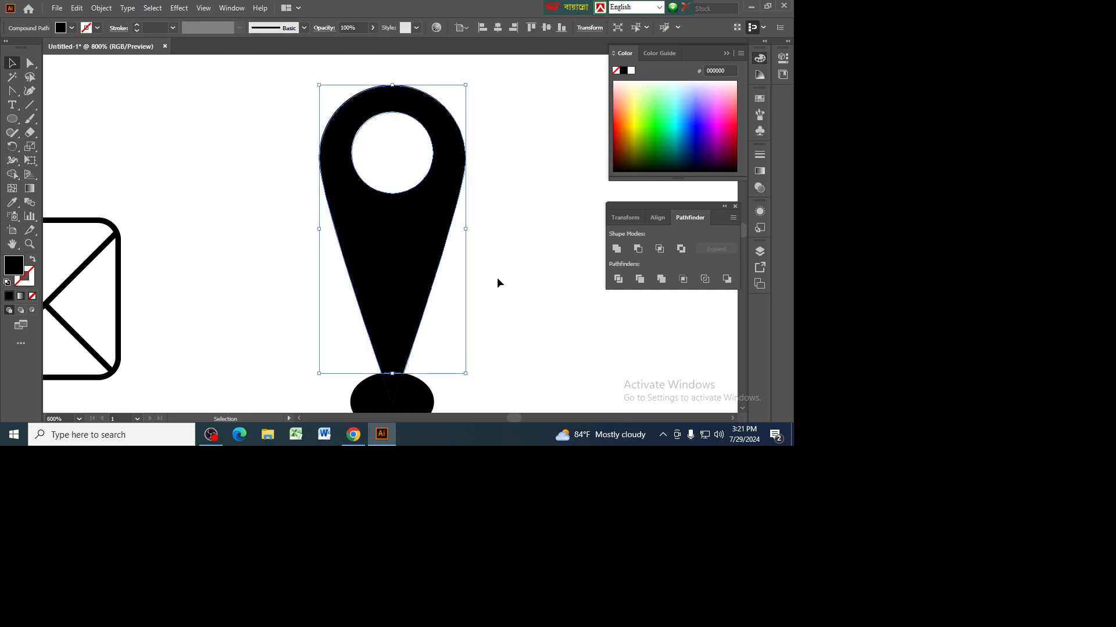
shift+click(393, 337)
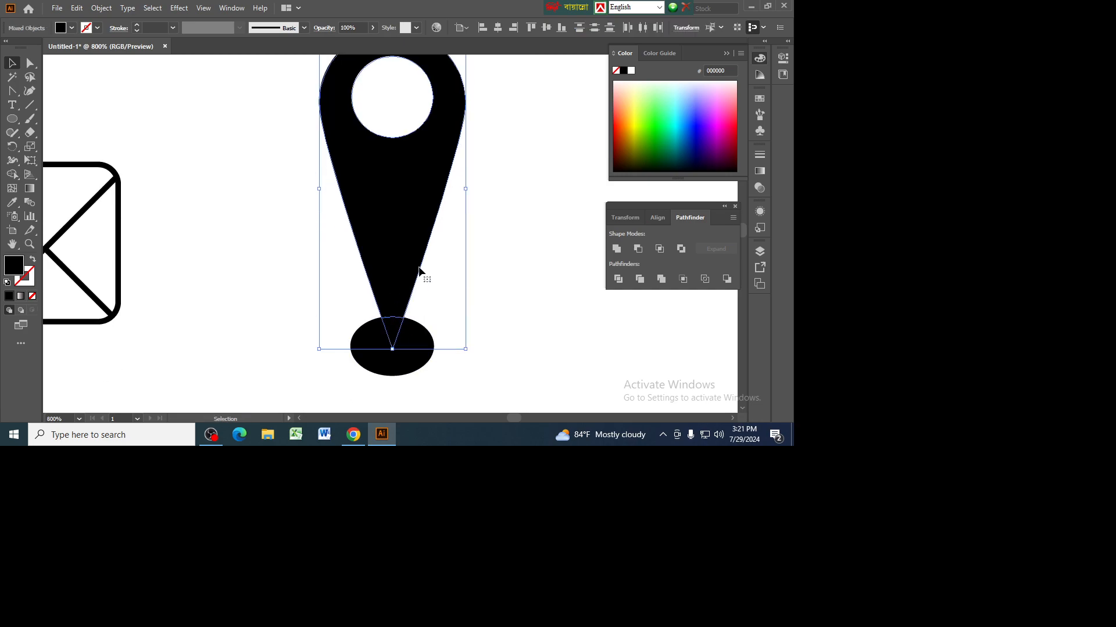
key(Up)
key(Up)
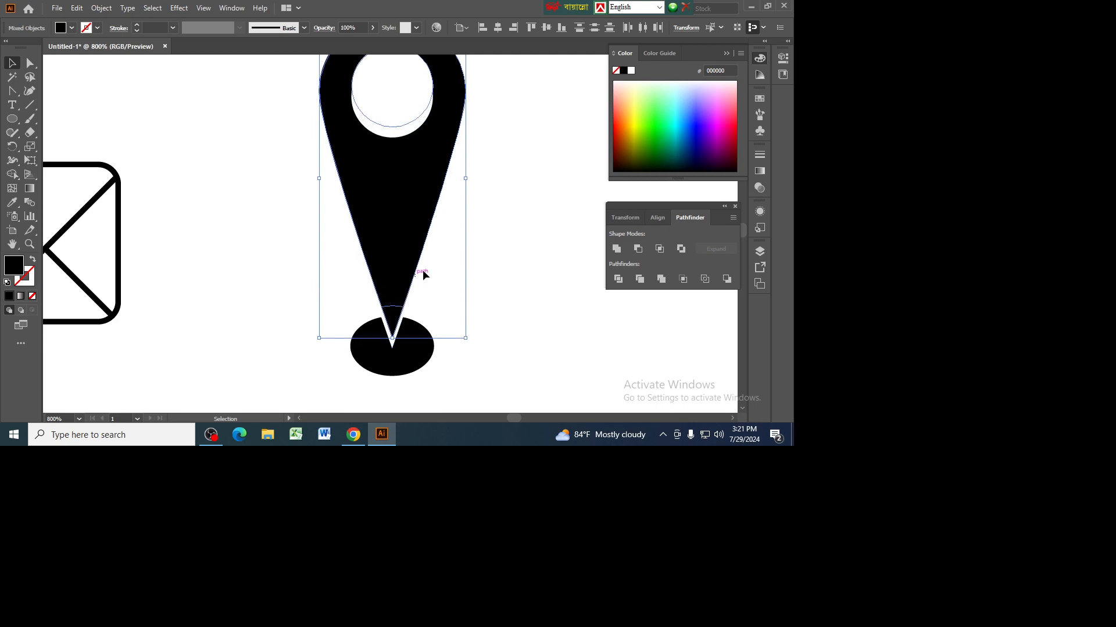
key(ctrl+g)
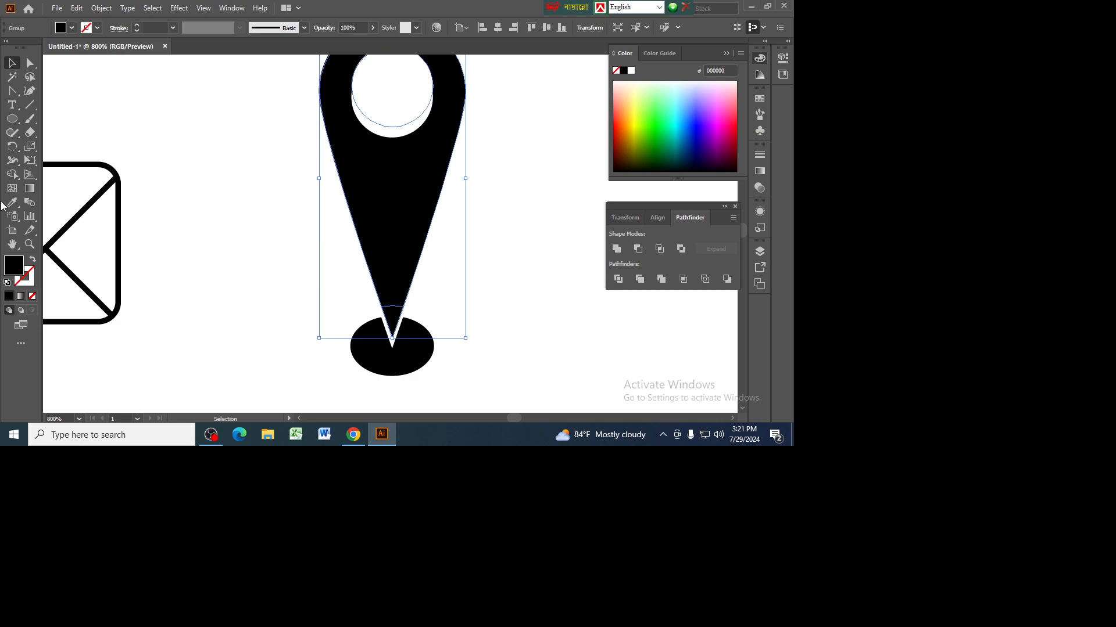
Step: Merge the pin's tip piece into the pin body with the Shape Builder tool
click(12, 174)
click(397, 315)
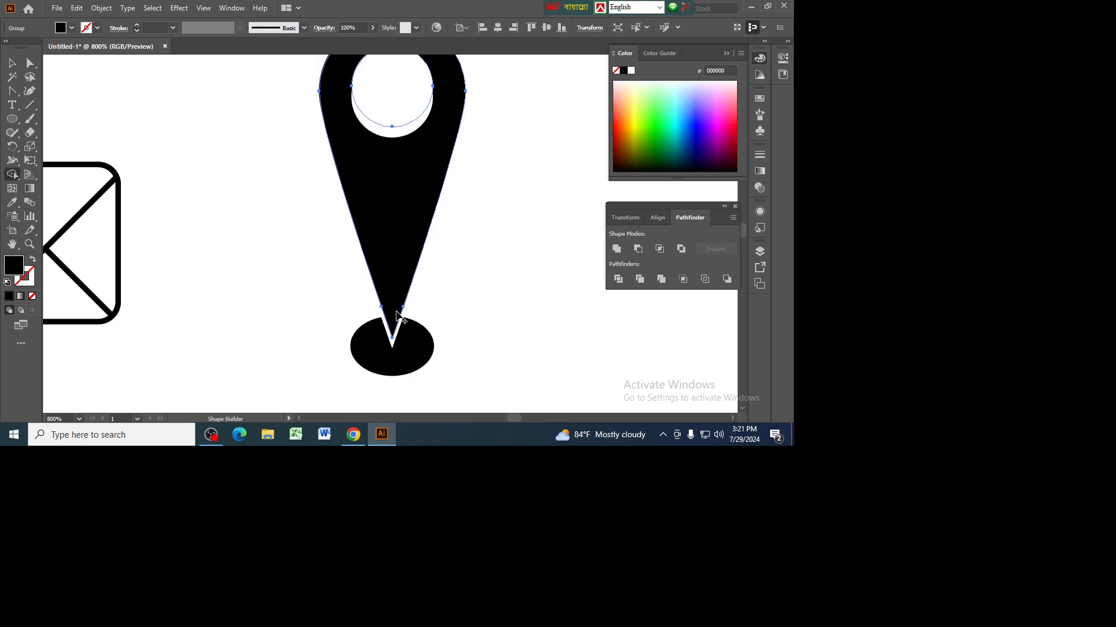
click(11, 63)
click(605, 344)
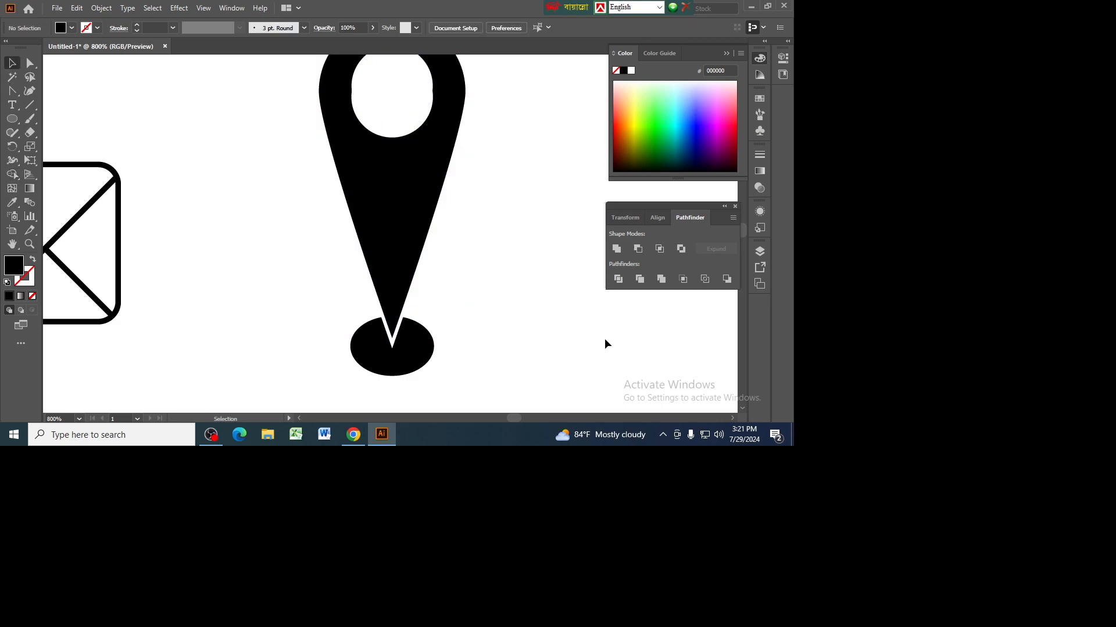
Step: Switch to Chrome and examine the location pin among the reference icons
click(354, 434)
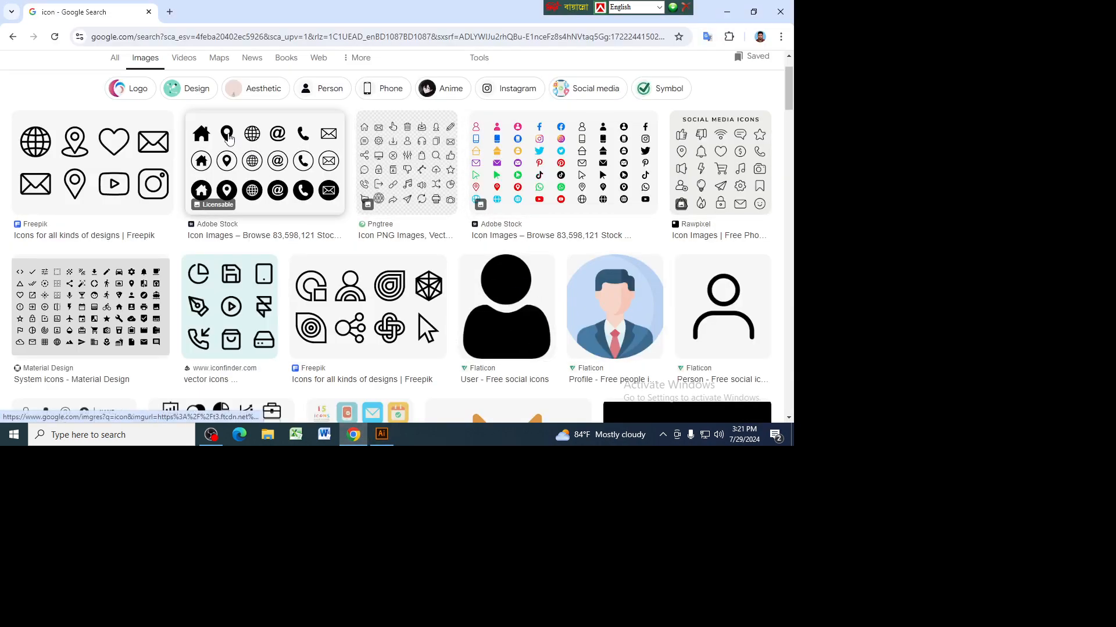
Step: Switch back to Illustrator and remove the duplicate white circle from the pin's hole so a single round hole is left
click(382, 435)
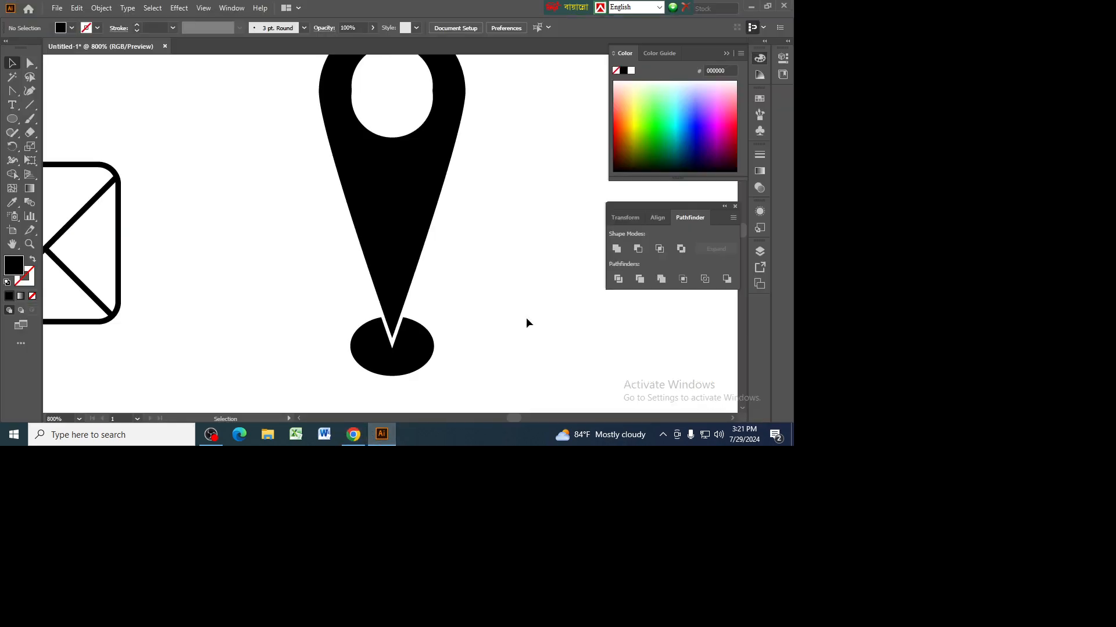
scroll(526, 317, up, 1)
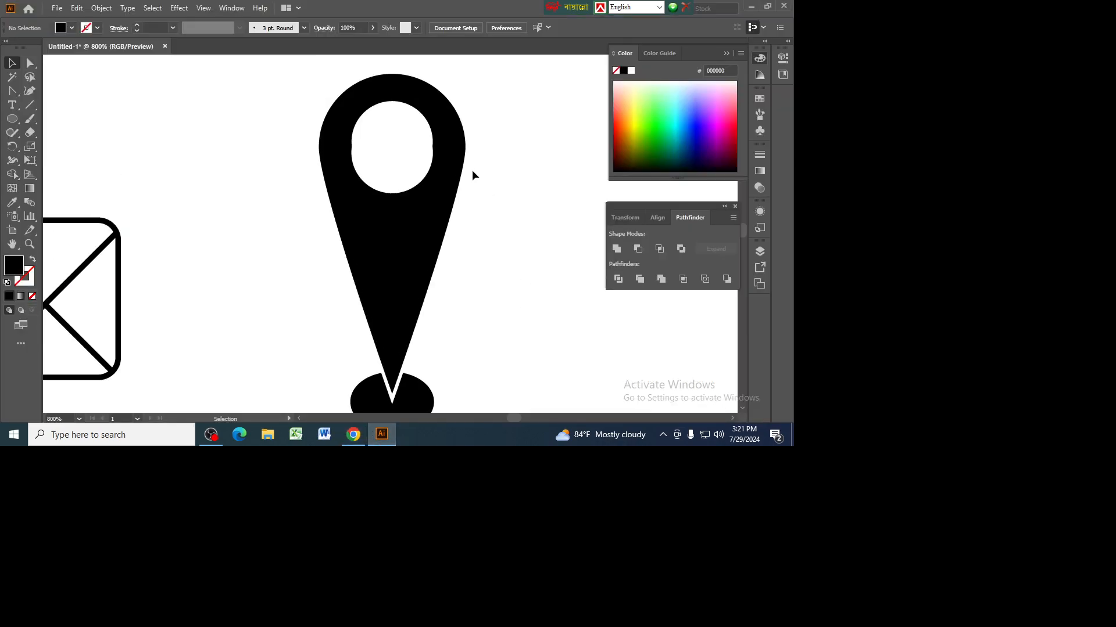
click(394, 141)
key(ctrl+shift+a)
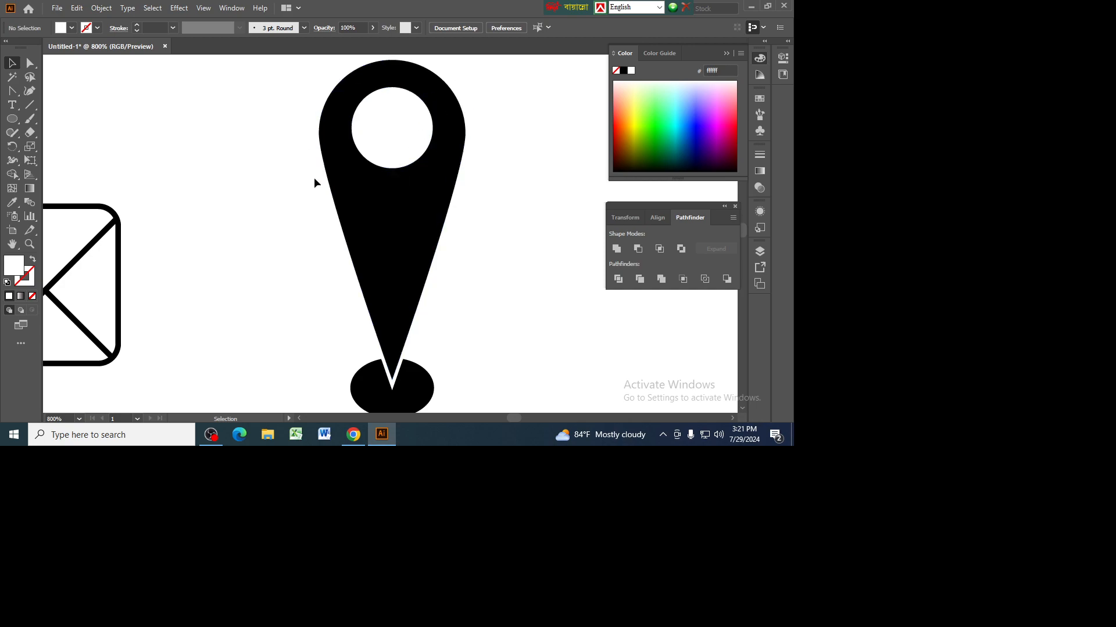
Step: Draw a circle on the empty canvas between the envelope and the pin, and fill it with black 000000
drag(12, 118, 68, 146)
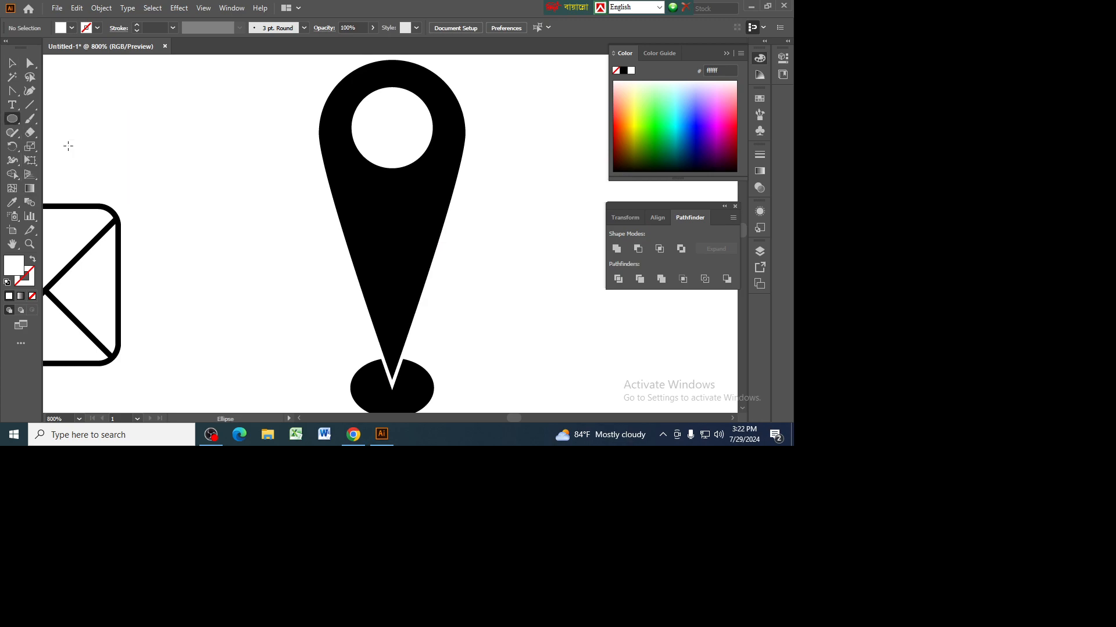
scroll(430, 325, down, 1)
mouse_move(199, 138)
mouse_down()
mouse_move(308, 250)
mouse_move(282, 219)
mouse_up()
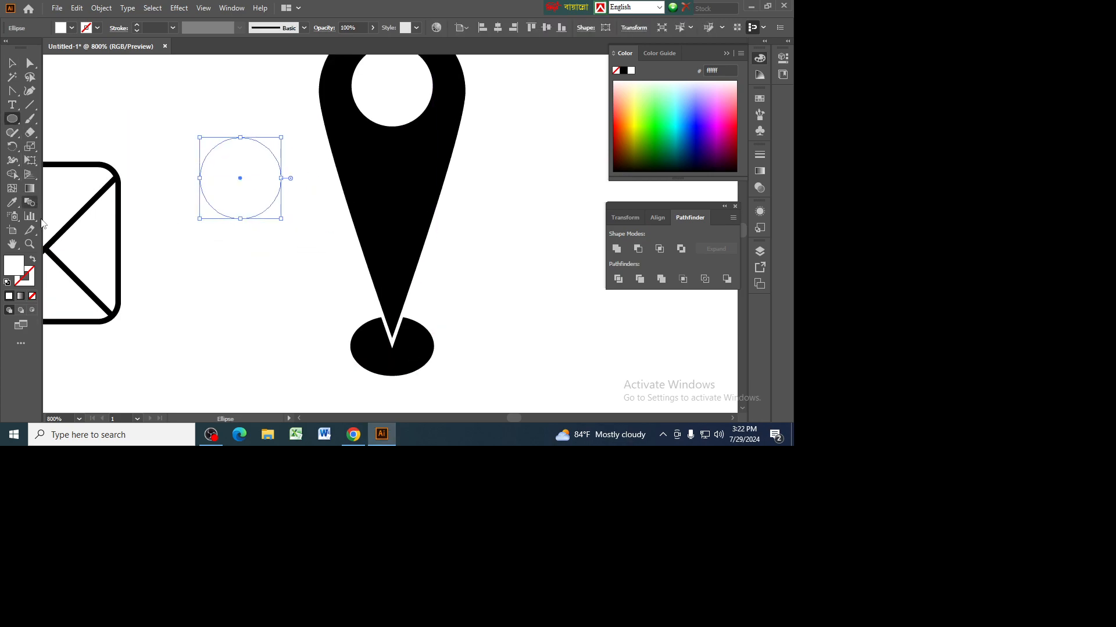
double_click(18, 264)
drag(604, 182, 631, 298)
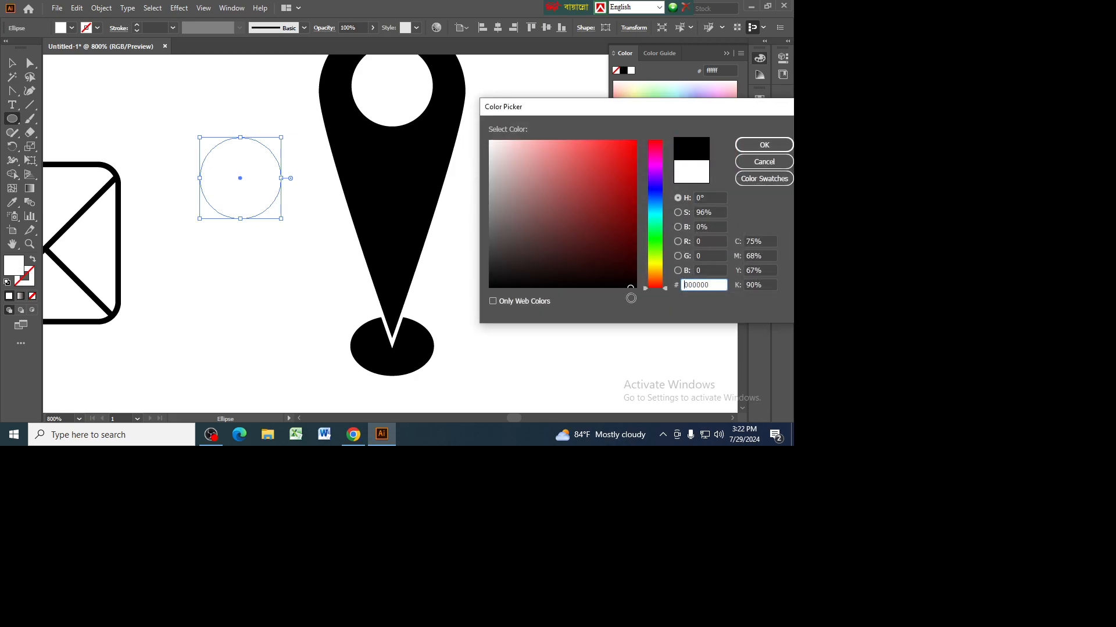
click(764, 144)
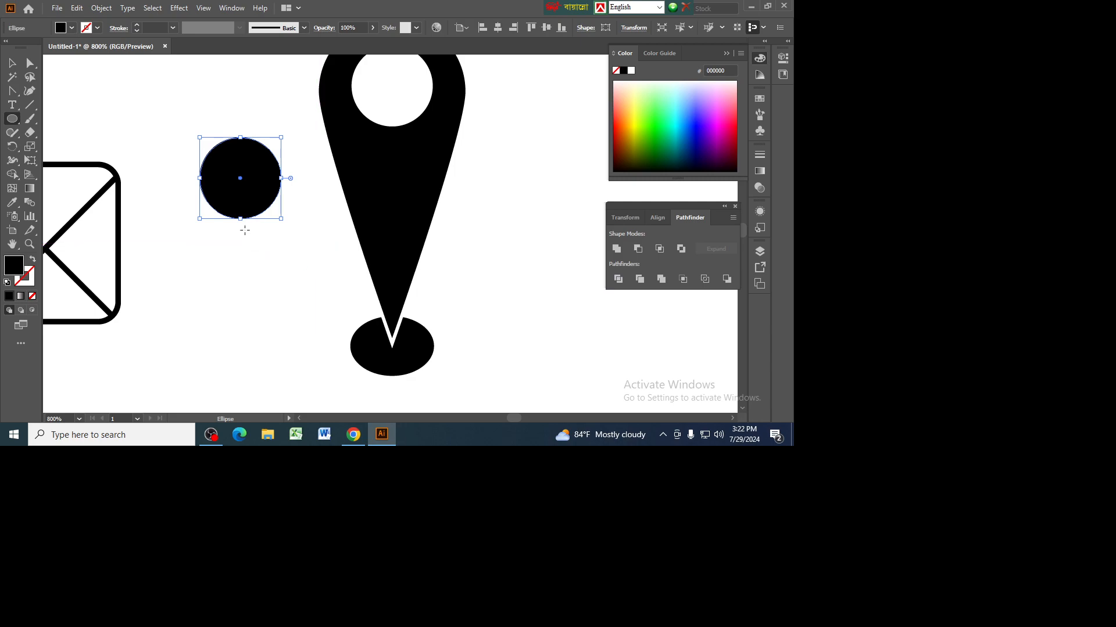
Step: Duplicate the black circle in place and move the copy to the empty area below and beyond the pin
key(ctrl)
key(v)
key(ctrl+c)
key(ctrl+f)
drag(259, 193, 573, 381)
Step: Convert the original circle's bottom anchor to a corner point and pull it down into a long pin tip
click(243, 191)
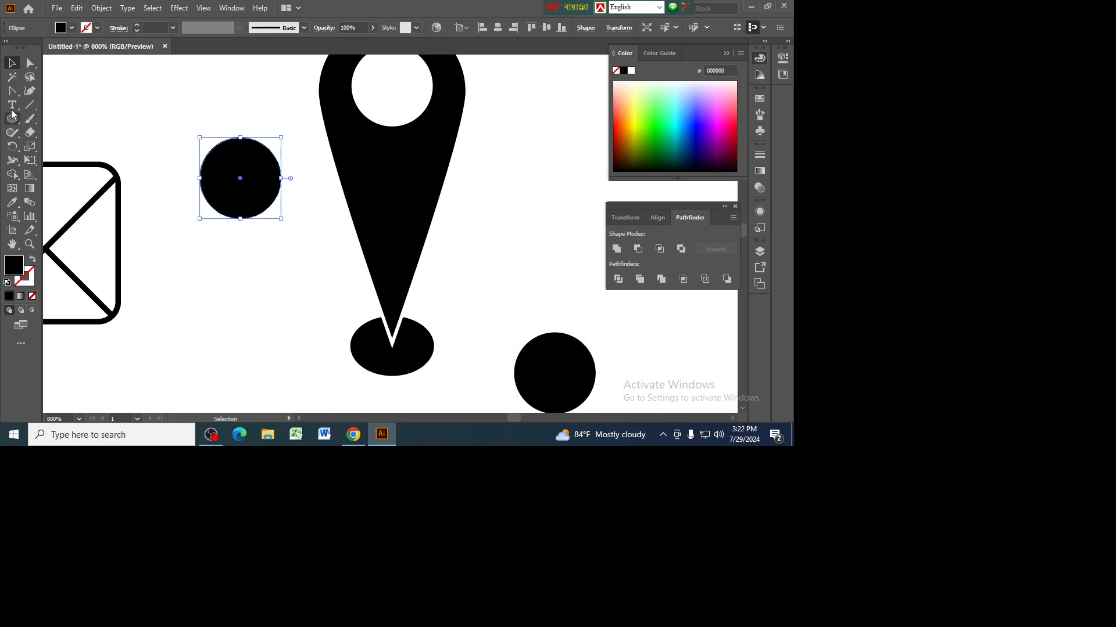
click(12, 91)
click(240, 218)
click(30, 64)
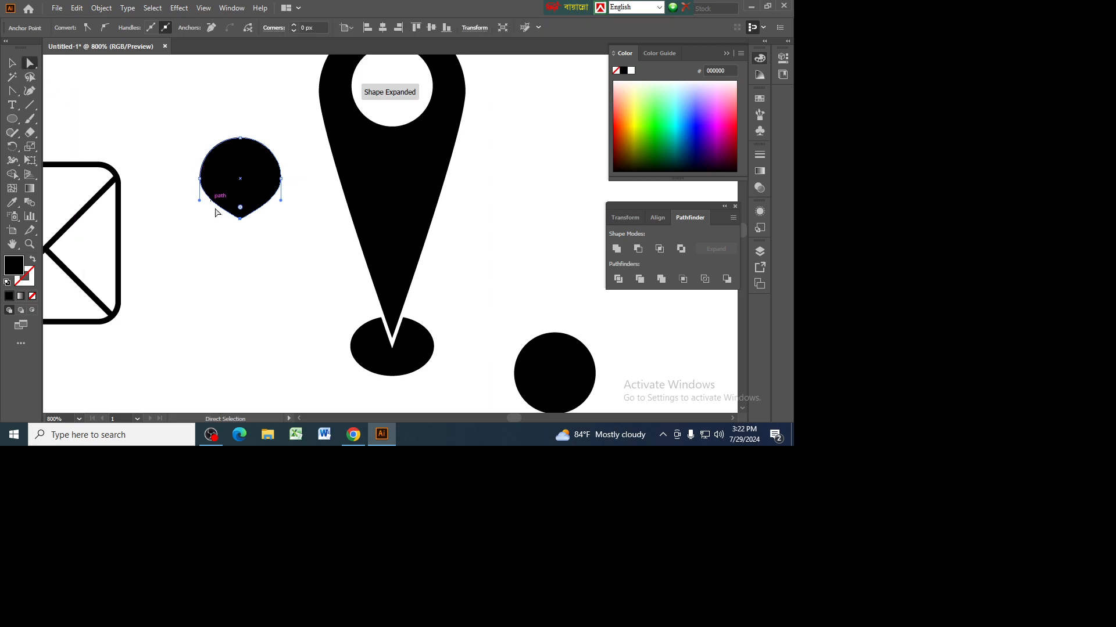
drag(239, 219, 238, 307)
drag(238, 327, 239, 326)
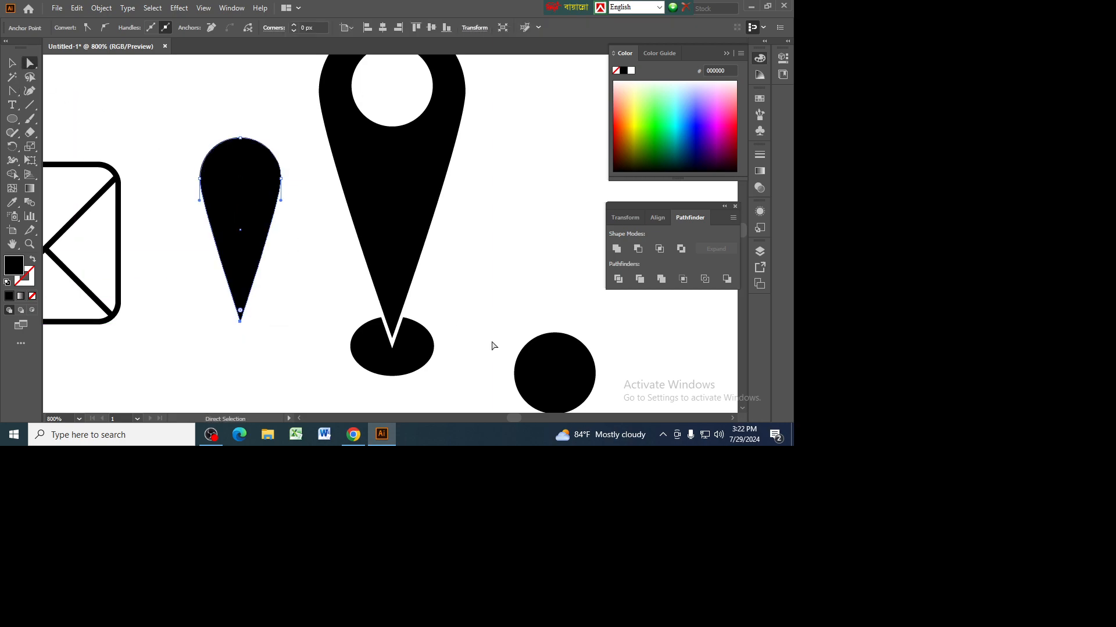
Step: Place the spare circle, scaled down, inside the new pin's head and fill it with white ffffff
click(538, 376)
click(12, 63)
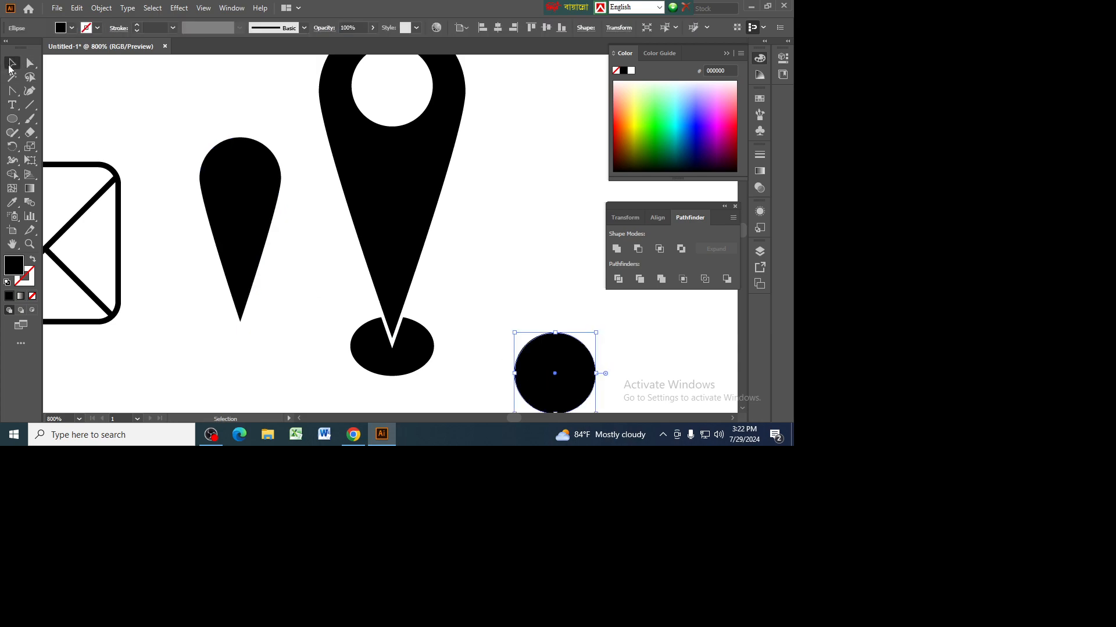
scroll(582, 399, down, 1)
drag(595, 401, 255, 168)
double_click(14, 265)
text(ffffff)
click(765, 145)
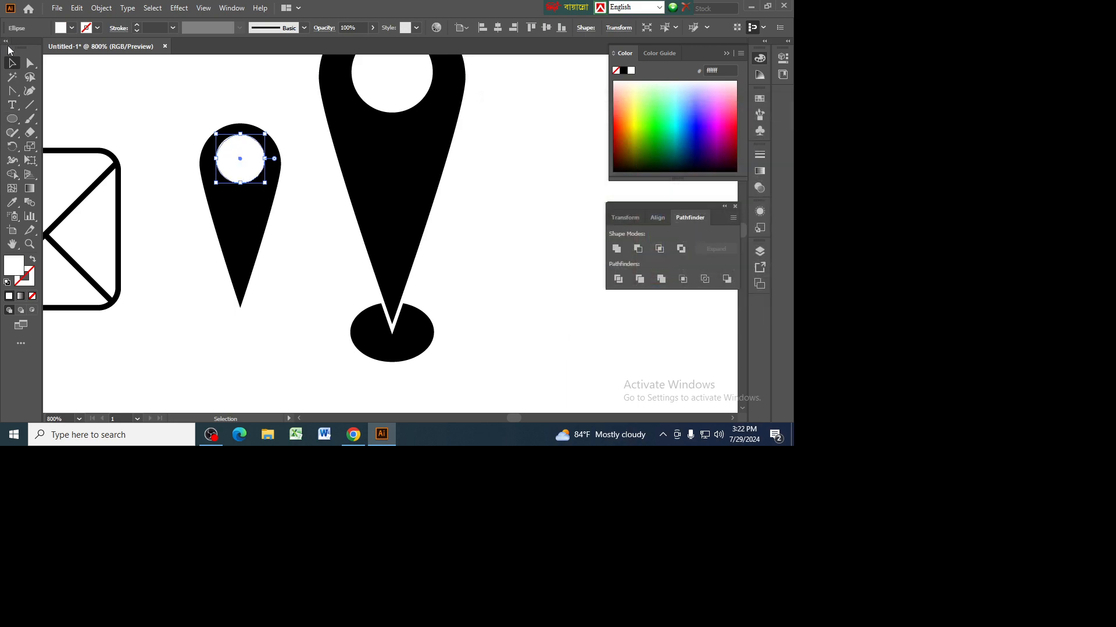
Step: Scale the pin with the ellipse base down to about the new pin's height and align their tops
drag(183, 111, 294, 338)
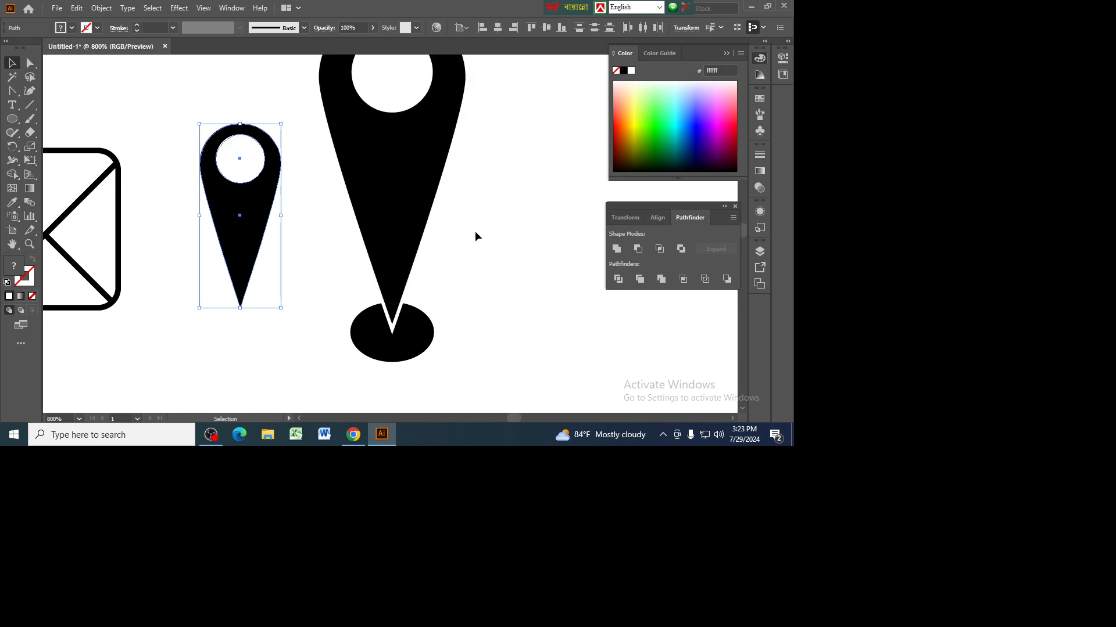
key(a)
key(ctrl+minus)
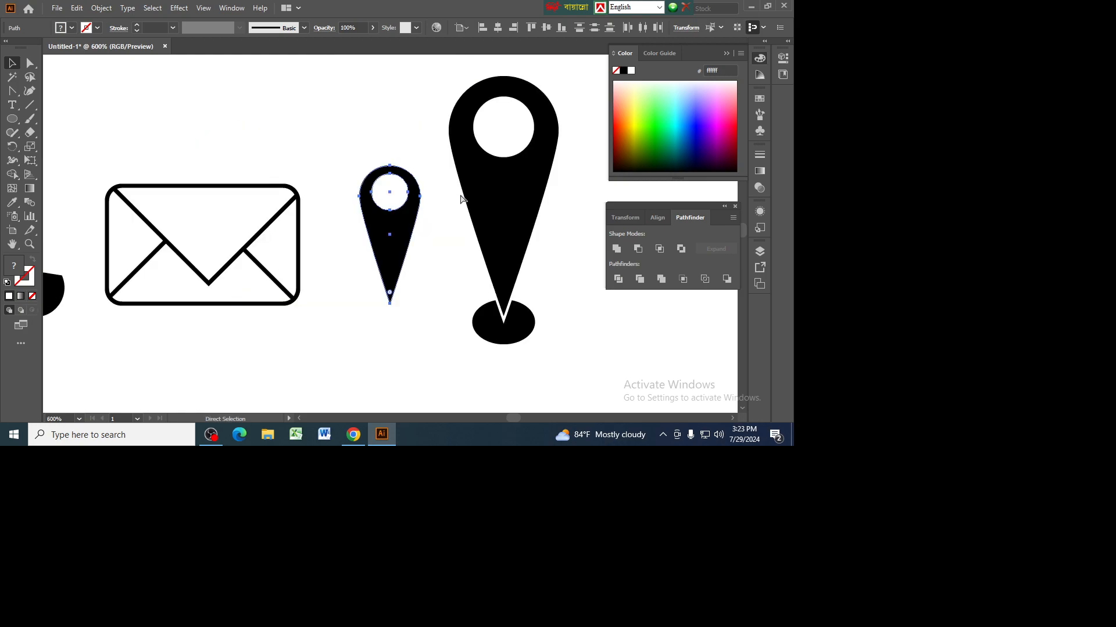
key(ctrl+minus)
key(v)
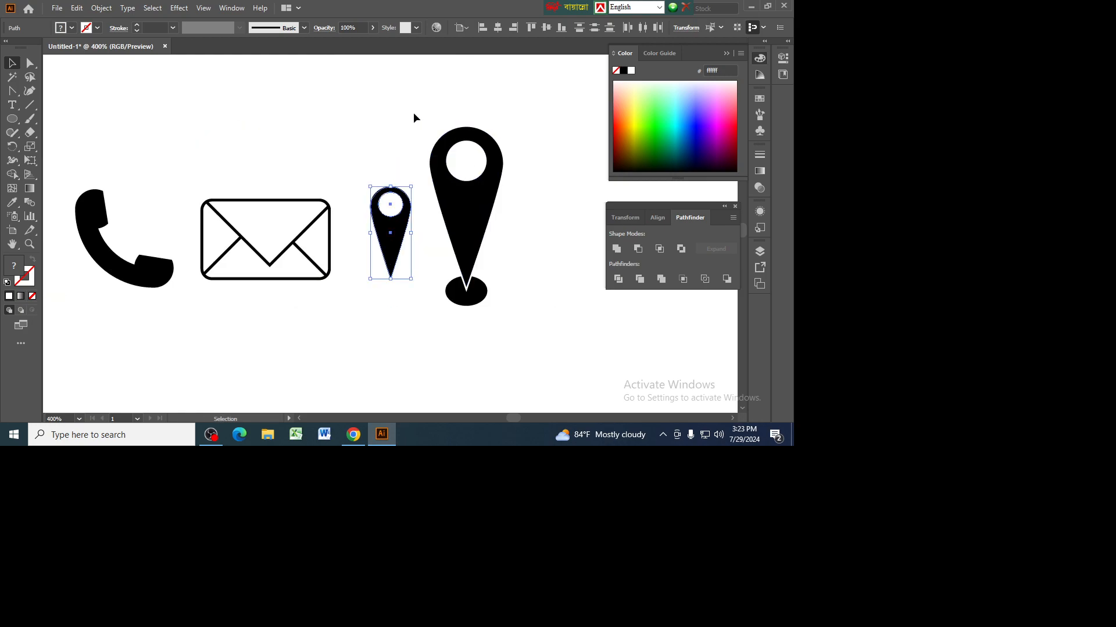
key(a)
drag(422, 111, 493, 332)
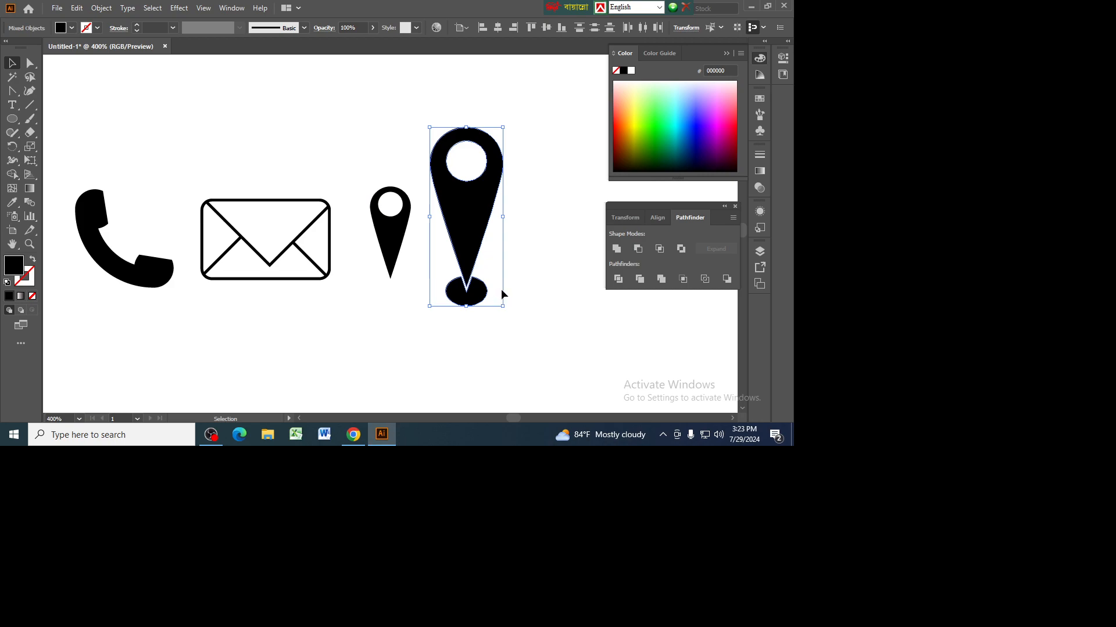
key(v)
drag(508, 308, 485, 260)
drag(469, 218, 469, 239)
click(538, 255)
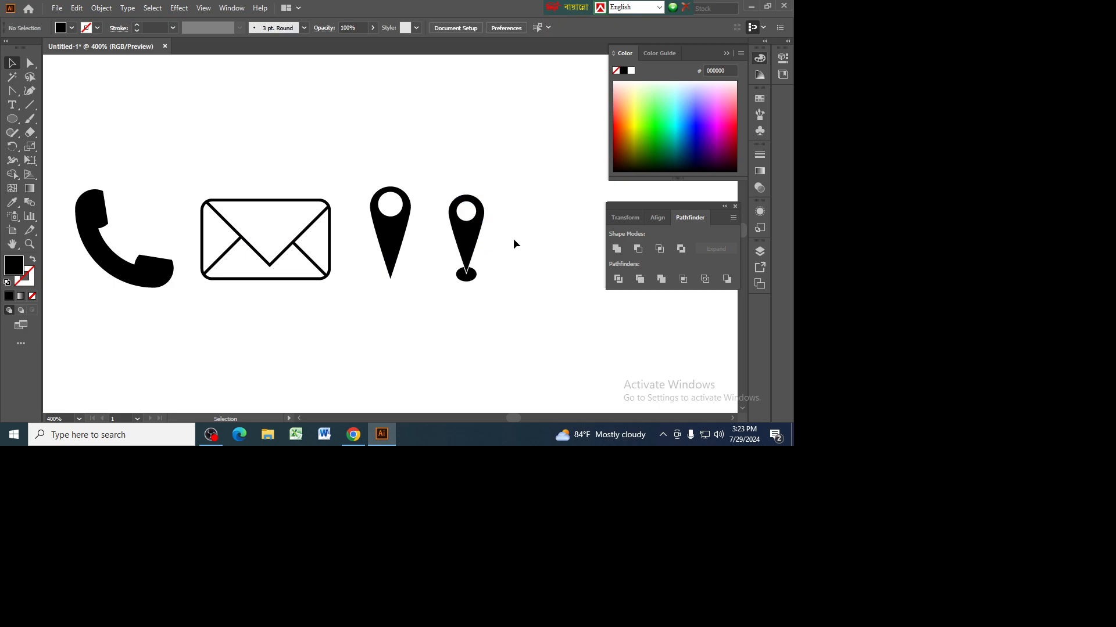
drag(472, 234, 474, 233)
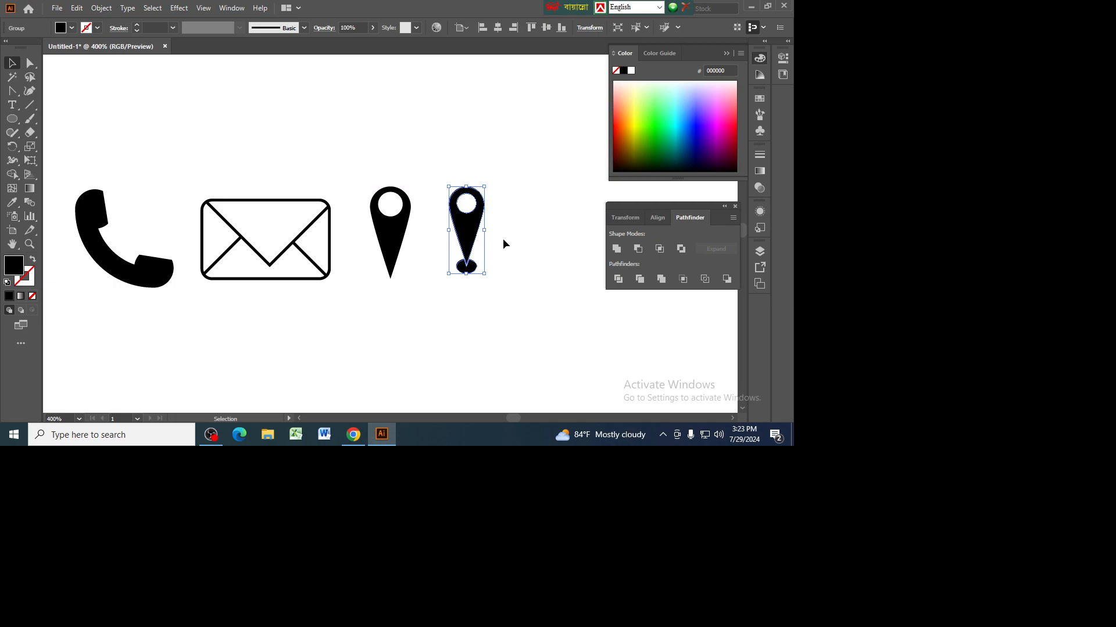
Step: Check the reference icons in Chrome, return to Illustrator and draw a black 23 × 23 px square beside the pins
drag(535, 306, 293, 317)
click(354, 437)
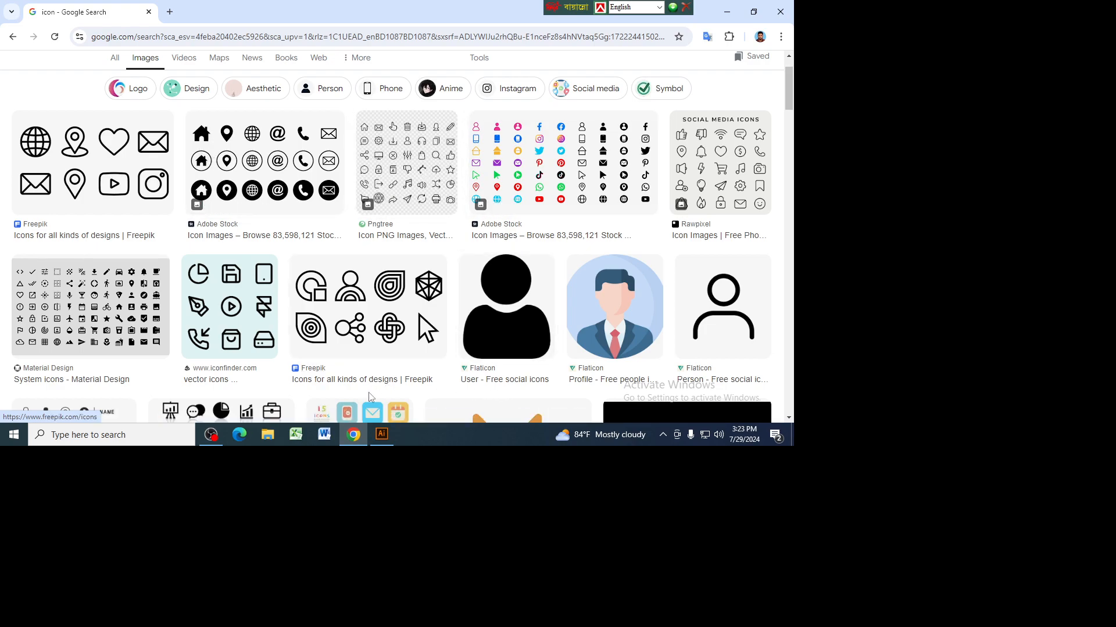
click(381, 434)
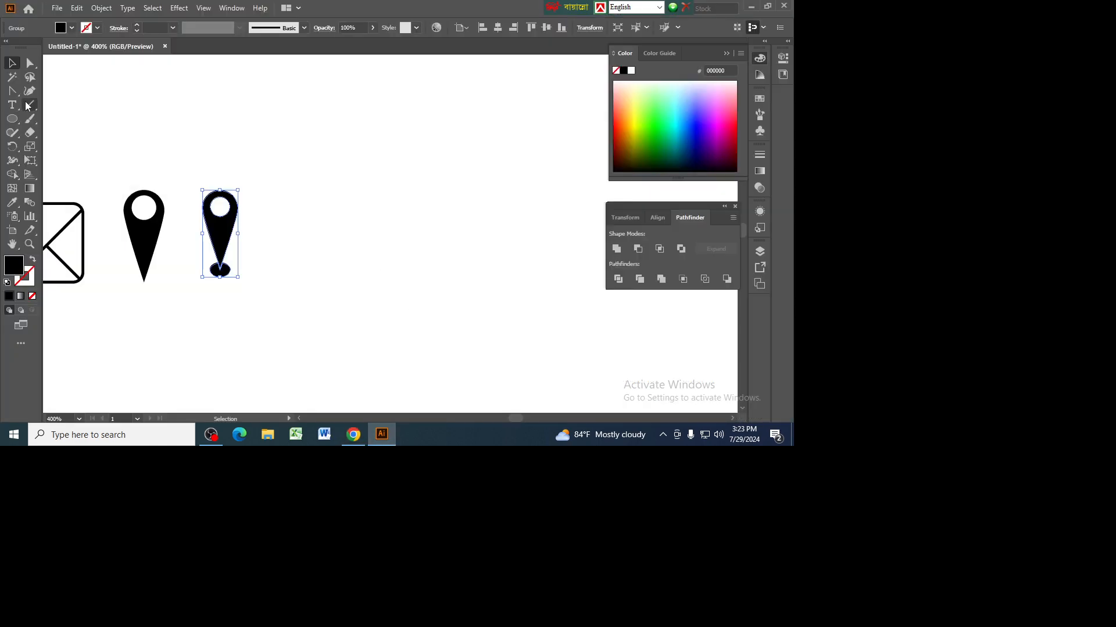
right_click(12, 119)
click(54, 124)
drag(338, 199, 387, 260)
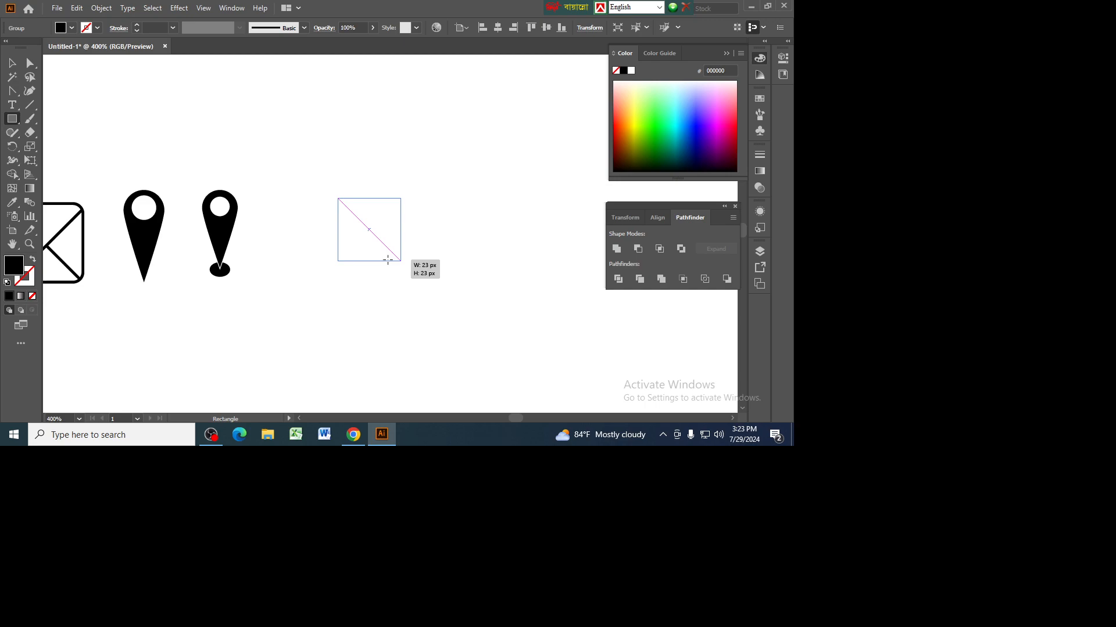
drag(388, 260, 388, 260)
Step: Duplicate the square above the original and delete the copy's upper-right anchor point to make a triangle
click(13, 62)
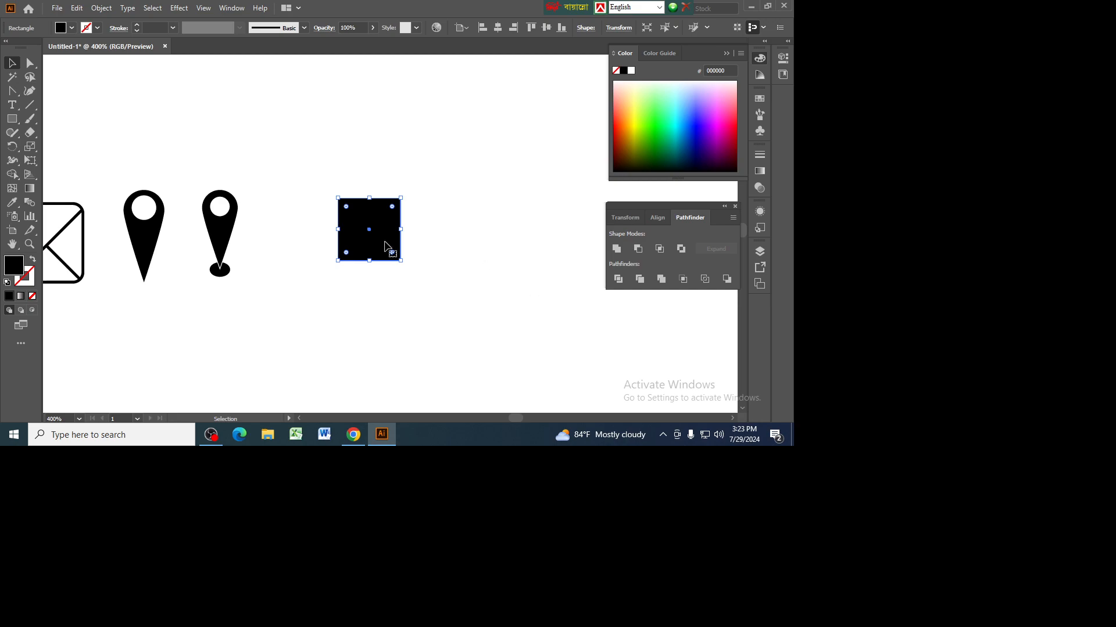
drag(378, 244, 418, 150)
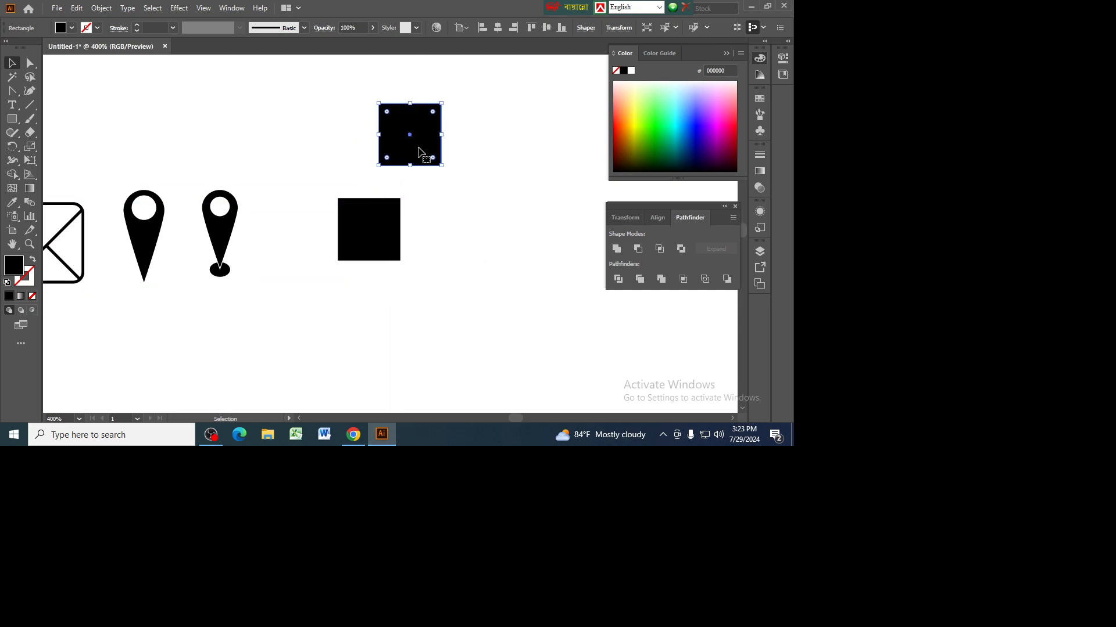
click(17, 94)
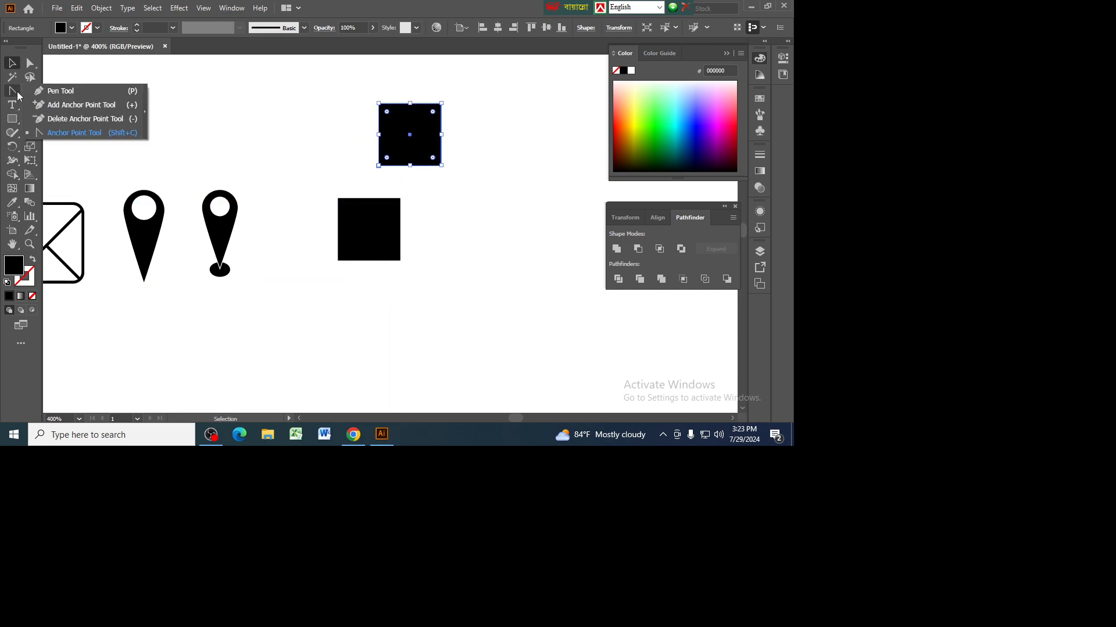
click(59, 118)
click(441, 103)
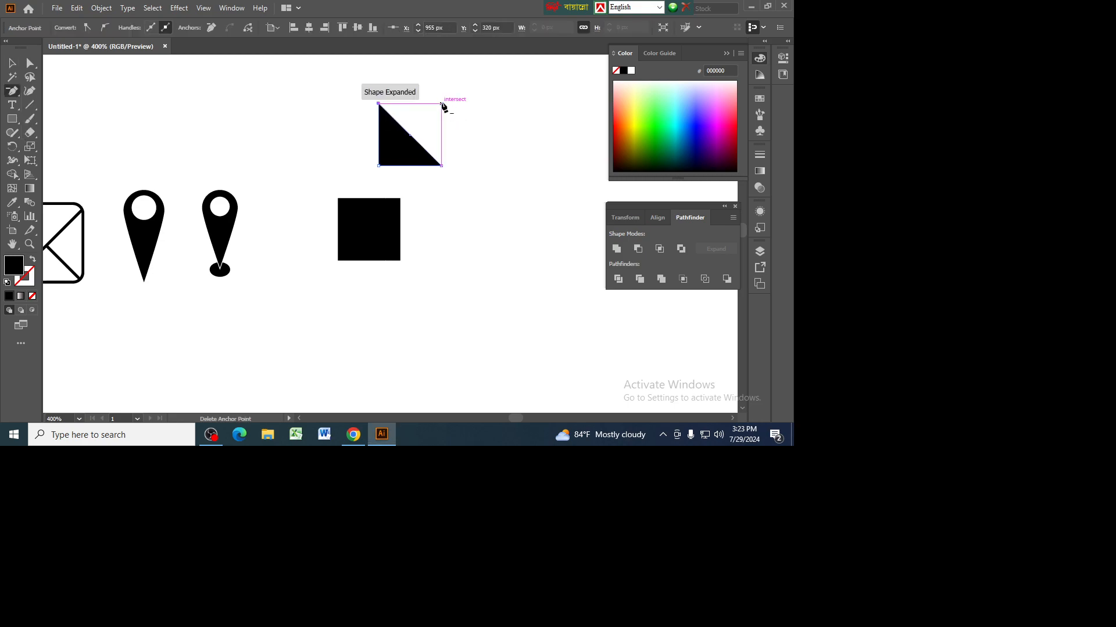
key(v)
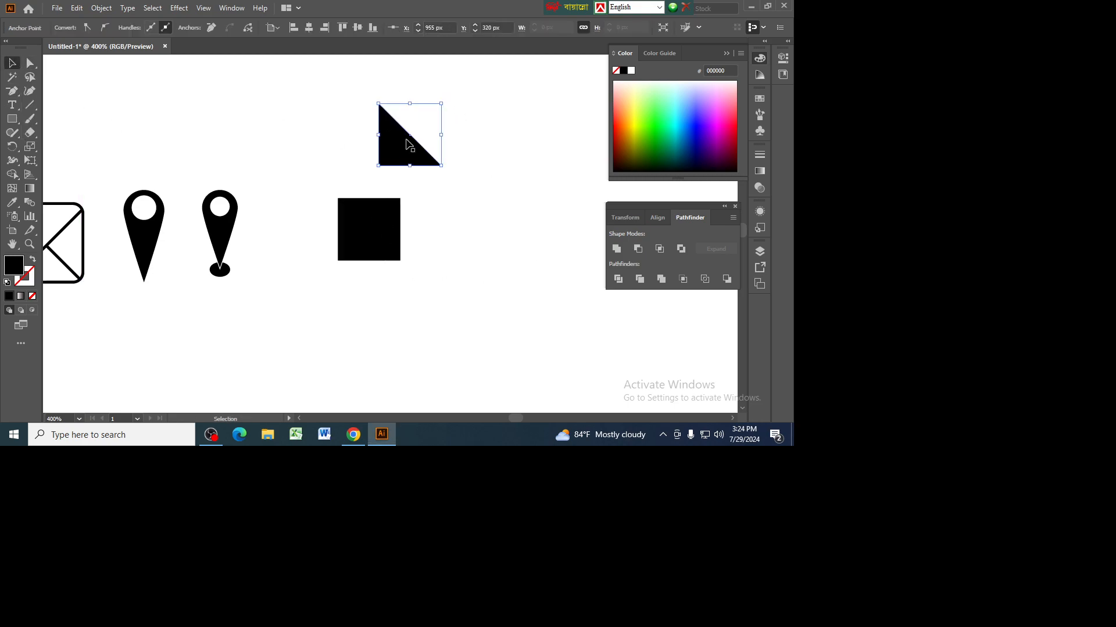
Step: Rotate the triangle so its apex points up and seat it centred on the square as a roof
drag(443, 192, 377, 186)
click(485, 238)
click(372, 231)
drag(369, 260, 369, 247)
click(456, 235)
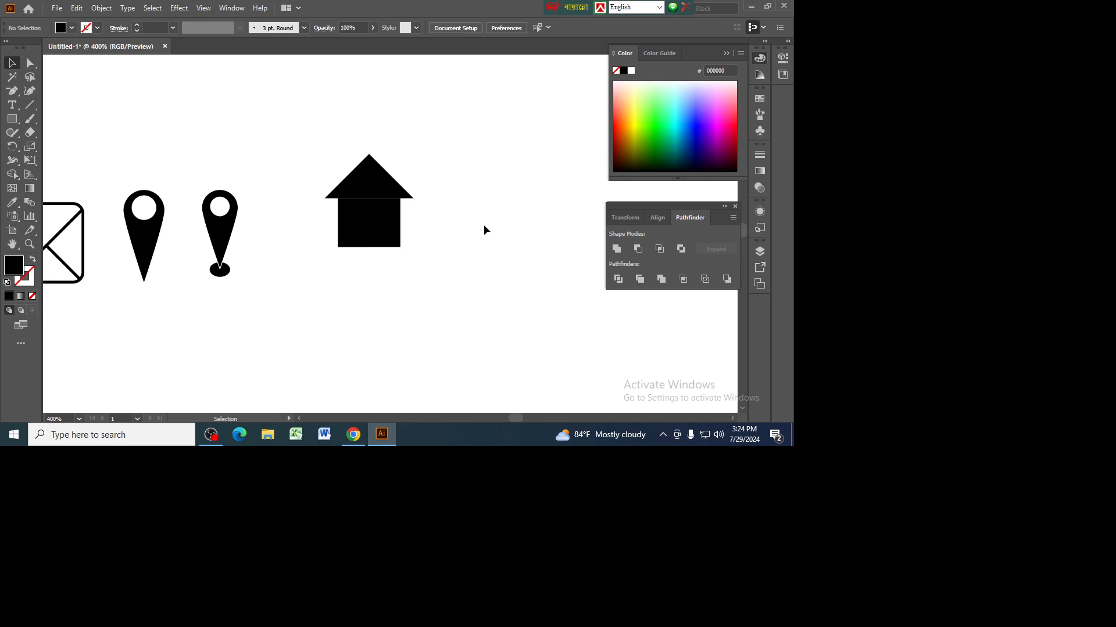
click(373, 180)
key(Delete)
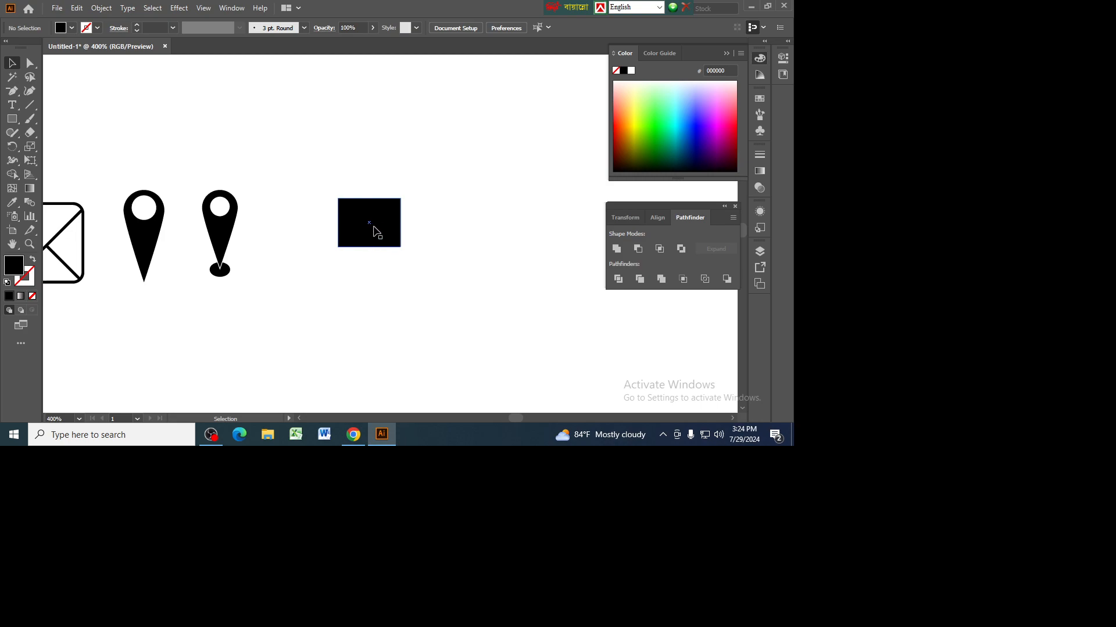
key(ctrl+z)
key(v)
Step: Shorten the house body slightly from its bottom edge and switch to Chrome to check the house icon reference
click(376, 248)
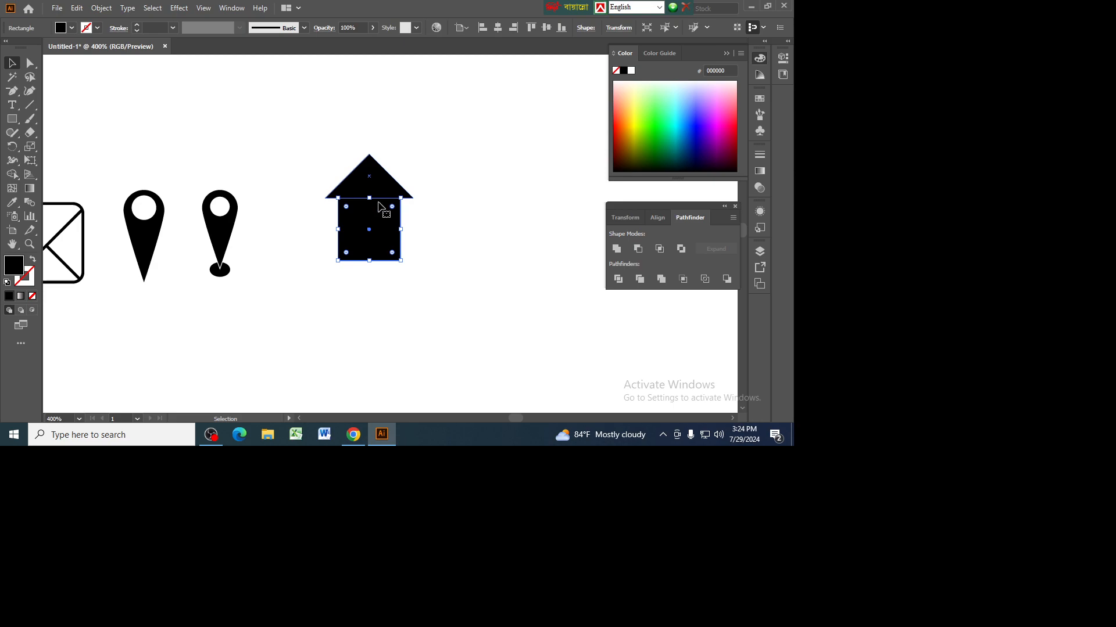
drag(372, 262, 371, 258)
click(353, 434)
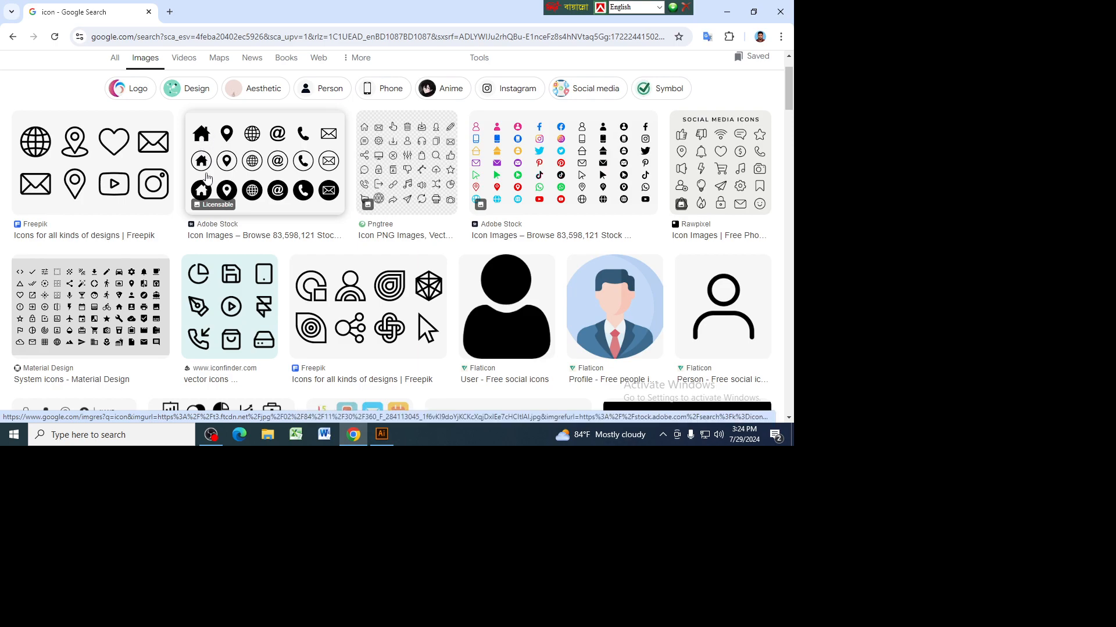
Step: Return to Illustrator and draw a narrow black upright rectangle on the roof's right slope as a chimney
click(381, 434)
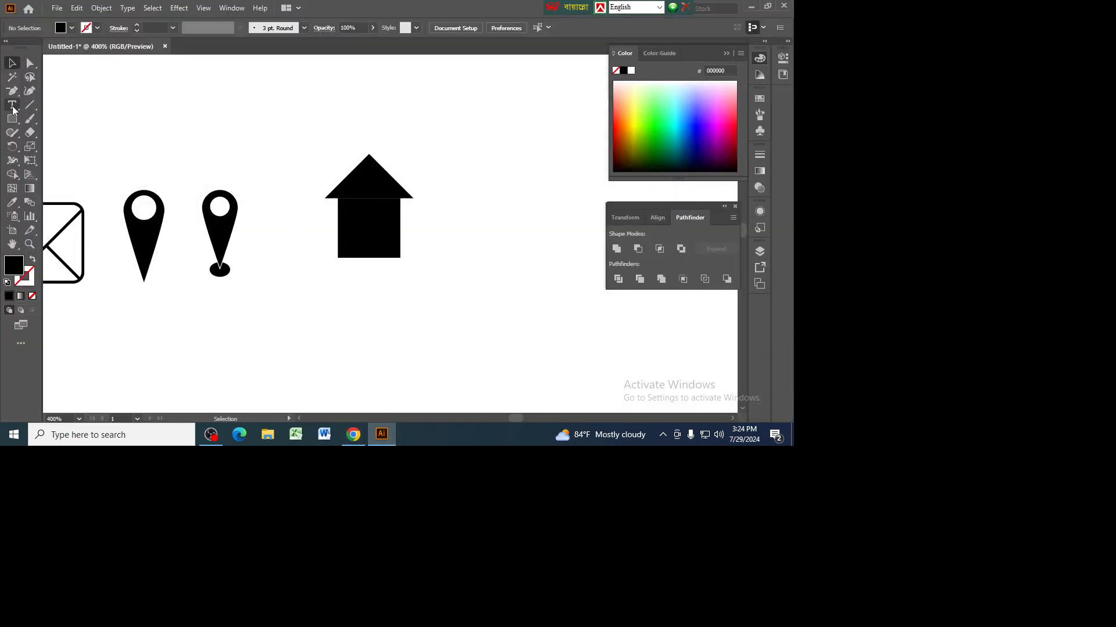
drag(7, 121, 50, 122)
drag(213, 106, 398, 188)
click(13, 62)
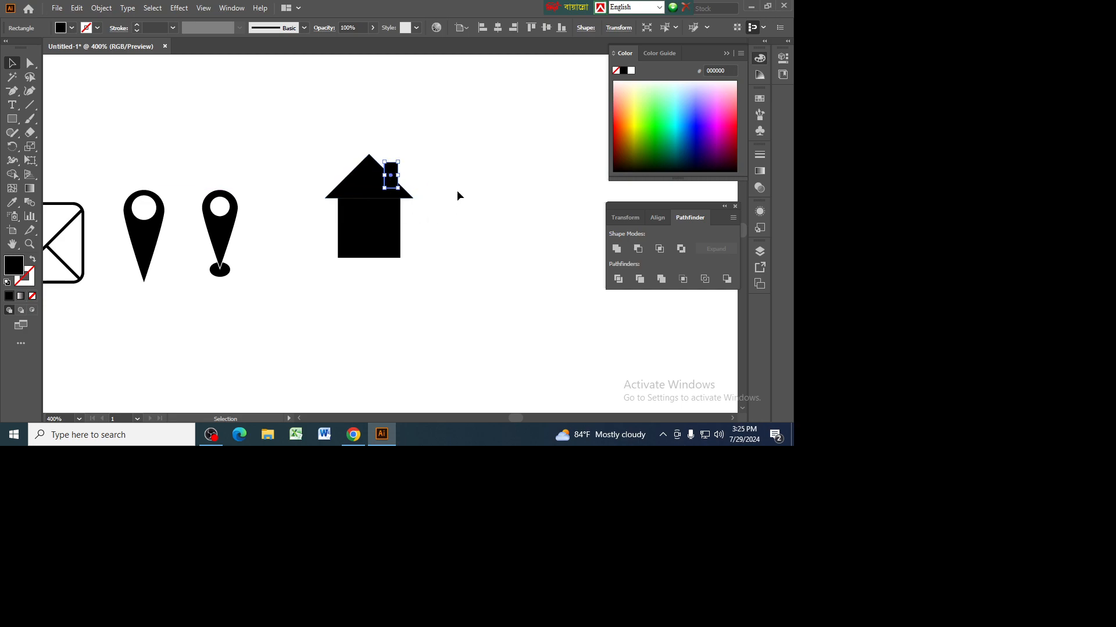
Step: Nudge the chimney into its final position on the roof's right slope
key(Right)
key(Right)
key(Down)
key(Down)
key(Up)
key(Up)
key(Left)
key(Left)
key(Right)
click(455, 196)
Step: Copy the chimney to the lower part of the house body and enlarge the copy into a door shape
click(399, 178)
key(ctrl+plus)
drag(392, 244, 372, 375)
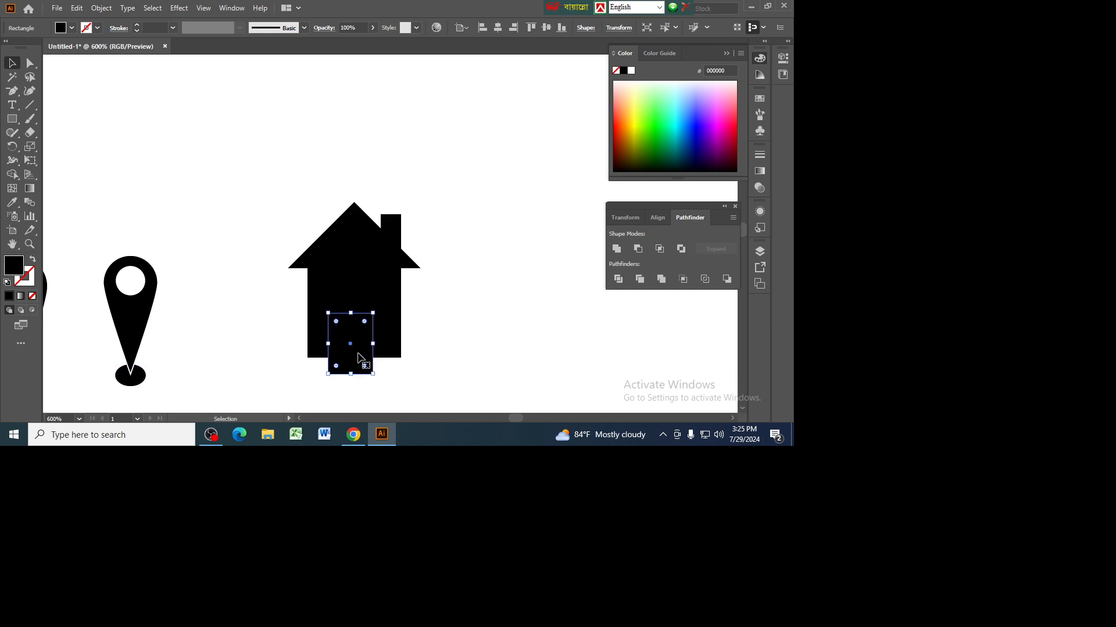
Step: Align the door rectangle and the house body by their horizontal centres
click(383, 334)
shift+click(356, 369)
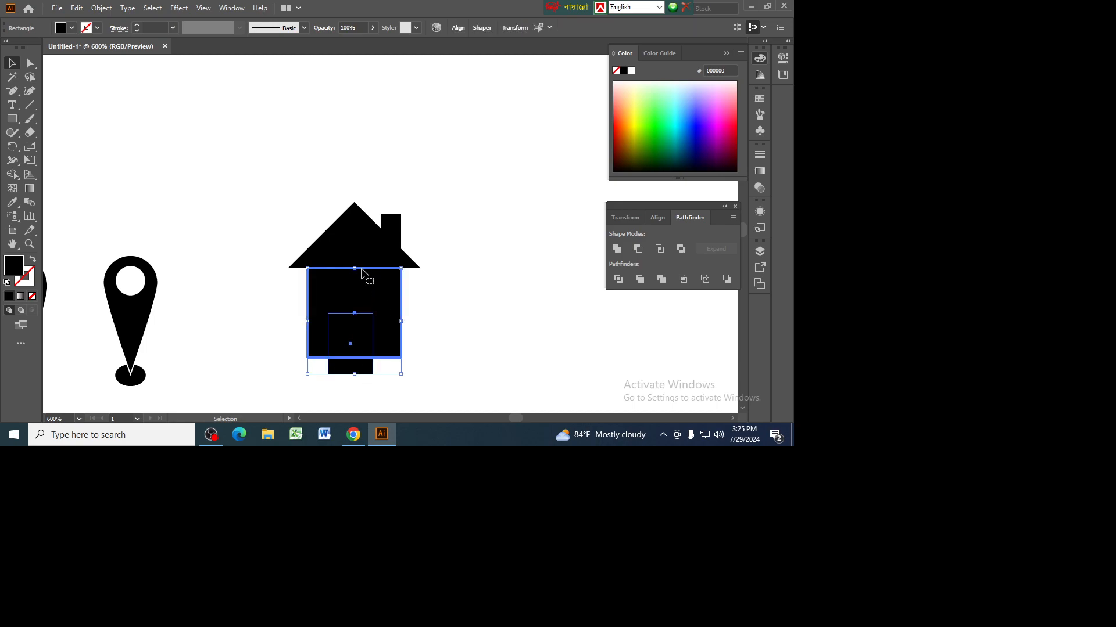
click(458, 28)
click(361, 60)
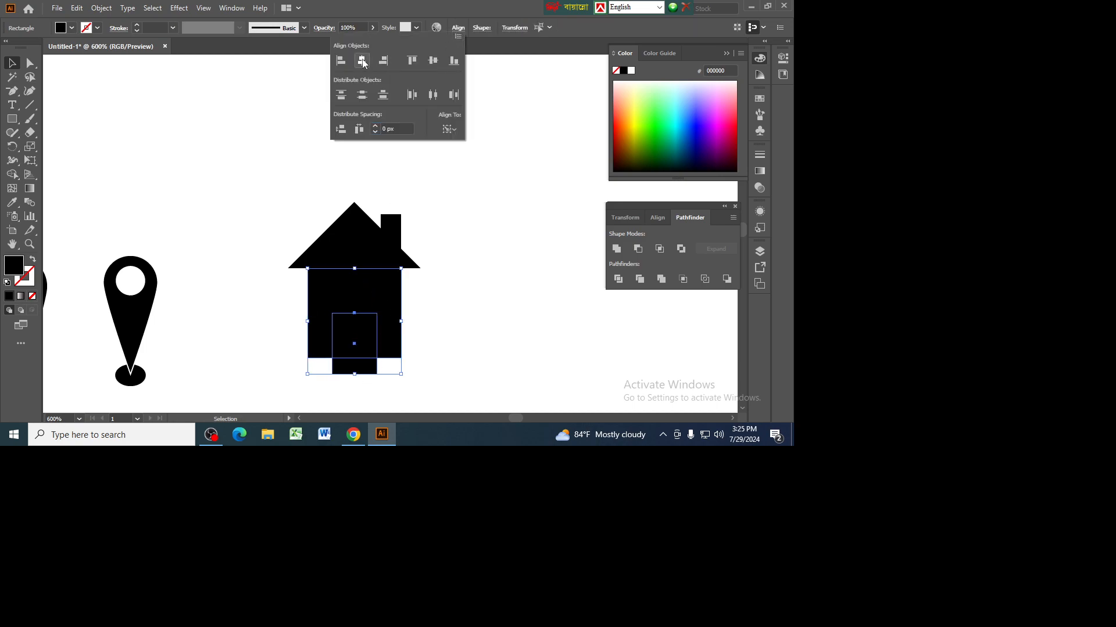
Step: Shrink the door rectangle slightly about its centre and round its corners fully
click(378, 357)
click(491, 389)
click(342, 364)
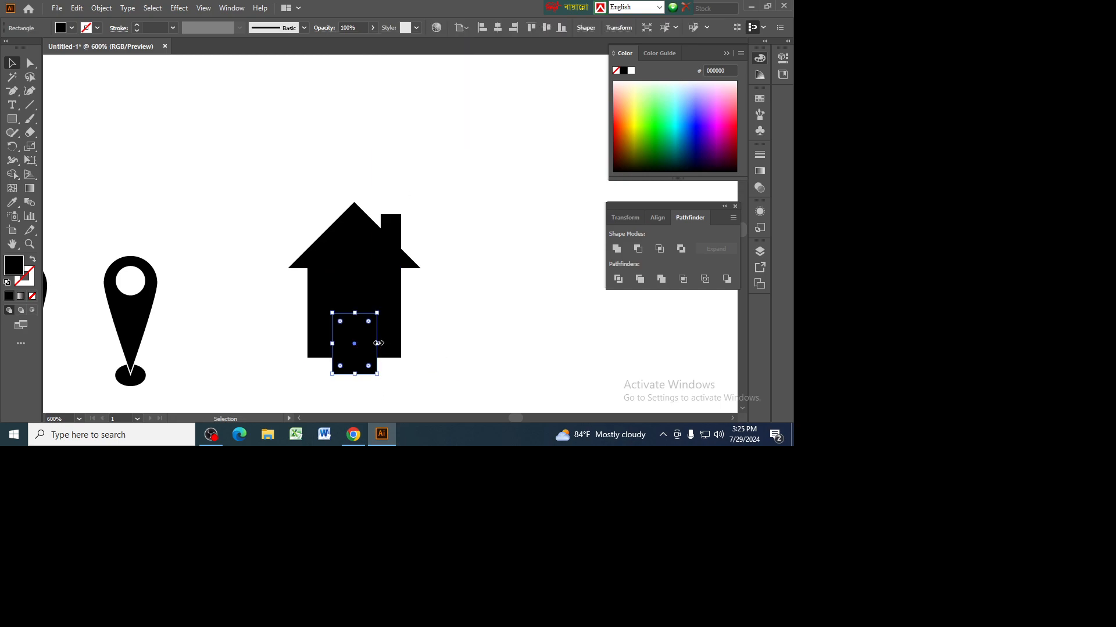
drag(377, 375, 373, 368)
key(a)
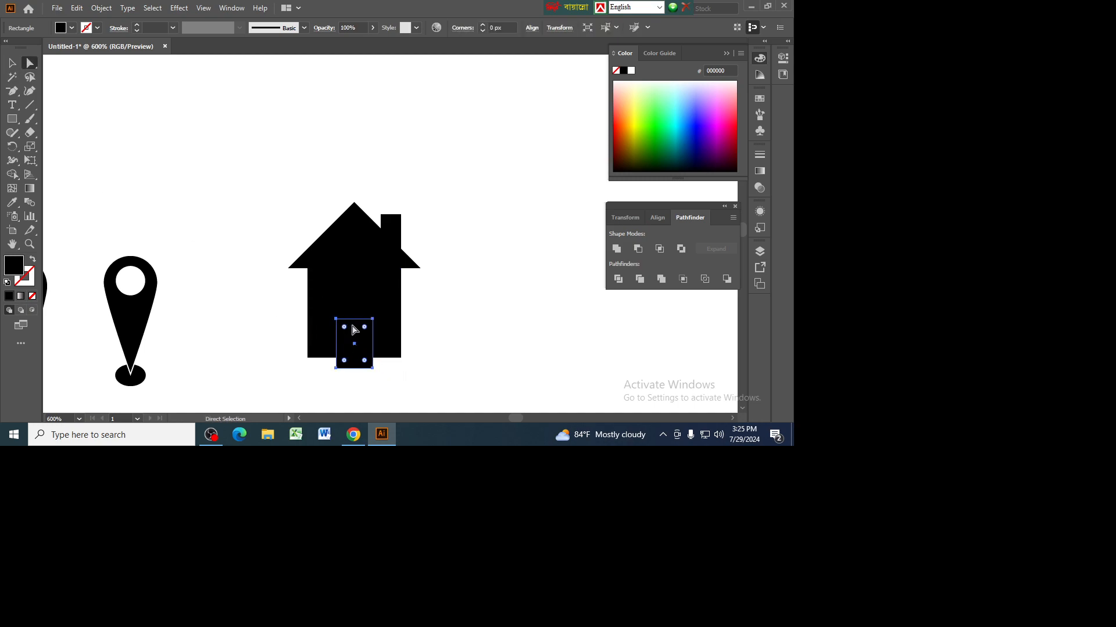
drag(364, 327, 360, 340)
click(480, 362)
Step: Use Shape Builder to cut the door out of the house body and merge the roof, chimney and body into one shape
scroll(469, 344, down, 2)
drag(249, 136, 477, 370)
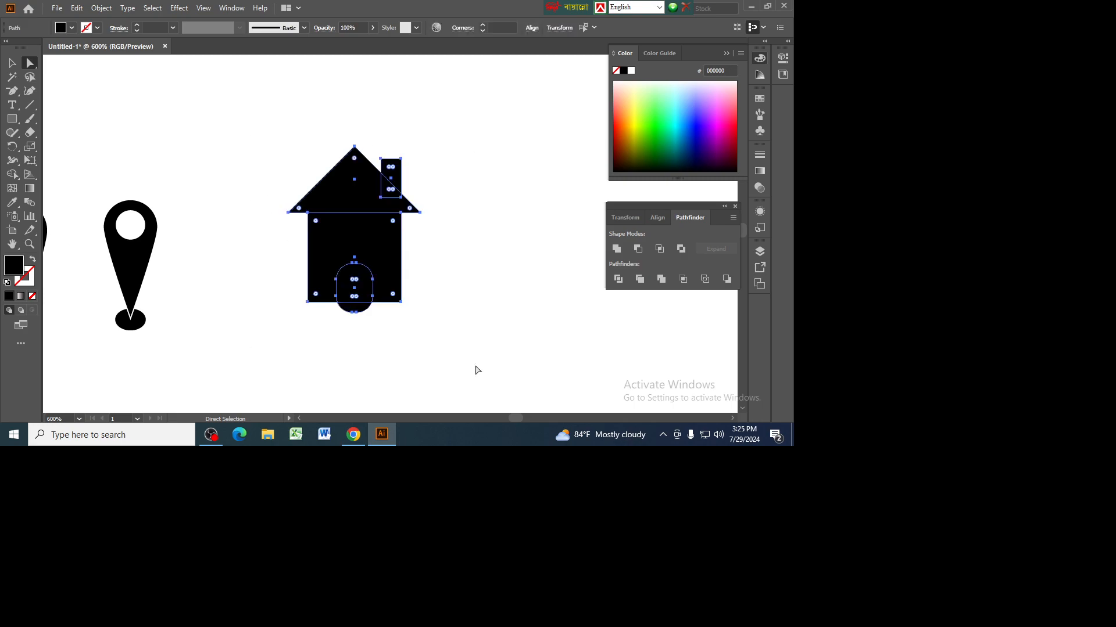
click(11, 173)
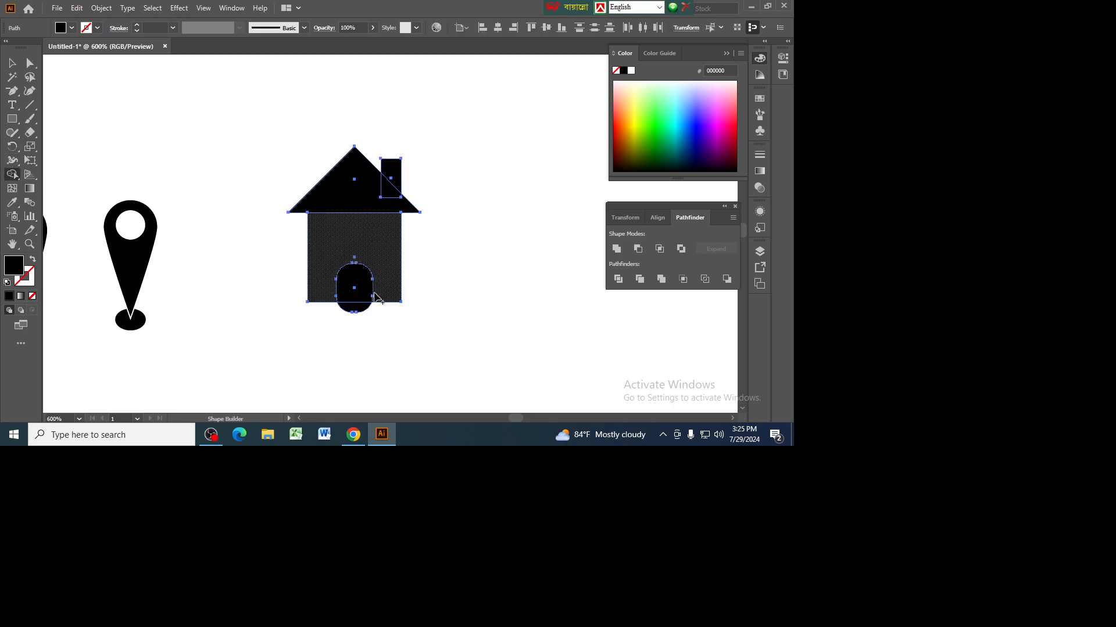
alt+drag(352, 281, 368, 331)
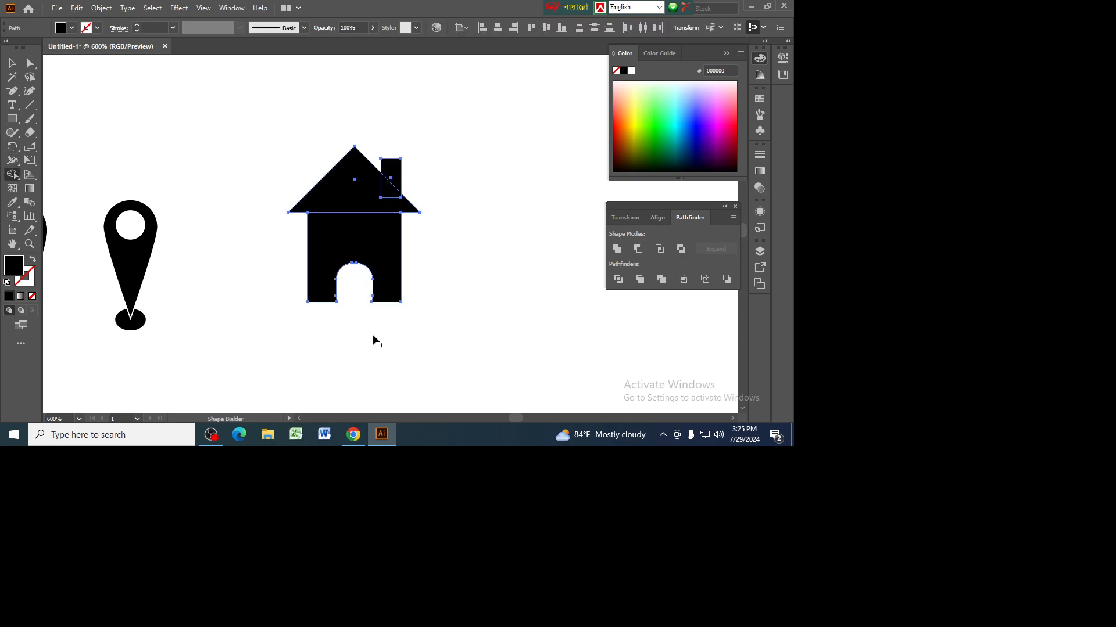
mouse_move(389, 196)
mouse_down()
mouse_move(393, 166)
mouse_move(386, 248)
mouse_up()
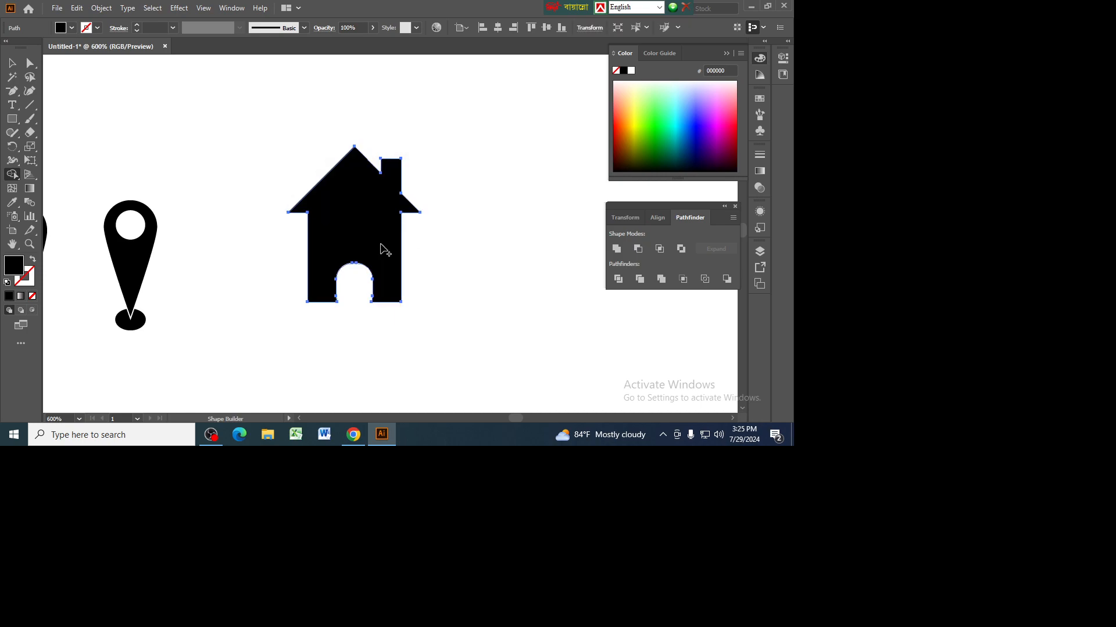
key(v)
click(445, 295)
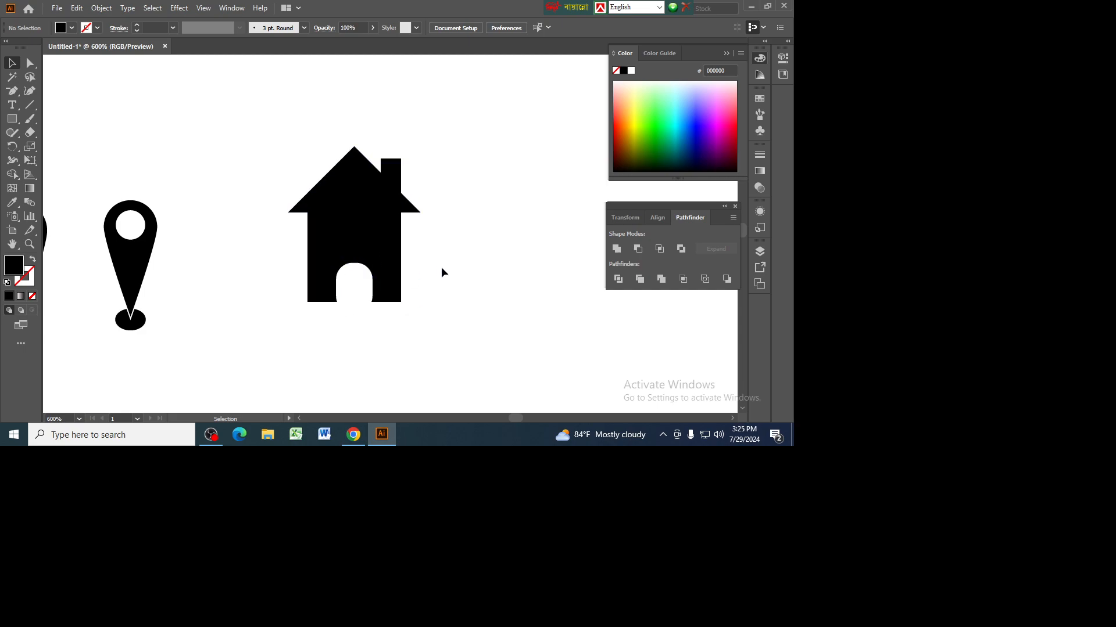
Step: Move the house icon closer to the location pin, then switch to the browser to check the globe reference icon
drag(266, 150, 443, 374)
drag(375, 208, 308, 240)
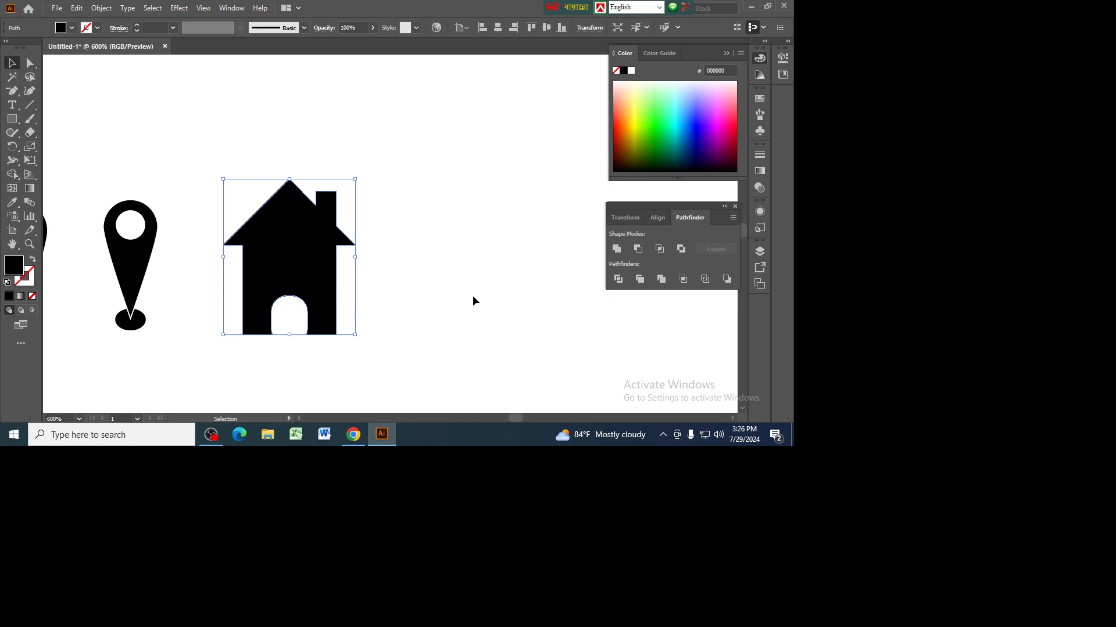
click(352, 441)
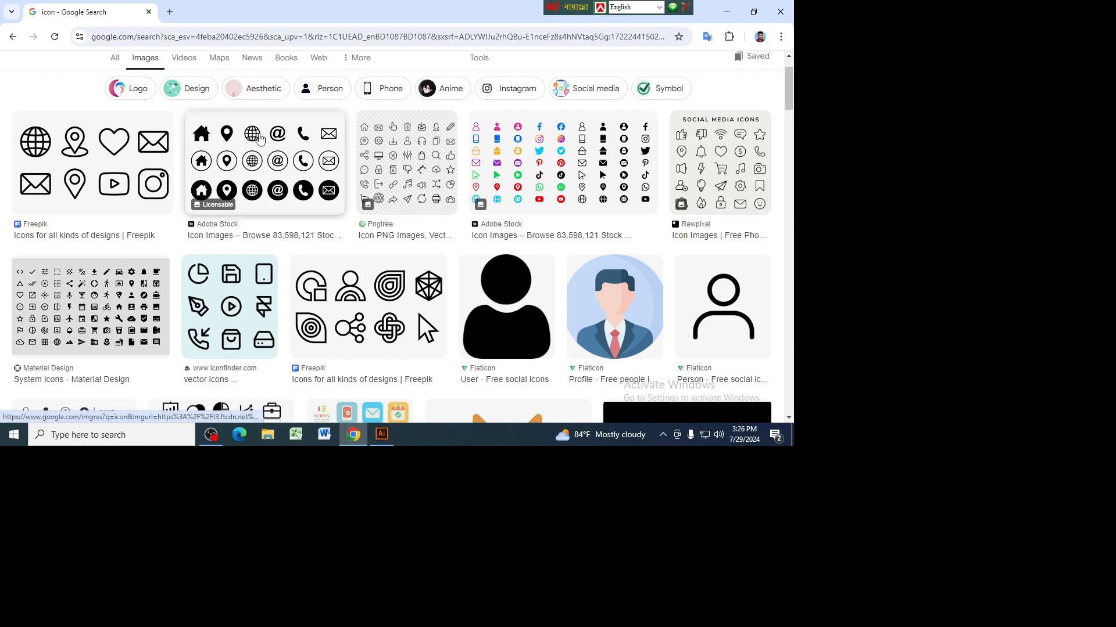
Step: Return to Illustrator, draw a 100 by 100 px circle beside the house, and swap its fill and stroke to leave a black outline
click(381, 434)
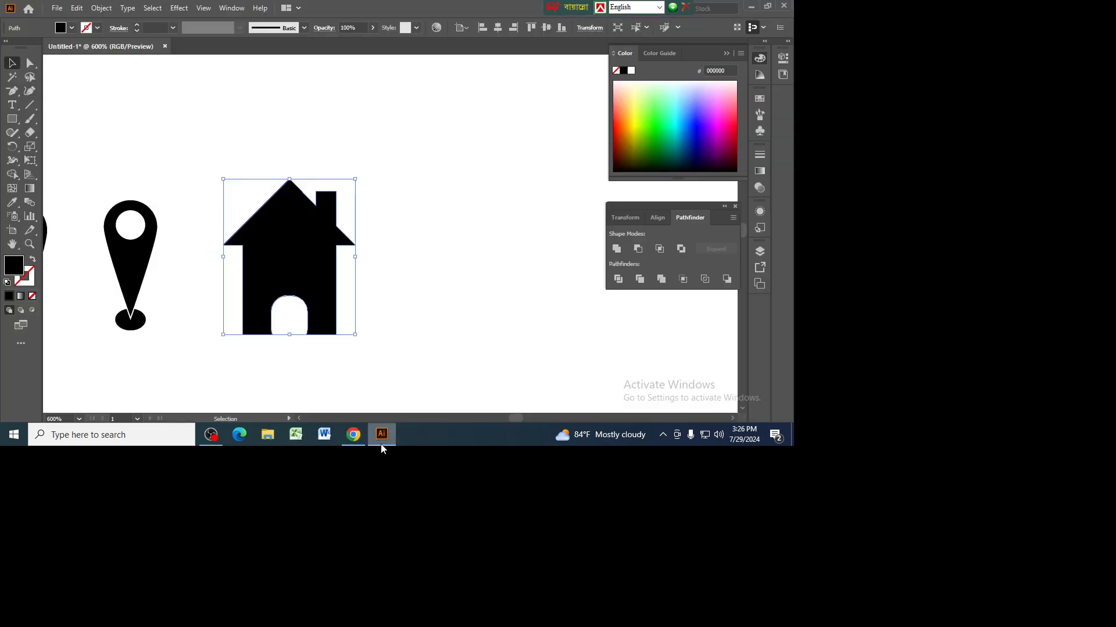
drag(516, 291, 311, 298)
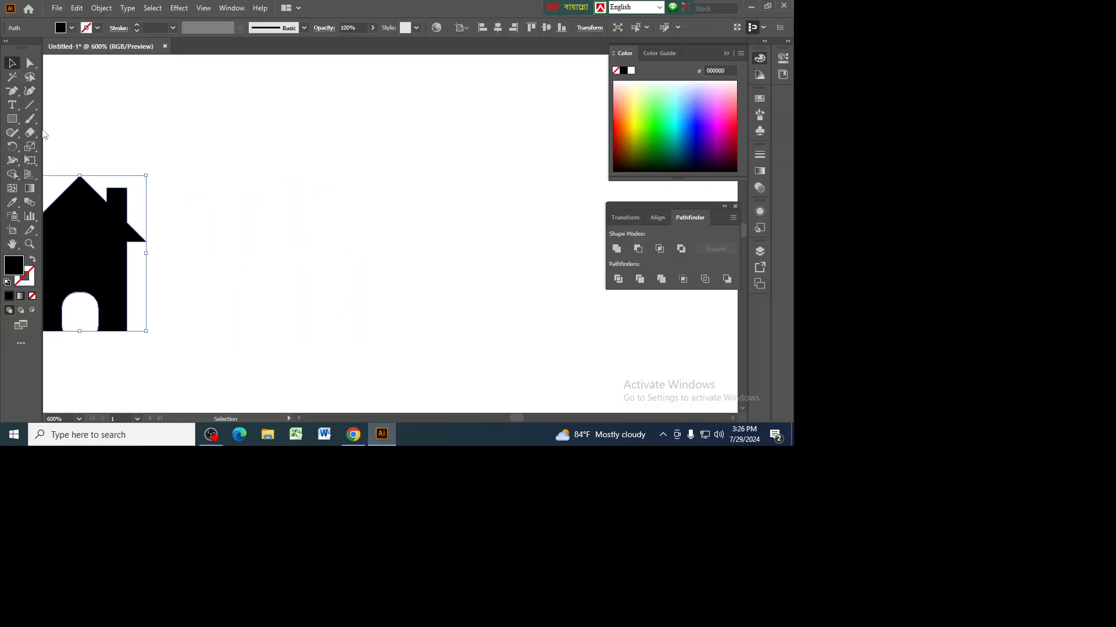
drag(13, 122, 64, 146)
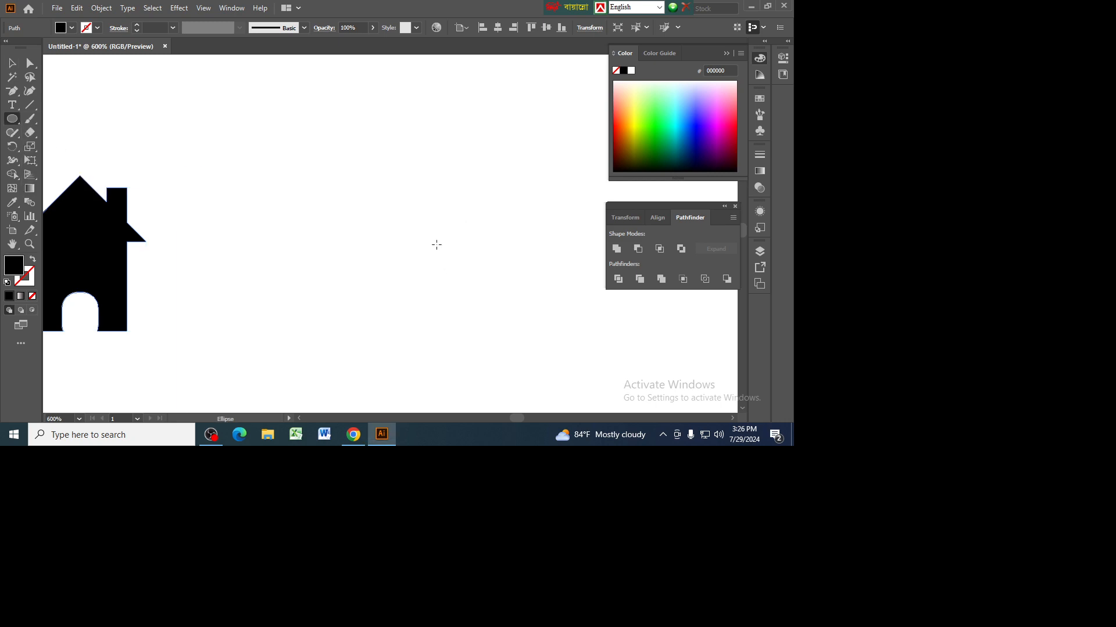
click(379, 239)
text(1)
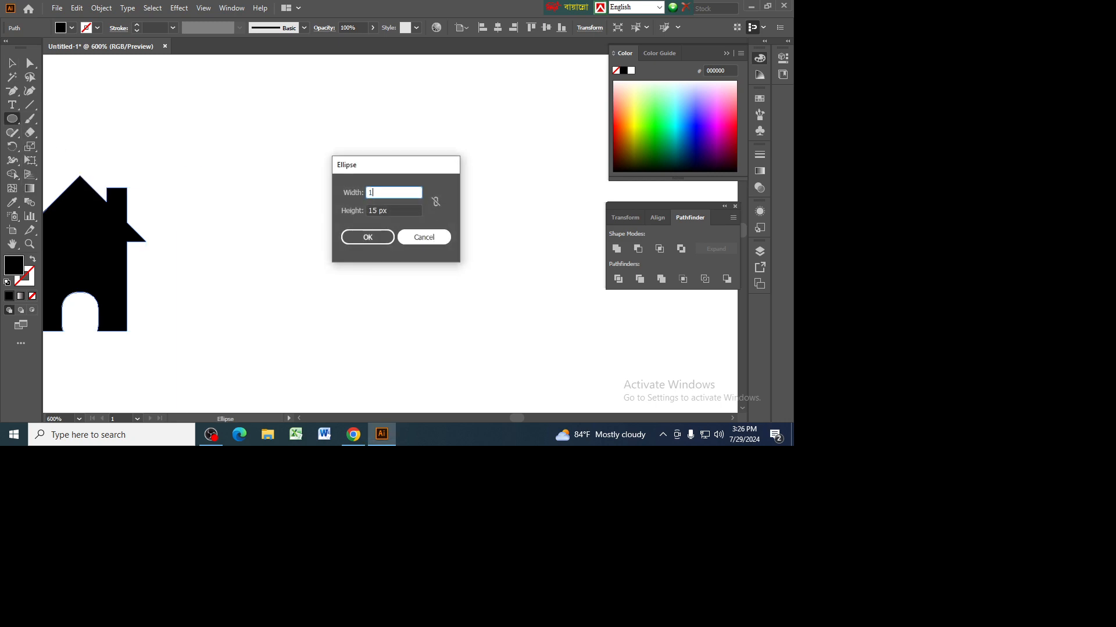
text(00)
key(Tab)
text(100)
click(378, 239)
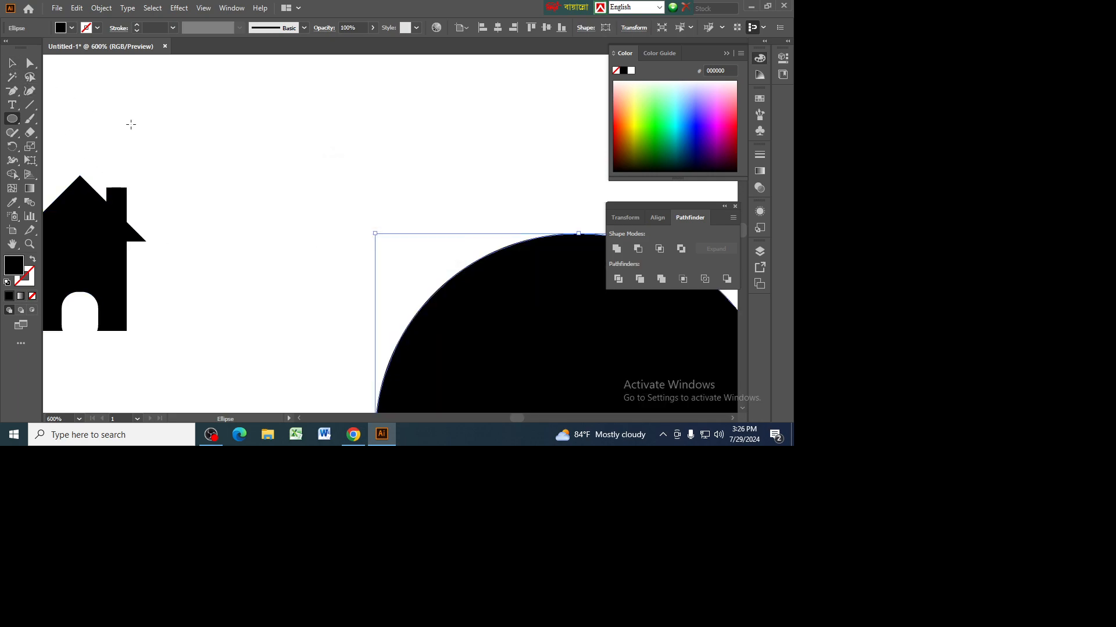
key(ctrl+minus)
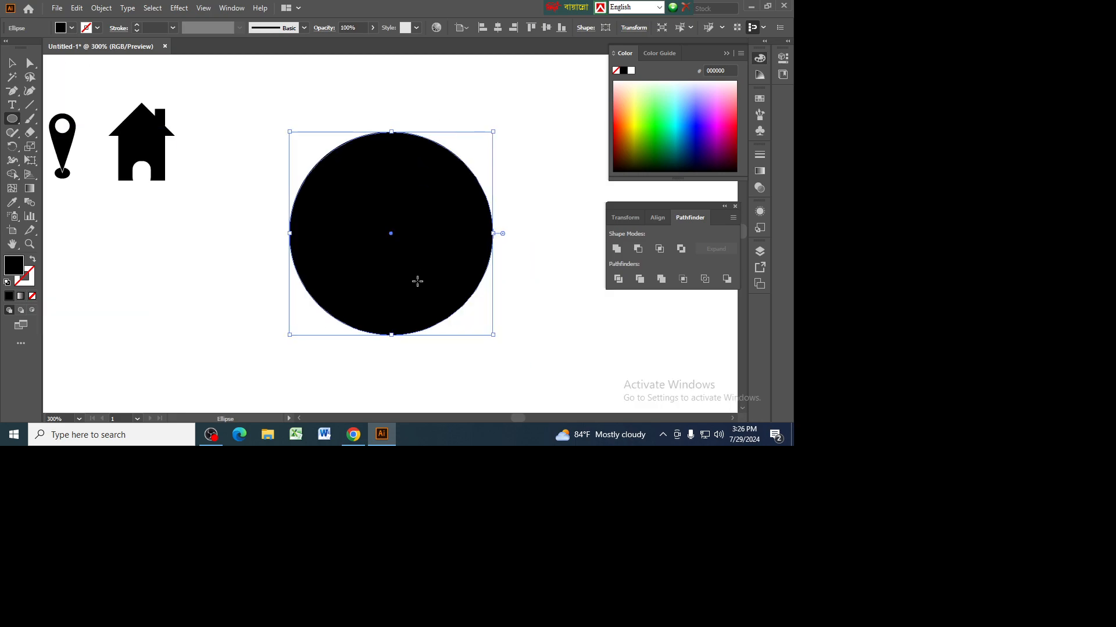
click(32, 259)
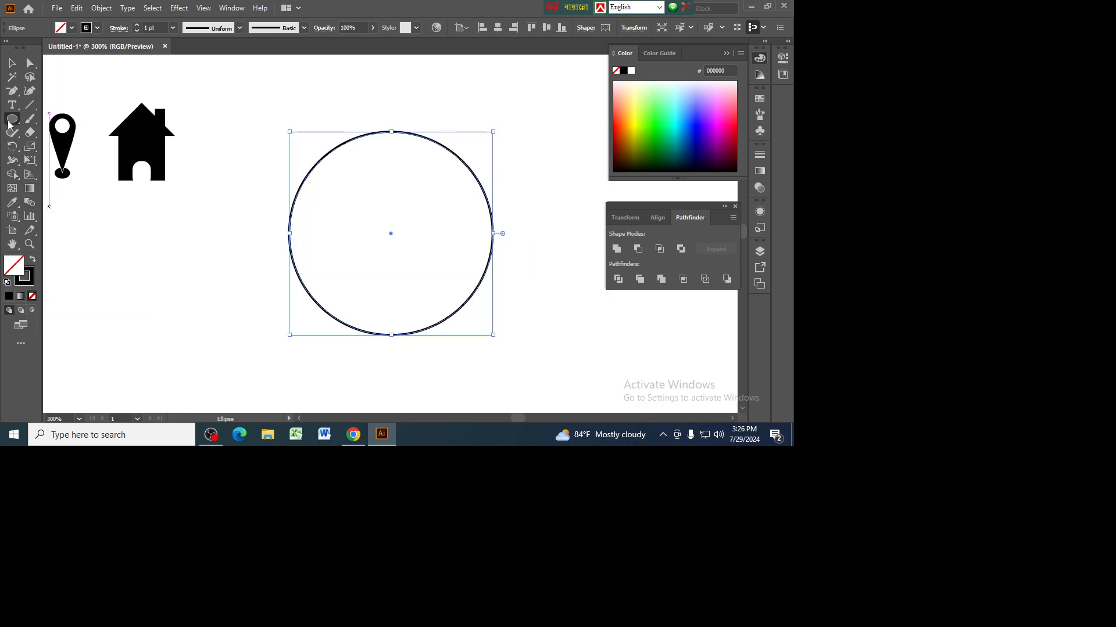
click(13, 62)
click(30, 104)
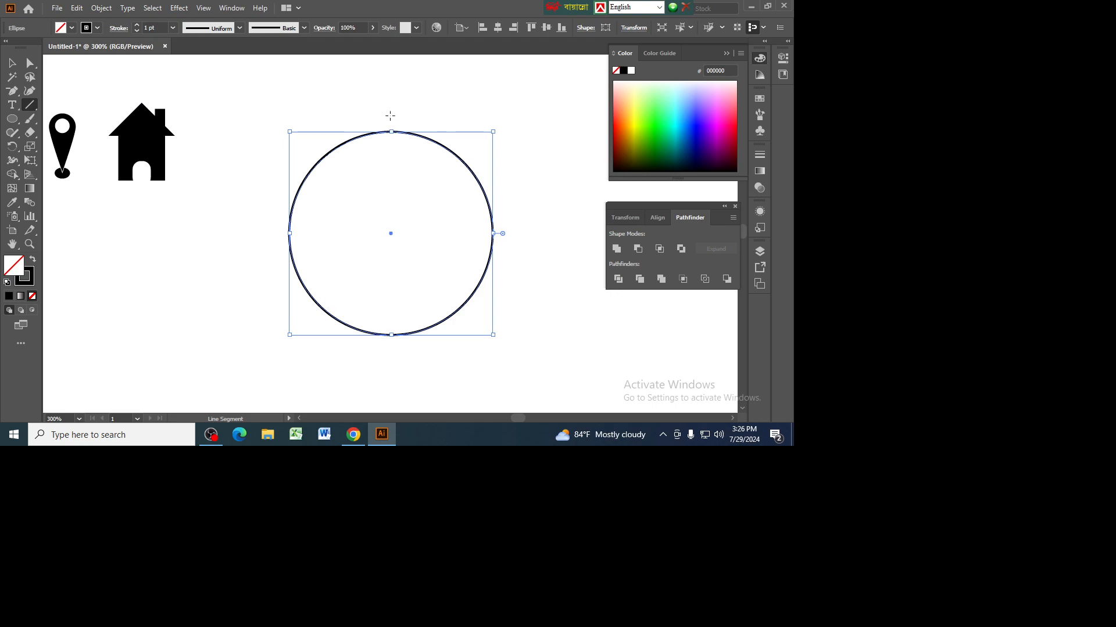
drag(392, 116, 388, 223)
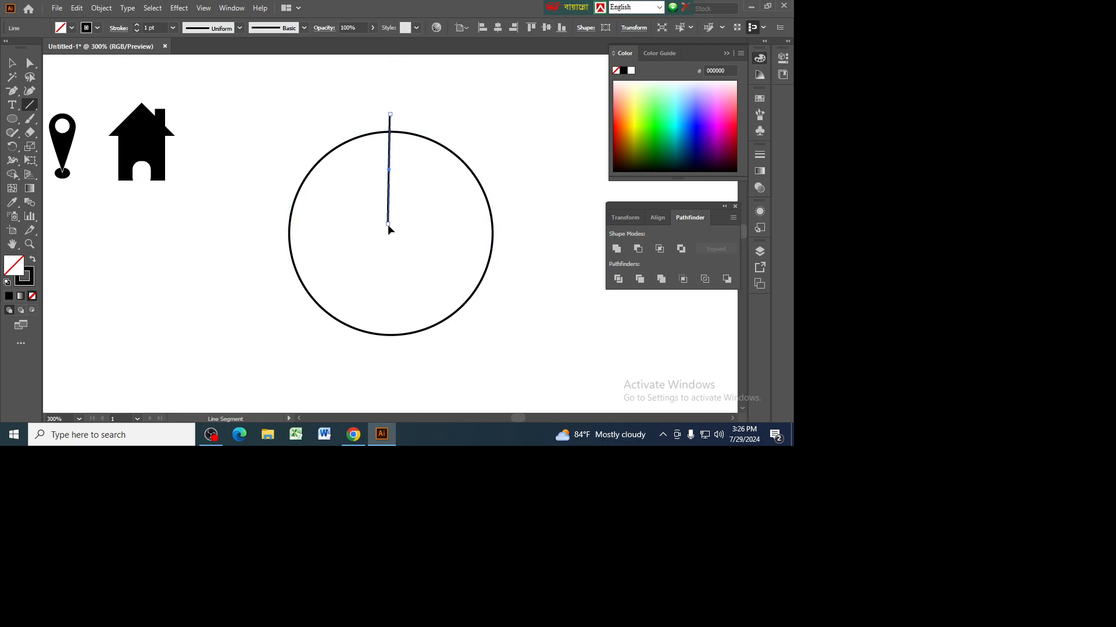
key(Delete)
click(12, 63)
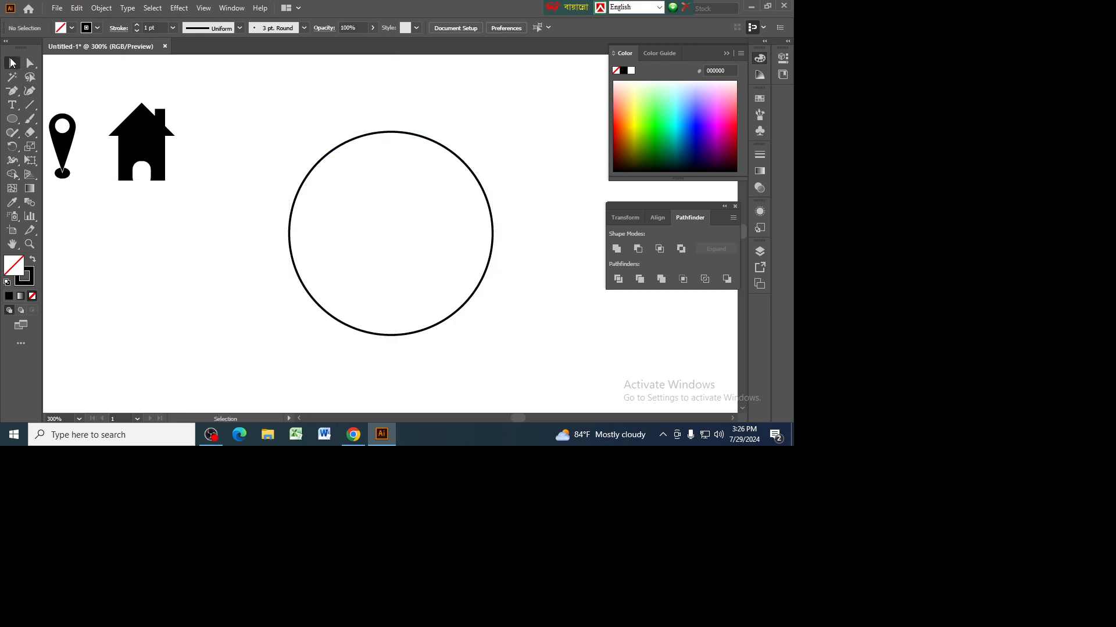
click(347, 139)
click(291, 109)
Step: Draw a vertical and a horizontal line through the circle's centre, each spanning its full diameter
click(29, 105)
drag(394, 132, 391, 335)
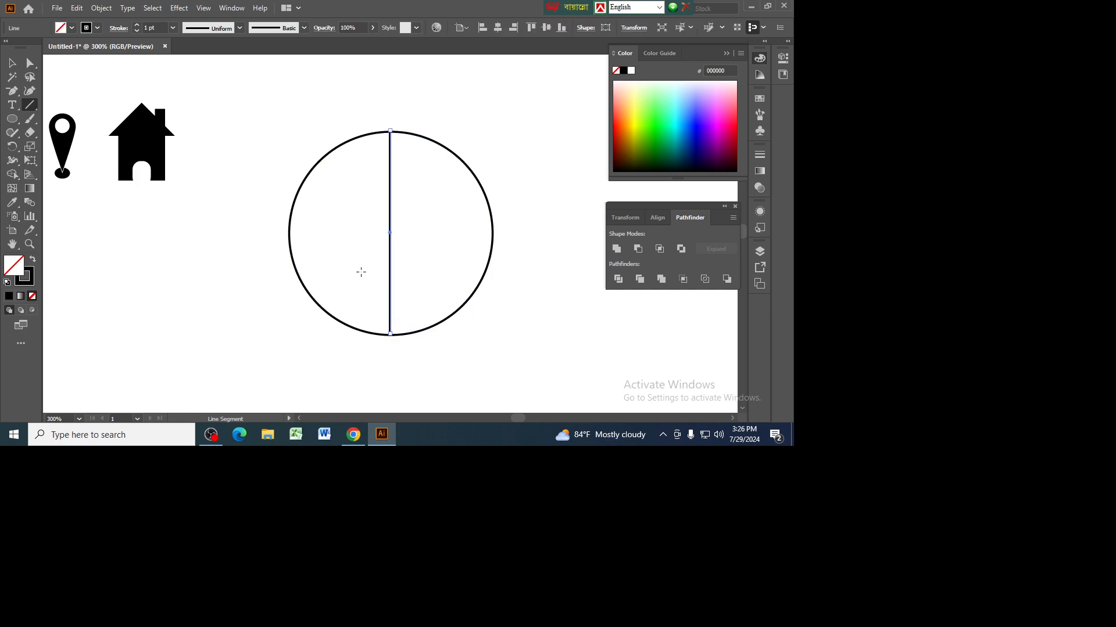
drag(290, 233, 493, 233)
click(11, 62)
click(320, 124)
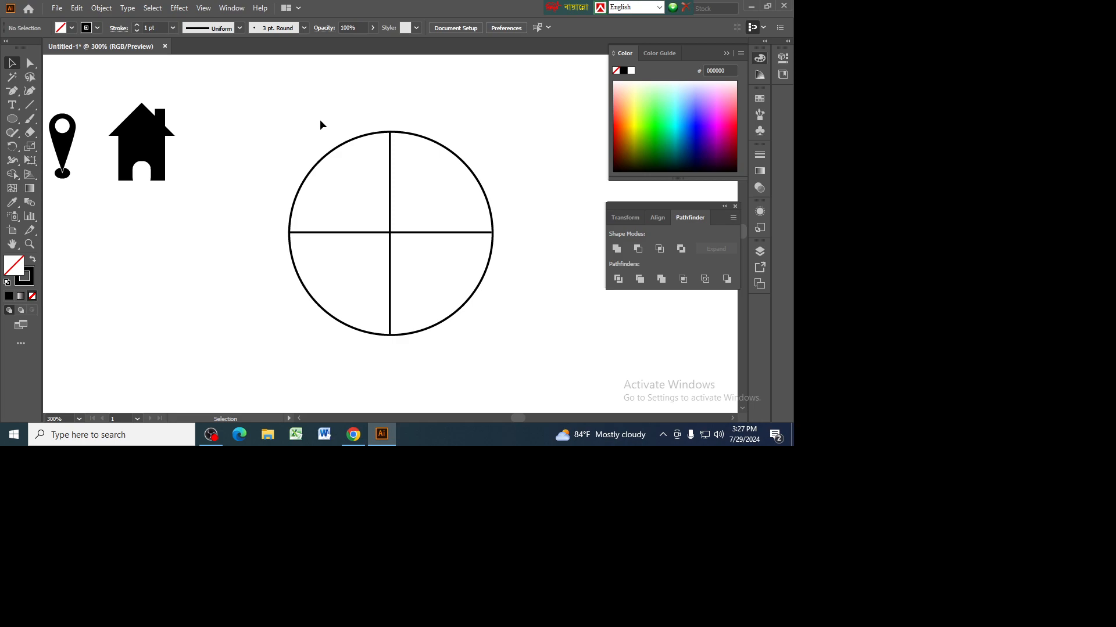
Step: Copy the vertical line to the circle's right edge and midway there, and the horizontal line to its top edge and midway there
click(390, 200)
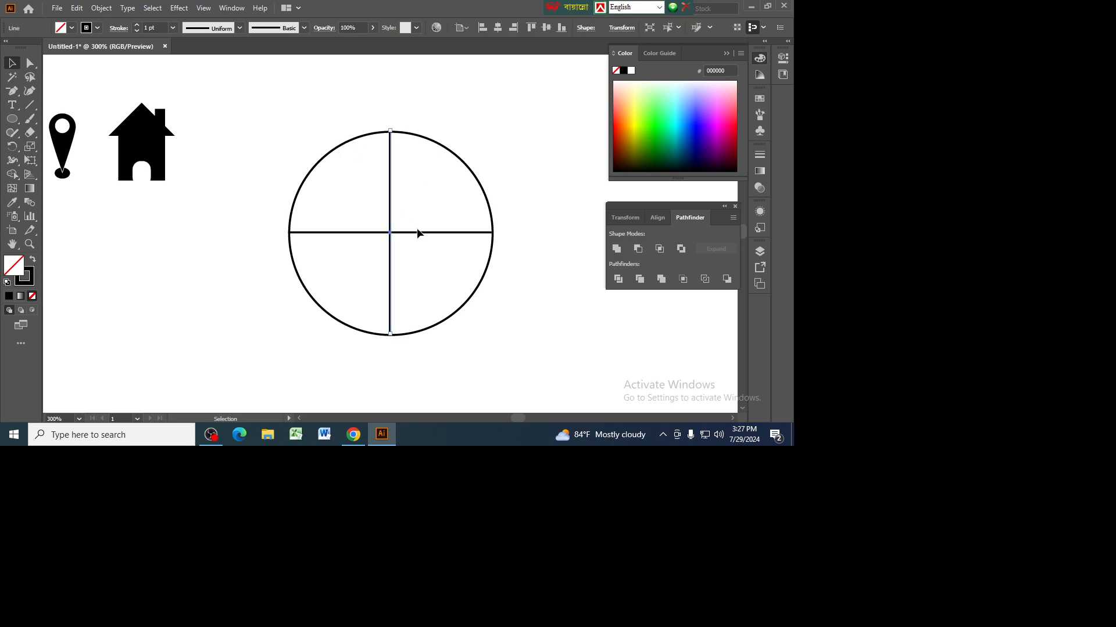
drag(391, 208, 494, 218)
click(389, 210)
drag(393, 216, 425, 135)
click(431, 233)
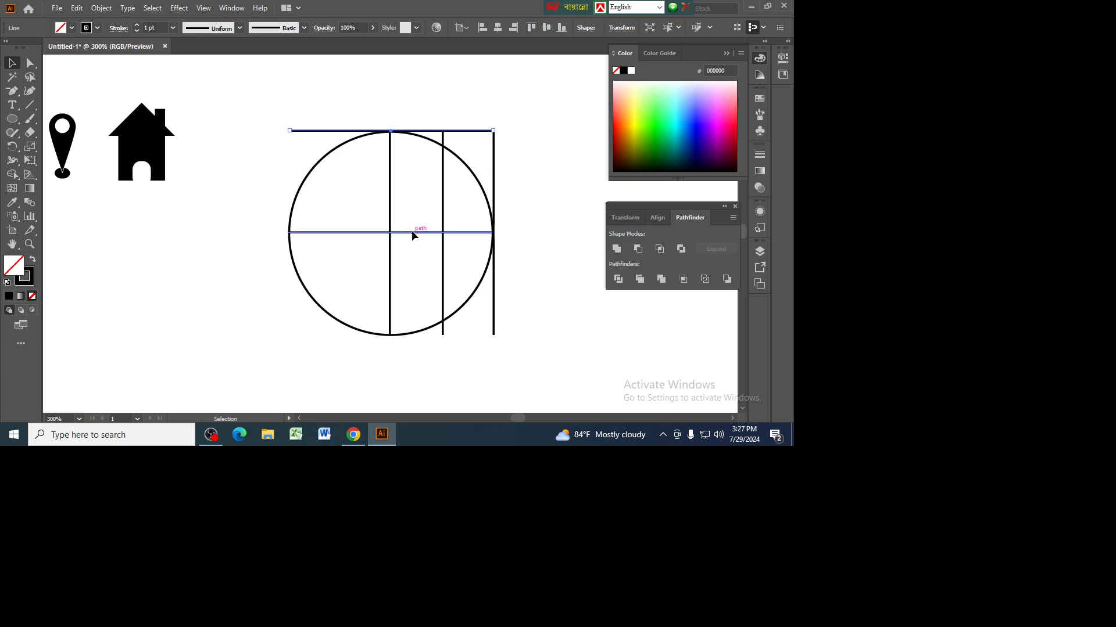
drag(412, 233, 413, 184)
click(468, 282)
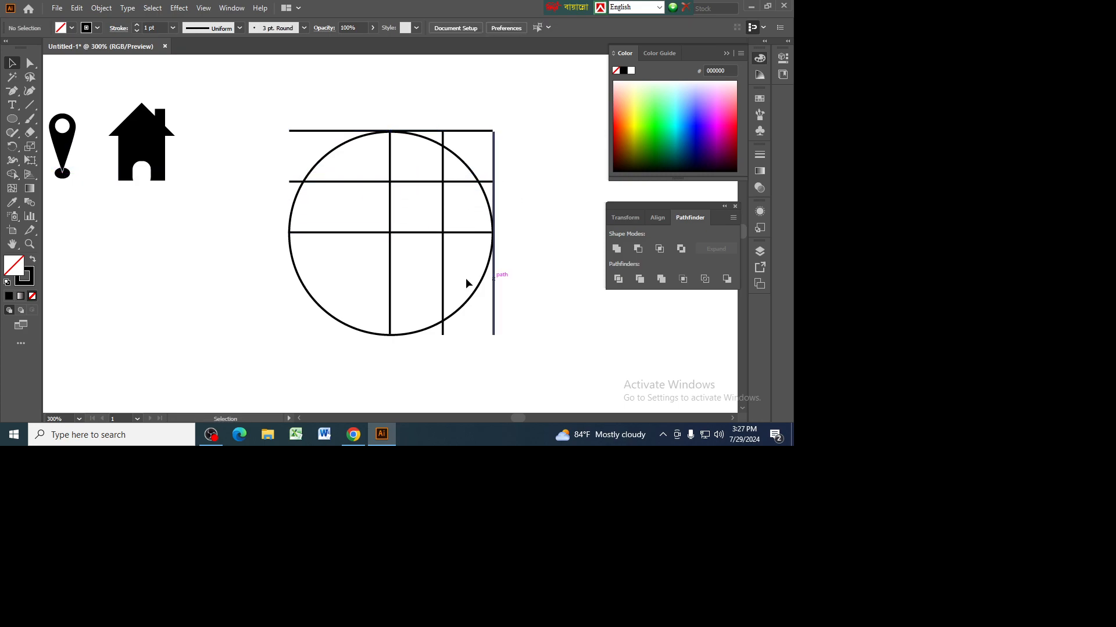
Step: Copy the circle leftwards so that its right edge meets the midway vertical guide line
click(480, 285)
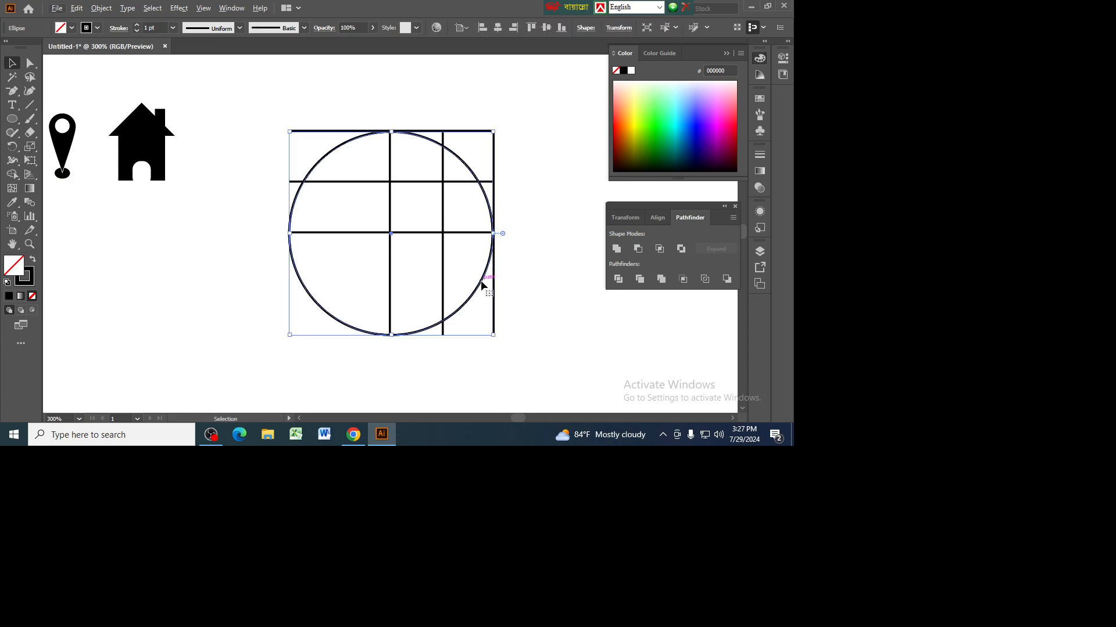
drag(481, 285, 434, 284)
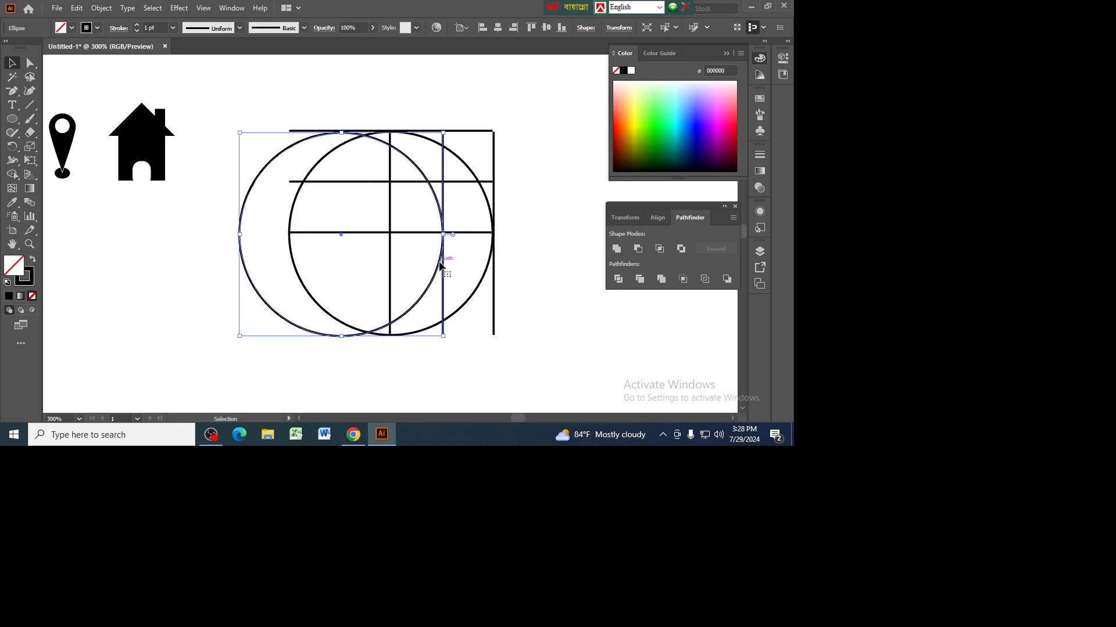
right_click(438, 266)
mouse_move(494, 189)
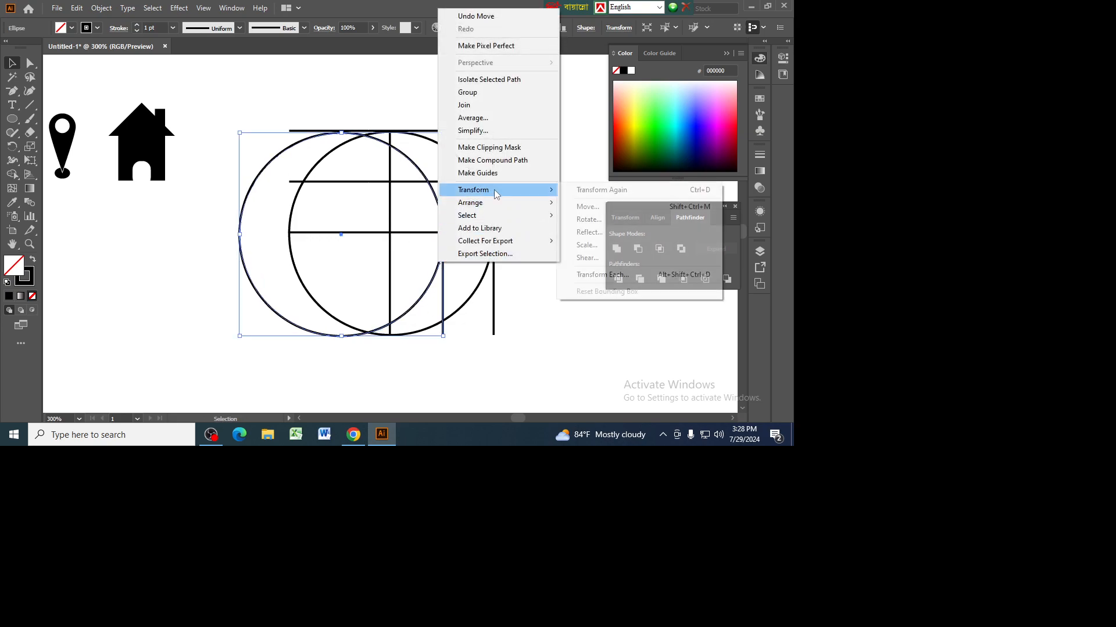
click(598, 233)
click(564, 274)
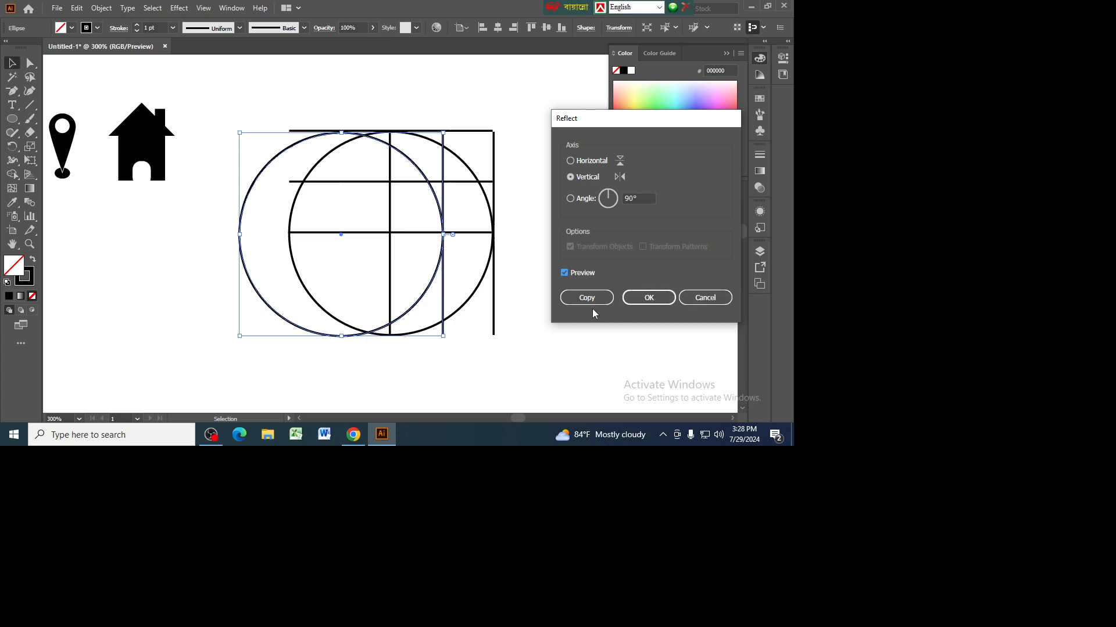
click(571, 274)
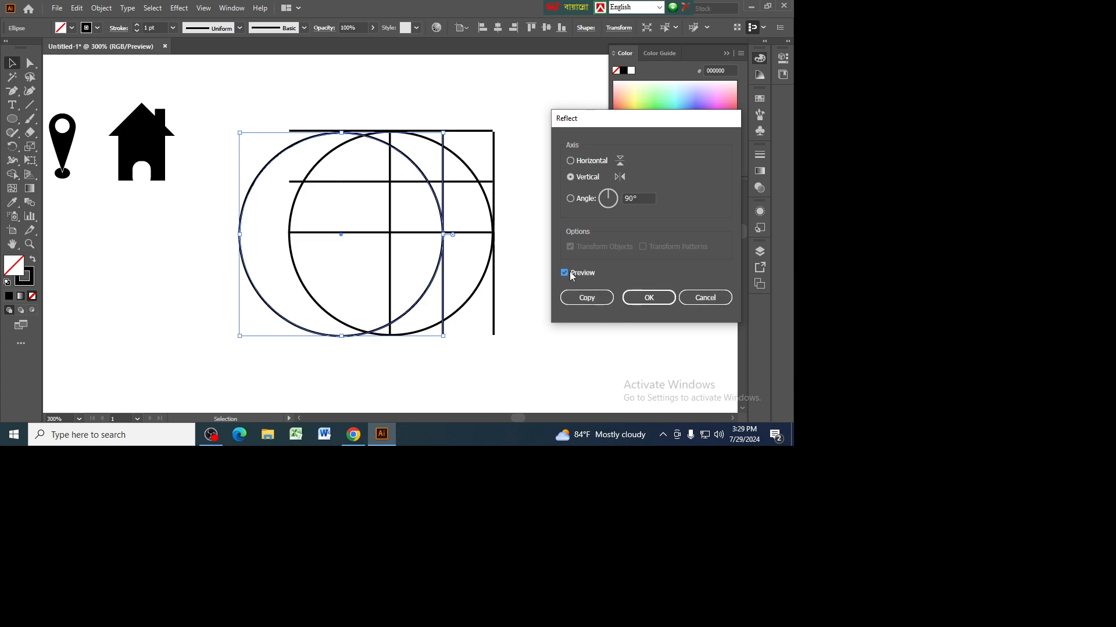
click(574, 162)
click(718, 299)
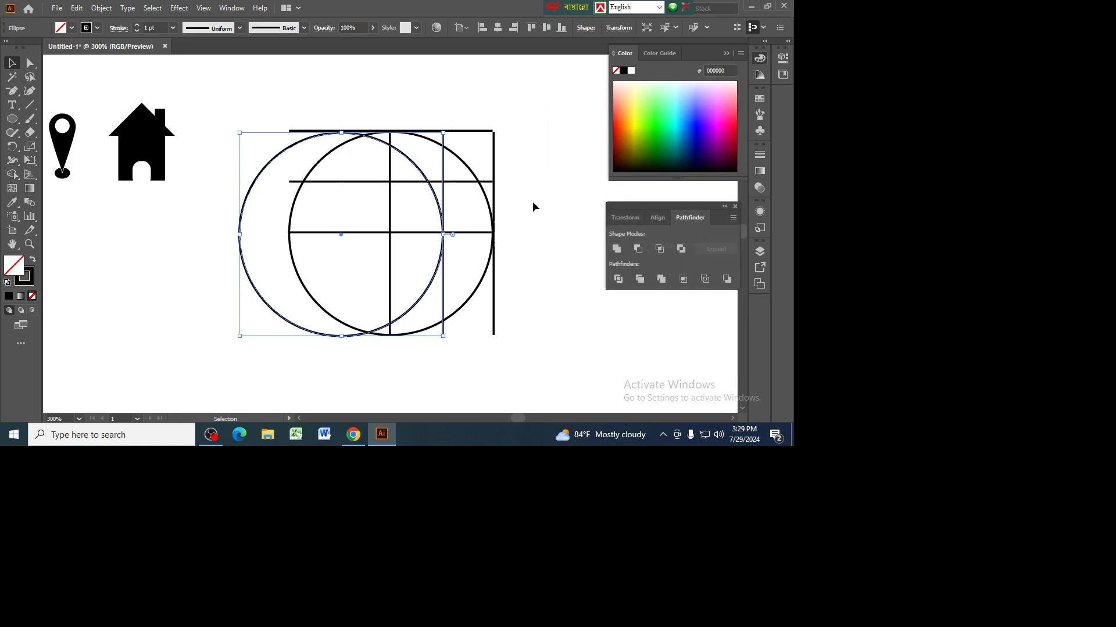
Step: Reflect a copy of the offset circle across the vertical axis through the original circle's centre
click(12, 146)
click(61, 161)
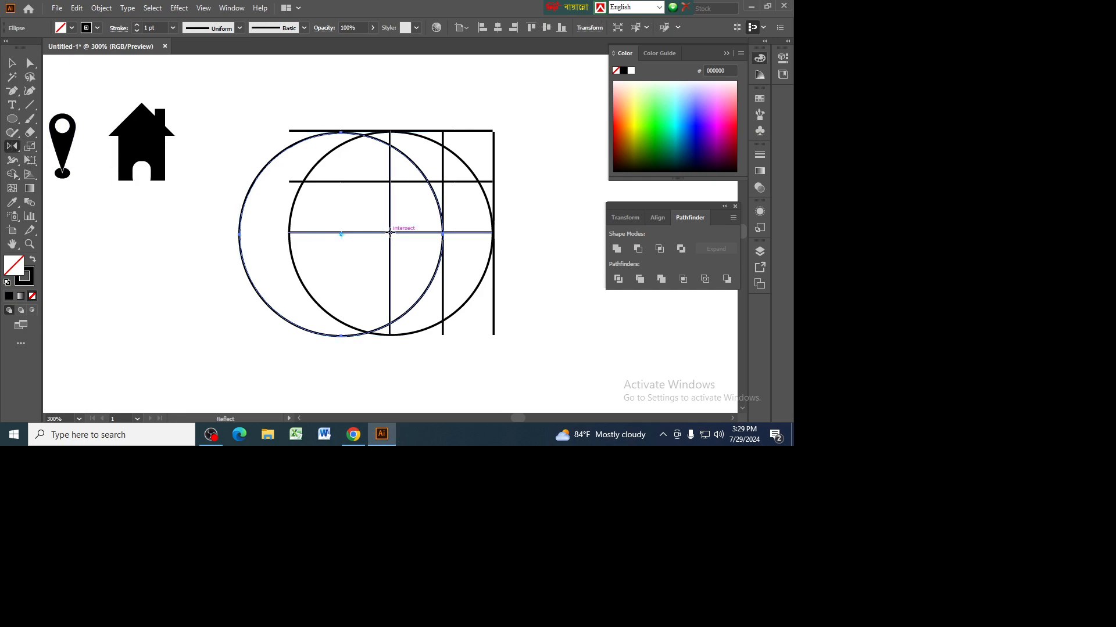
alt+click(391, 233)
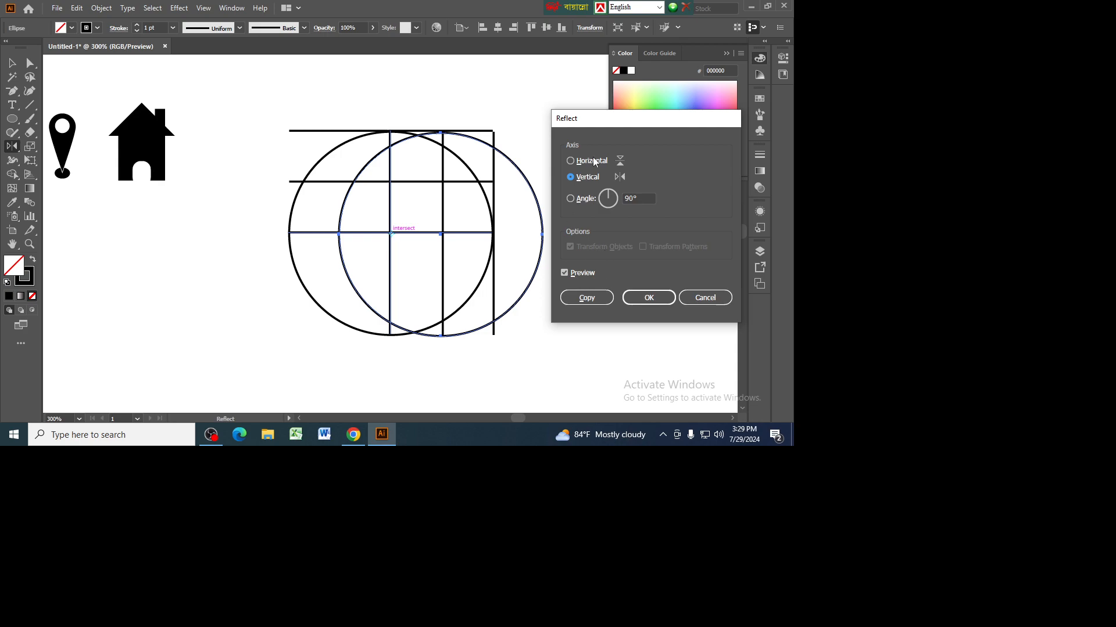
click(586, 298)
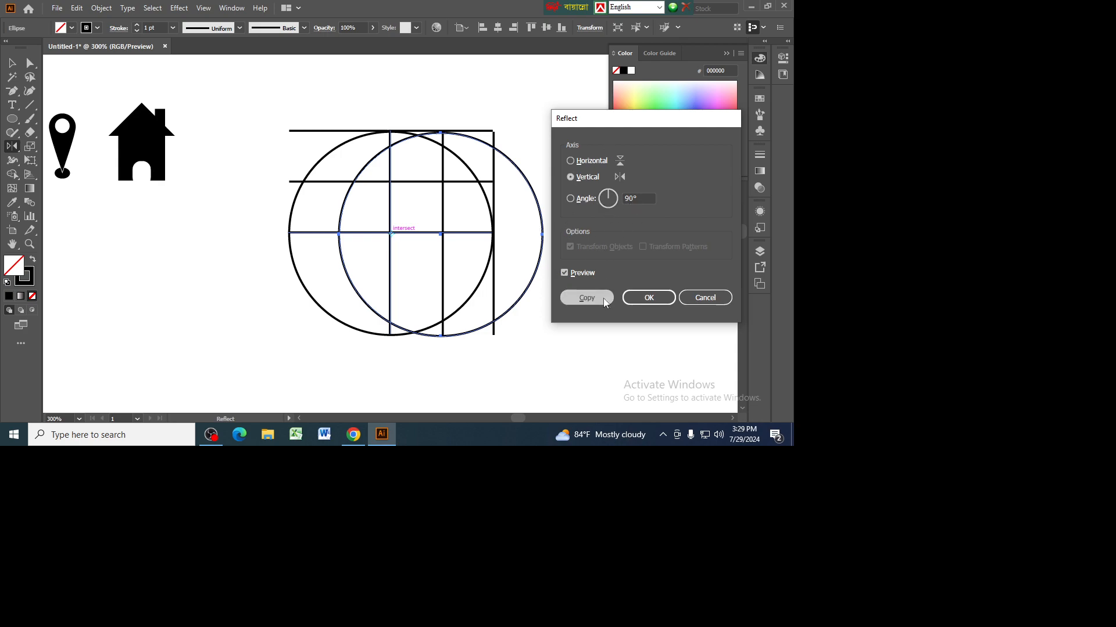
key(v)
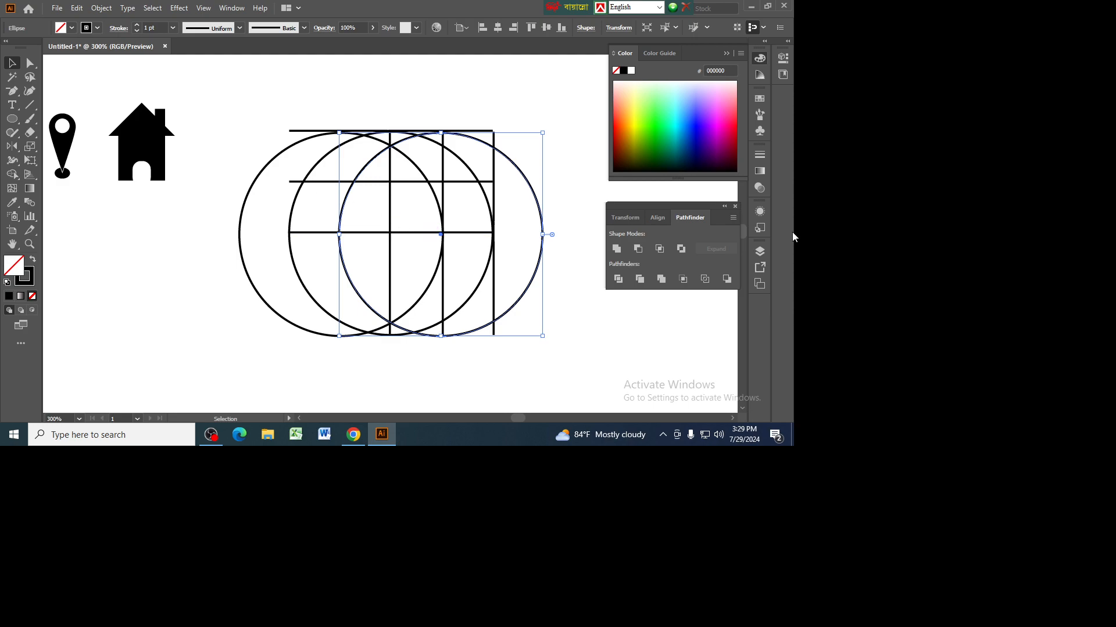
click(676, 421)
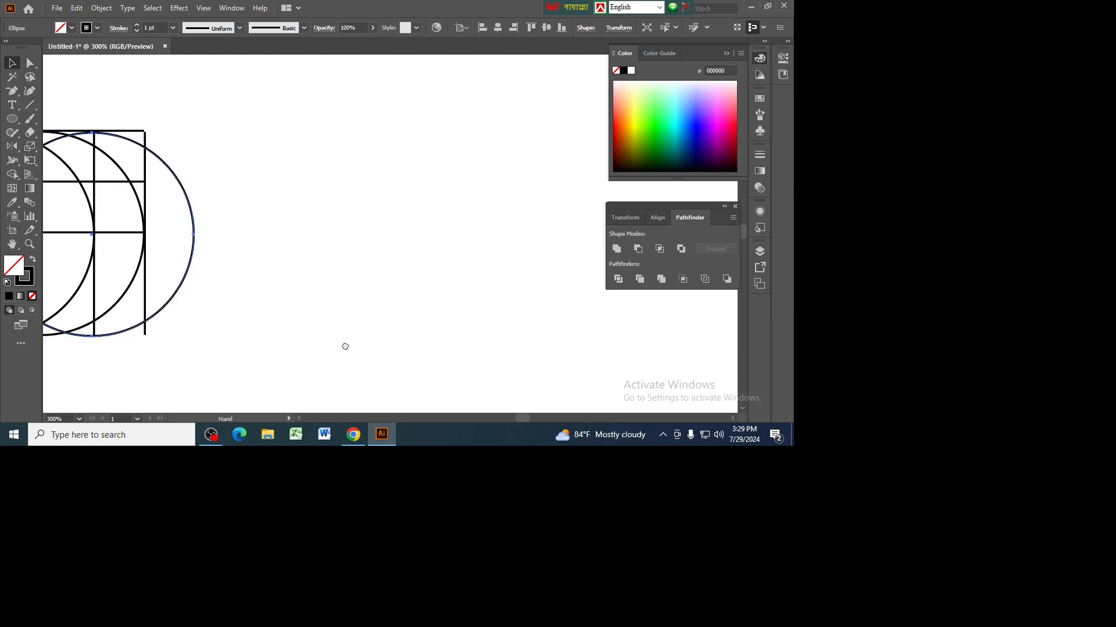
Step: Delete the two sideways-offset circles, keeping the original circle and its guide lines
drag(324, 346, 563, 344)
click(446, 391)
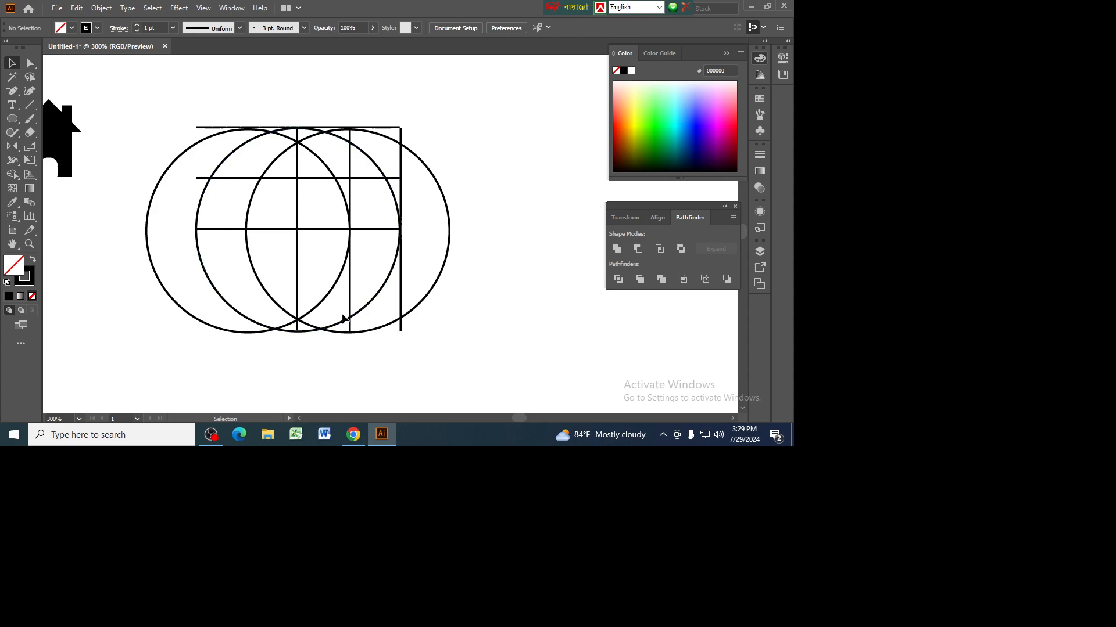
click(347, 320)
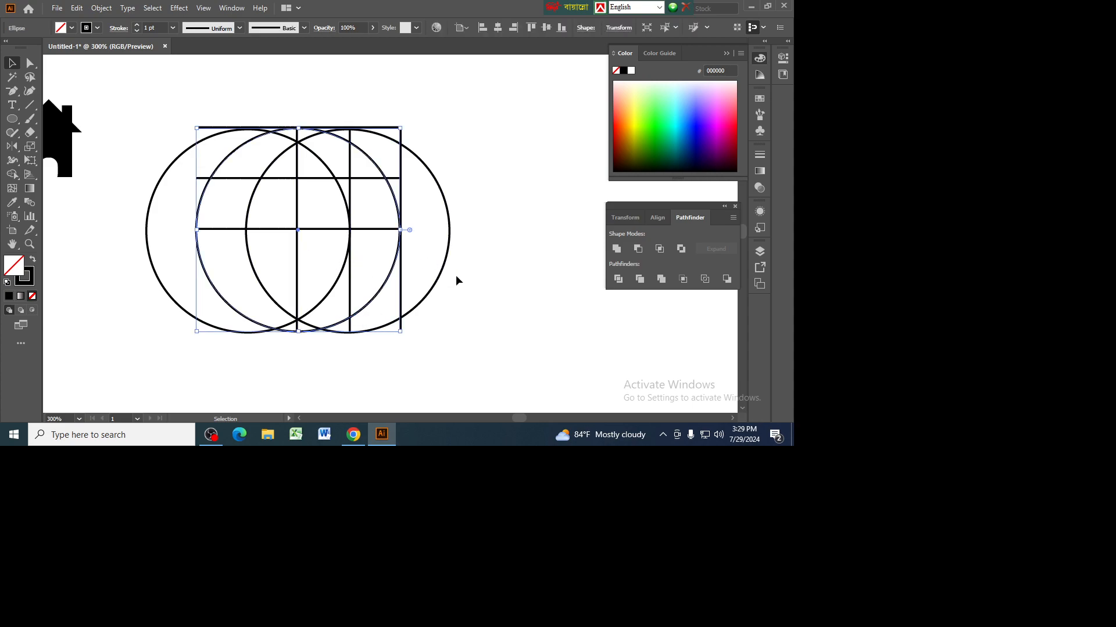
key(Delete)
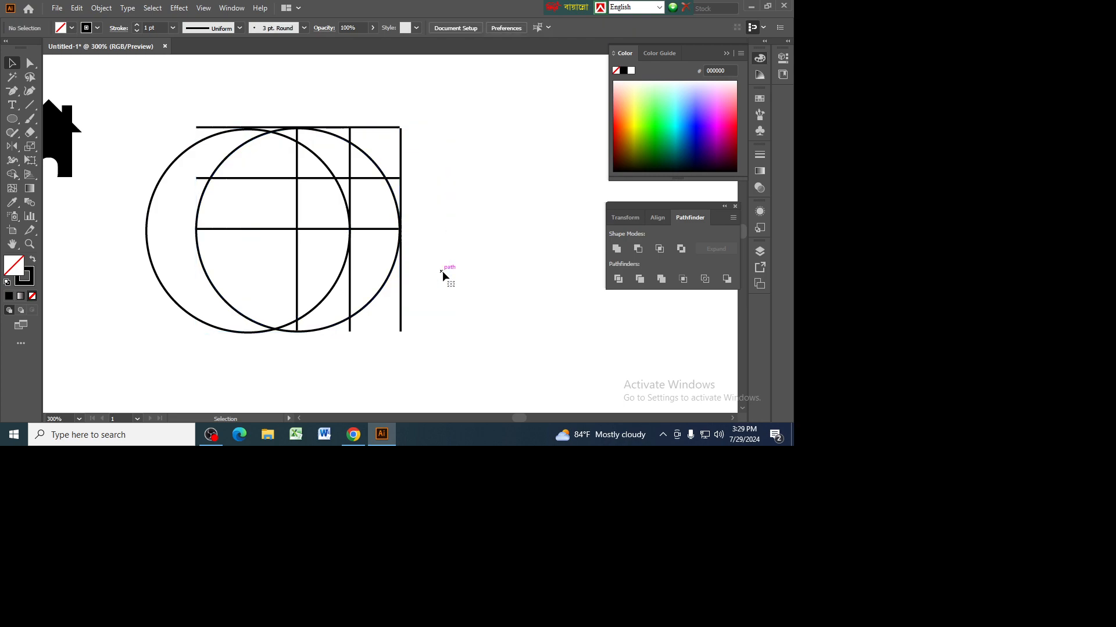
click(337, 285)
key(Delete)
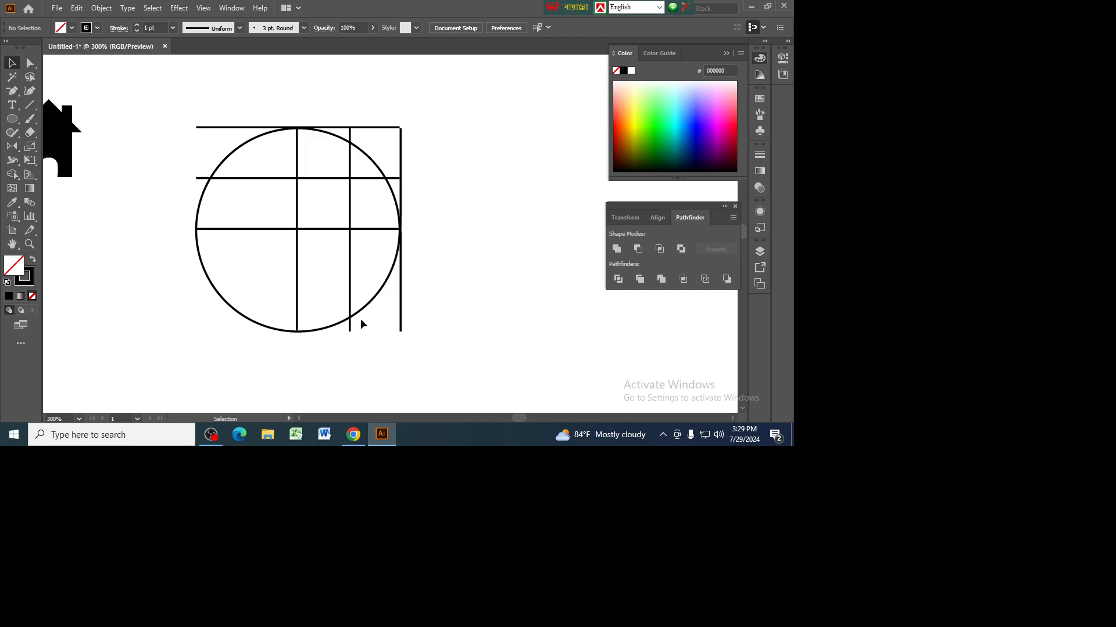
Step: Copy the original circle leftwards so that the copy's right edge meets the midway vertical guide line
click(382, 287)
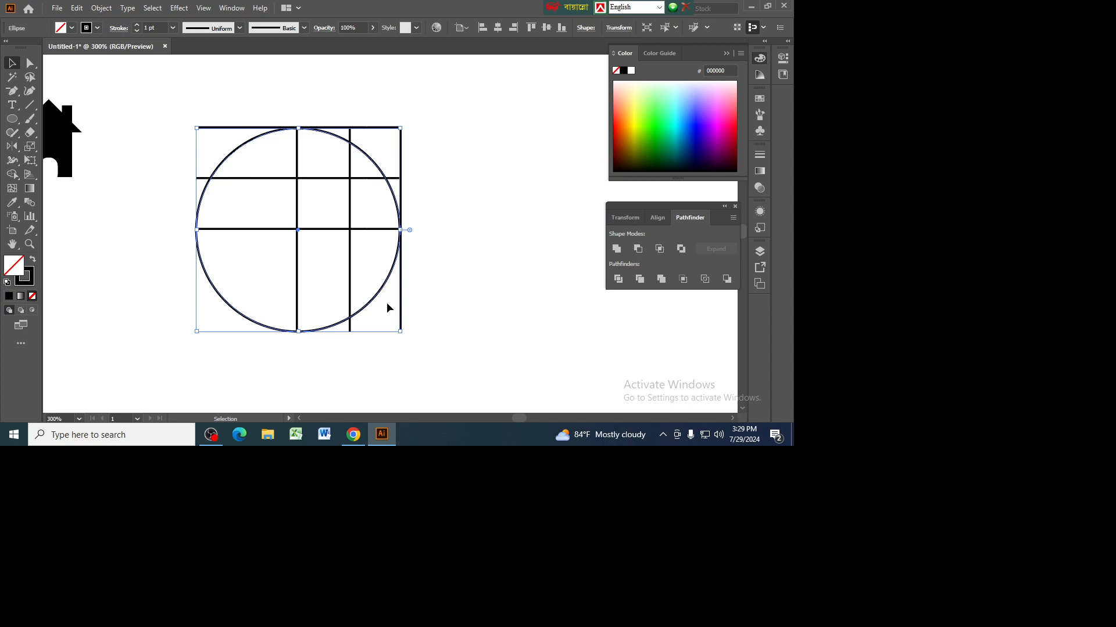
key(v)
shift+click(385, 282)
click(377, 294)
drag(378, 294, 326, 289)
click(369, 302)
key(a)
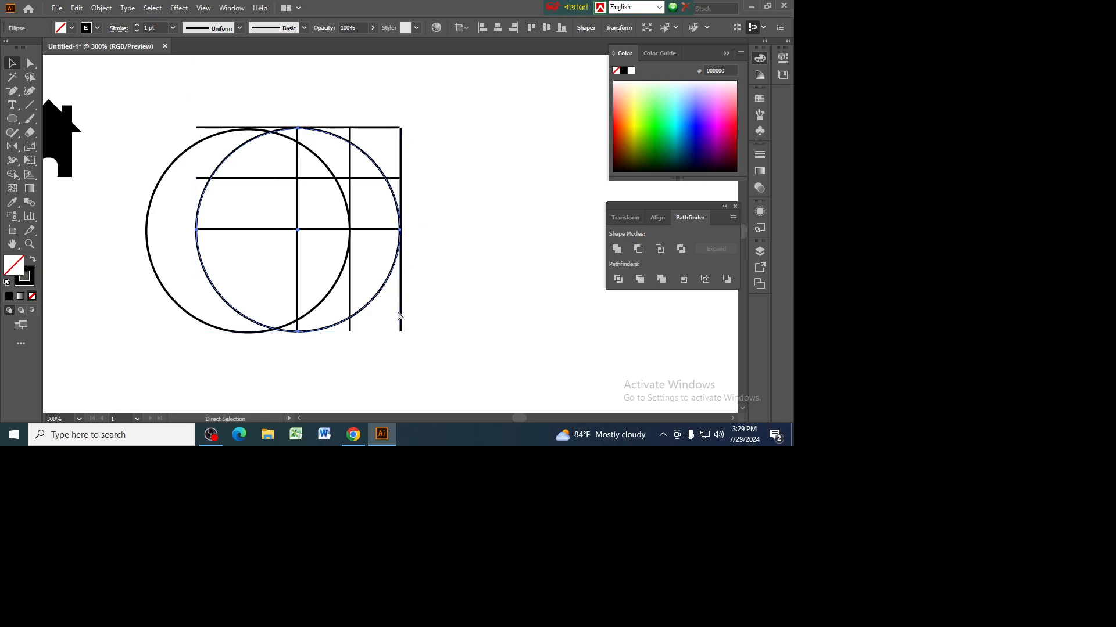
key(v)
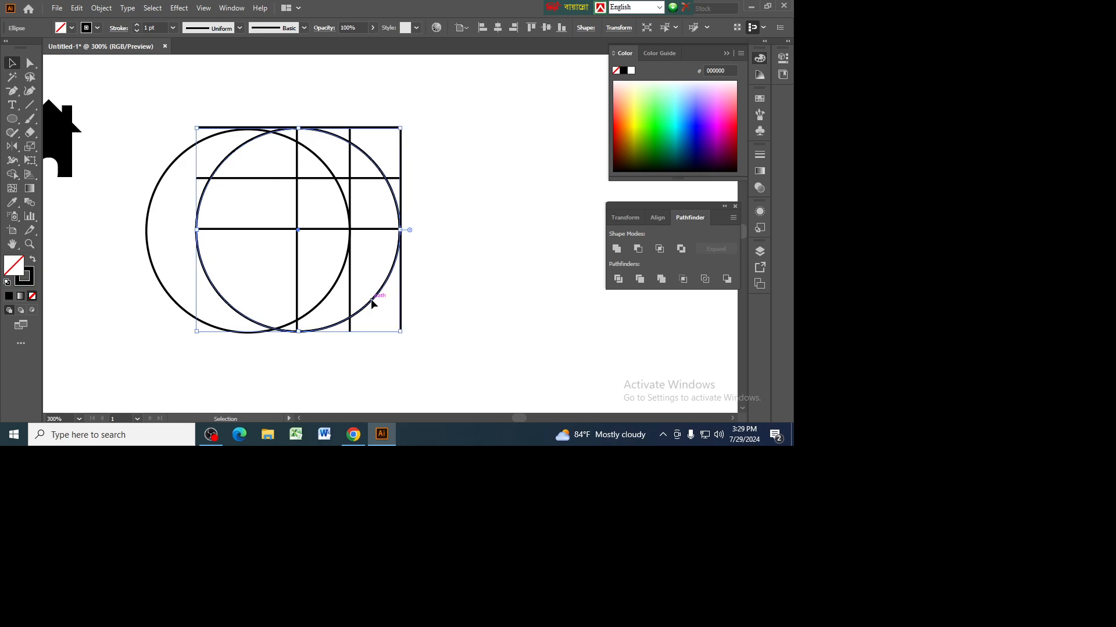
Step: Copy the original circle upwards so that the copy's bottom edge meets the midway horizontal guide line
drag(372, 303, 364, 152)
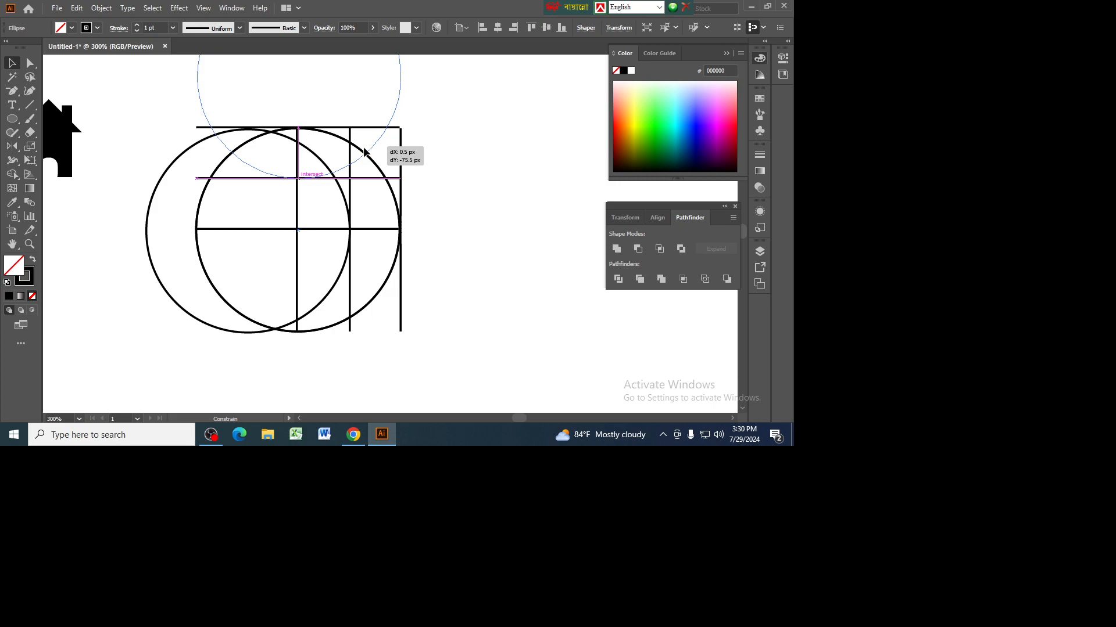
drag(364, 151, 364, 151)
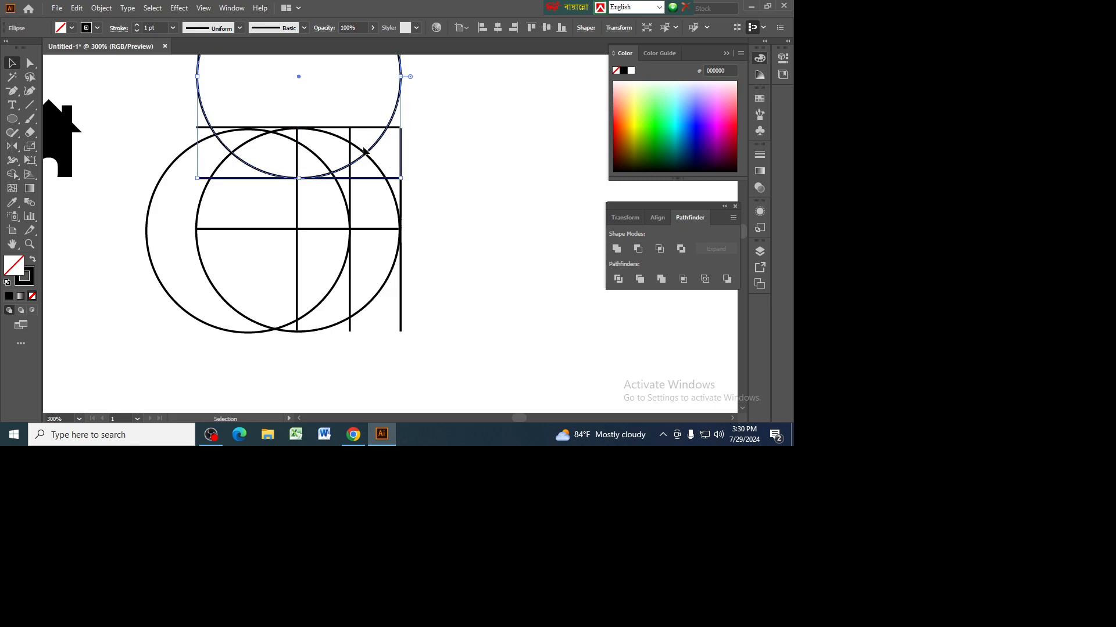
click(347, 210)
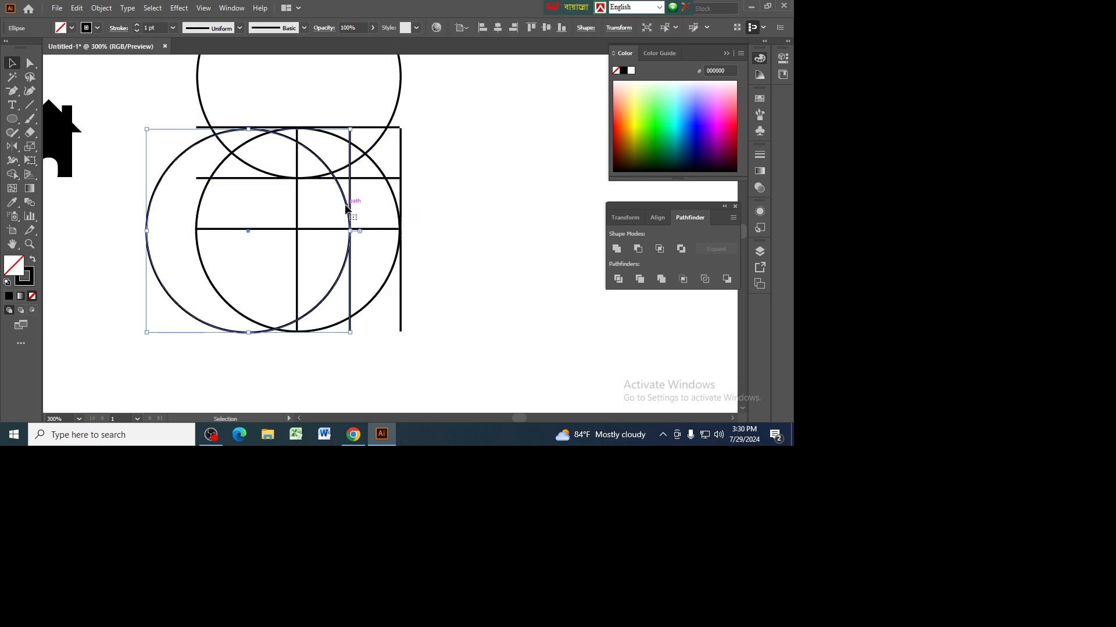
click(341, 169)
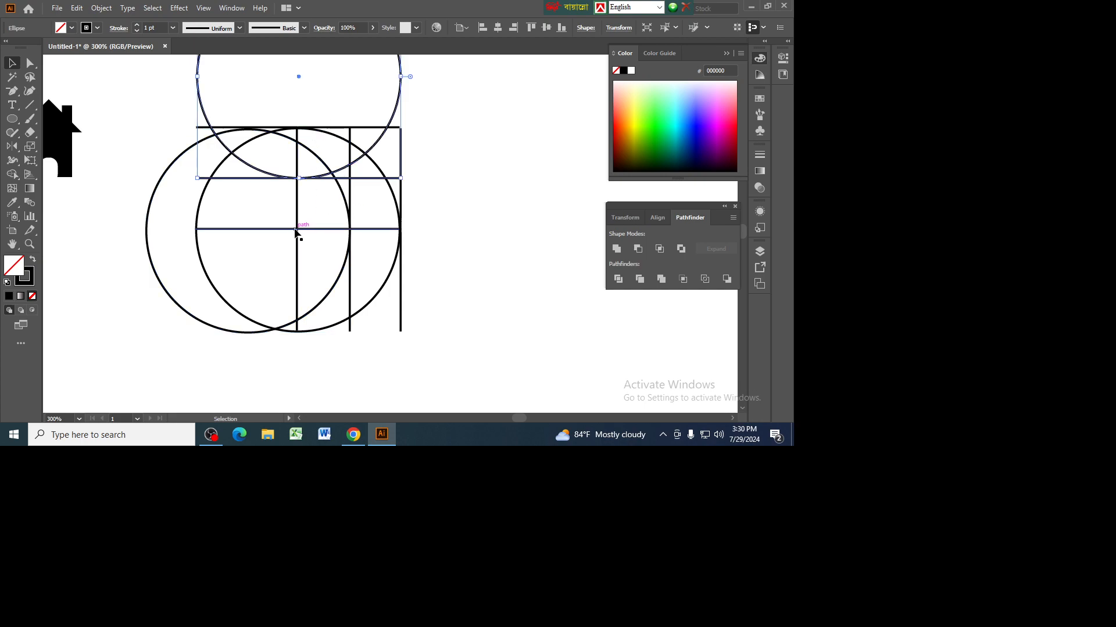
Step: Reflect a copy of the left-offset circle across the vertical axis through the original circle's centre
click(347, 206)
click(11, 146)
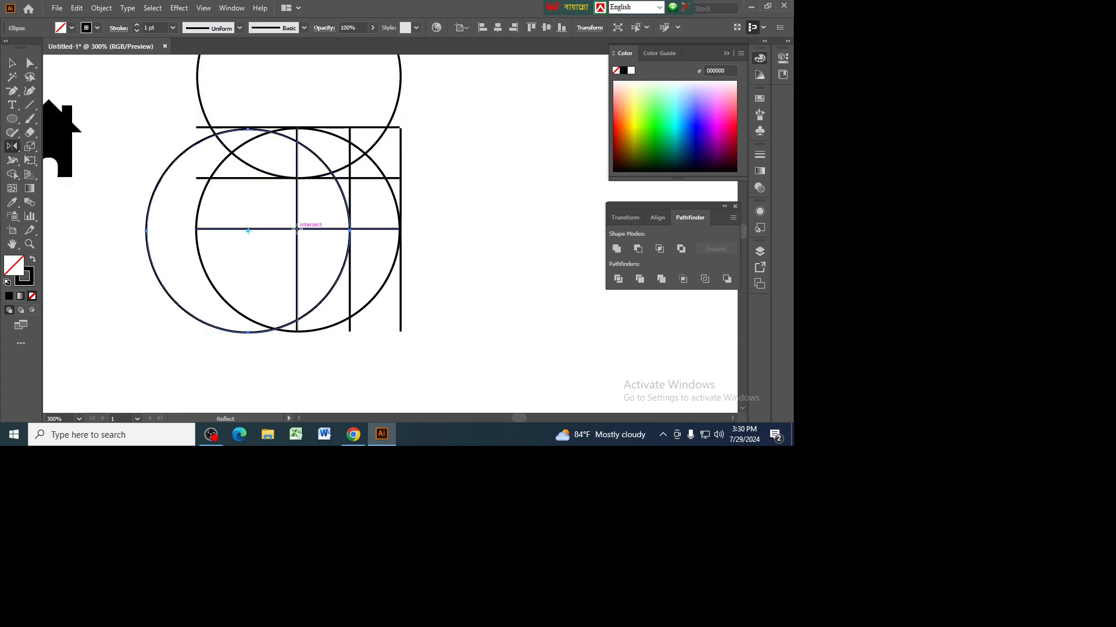
alt+click(297, 229)
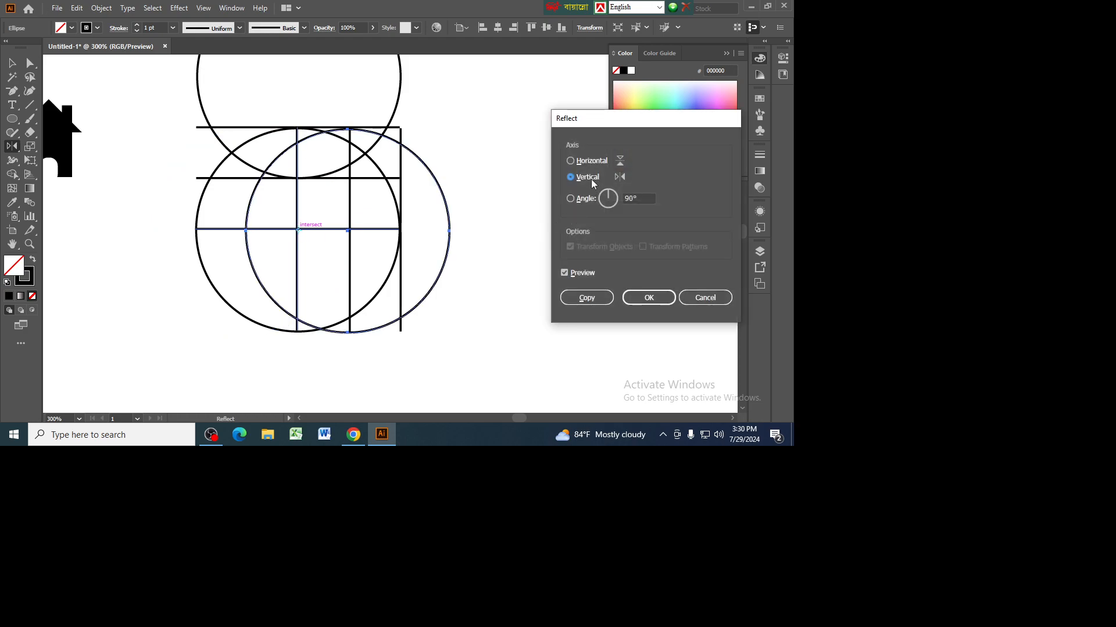
click(587, 298)
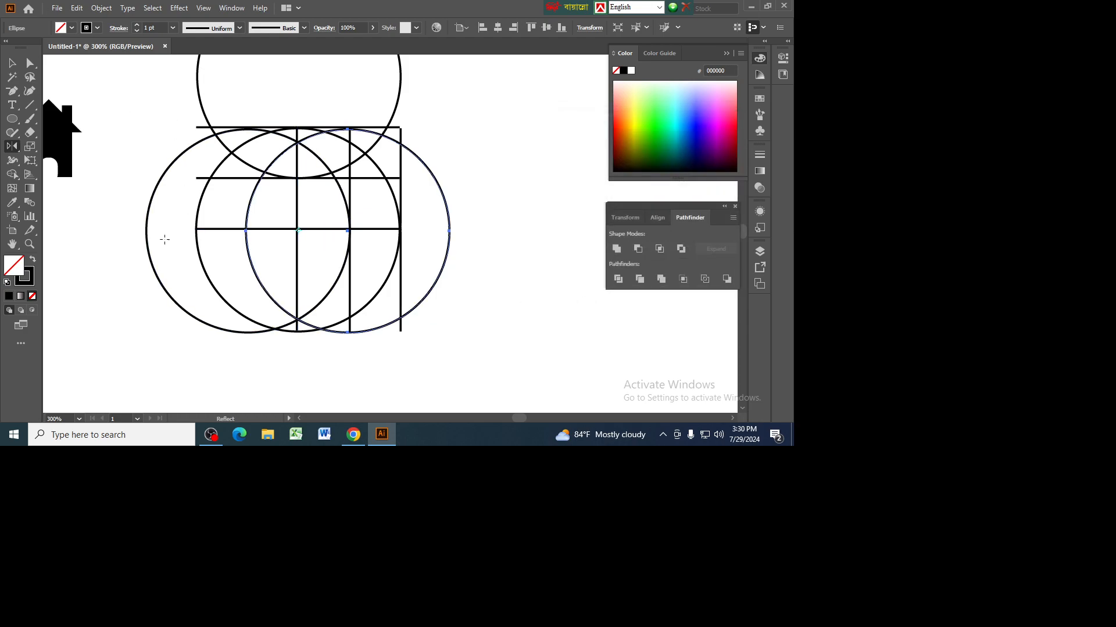
Step: Reflect a copy of the upper offset circle across the horizontal axis through the original circle's centre
key(v)
click(203, 107)
click(12, 147)
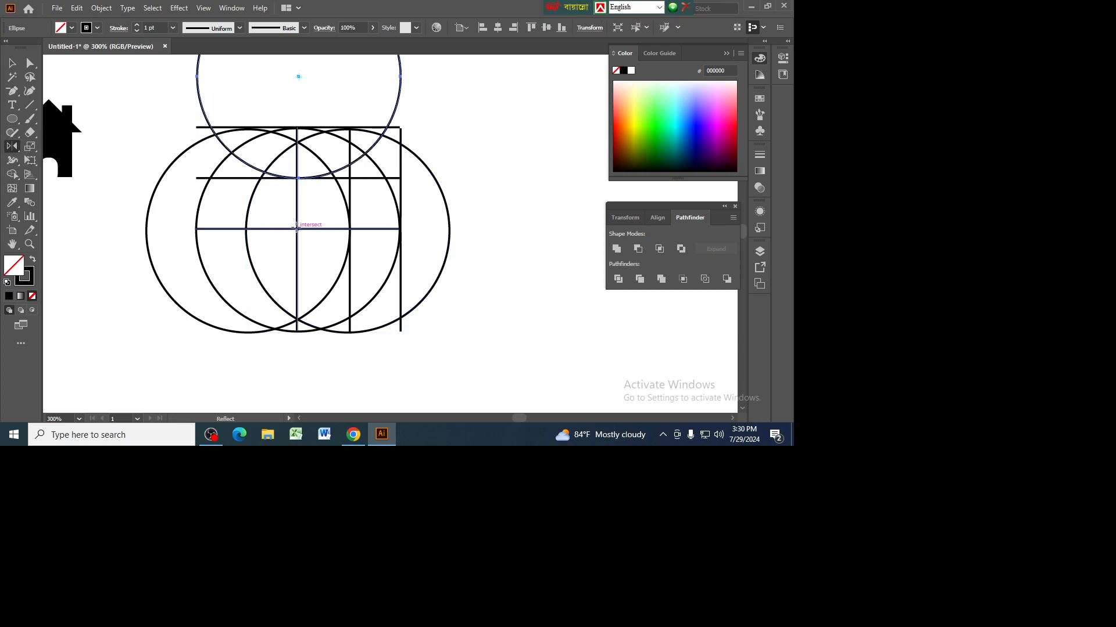
alt+click(296, 228)
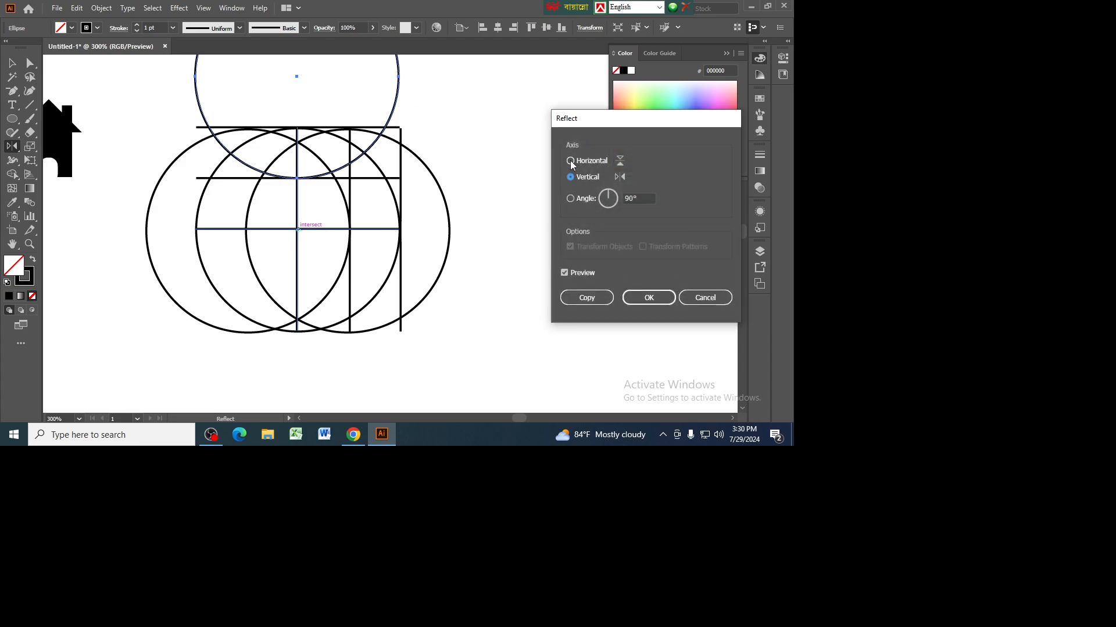
click(571, 161)
click(587, 298)
Step: Delete the top, midway horizontal, midway vertical and right-edge guide lines, leaving only the two lines through the centre
click(14, 58)
click(209, 142)
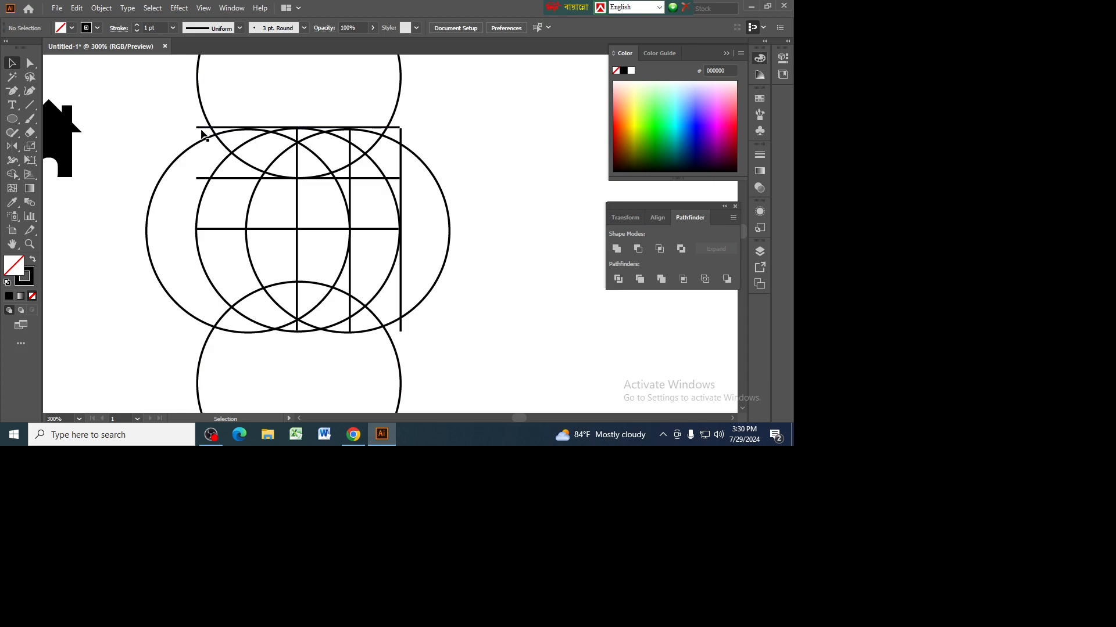
click(204, 128)
key(Delete)
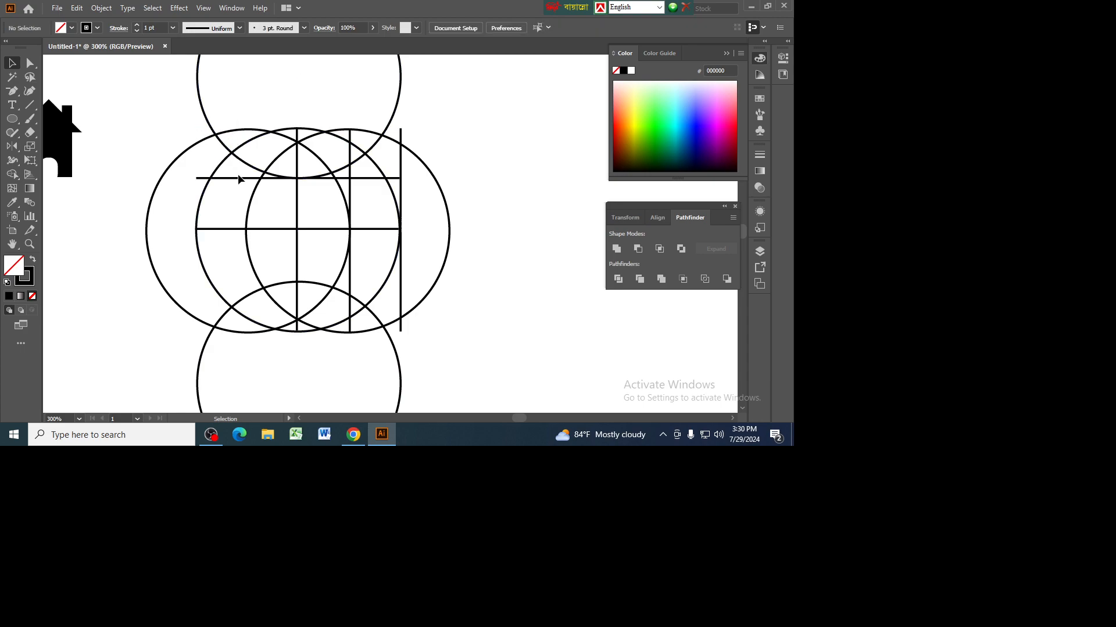
click(242, 176)
key(Delete)
click(350, 190)
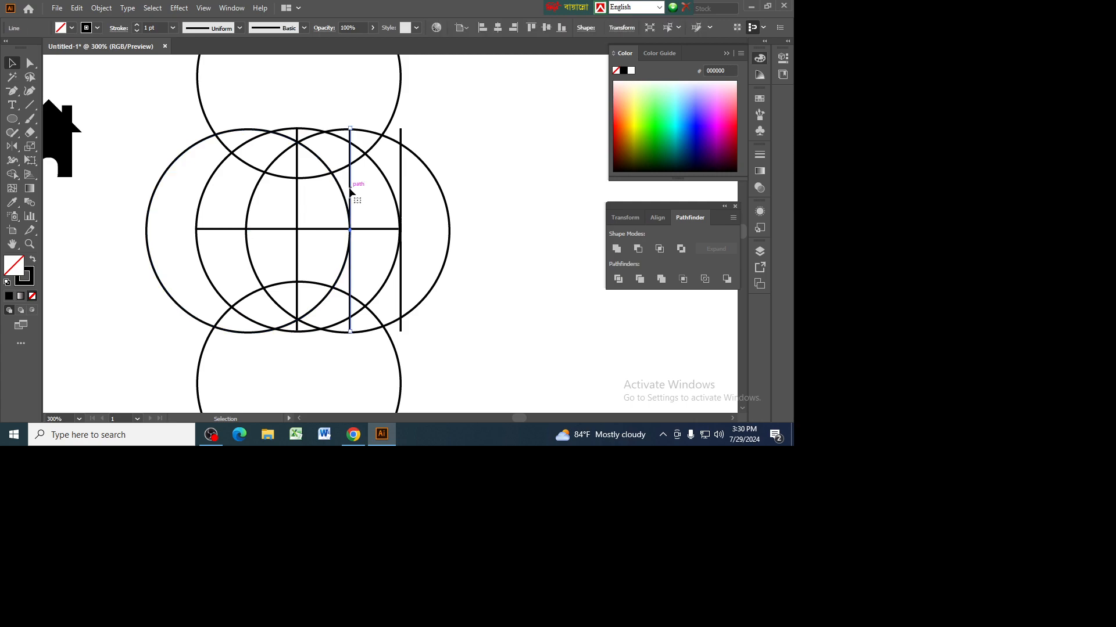
key(Delete)
click(401, 185)
key(Delete)
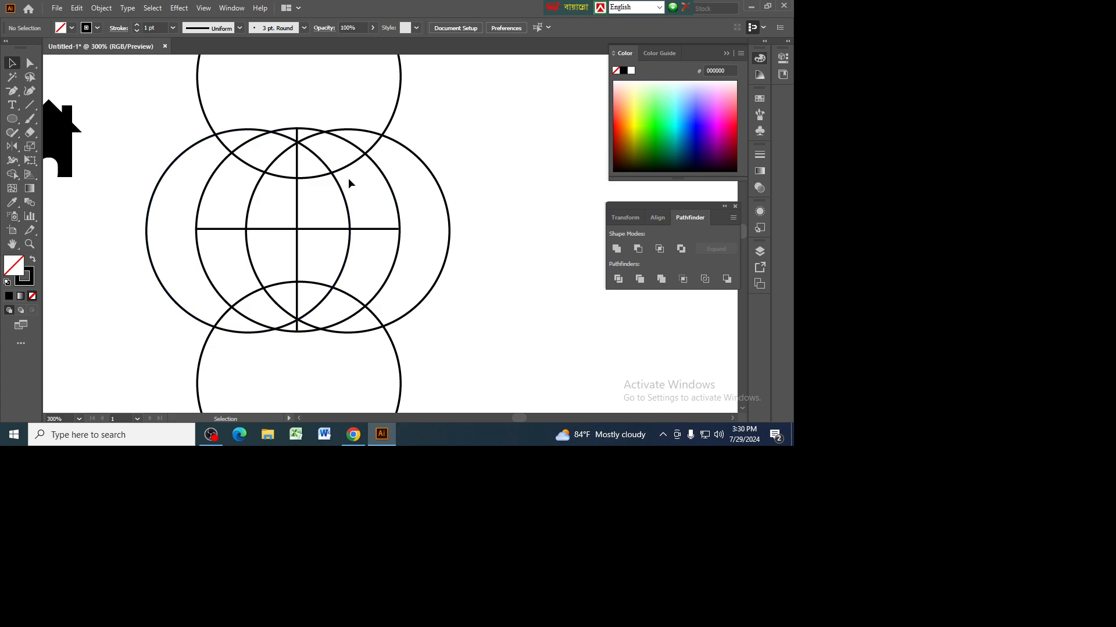
Step: Delete the right, lower and left offset circles around the globe circle
drag(152, 118, 511, 400)
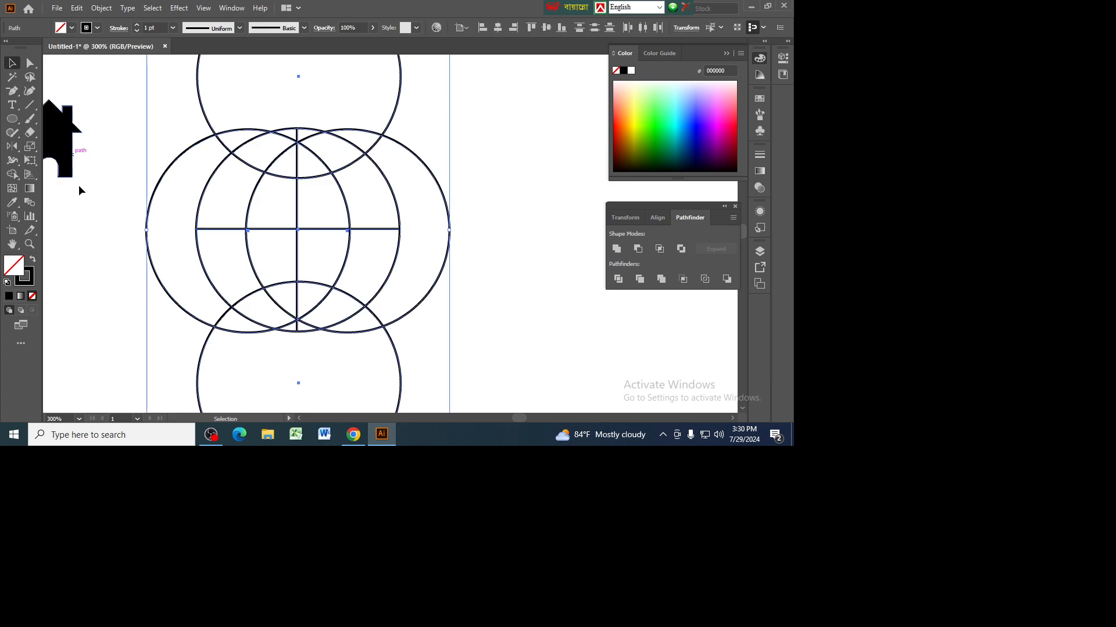
click(497, 266)
click(448, 251)
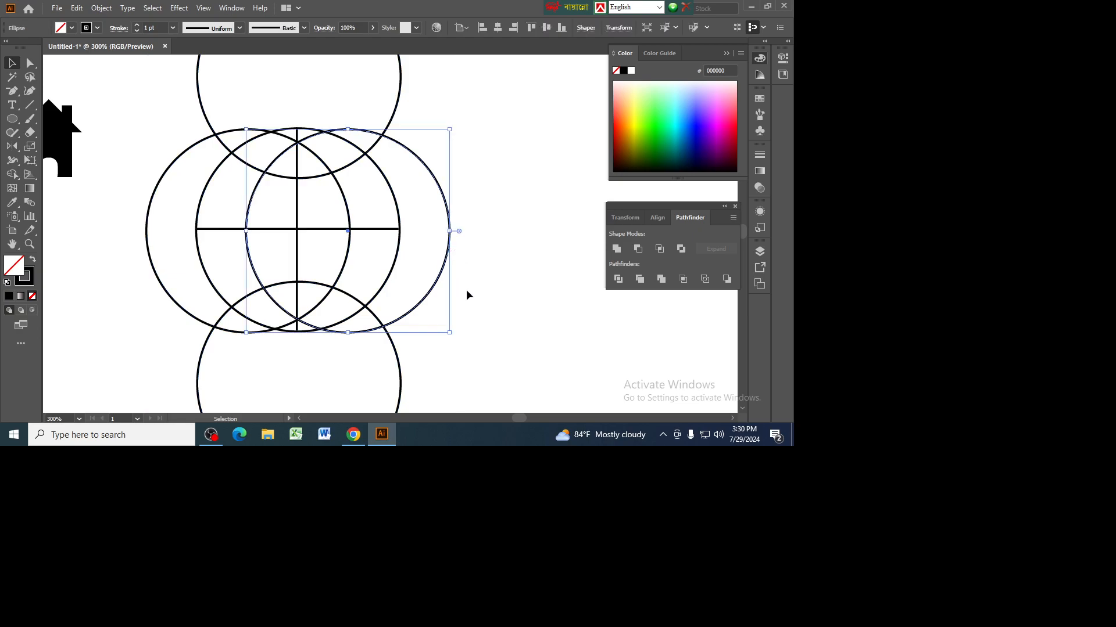
key(Delete)
click(390, 343)
key(Delete)
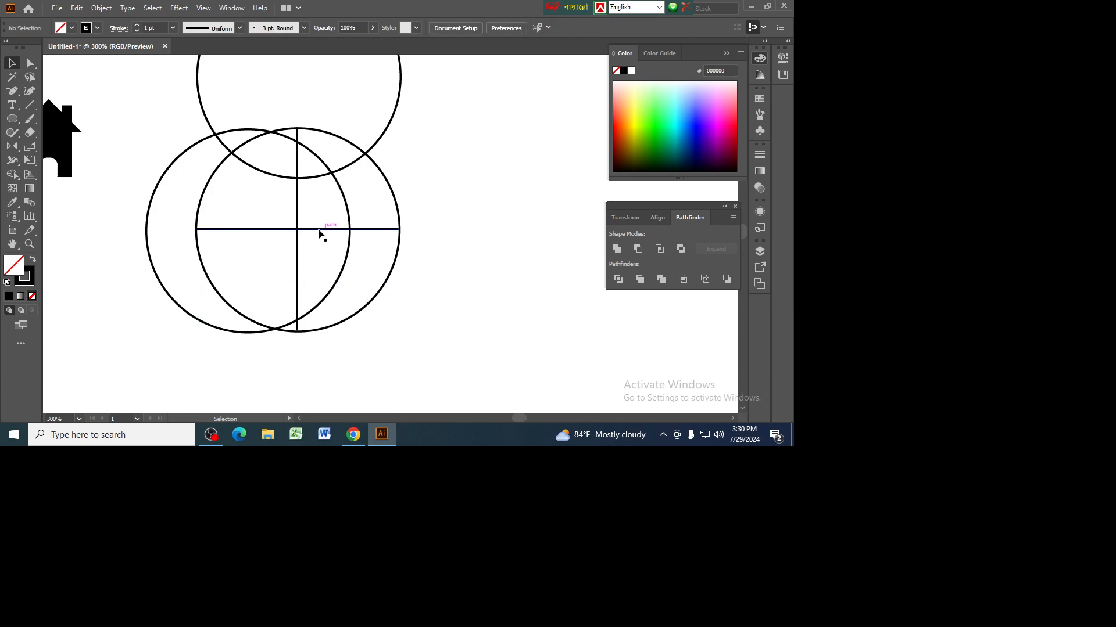
click(346, 197)
key(Delete)
click(350, 169)
Step: Undo the circle and guide line deletions and the reflected copy of the upper circle
key(ctrl+z)
key(ctrl+z)
key(ctrl+z)
key(ctrl+z)
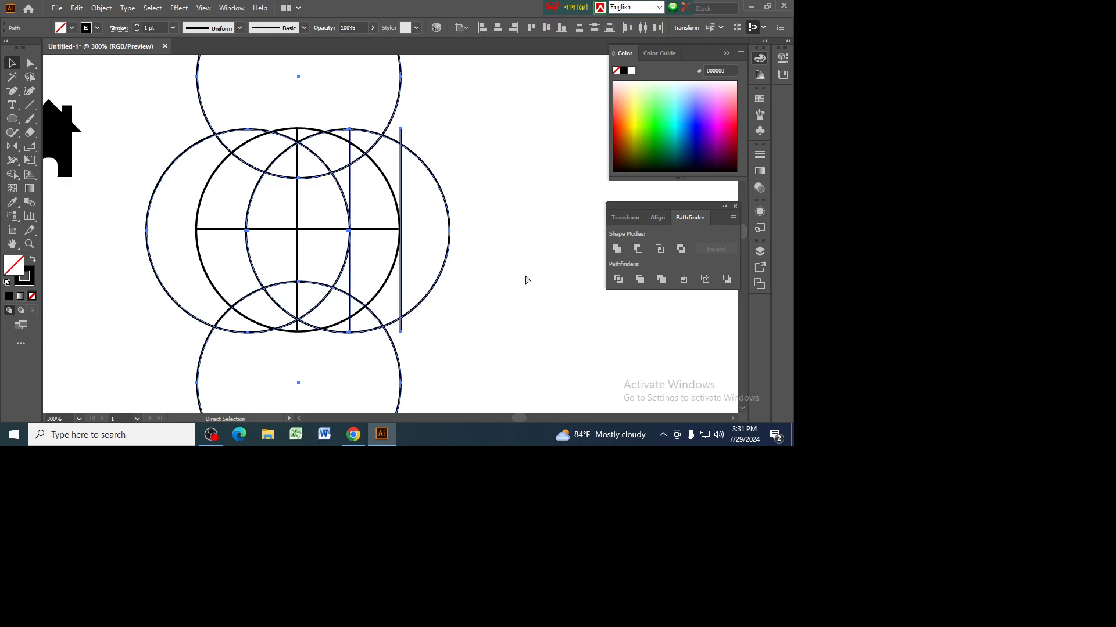
key(ctrl+z)
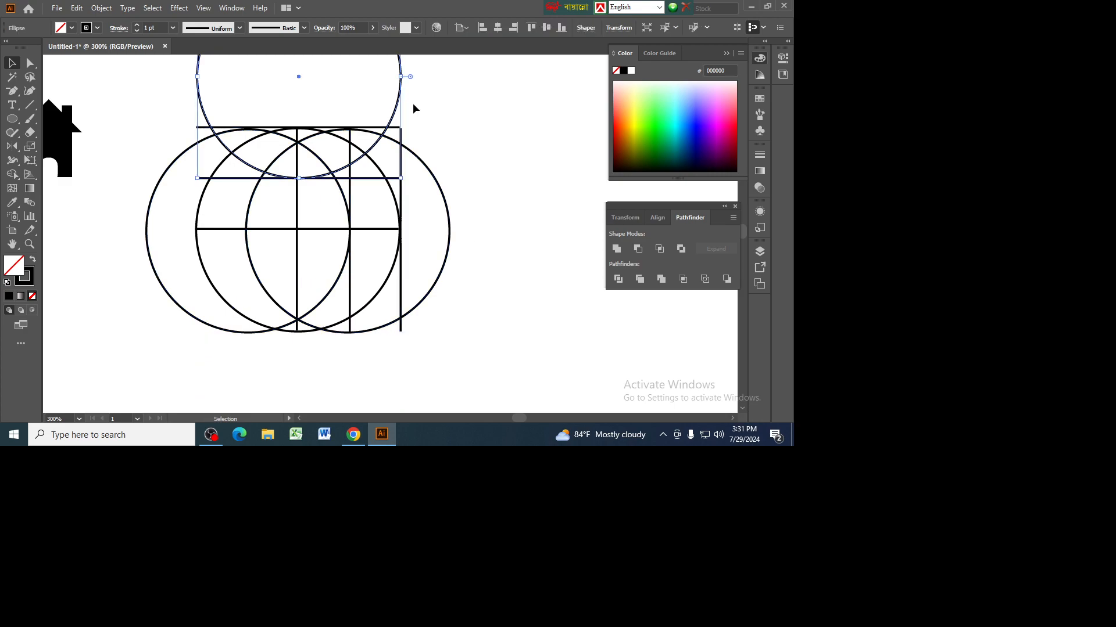
Step: Delete the upper, right and left offset circles, keeping the original circle and all guide lines
click(405, 97)
click(399, 97)
click(399, 114)
key(Delete)
click(412, 153)
key(Delete)
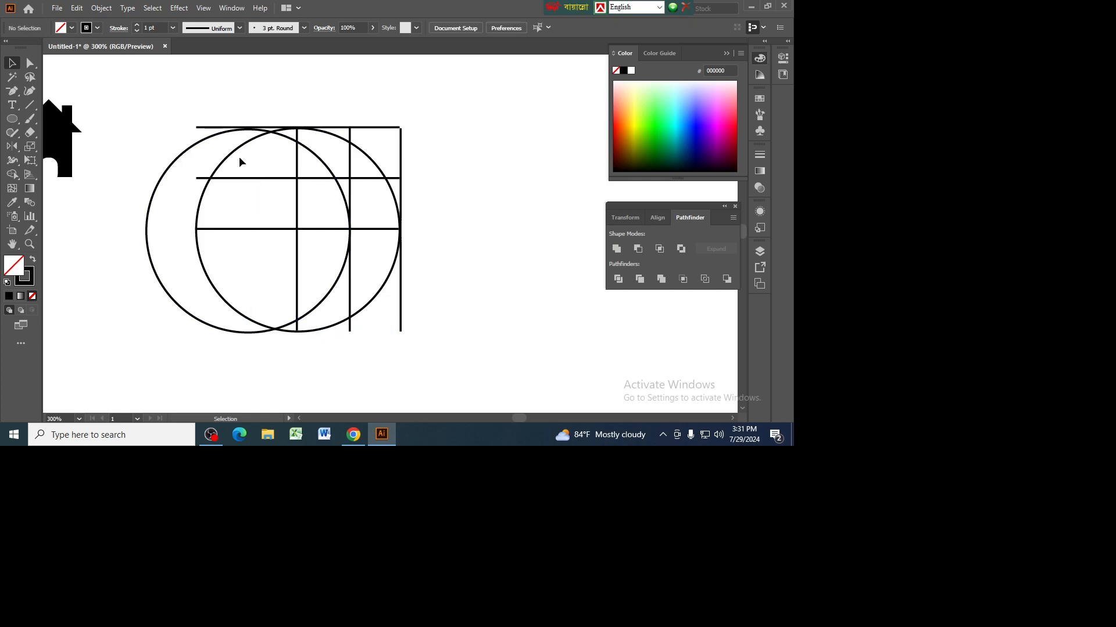
click(202, 142)
key(Delete)
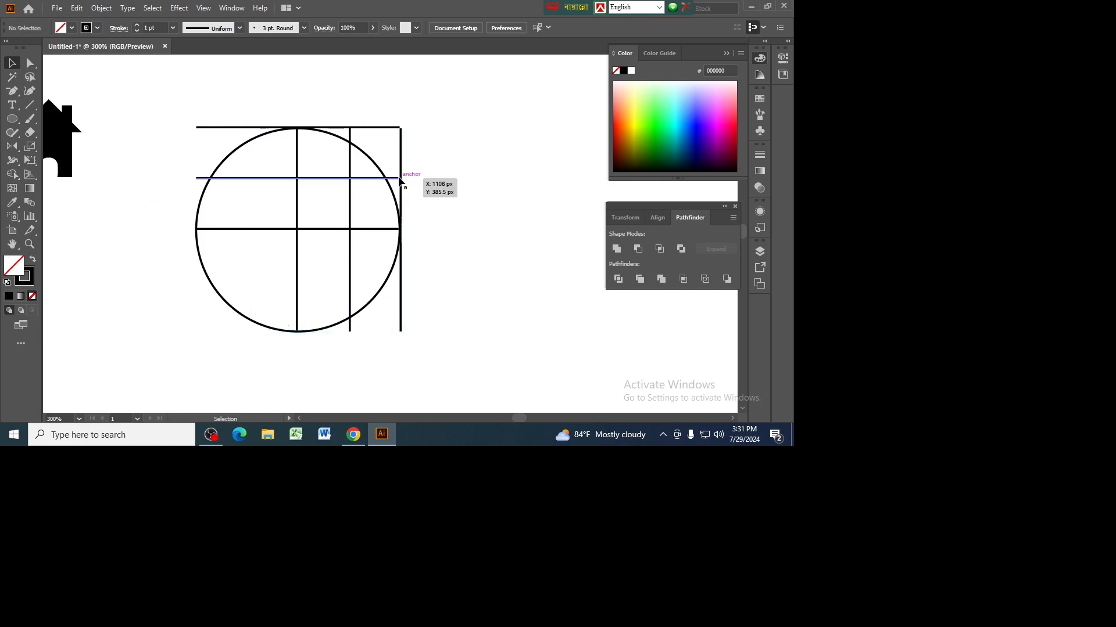
Step: Select the original circle and display its properties
click(378, 166)
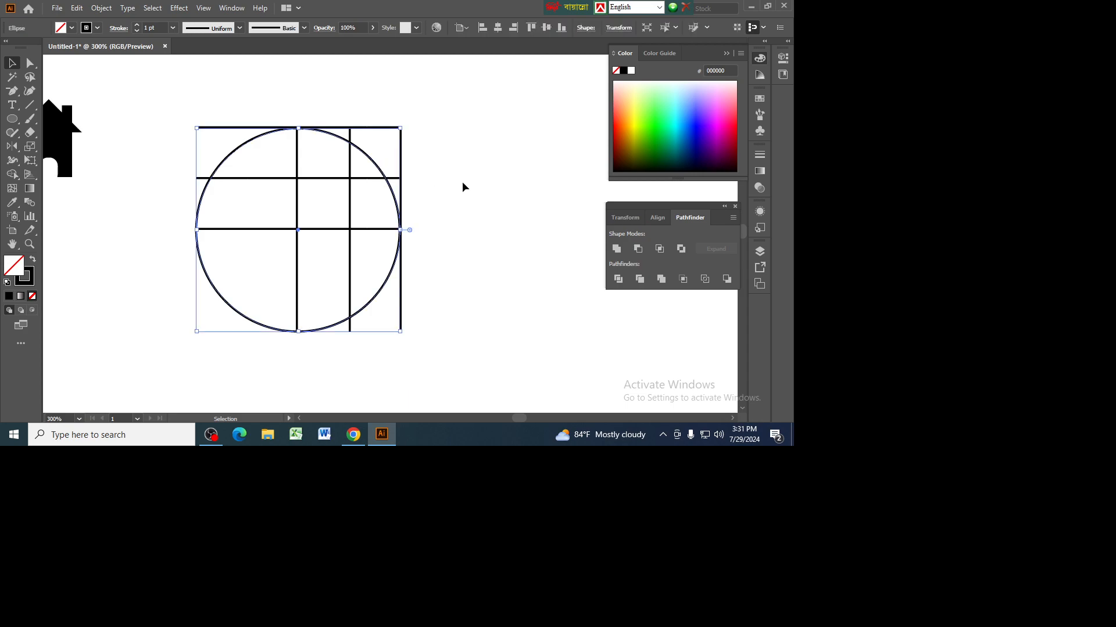
click(231, 8)
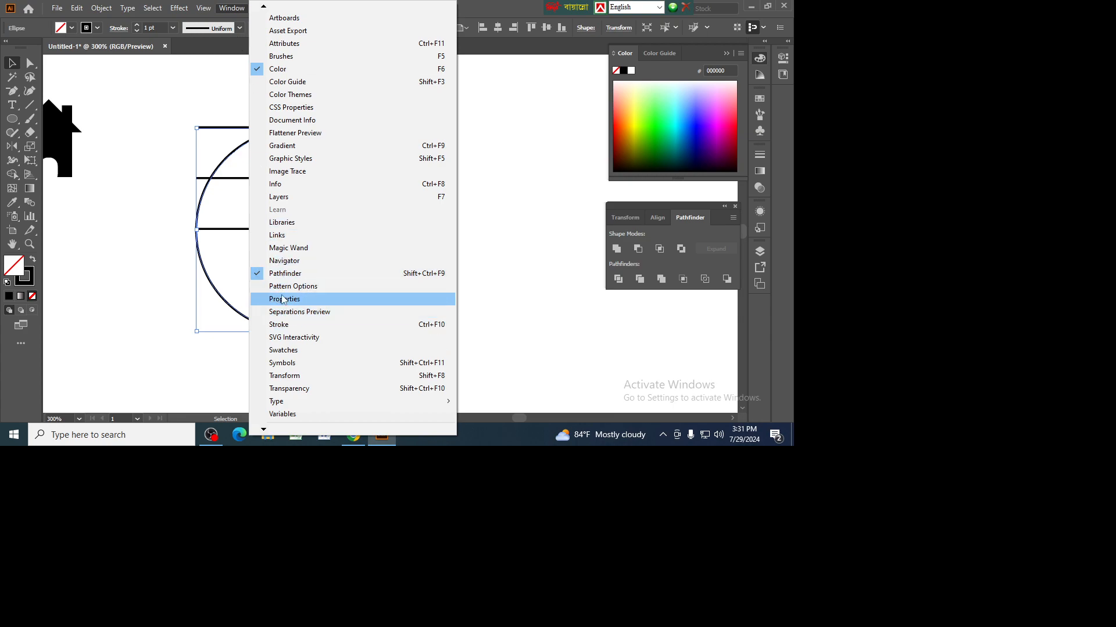
click(284, 299)
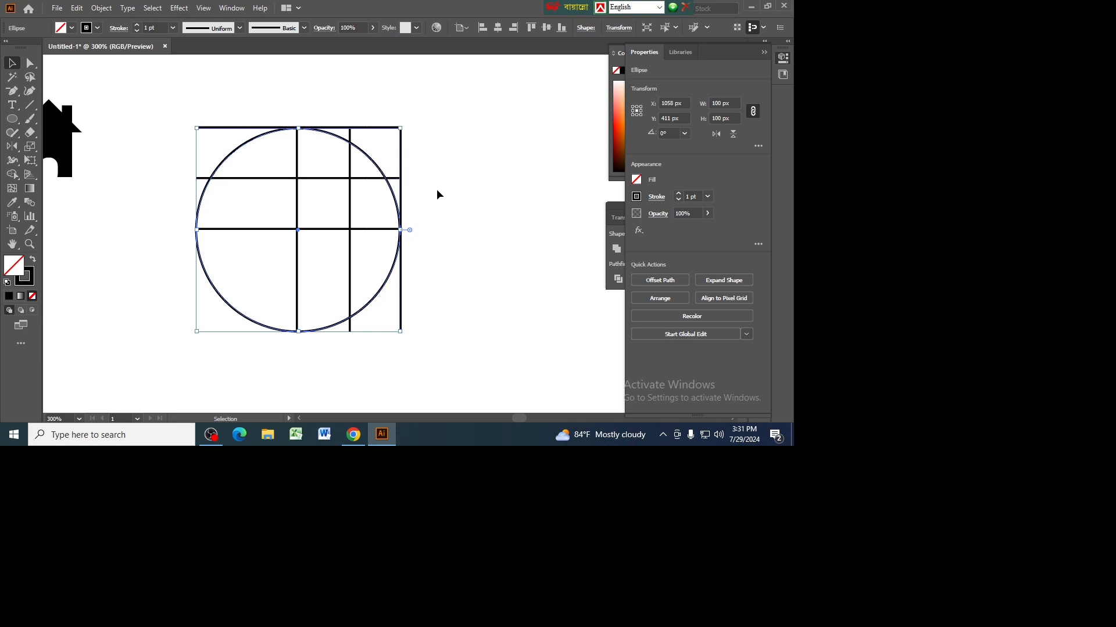
Step: Resize the circle proportionally to 125 px, and set it back to 100 px
click(731, 103)
text(125)
key(Tab)
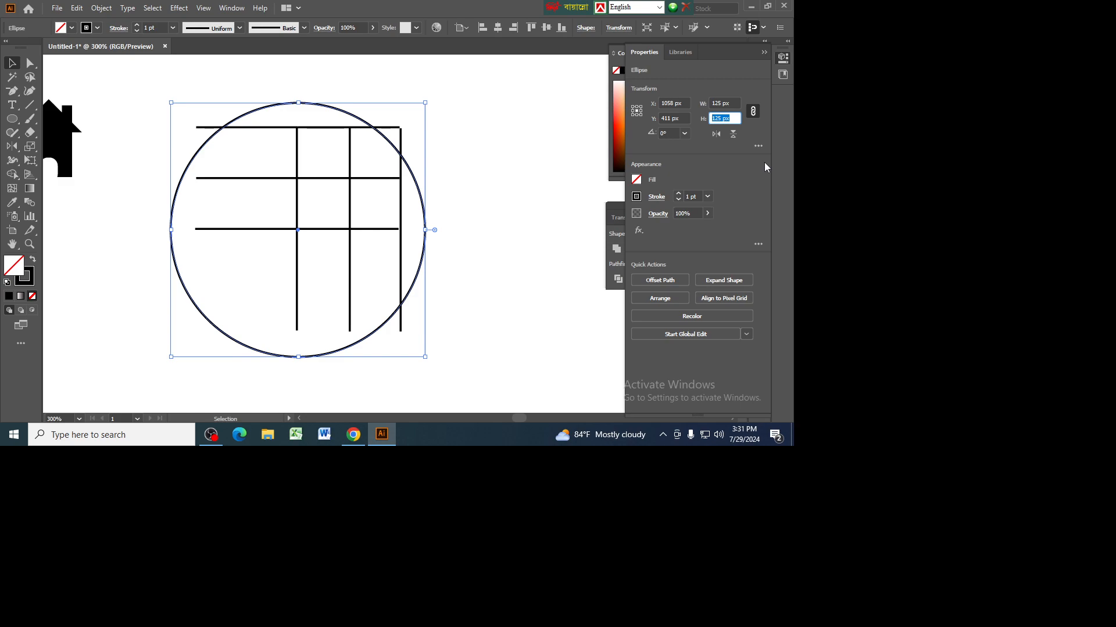
key(Return)
click(732, 104)
text(100)
key(Tab)
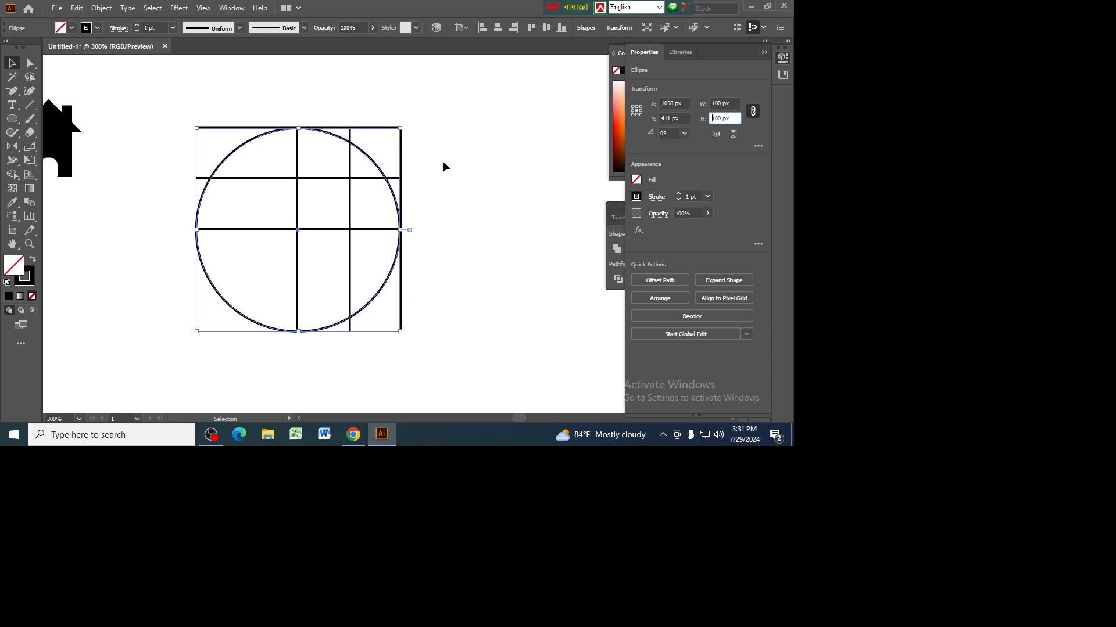
click(444, 164)
Step: Paste a copy of the 100 px circle in front of it and enlarge the copy proportionally to 125 px
click(375, 163)
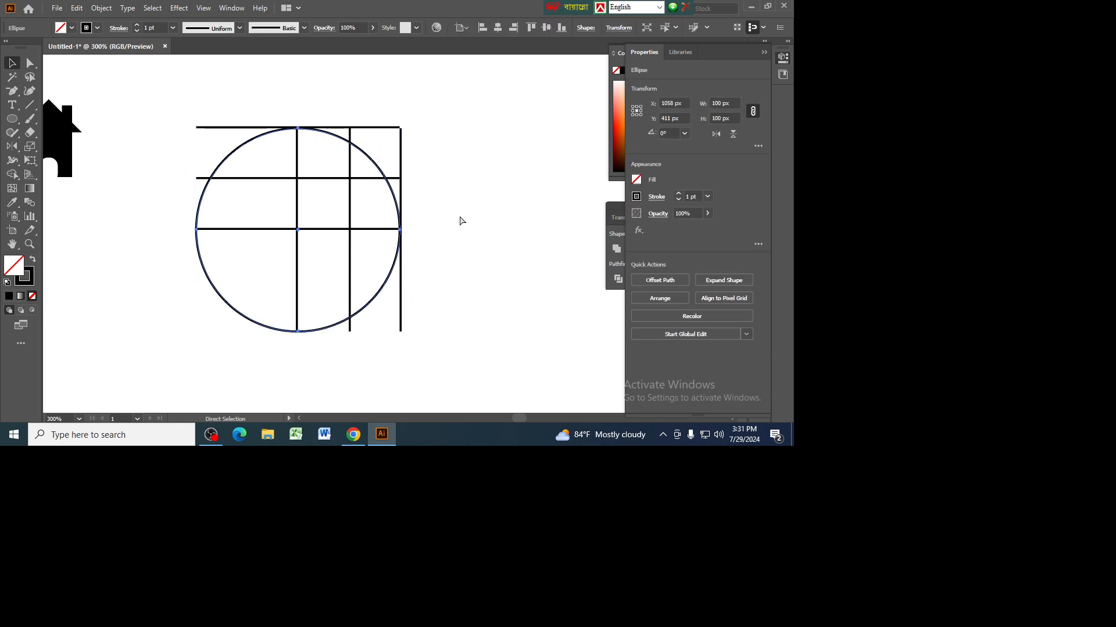
key(ctrl+f)
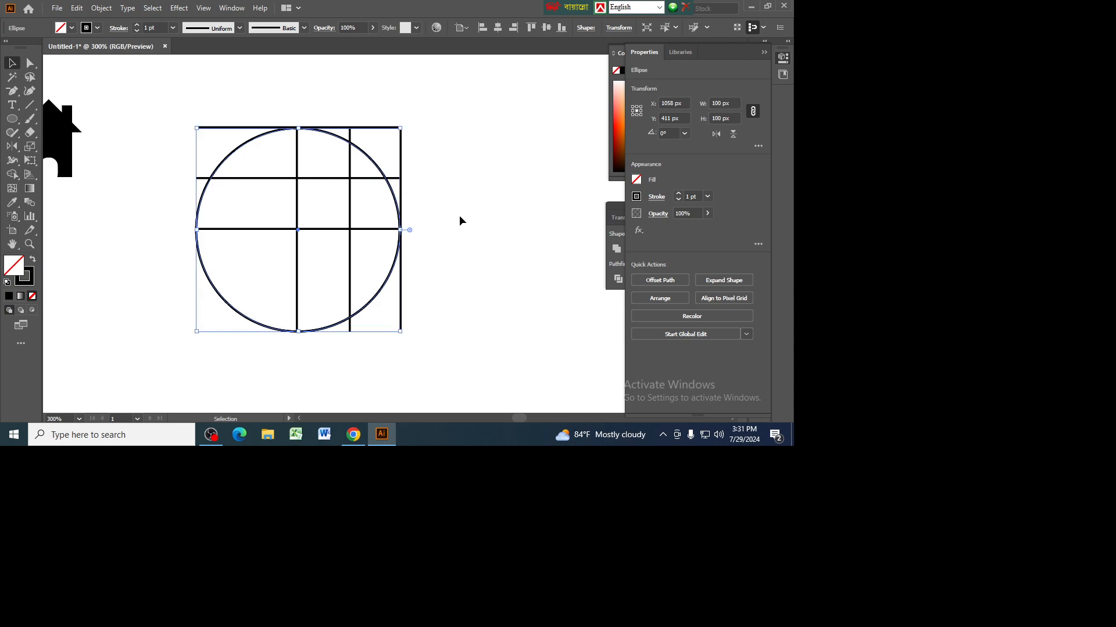
click(726, 103)
text(12)
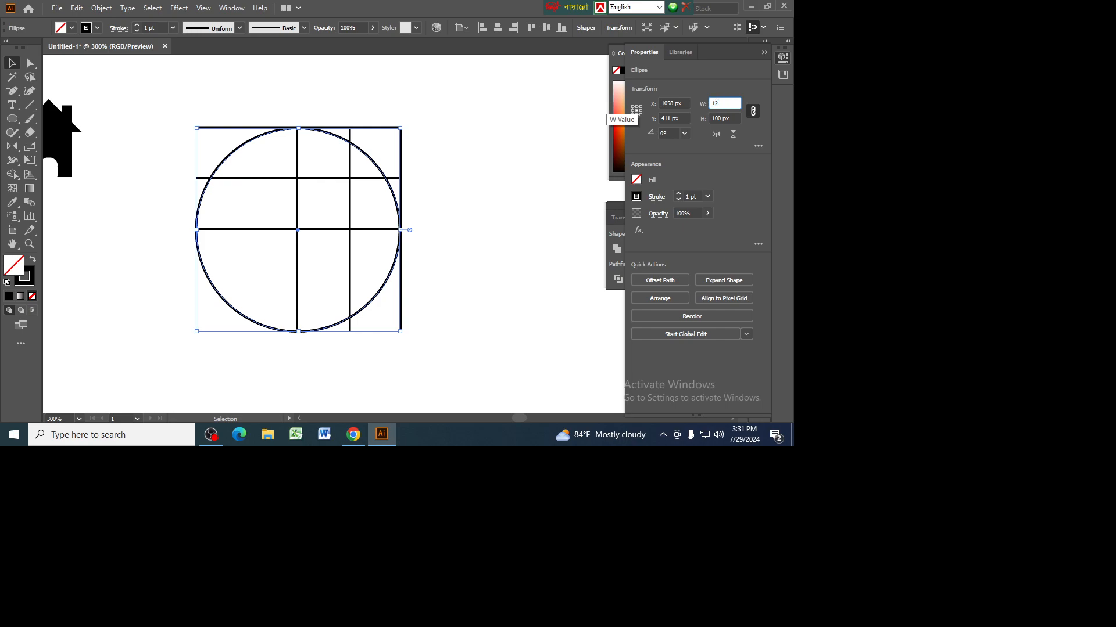
key(Tab)
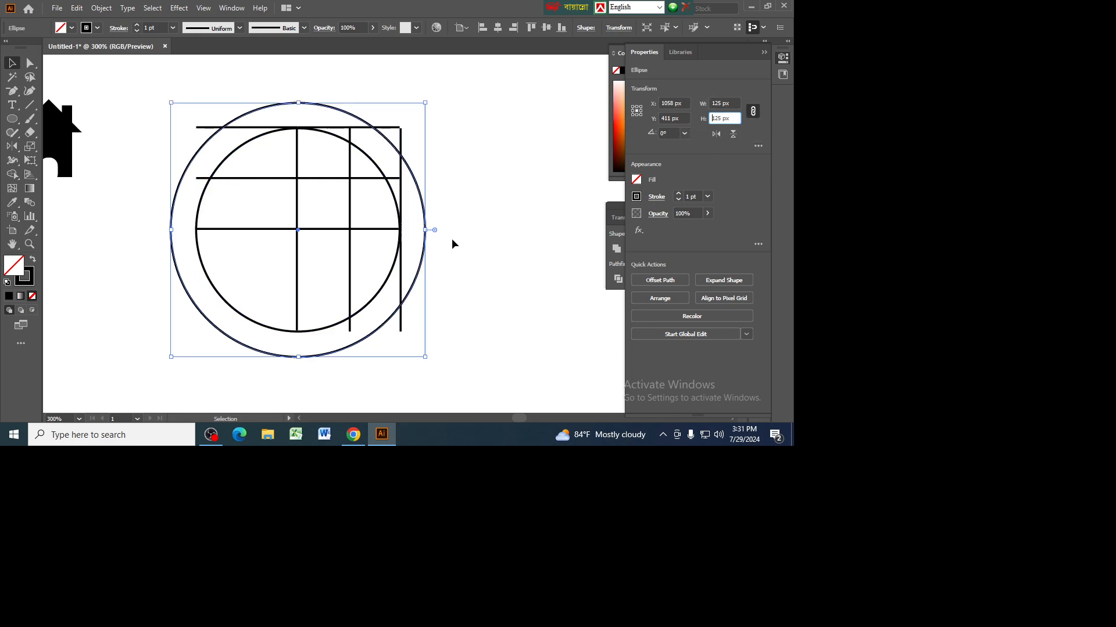
click(453, 239)
Step: Enlarge another copy of the 100 px circle to 125 px and move one large circle left until its right edge meets the inner vertical guide
click(399, 207)
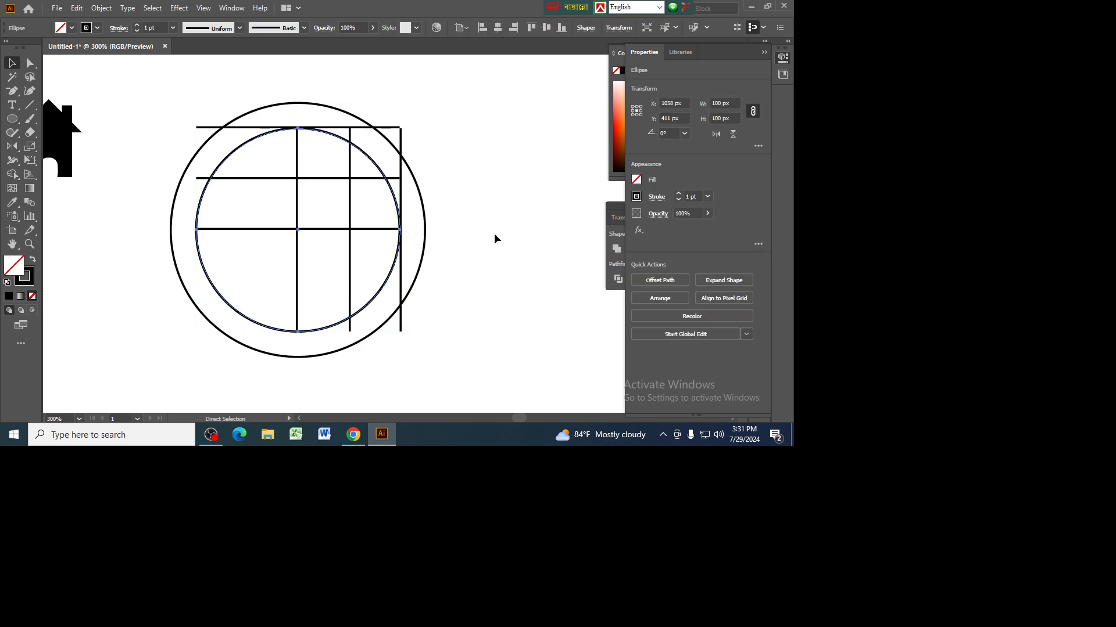
click(731, 103)
text(125)
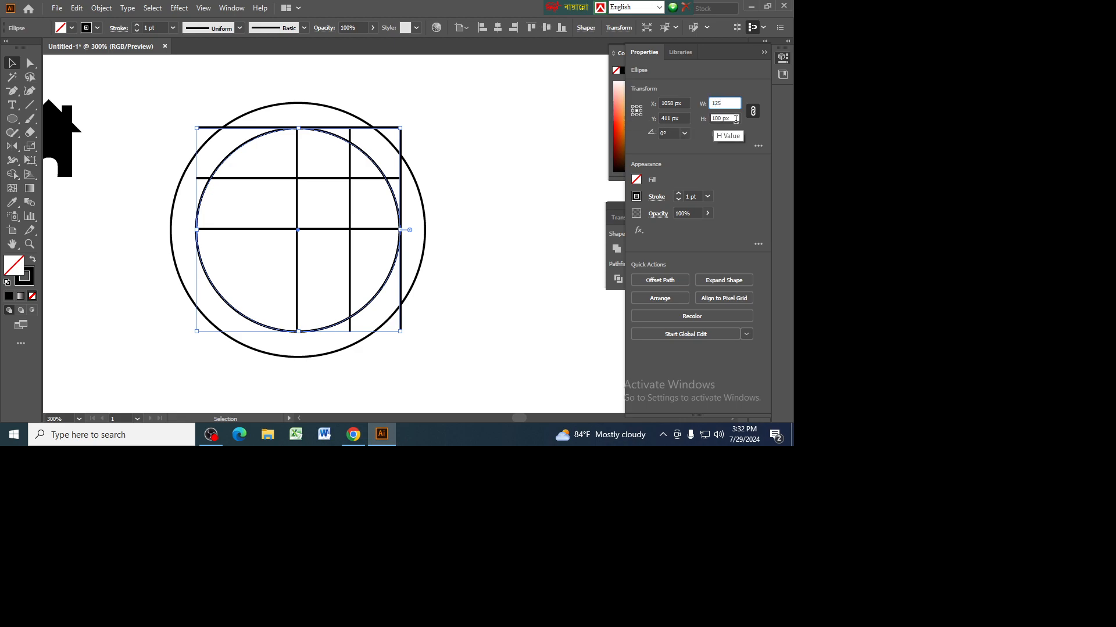
key(Return)
click(471, 195)
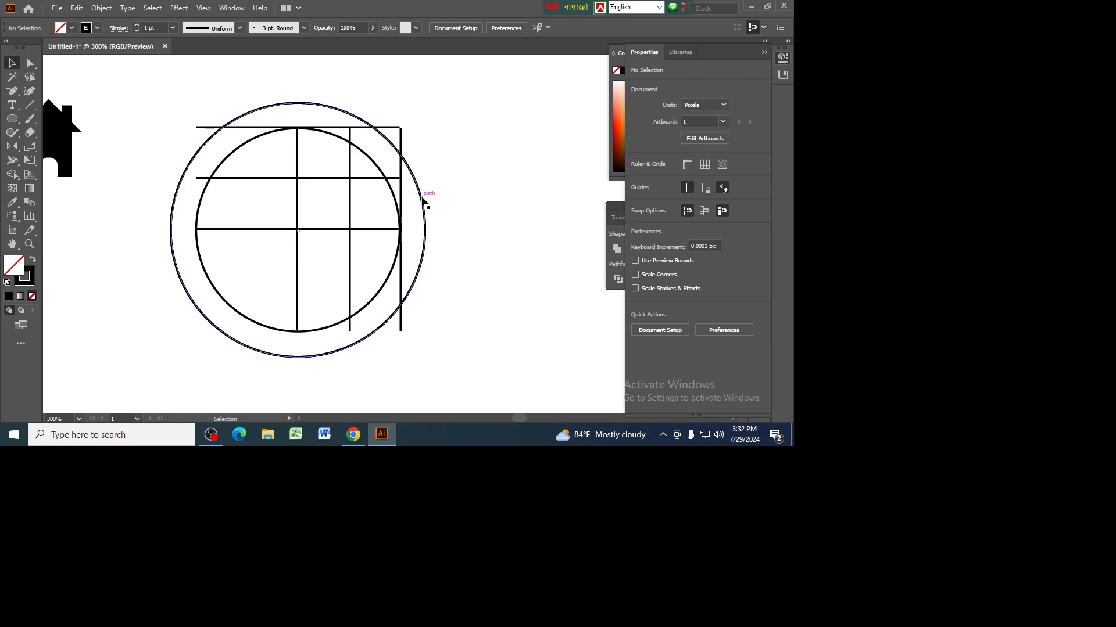
drag(422, 202, 345, 208)
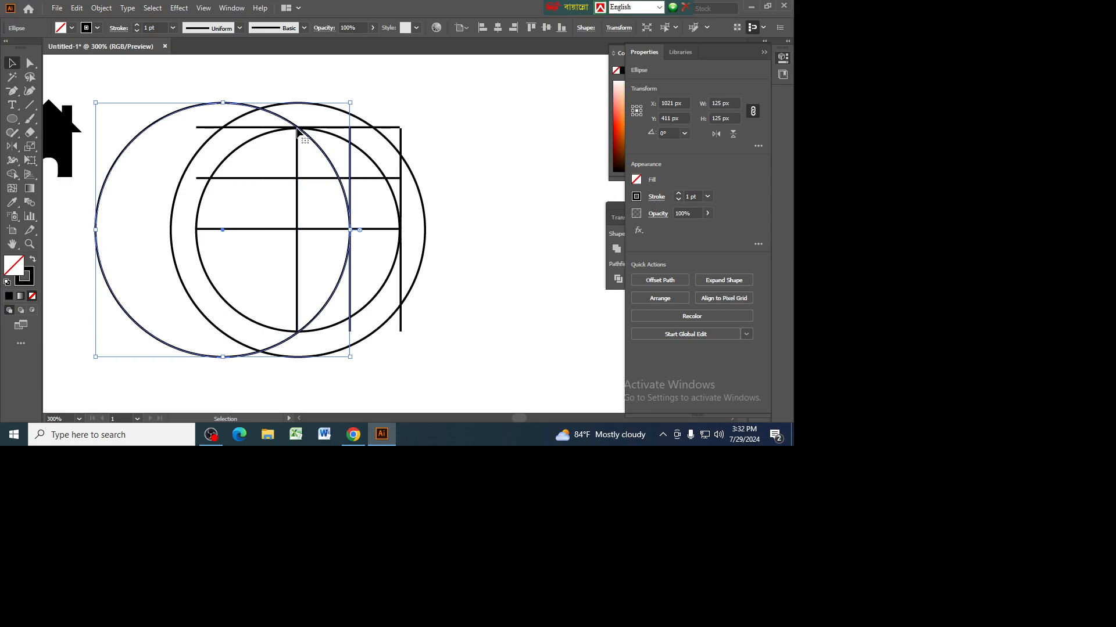
Step: Switch to Chrome and open the outlined icon set image in its own tab to examine the globe icon at large size
click(353, 435)
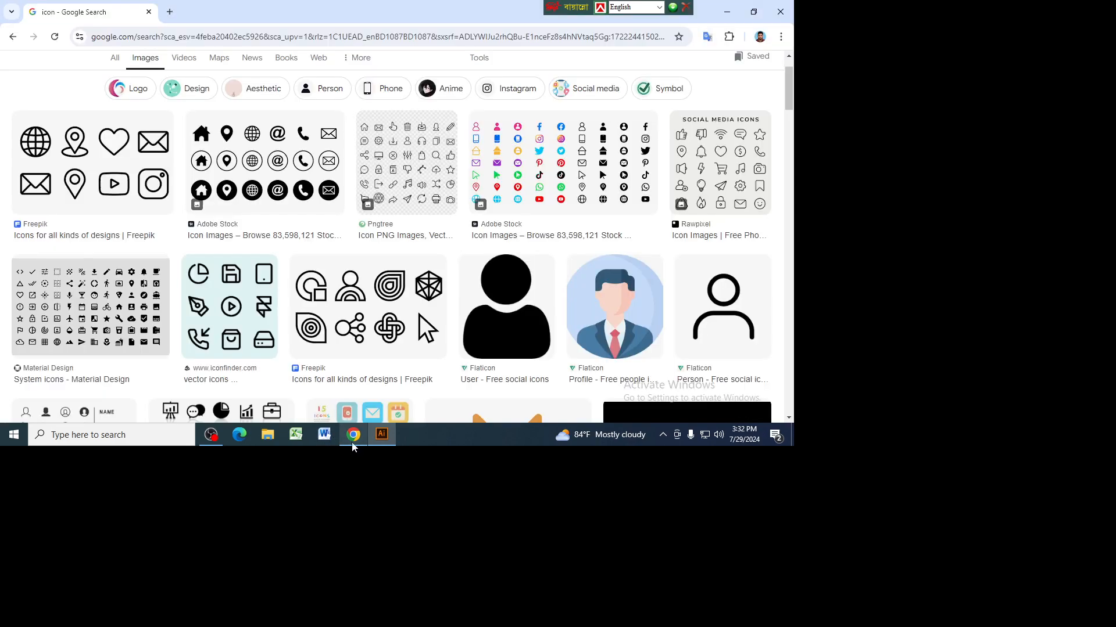
click(262, 145)
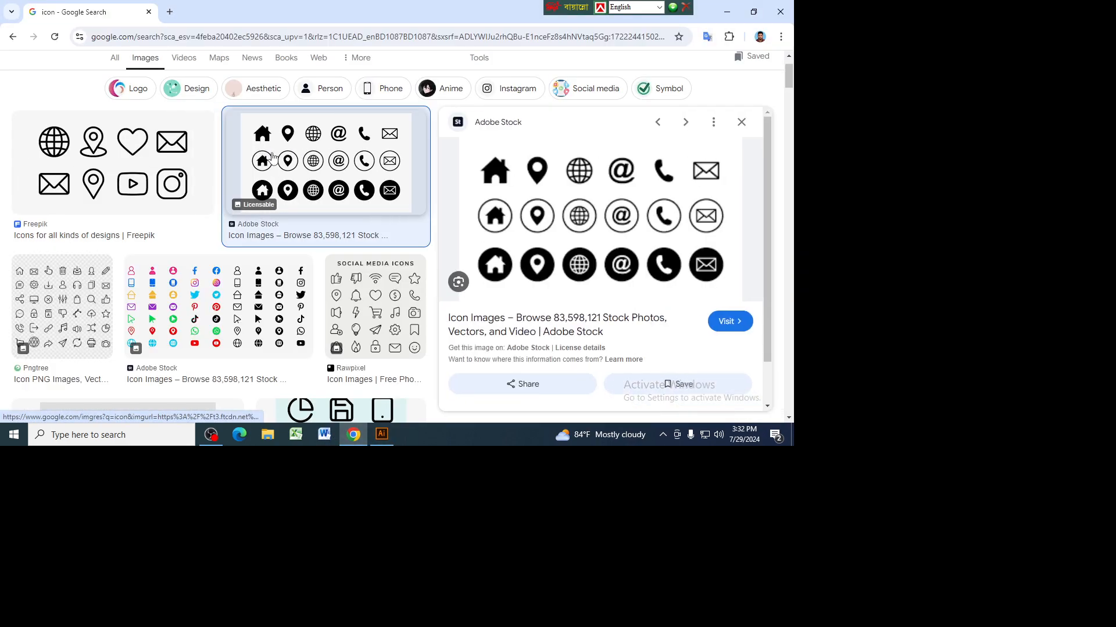
right_click(574, 178)
click(620, 188)
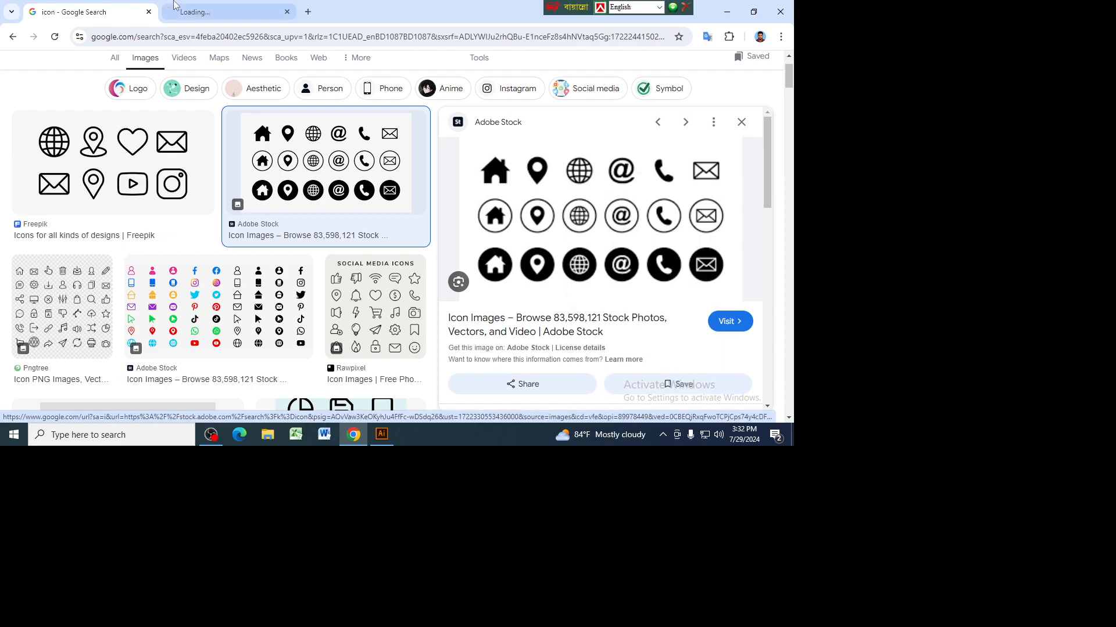
click(125, 5)
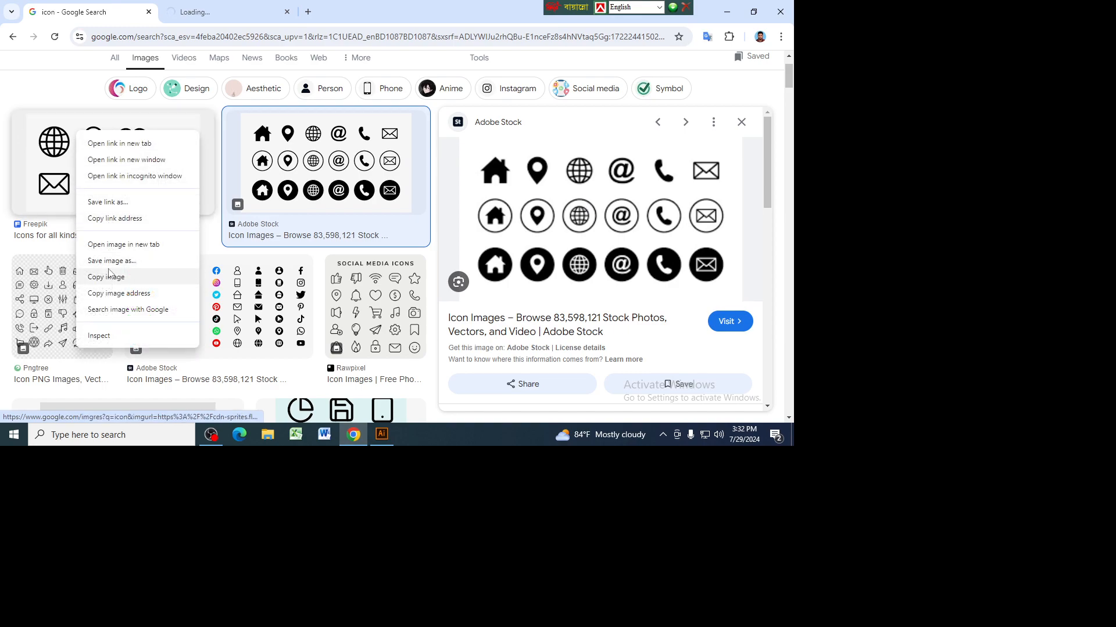
click(113, 244)
click(416, 12)
scroll(470, 312, up, 8)
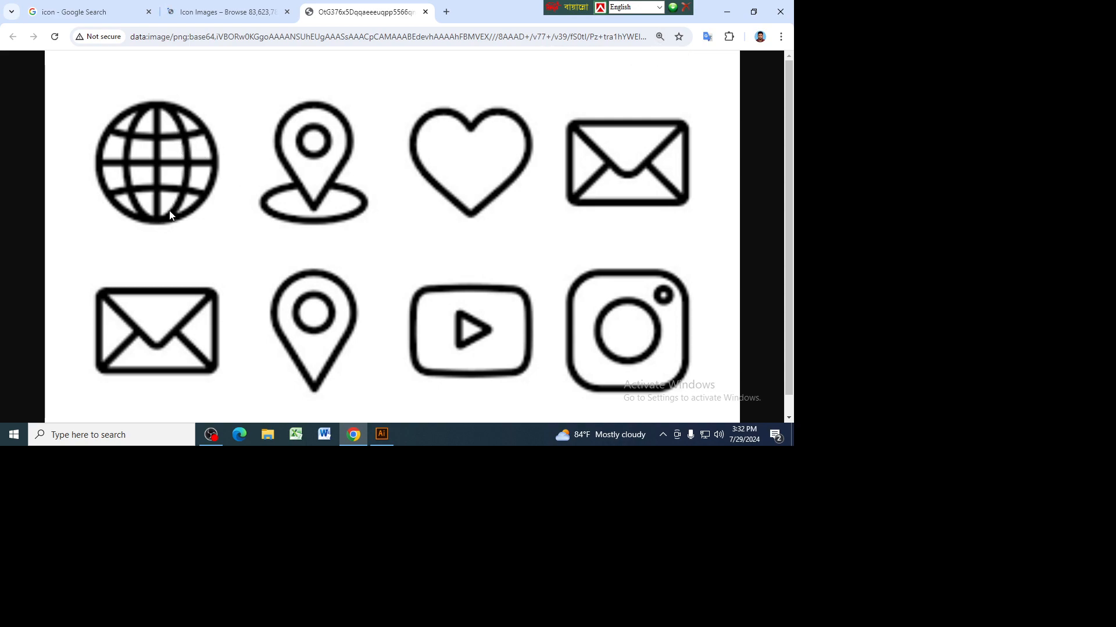
Step: Switch back to Illustrator and move the centred 125 px circle straight up until its lower edge meets the second horizontal guide line
click(380, 435)
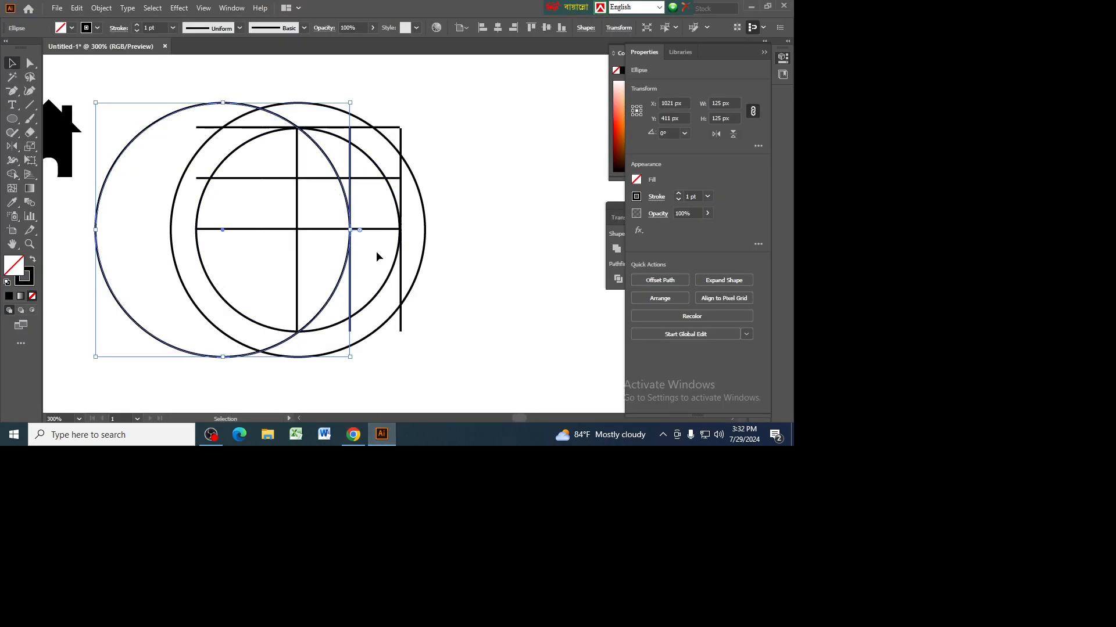
click(422, 392)
click(360, 340)
drag(364, 341, 364, 165)
click(468, 217)
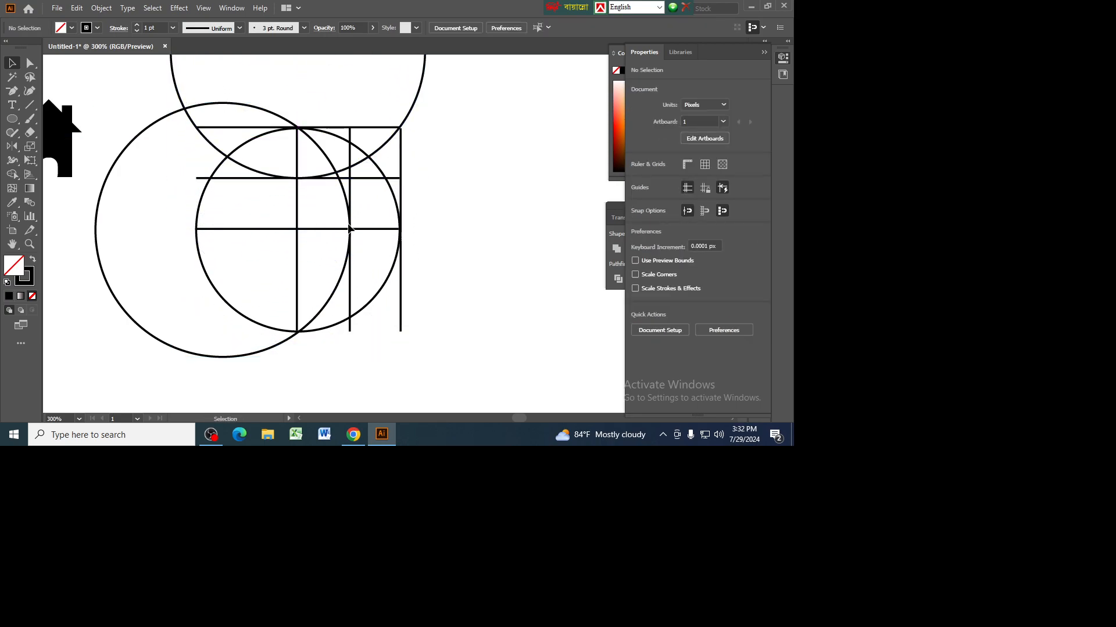
Step: Reflect a copy of the left 125 px circle across the vertical axis through the centre of the guide lines
click(345, 195)
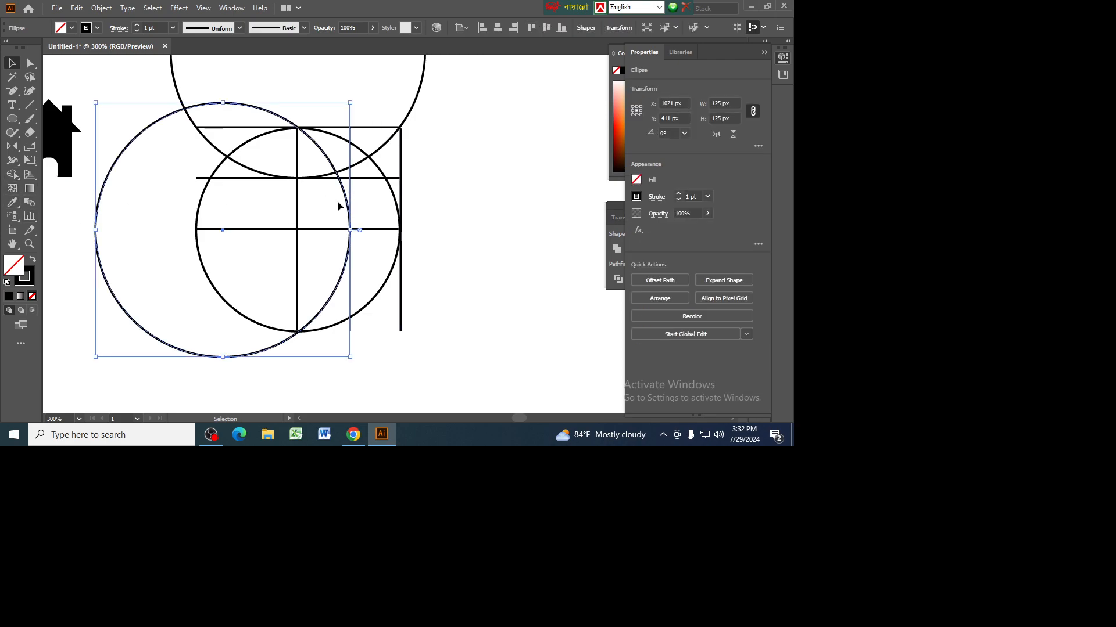
click(13, 148)
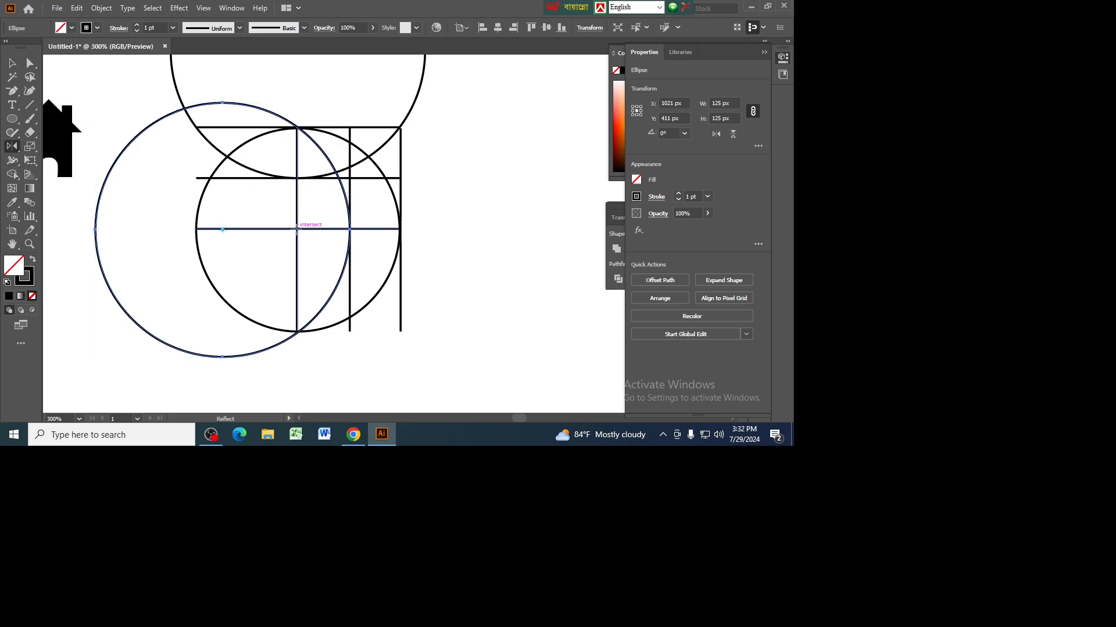
alt+click(296, 229)
click(606, 294)
click(11, 62)
Step: Reflect a copy of the upper 125 px circle across the horizontal axis through the centre of the 100 px circle
click(178, 94)
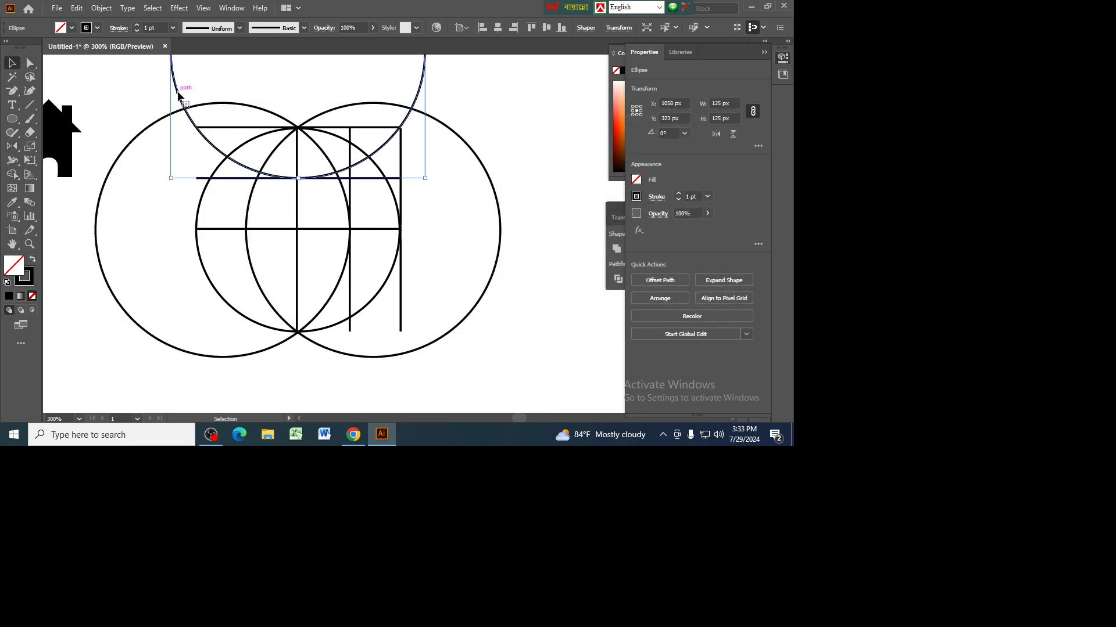
click(11, 147)
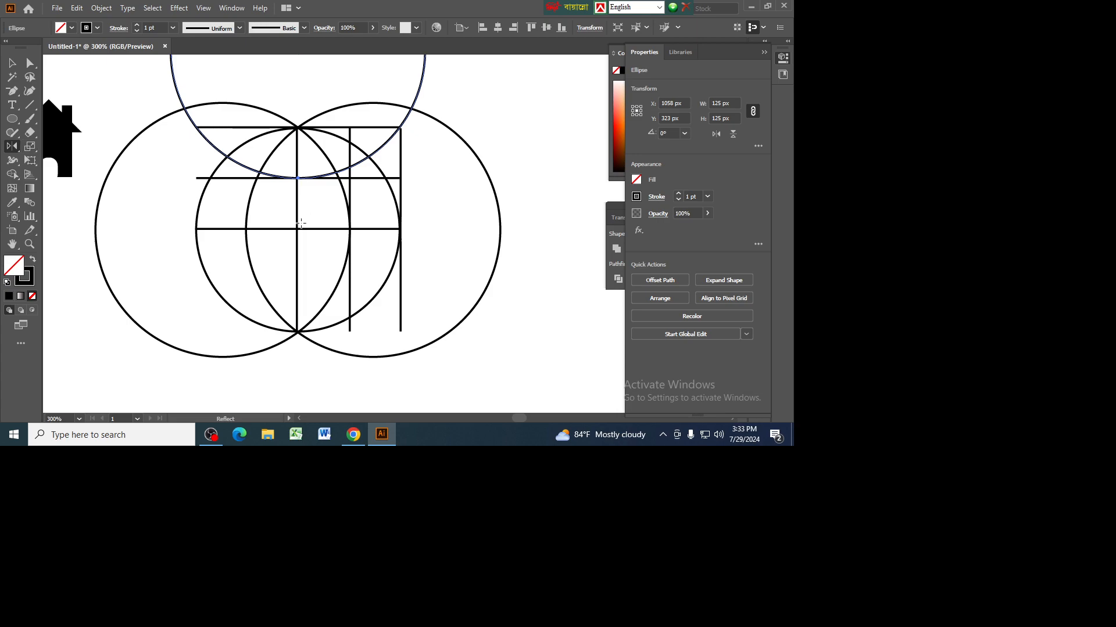
alt+click(298, 228)
click(570, 160)
click(594, 301)
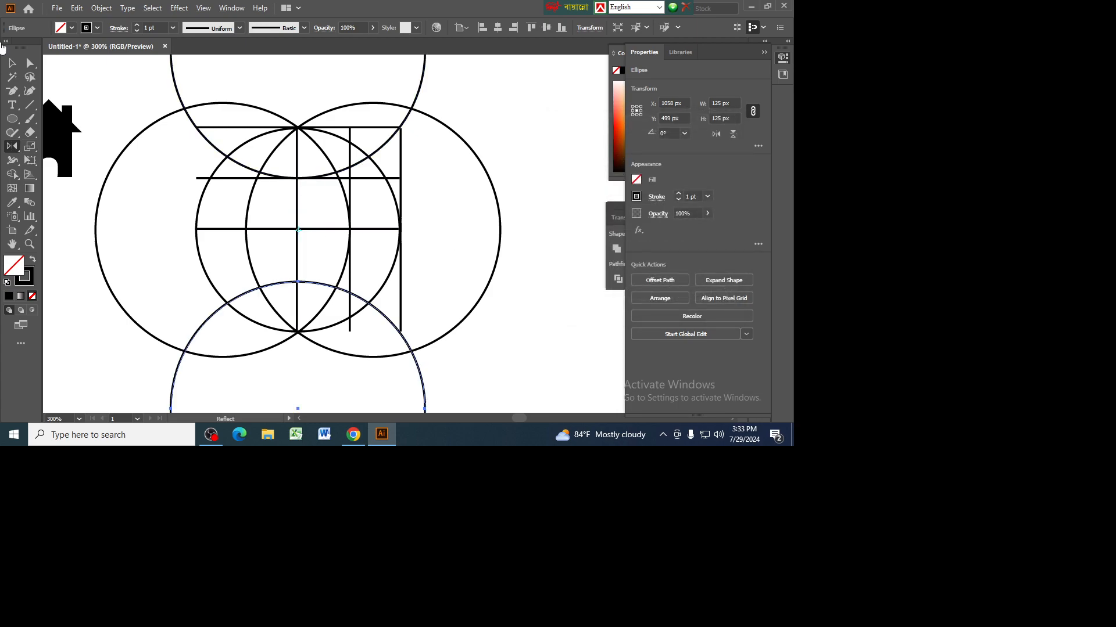
click(18, 66)
click(217, 109)
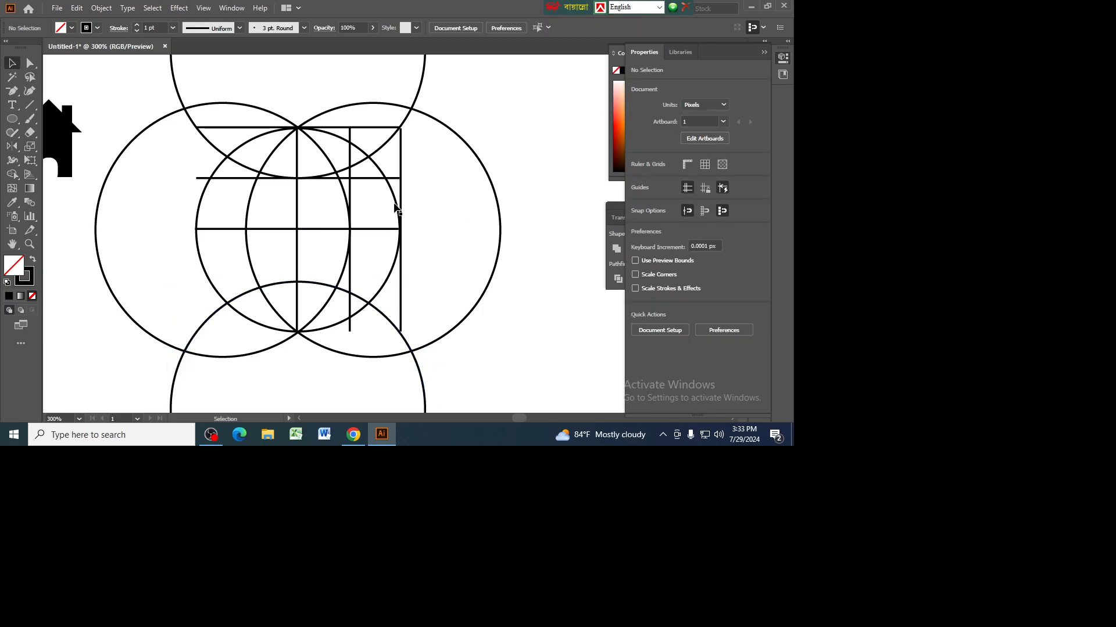
Step: Delete the two upper horizontal and two right vertical guide lines, keeping the central cross lines
click(395, 204)
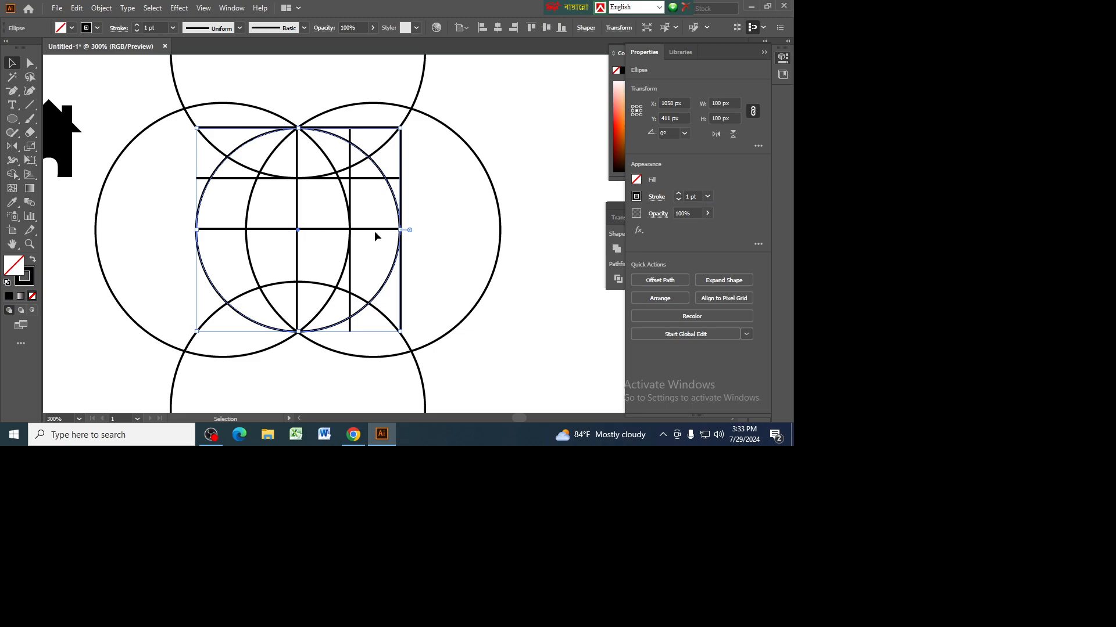
click(408, 205)
click(369, 178)
key(Delete)
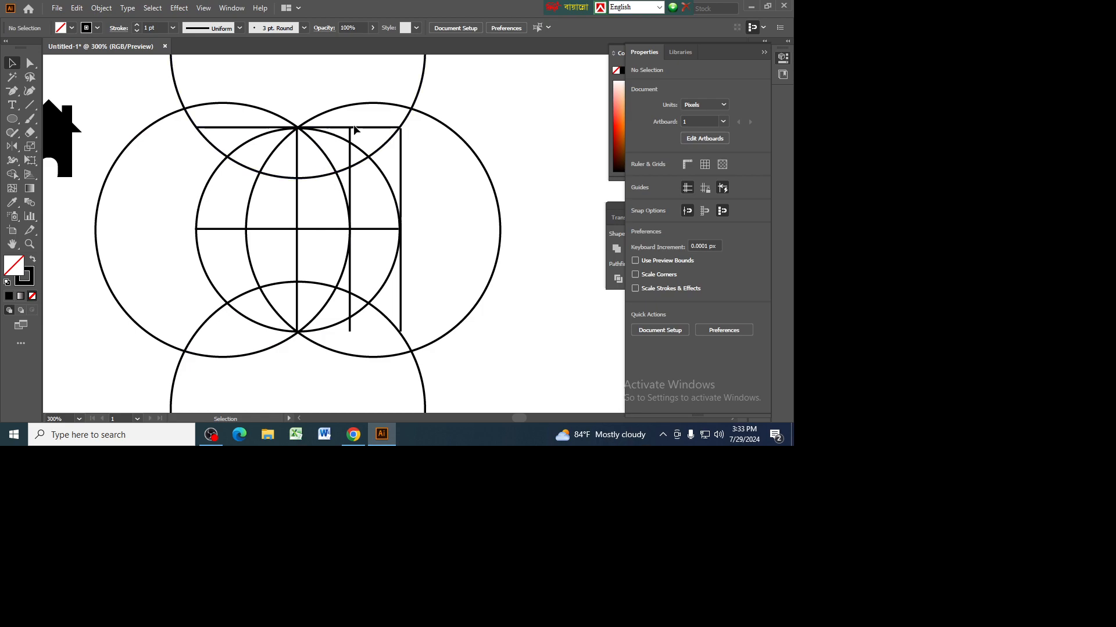
click(362, 127)
key(Delete)
click(401, 189)
key(Delete)
click(350, 189)
key(Delete)
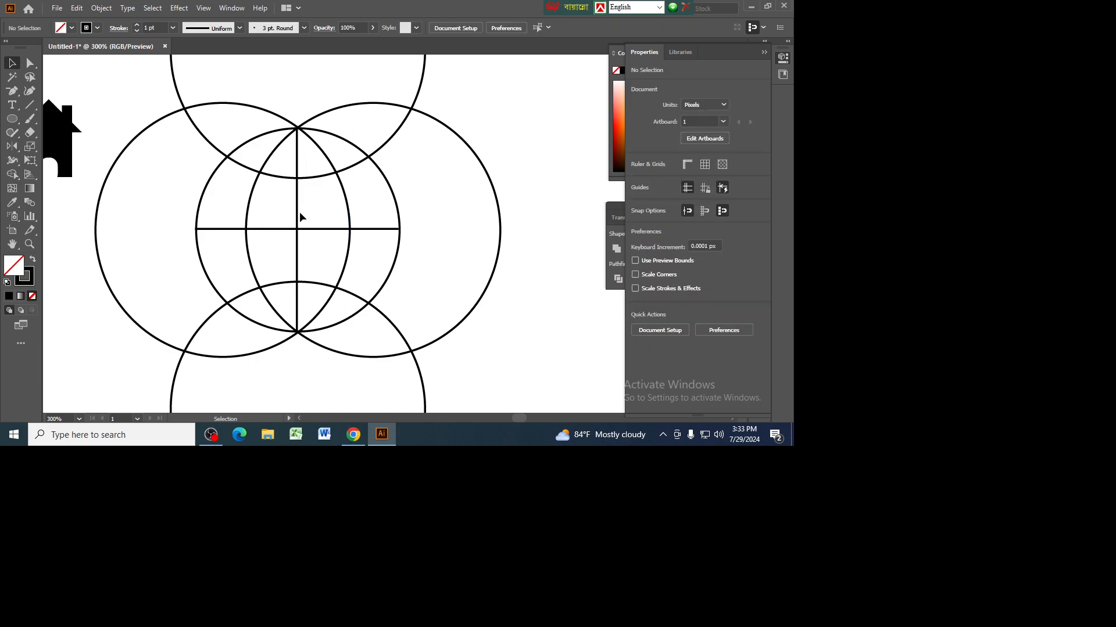
Step: Select all the circles and centre lines and remove every region outside the 100 px circle with Shape Builder
drag(145, 120, 458, 383)
click(12, 174)
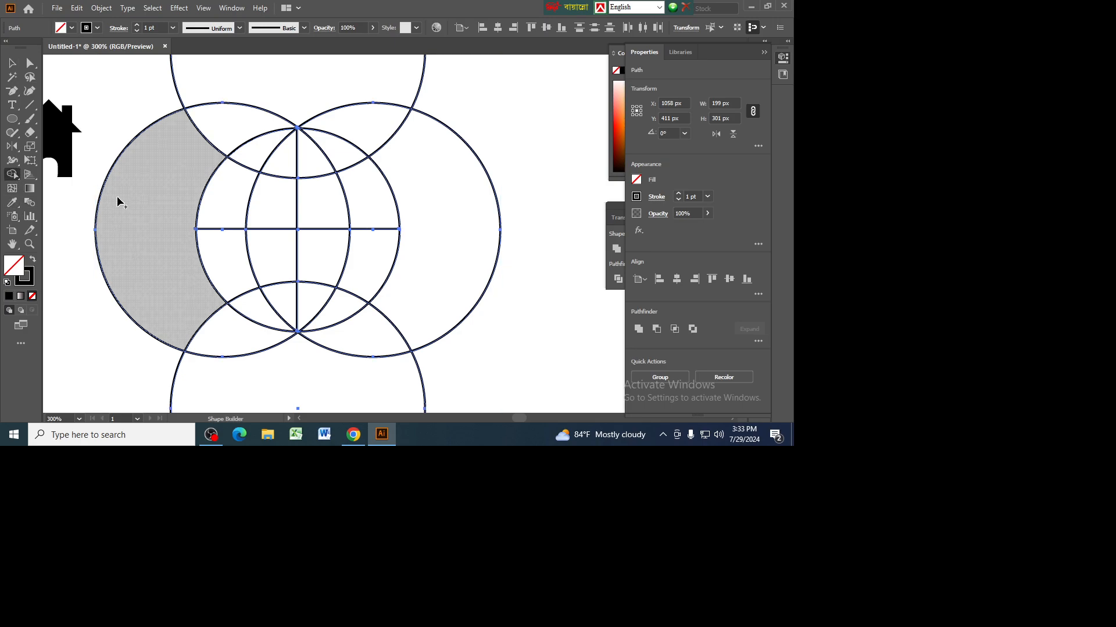
mouse_move(143, 208)
mouse_down()
mouse_move(204, 345)
mouse_move(346, 358)
mouse_move(438, 330)
mouse_move(455, 260)
mouse_move(411, 136)
mouse_move(360, 105)
mouse_move(223, 113)
mouse_move(203, 152)
mouse_move(99, 169)
mouse_up()
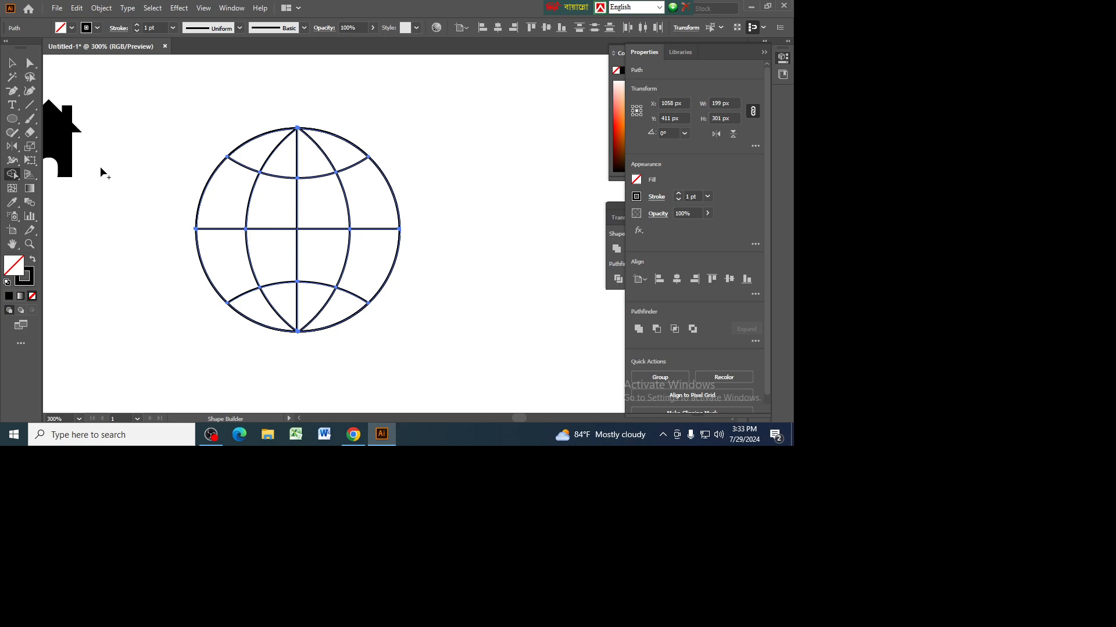
click(11, 61)
click(457, 125)
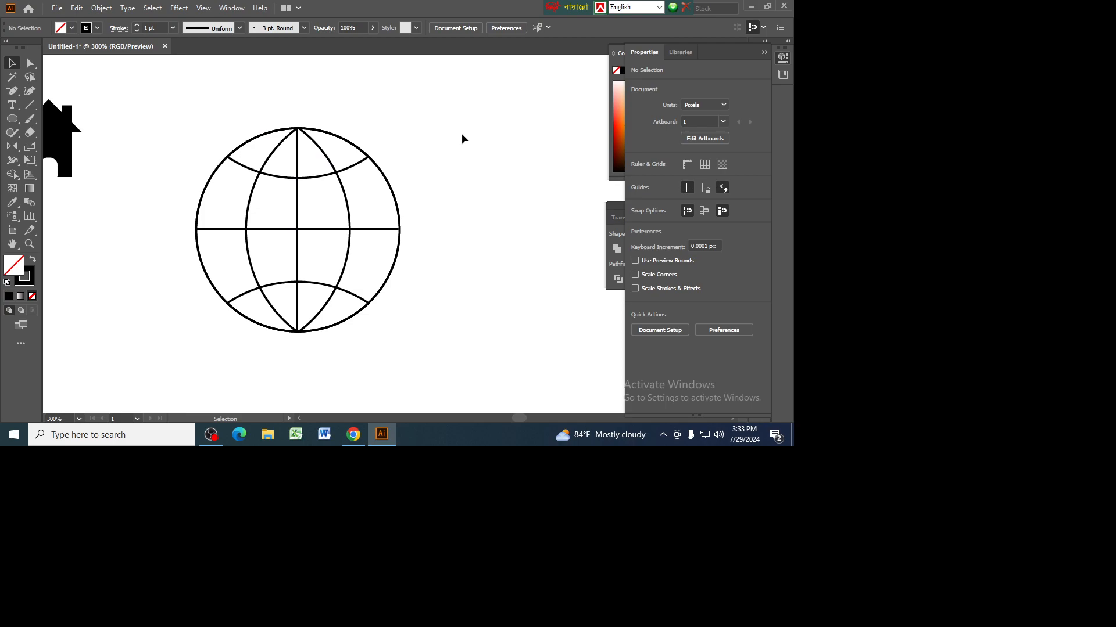
Step: Check the globe's individual paths, select the whole globe, and compare it with the reference globe icon in Chrome
click(346, 195)
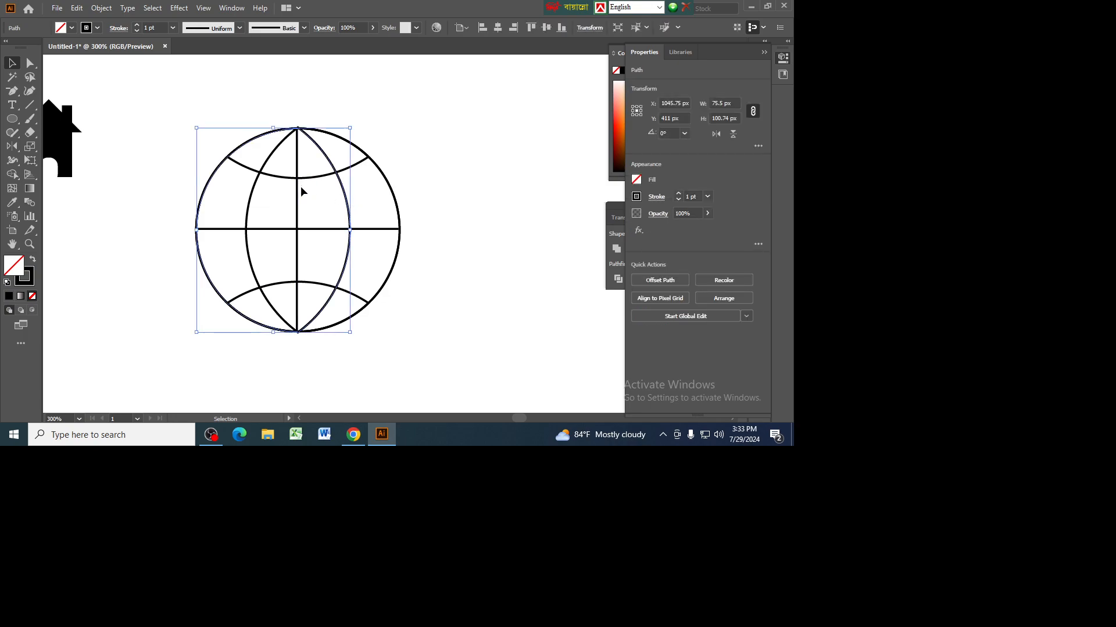
click(391, 182)
click(377, 176)
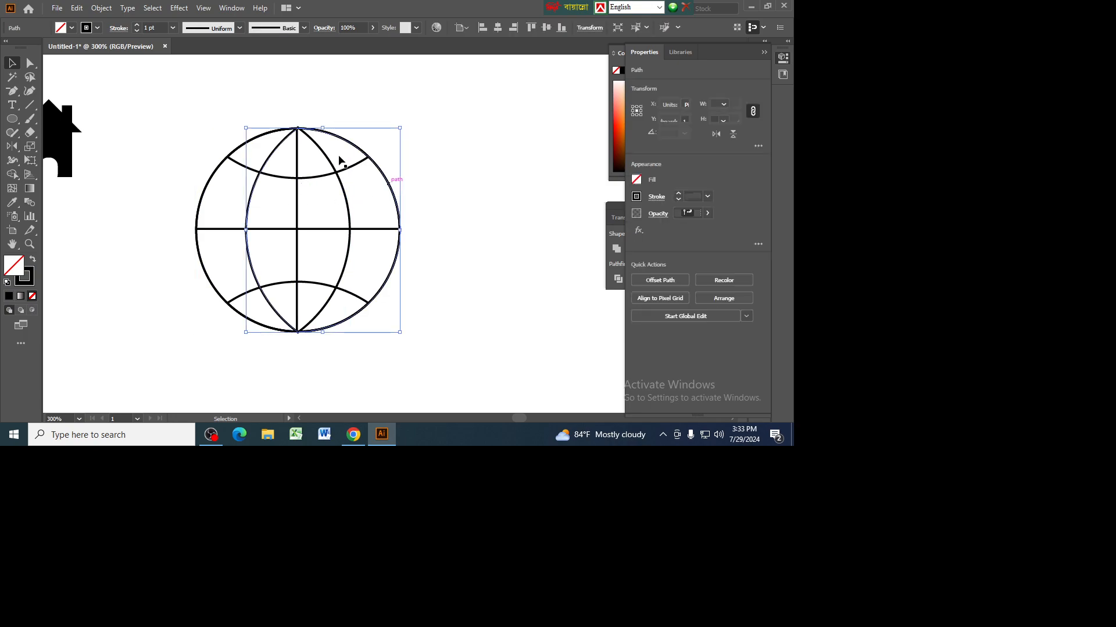
drag(360, 291, 460, 393)
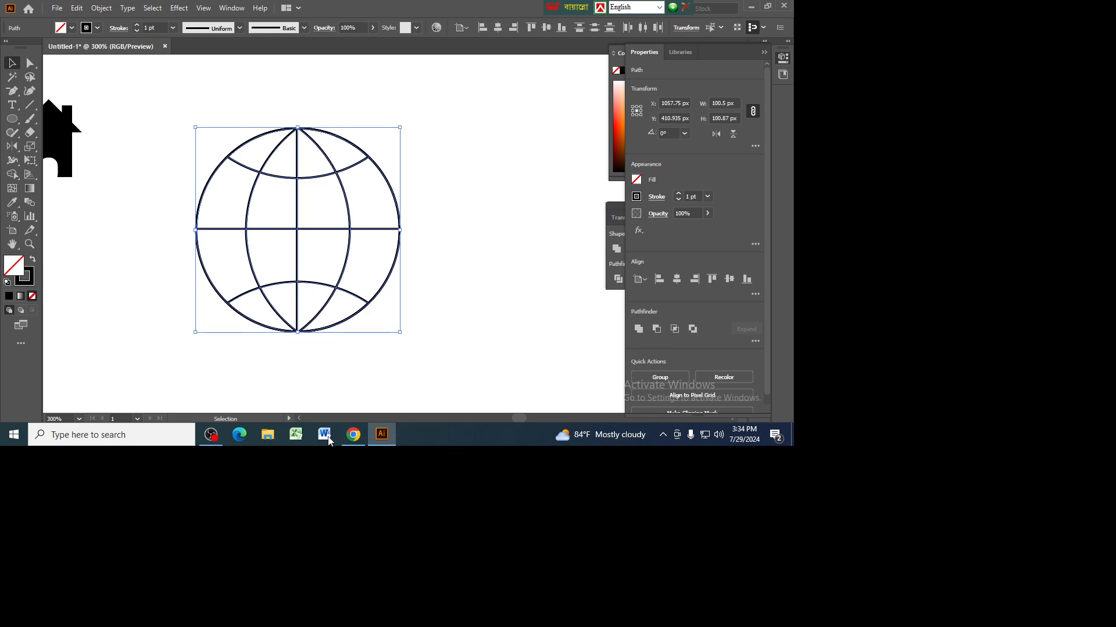
click(352, 437)
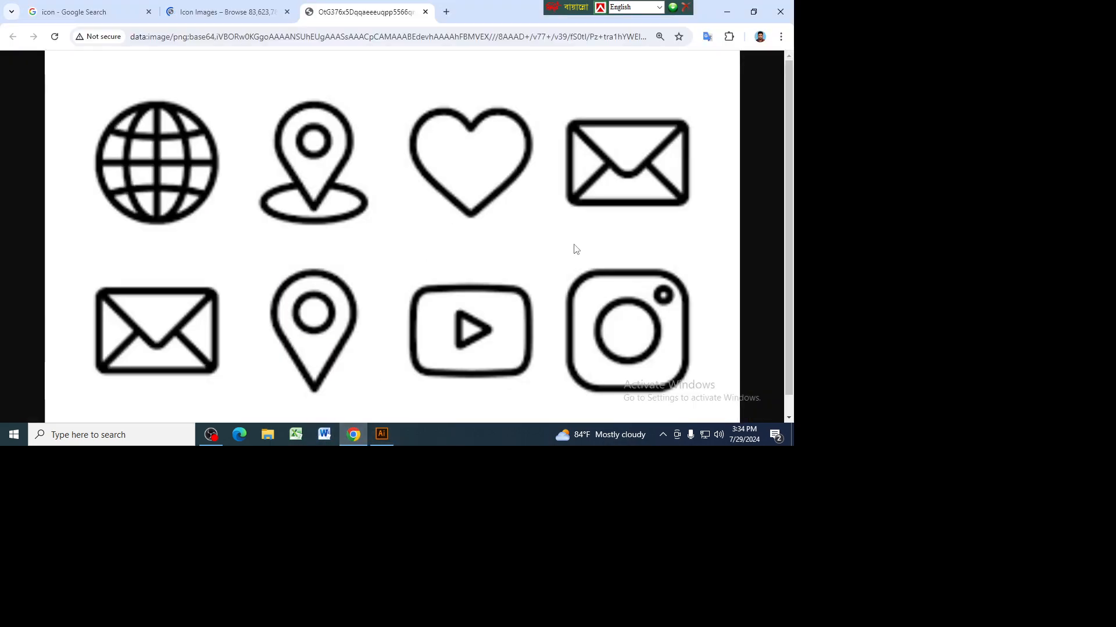
click(382, 435)
Step: Scale the phone, envelope, two pin and house icons up together to about 366 px wide, beside the globe
key(ctrl+minus)
key(ctrl+minus)
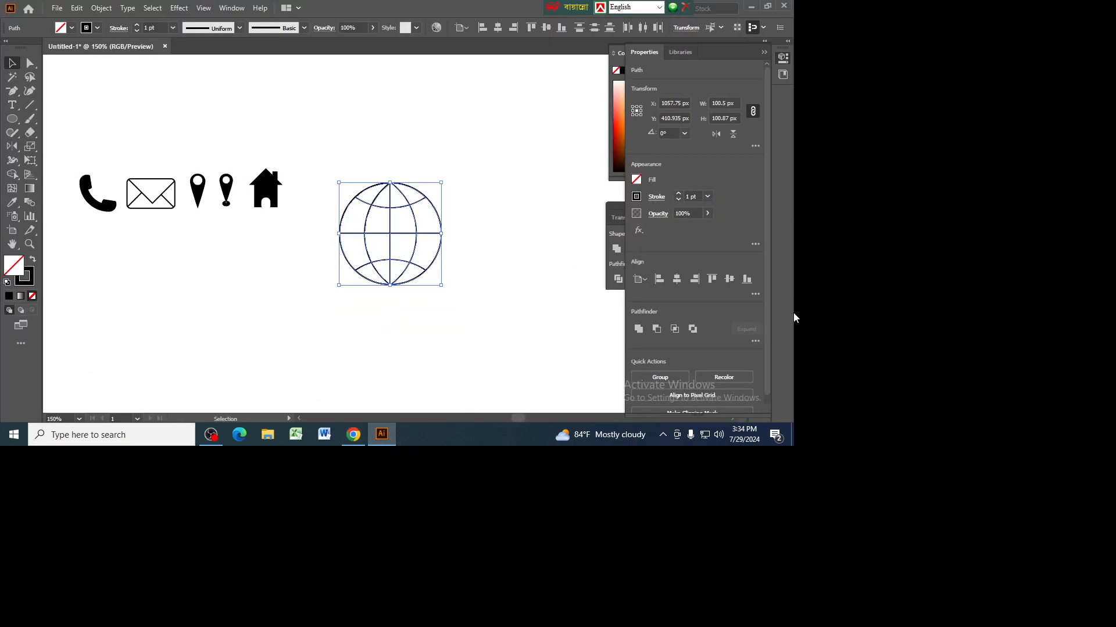
key(ctrl+minus)
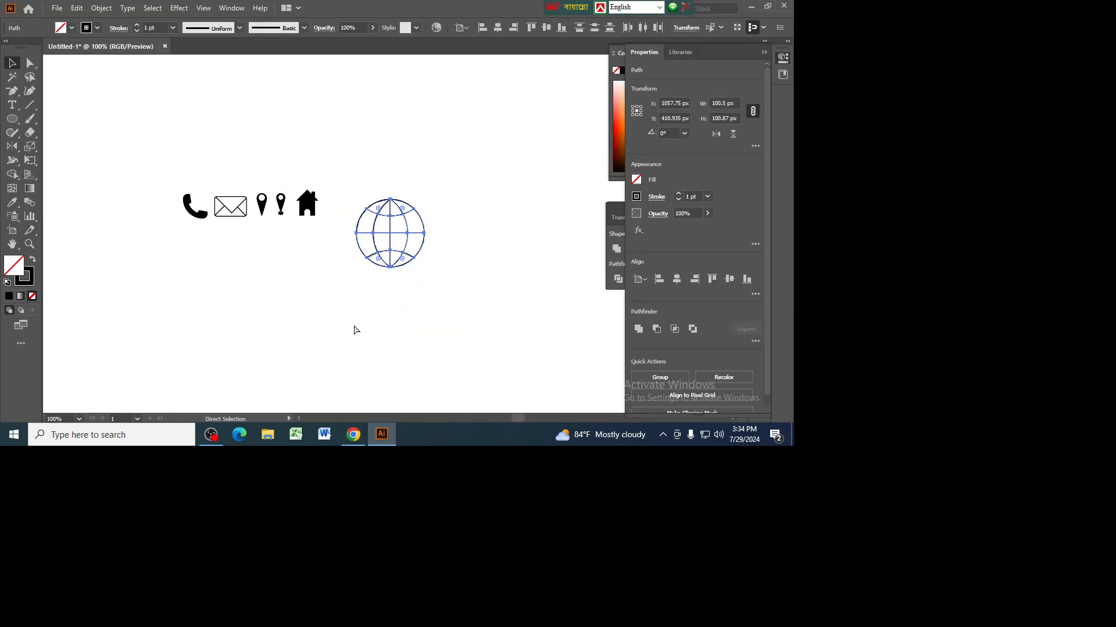
key(ctrl+plus)
drag(342, 333, 374, 333)
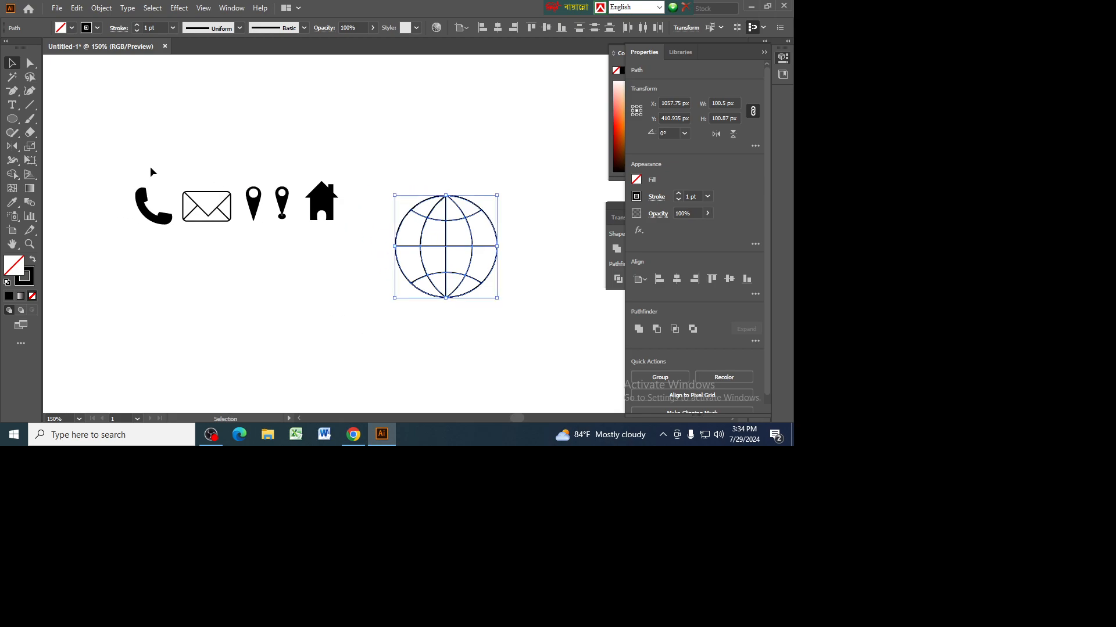
drag(112, 162, 423, 380)
drag(382, 202, 339, 259)
drag(348, 379, 435, 353)
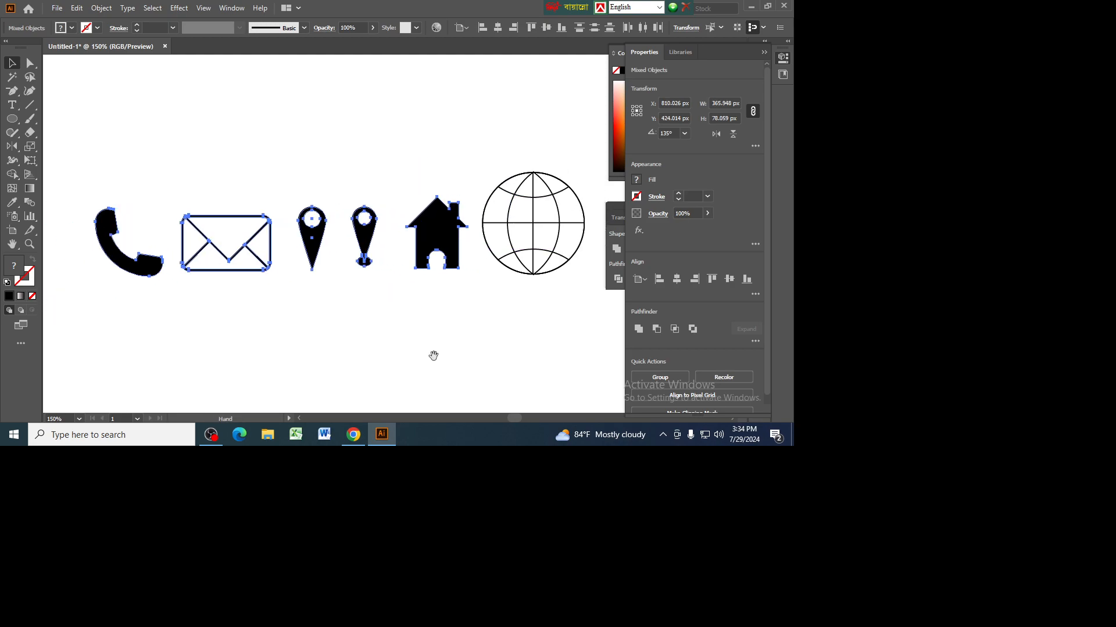
click(424, 153)
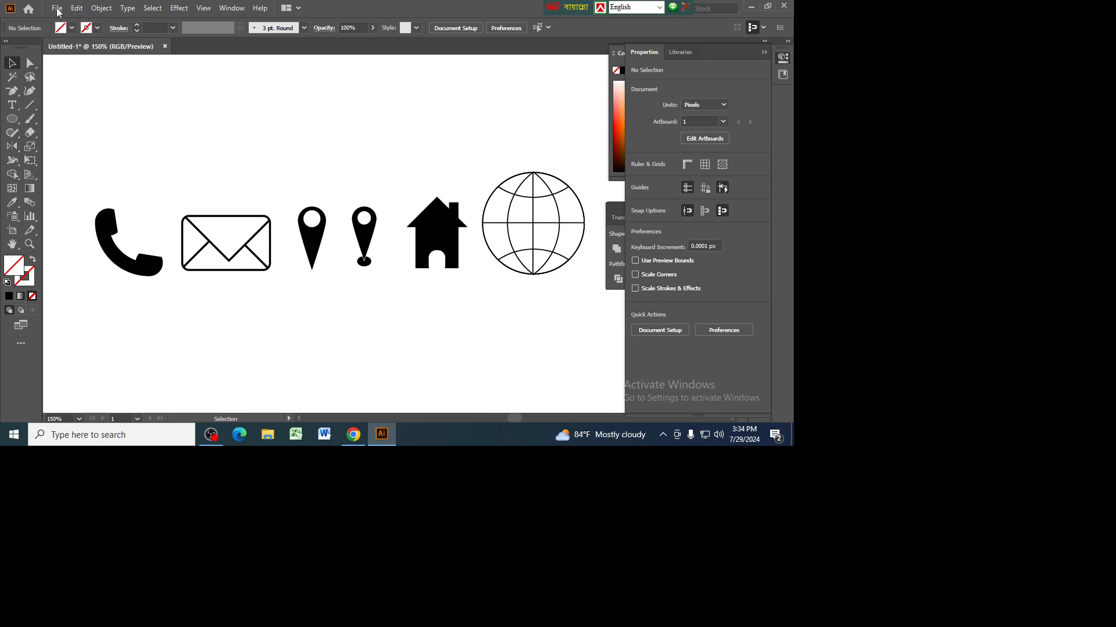
click(211, 434)
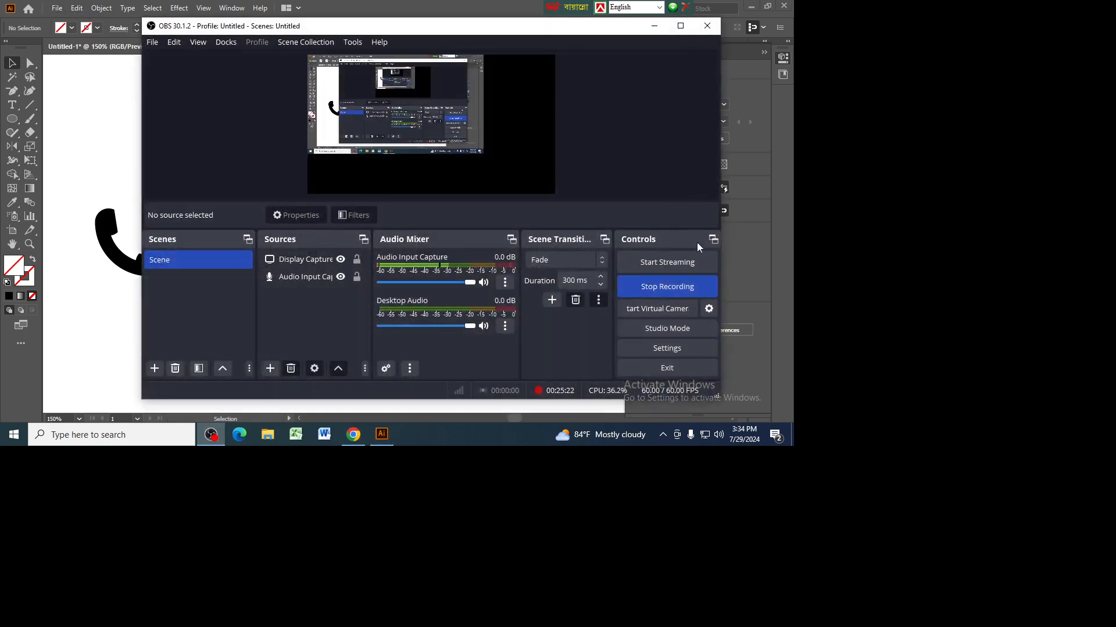